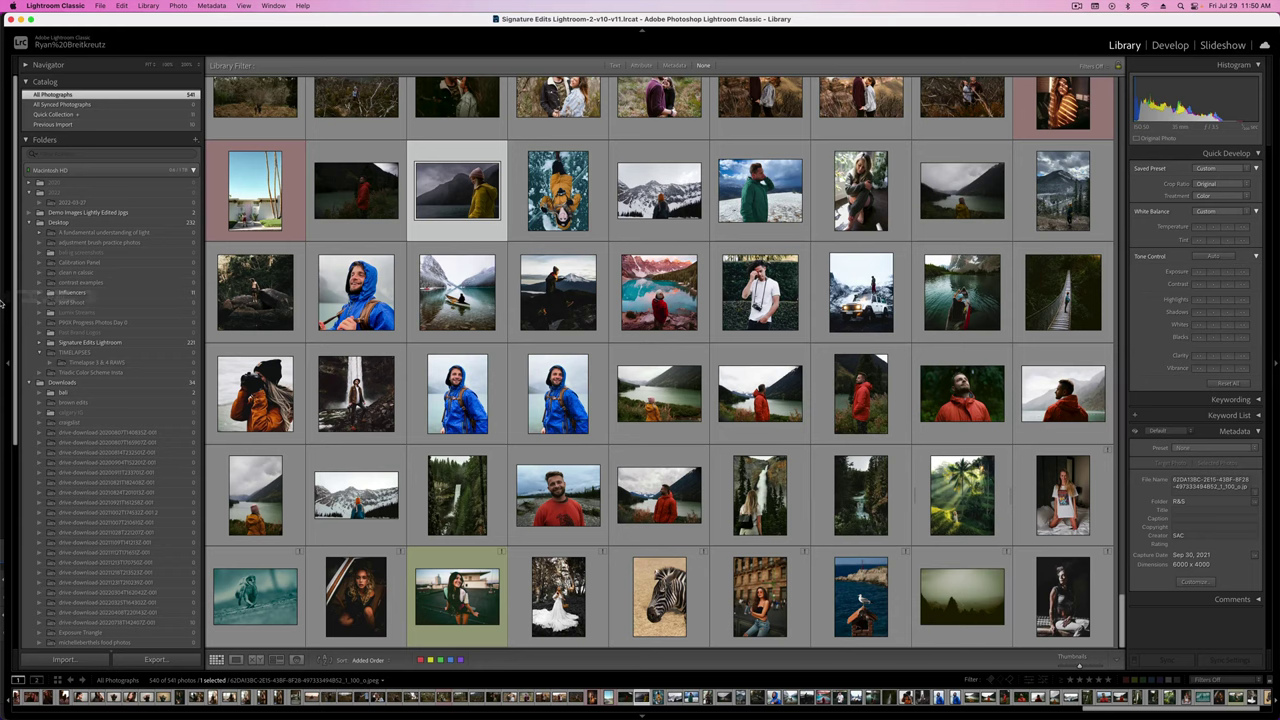
- Switch to Finder, extract drive-download-20220729T174919Z-001.zip in Downloads, and expand the extracted folder
mouse_move(10, 296)
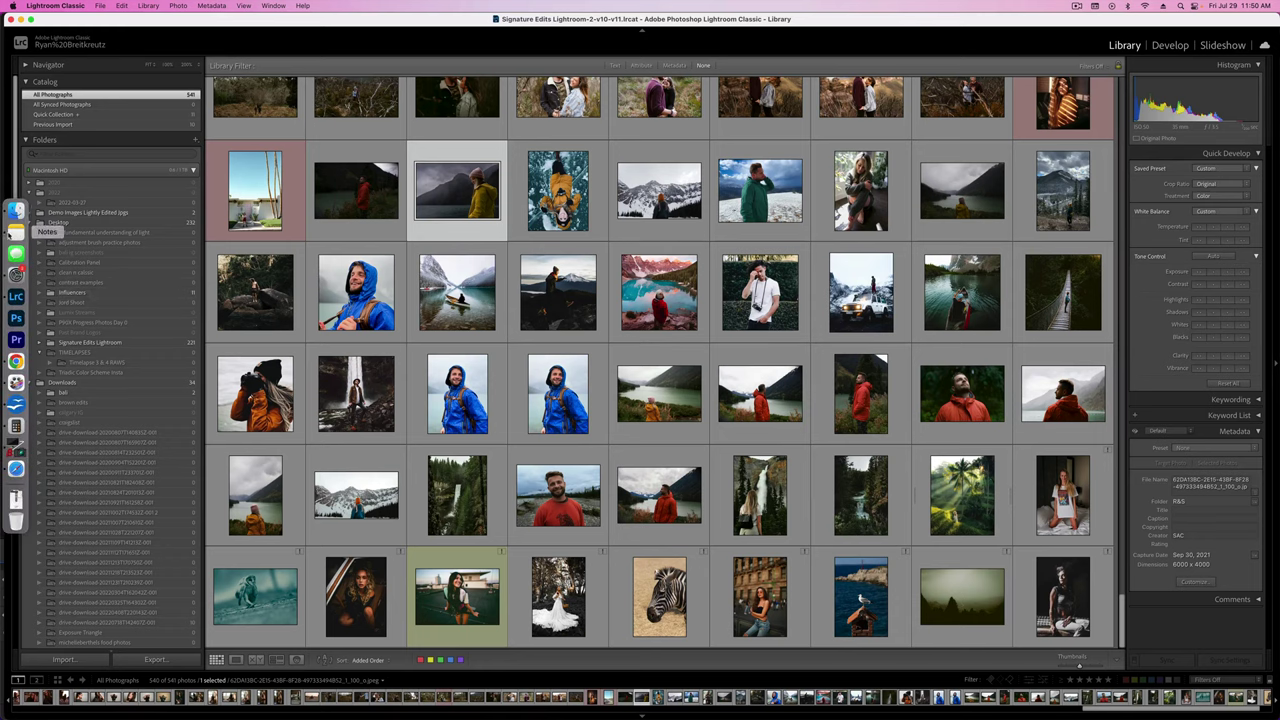
left_click(17, 212)
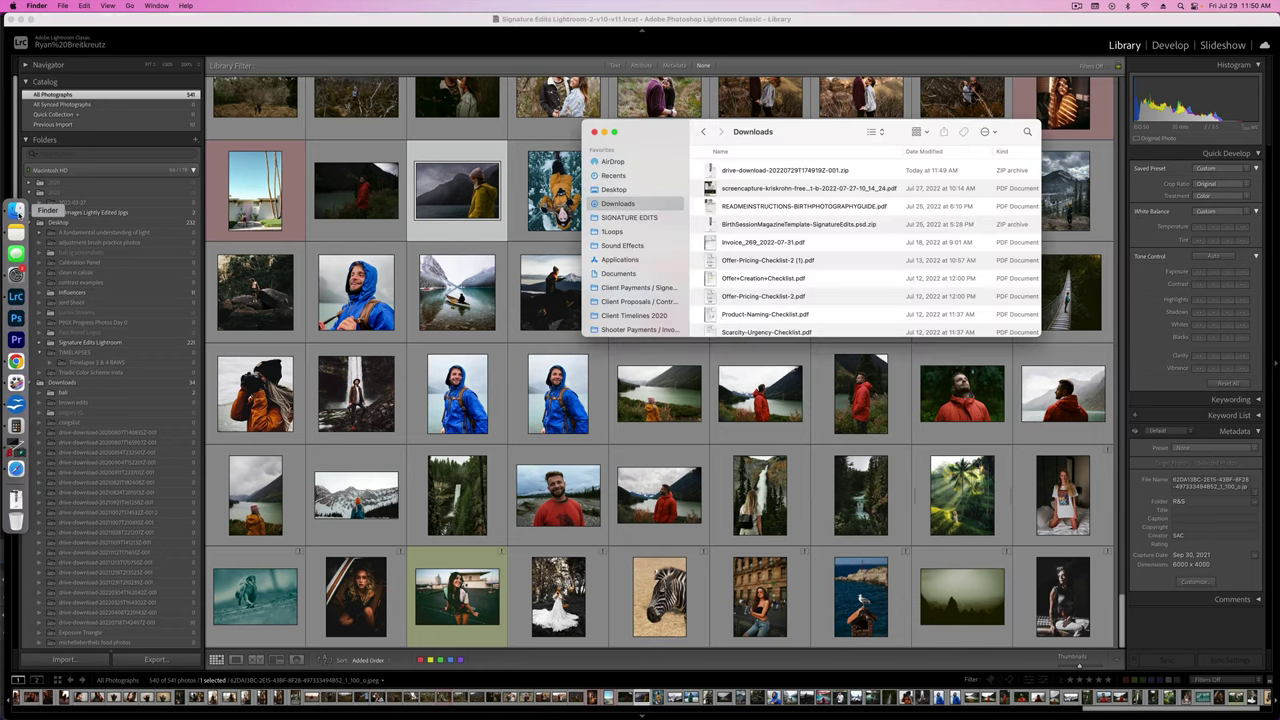
double_click(731, 172)
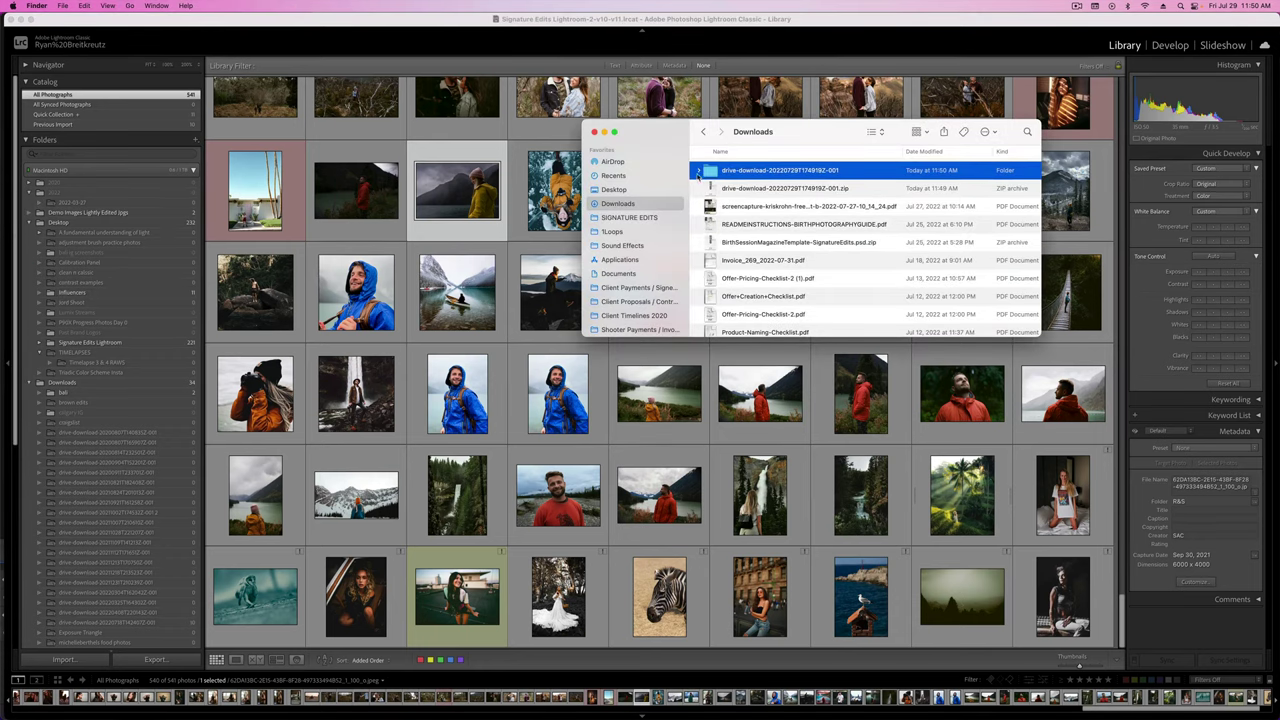
left_click(698, 171)
- Preview the raw photos in the extracted folder one after another, starting with _MG_0954.CR2
left_click(758, 190)
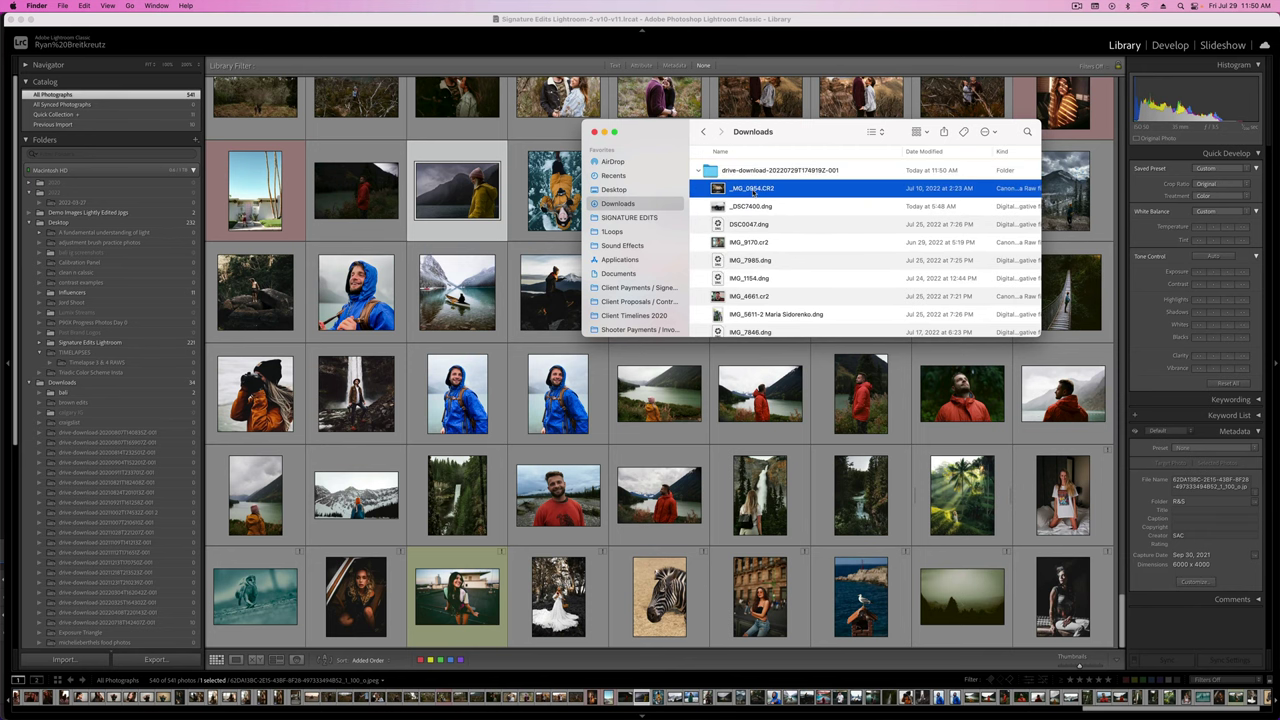
key("space")
key("Down")
key("Down")
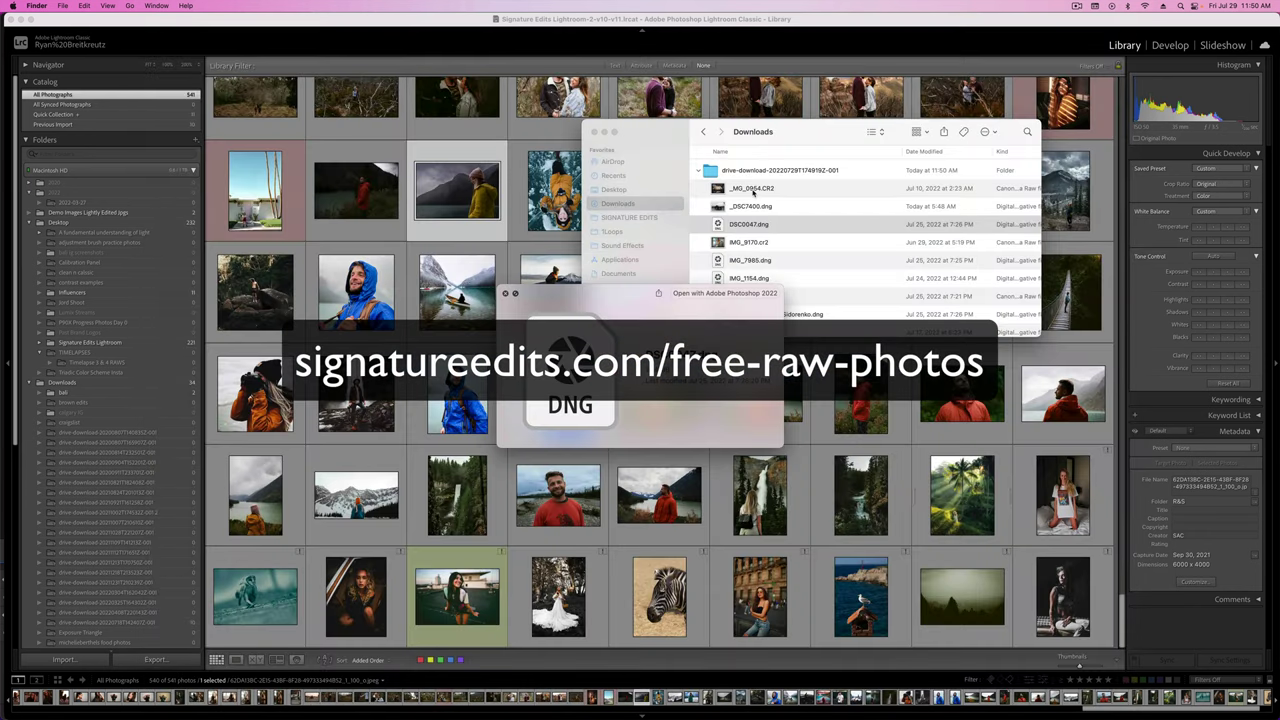
key("Down")
key("Down")
key("Down")
key("Down")
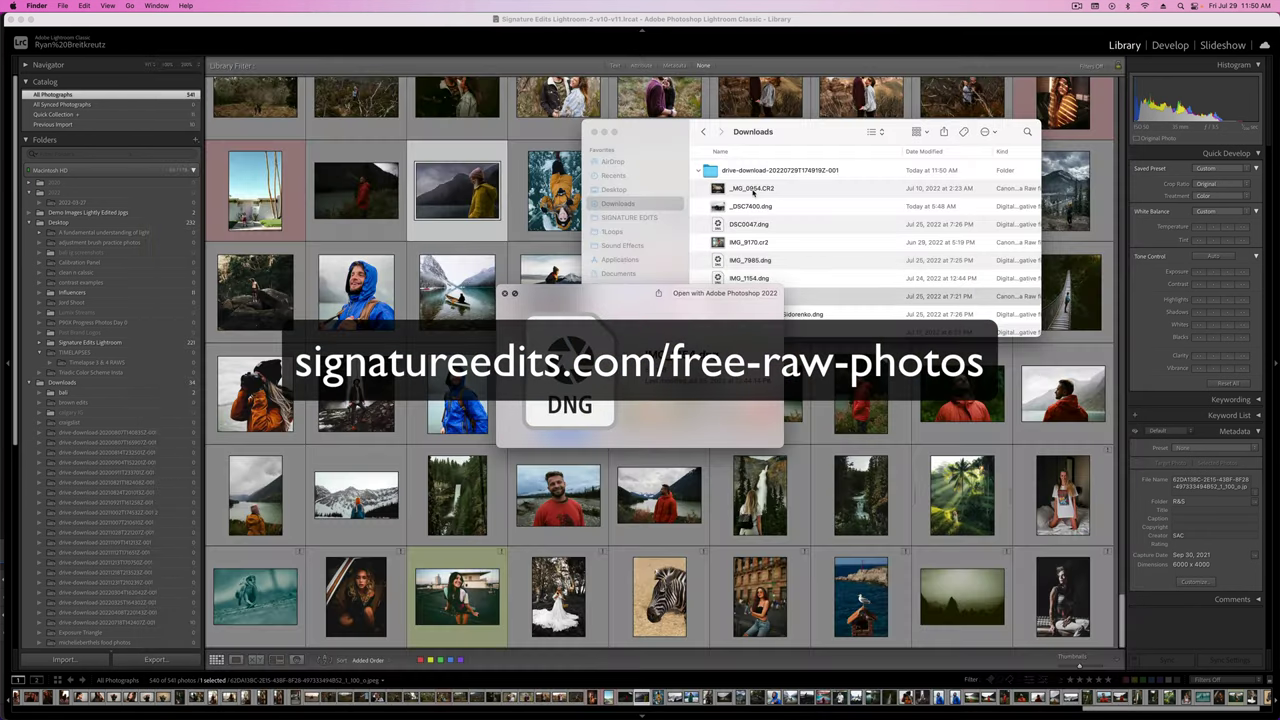
key("Down")
key("space")
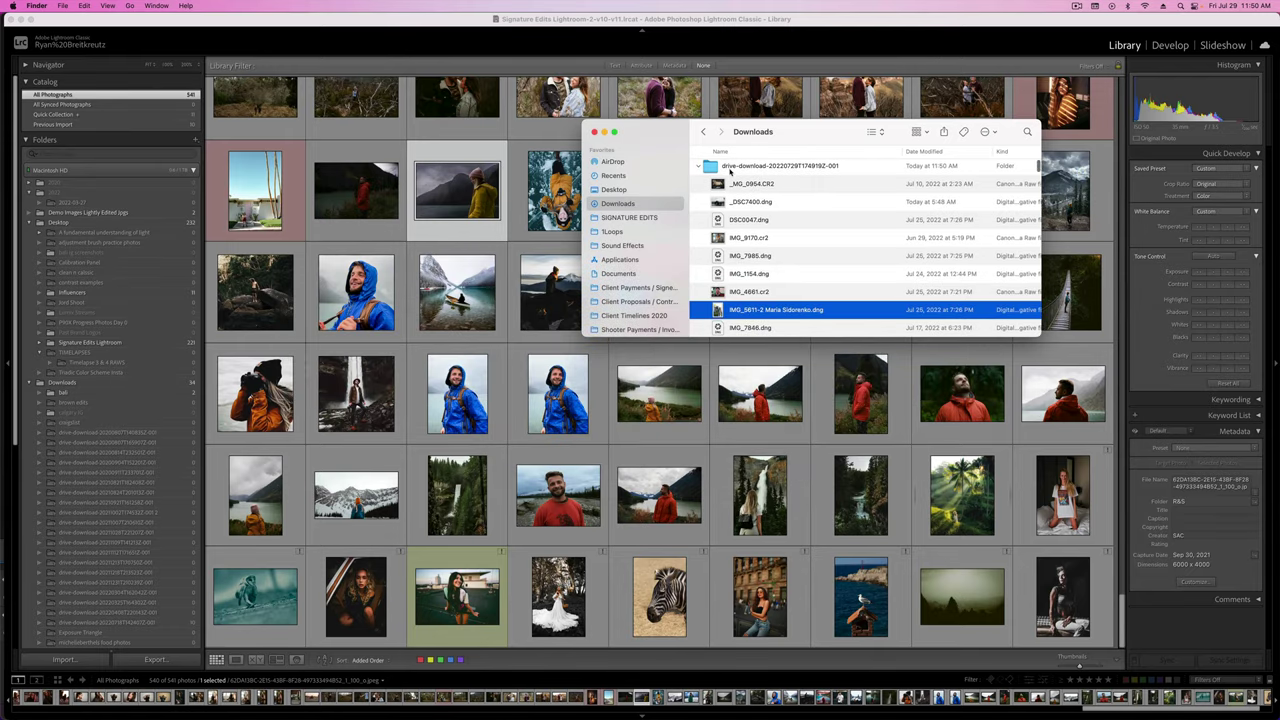
- Select all the raw photos in the extracted folder and bring them into Lightroom Classic for import
left_click(731, 169)
left_click(745, 187)
scroll(745, 187, "down", 5)
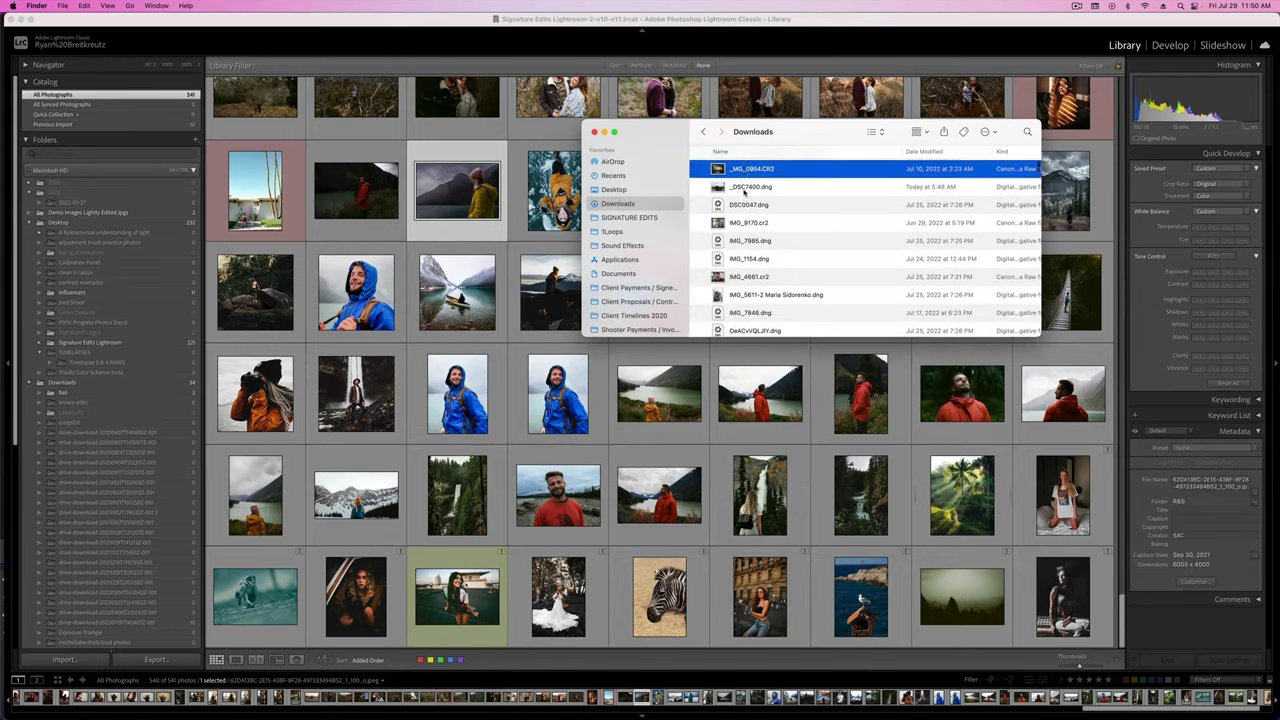
left_click(790, 211, "shift")
left_click_drag(790, 211, 341, 527)
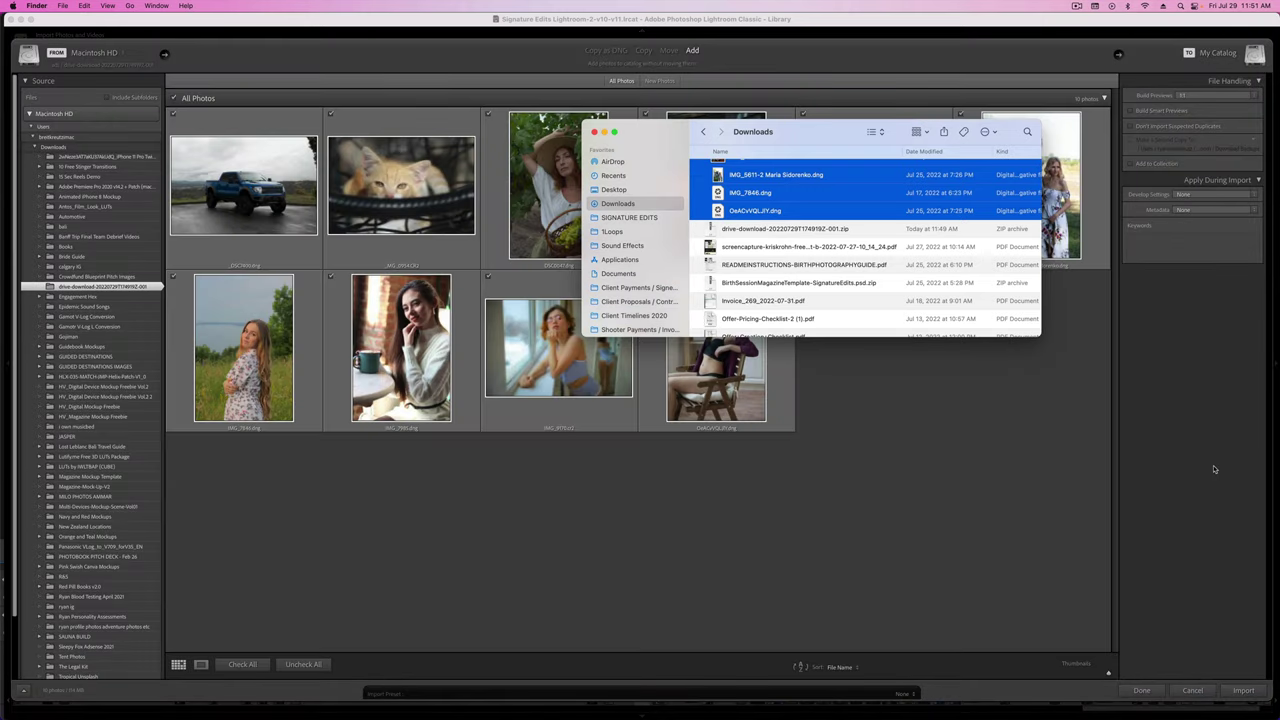
- Import all the checked photos into the catalog and open the blue truck photo in the Develop module
left_click(1213, 469)
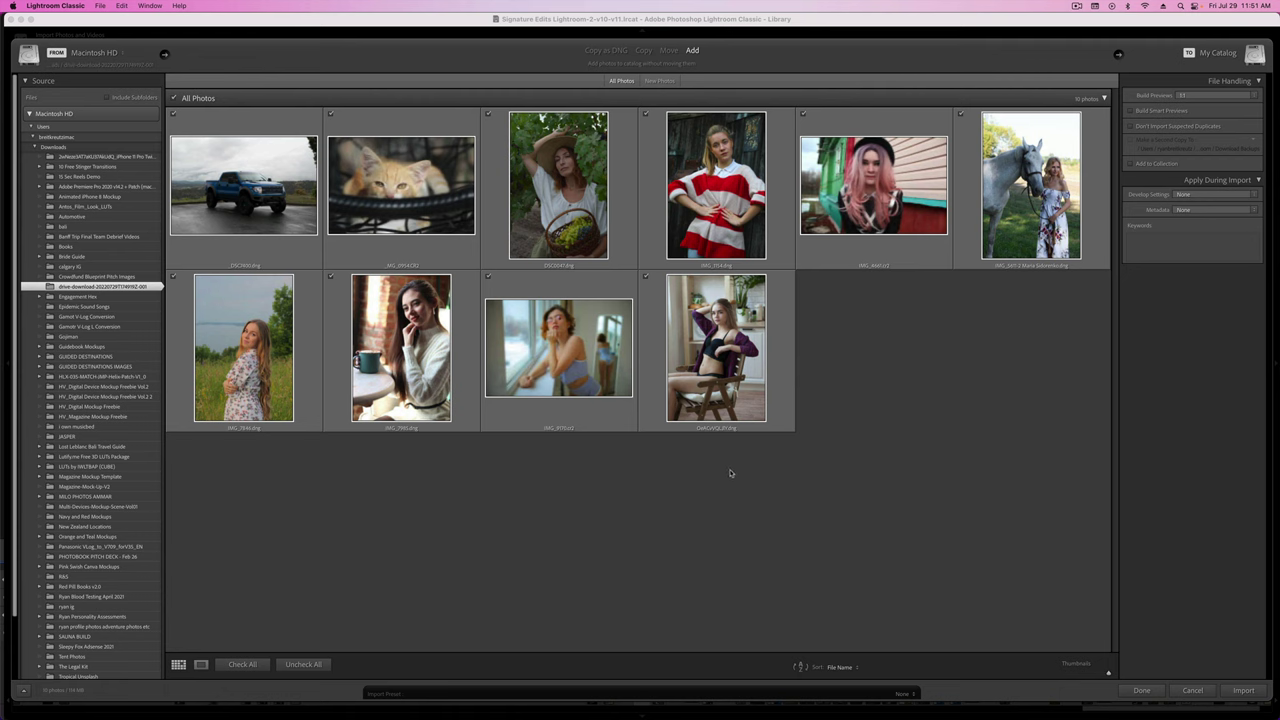
left_click(263, 157)
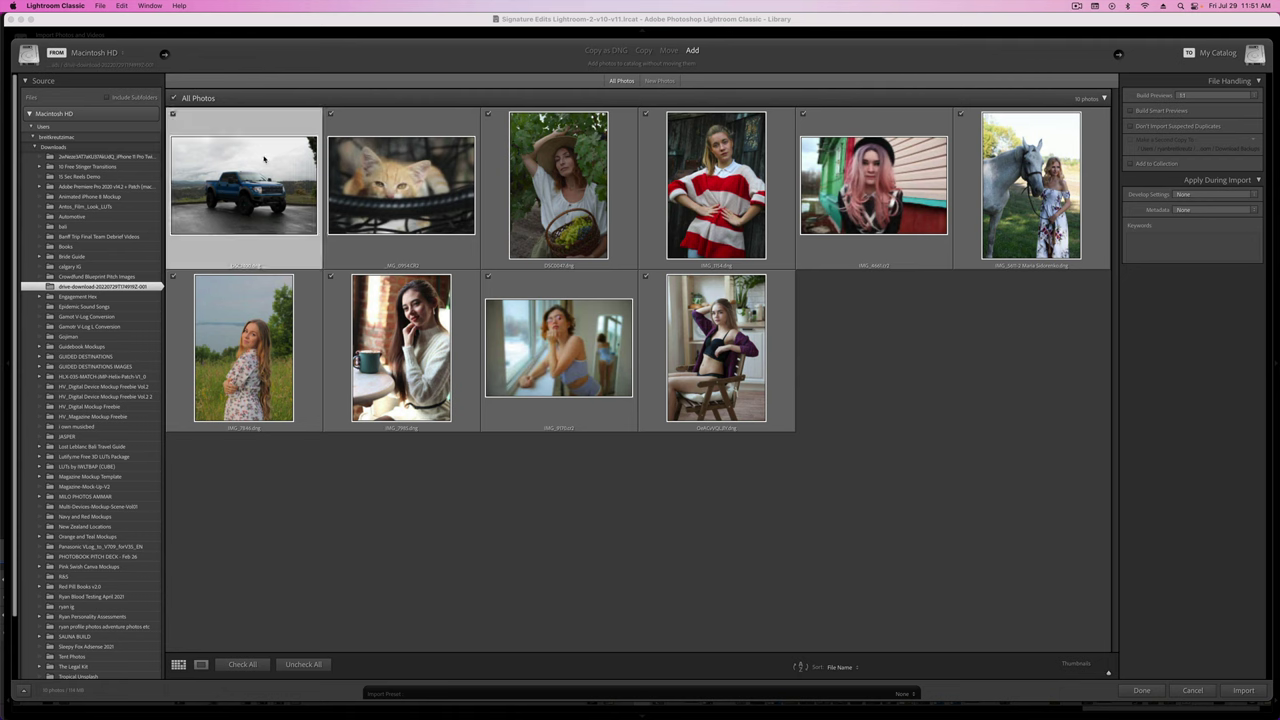
left_click(1243, 690)
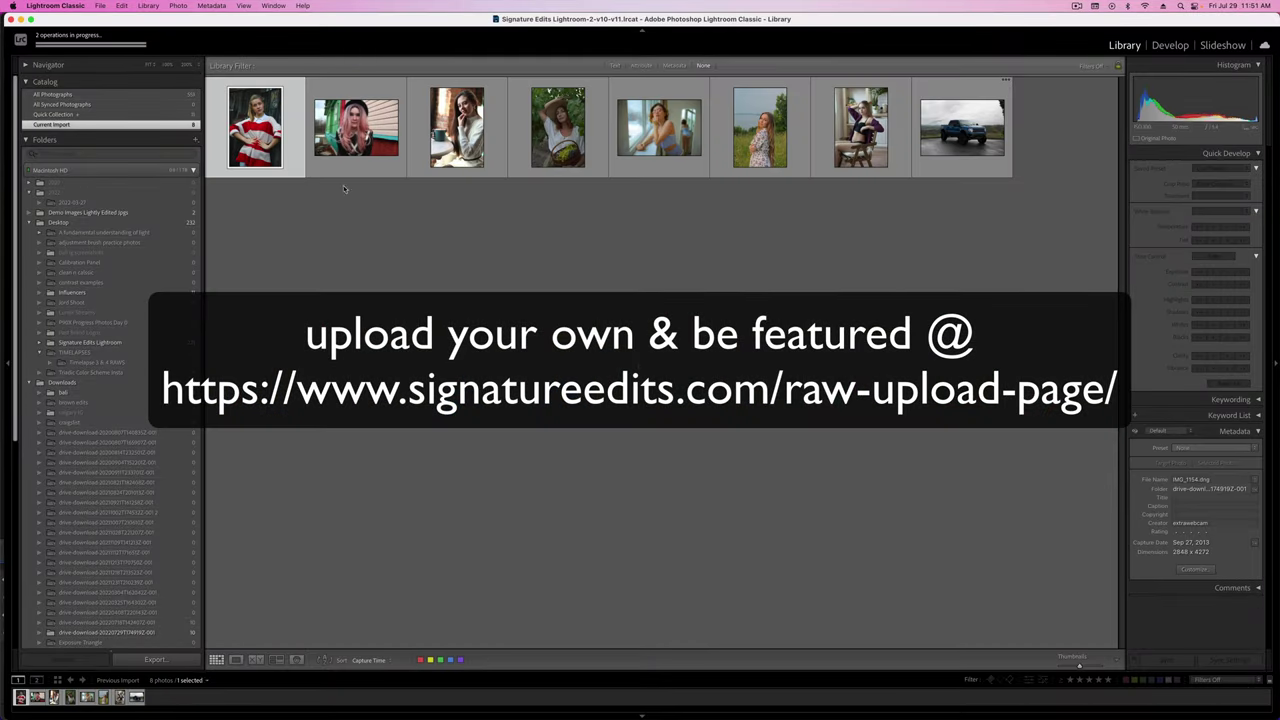
left_click(267, 240)
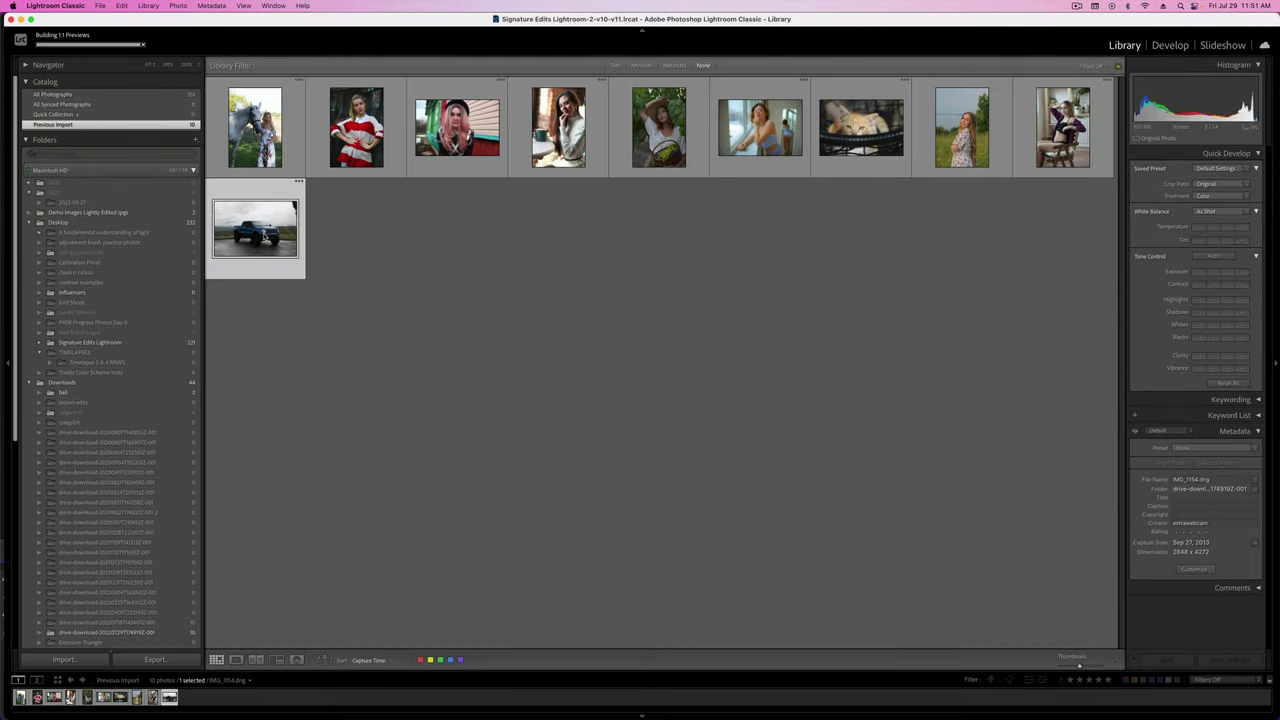
key("d")
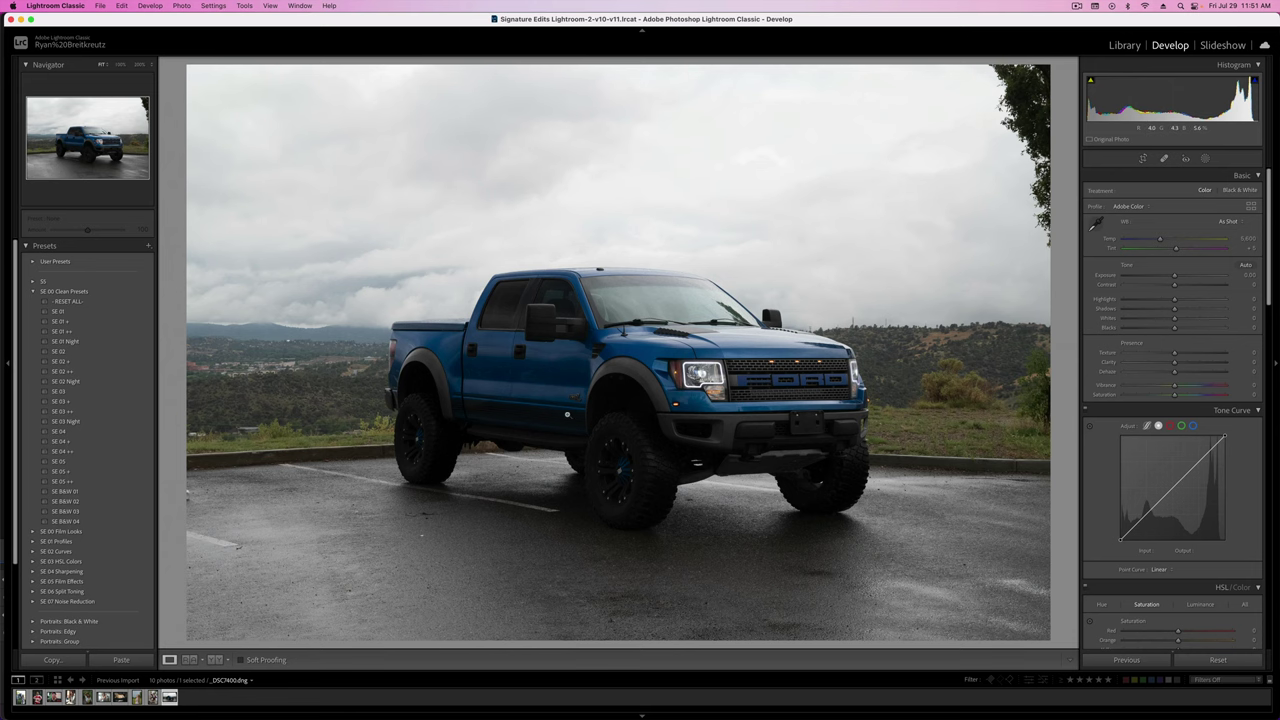
- Try a full-height portrait crop framed on the front of the truck
key("r")
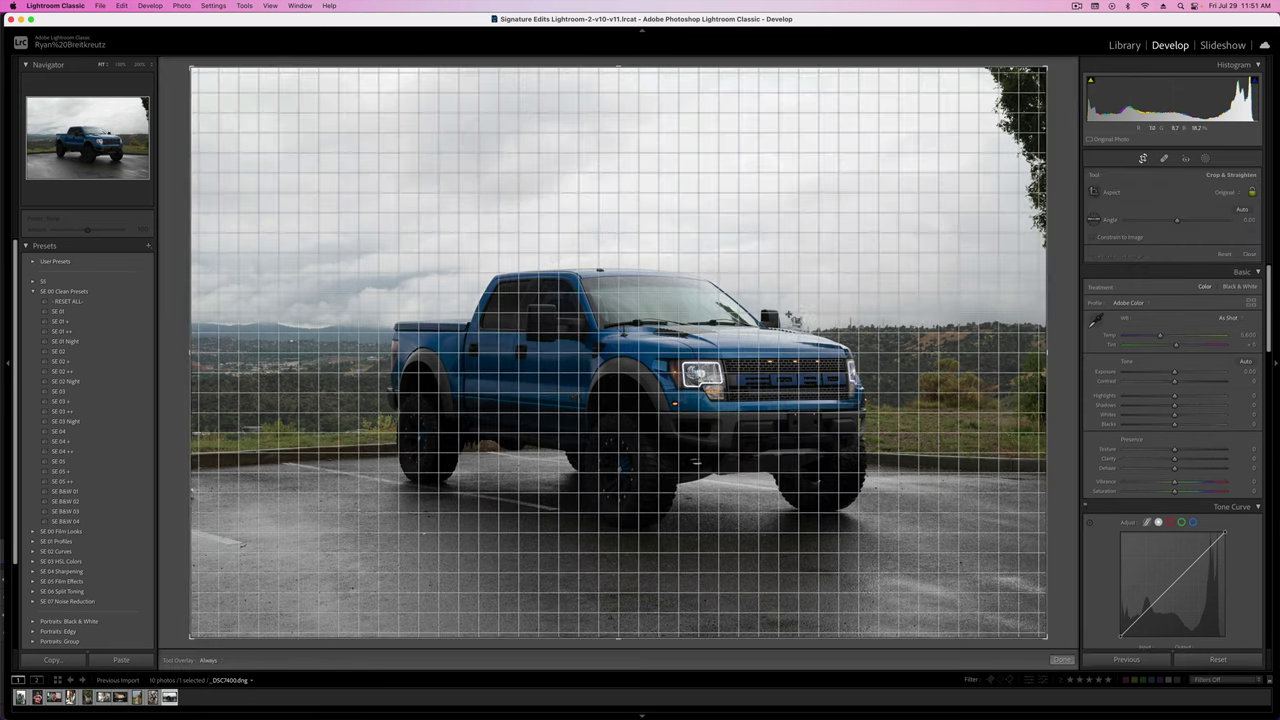
left_click_drag(187, 65, 251, 28)
key("x")
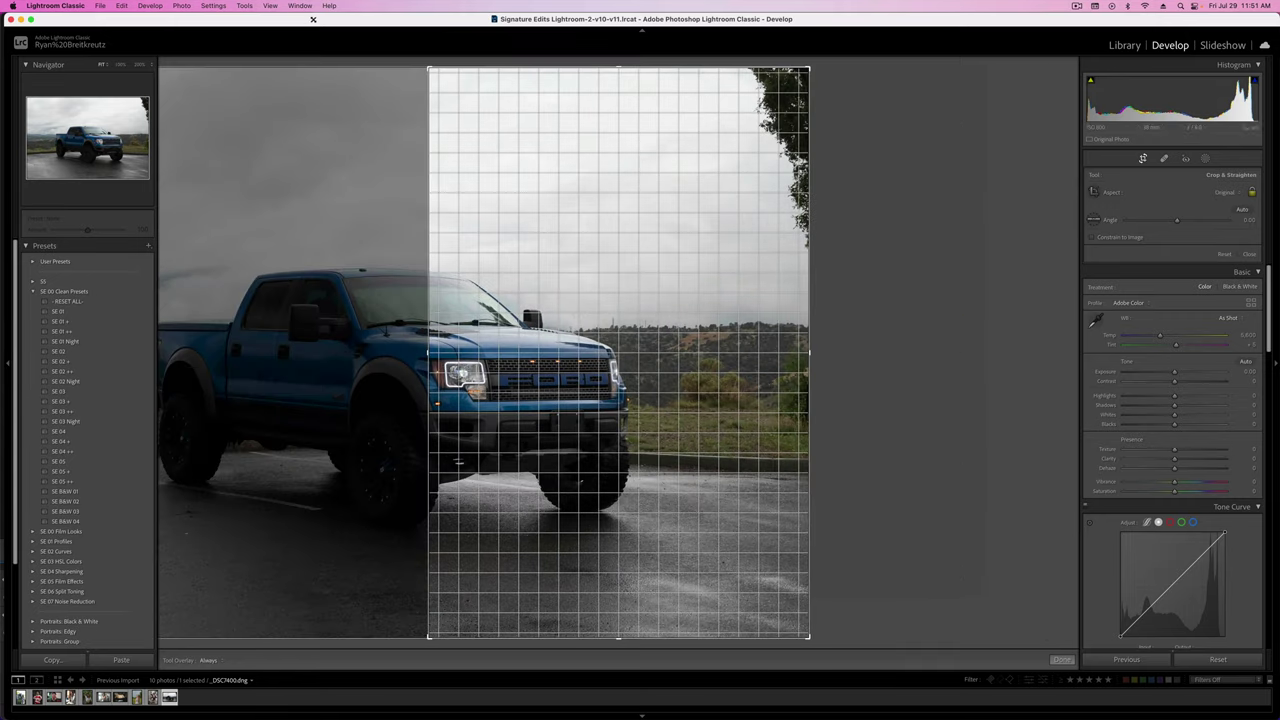
left_click_drag(500, 146, 654, 157)
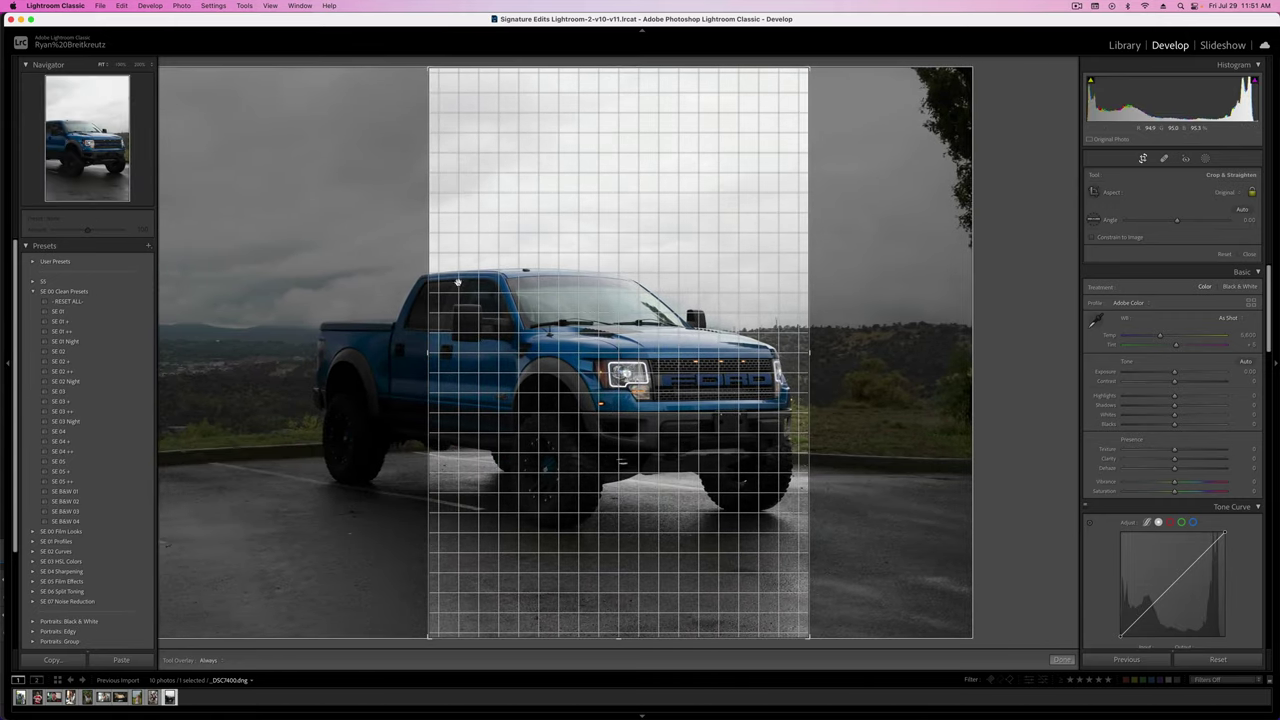
key("Return")
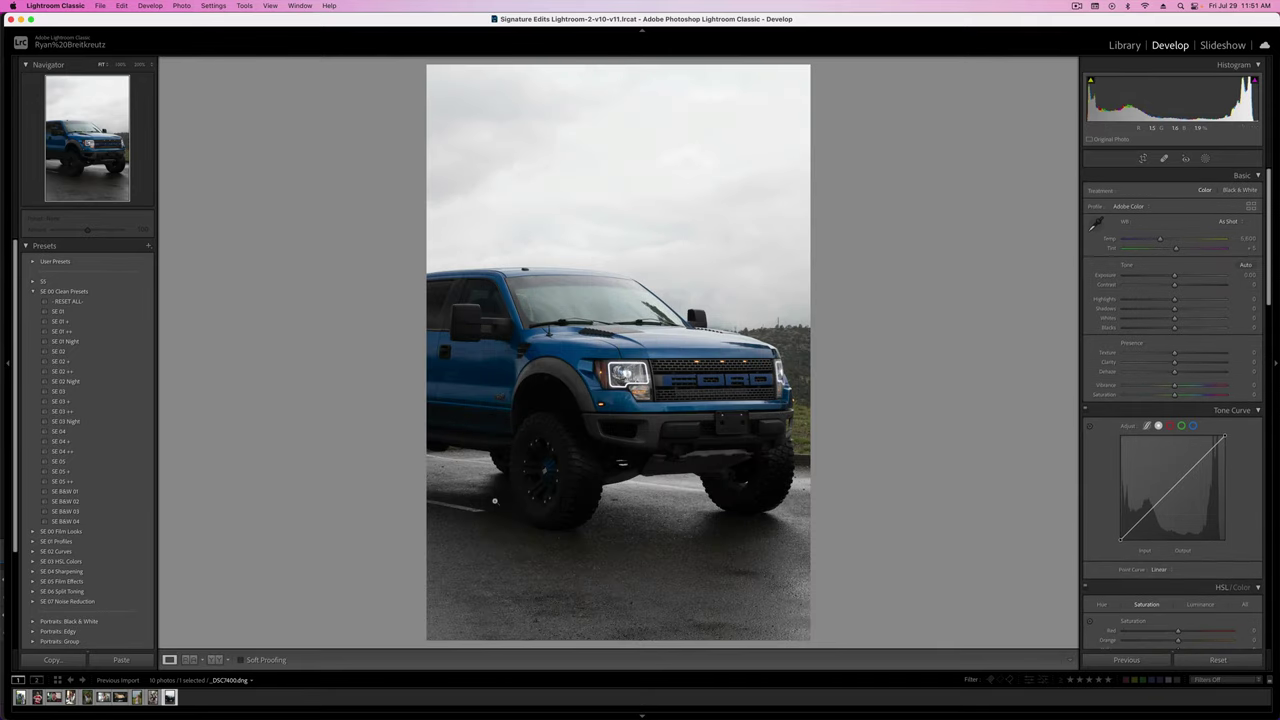
- Try a tighter portrait crop of the truck's front and reposition the photo to leave more sky
key("r")
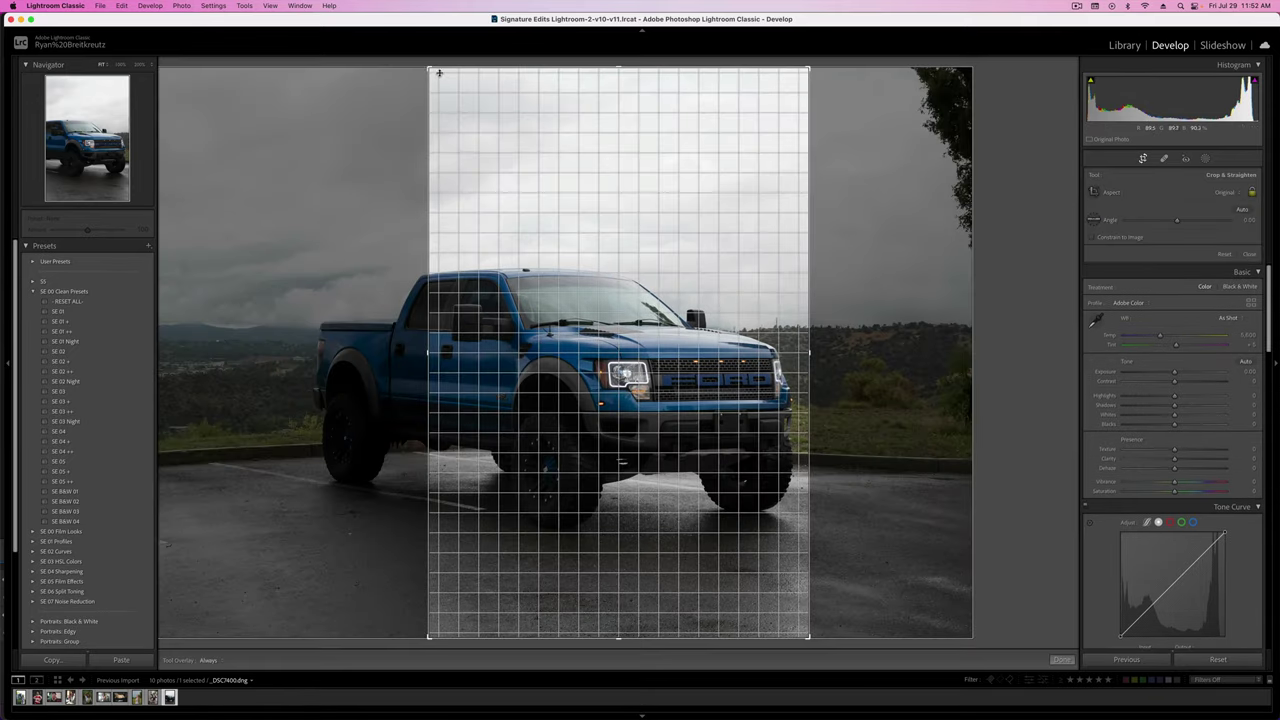
left_click_drag(434, 77, 459, 97)
key("Return")
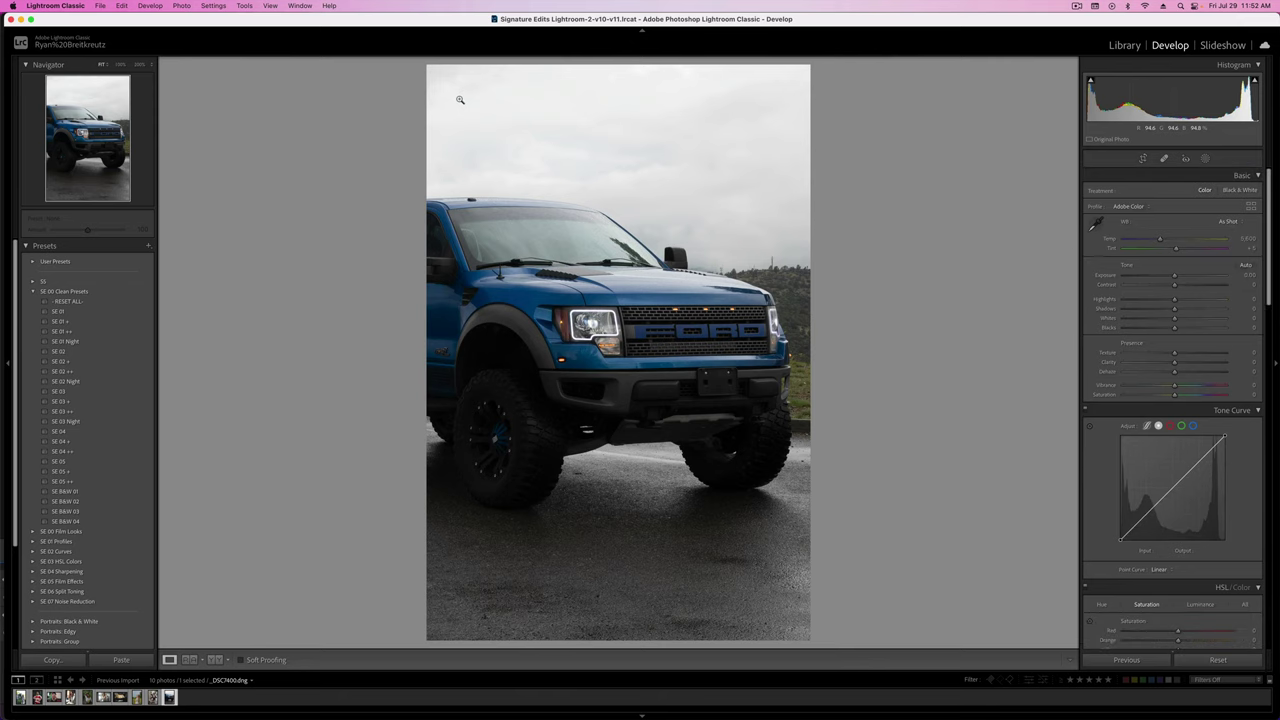
key("r")
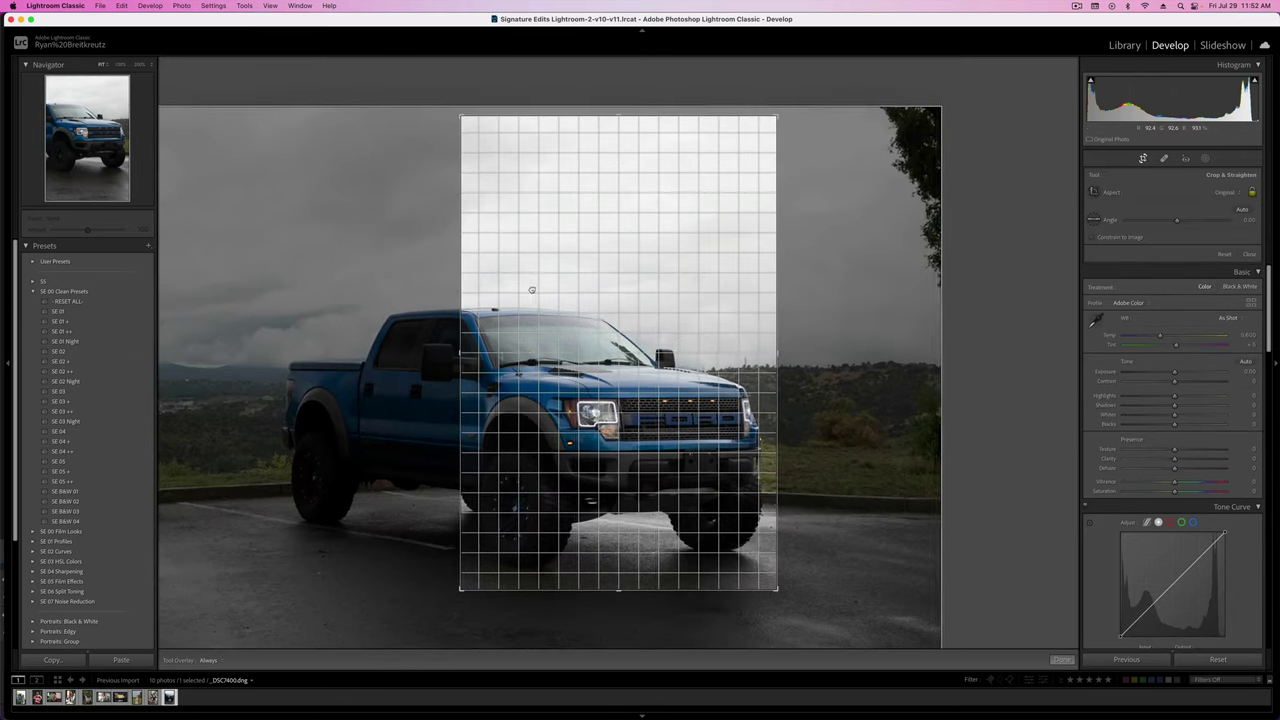
left_click_drag(532, 290, 537, 280)
key("Return")
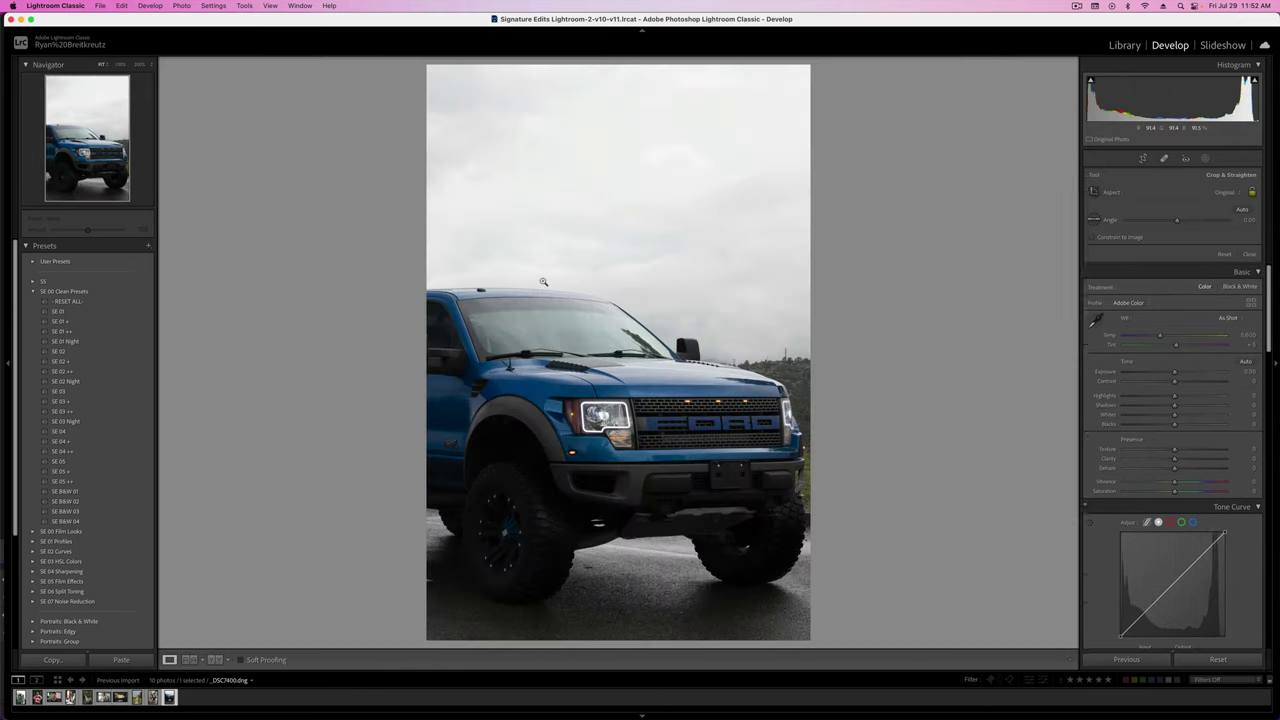
- Recrop the photo to a tight landscape frame around the whole truck and straighten it slightly
key("r")
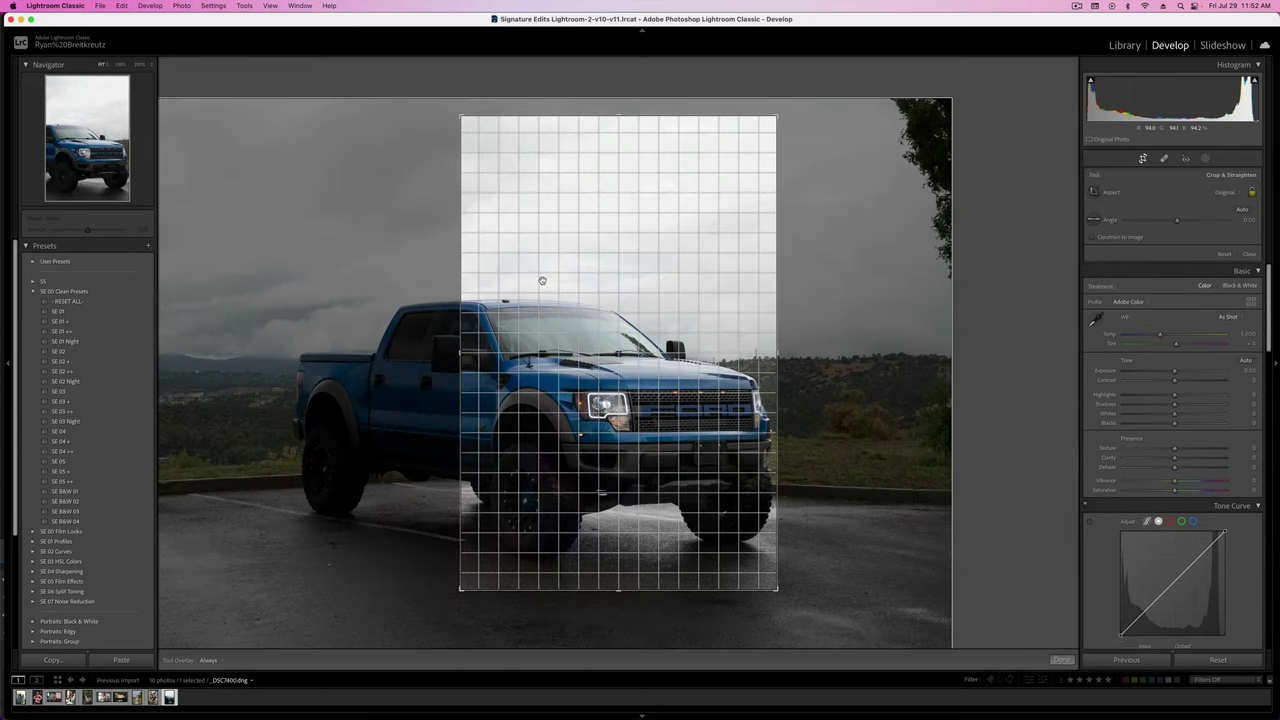
left_click_drag(460, 118, 351, 143)
left_click_drag(504, 252, 477, 251)
key("Return")
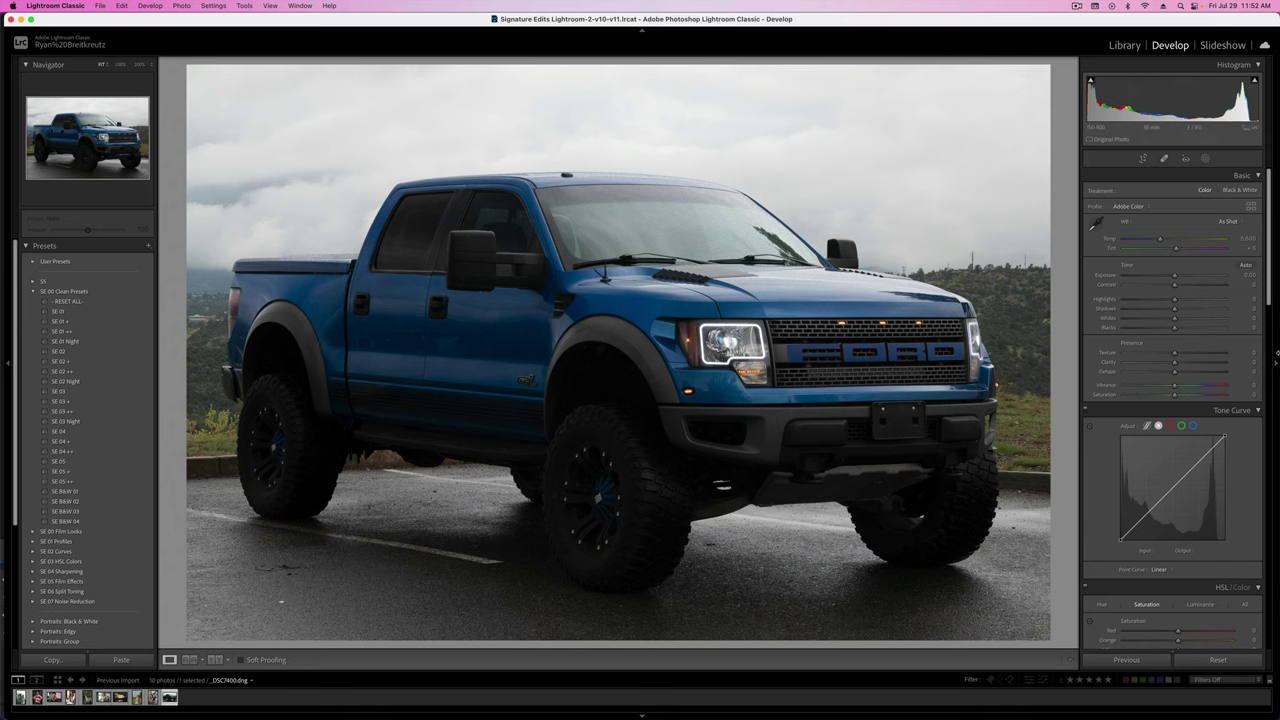
key("r")
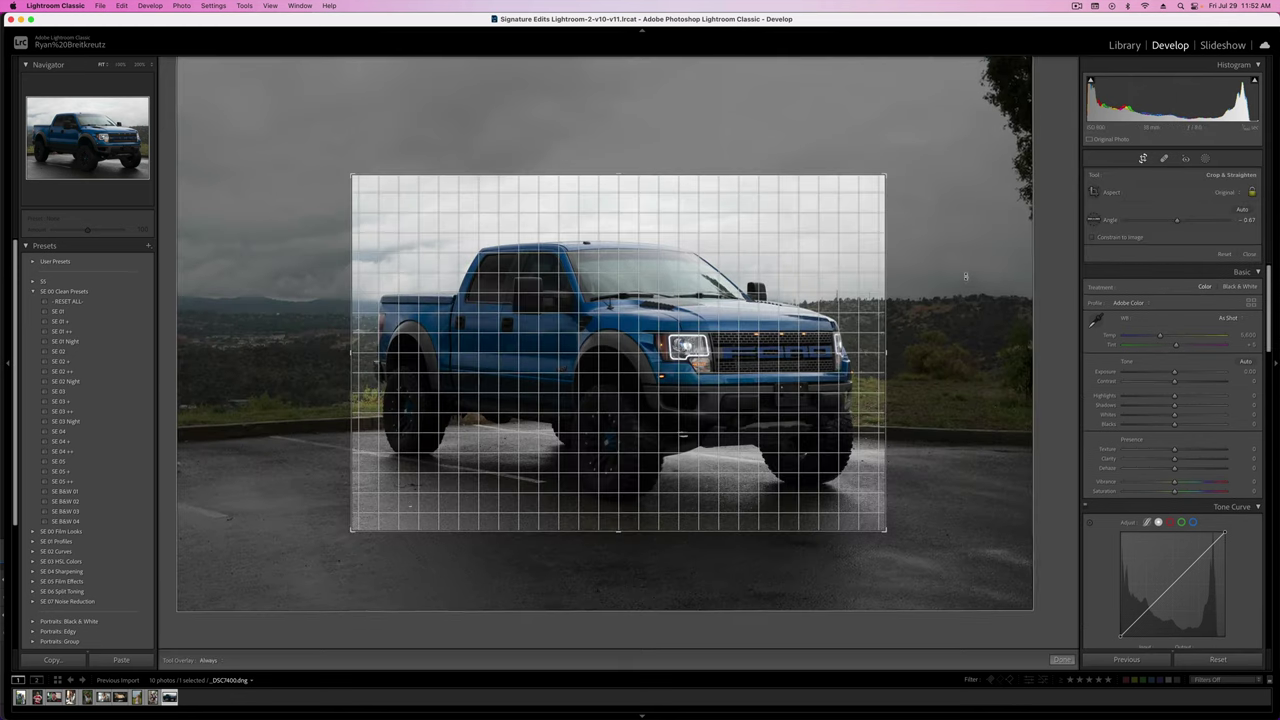
key("Return")
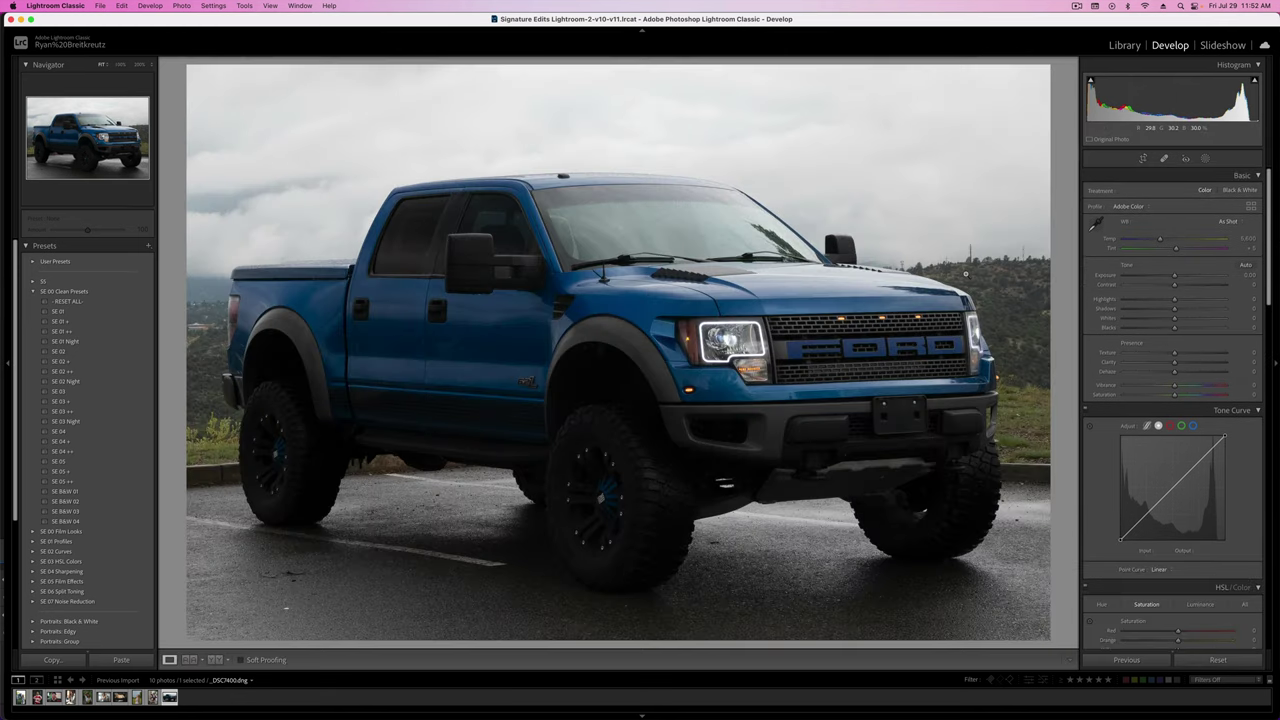
- Create a Select Subject mask of the truck and invert it to cover the background
left_click(1205, 160)
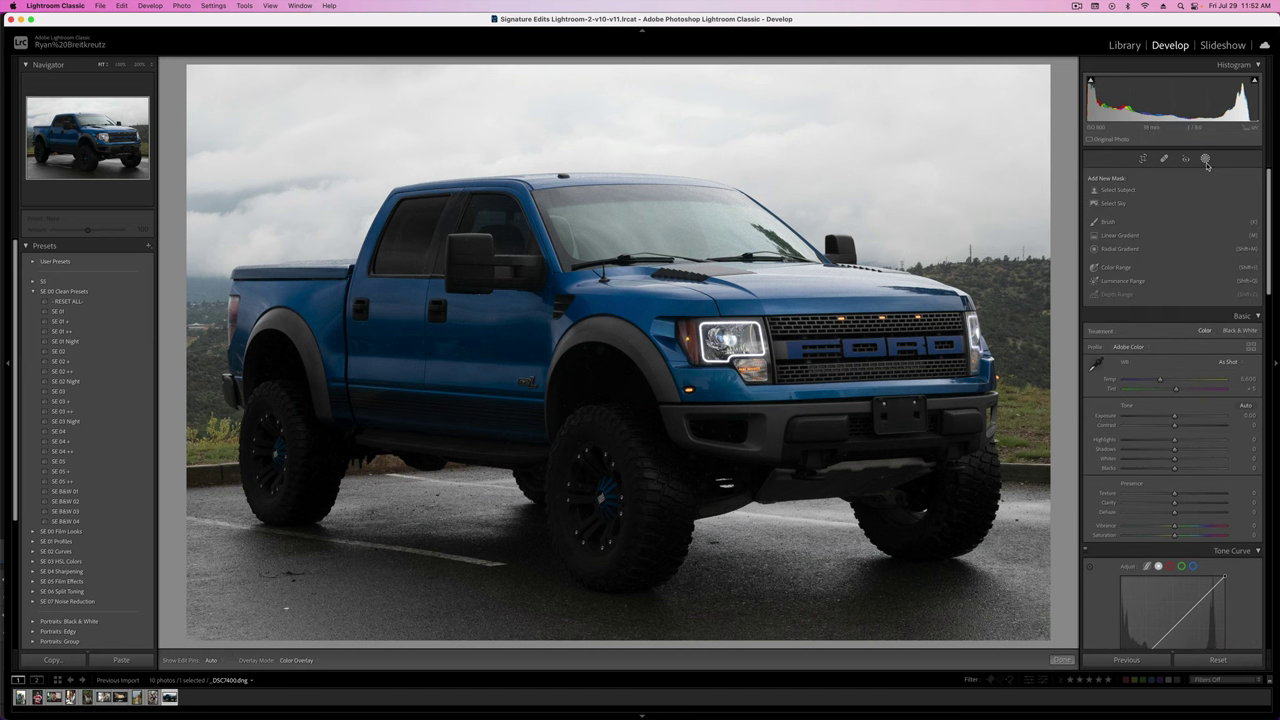
left_click(1120, 191)
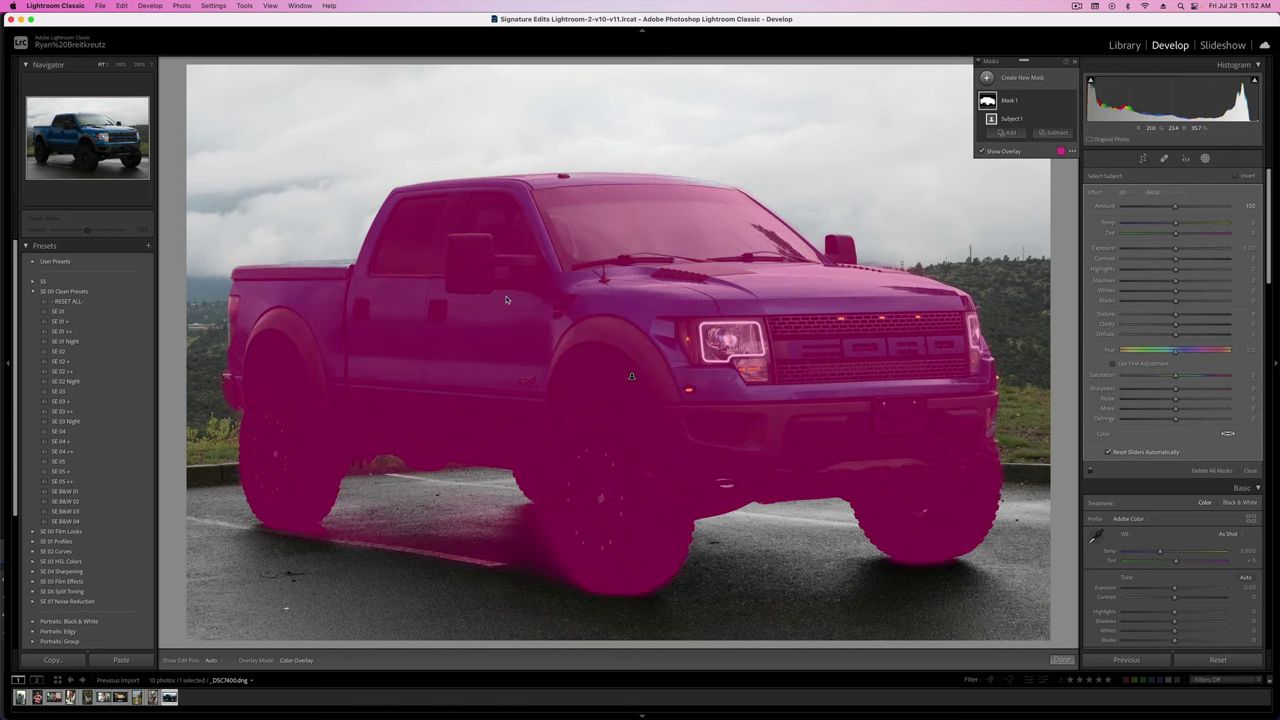
key("apostrophe")
key("apostrophe")
key("apostrophe")
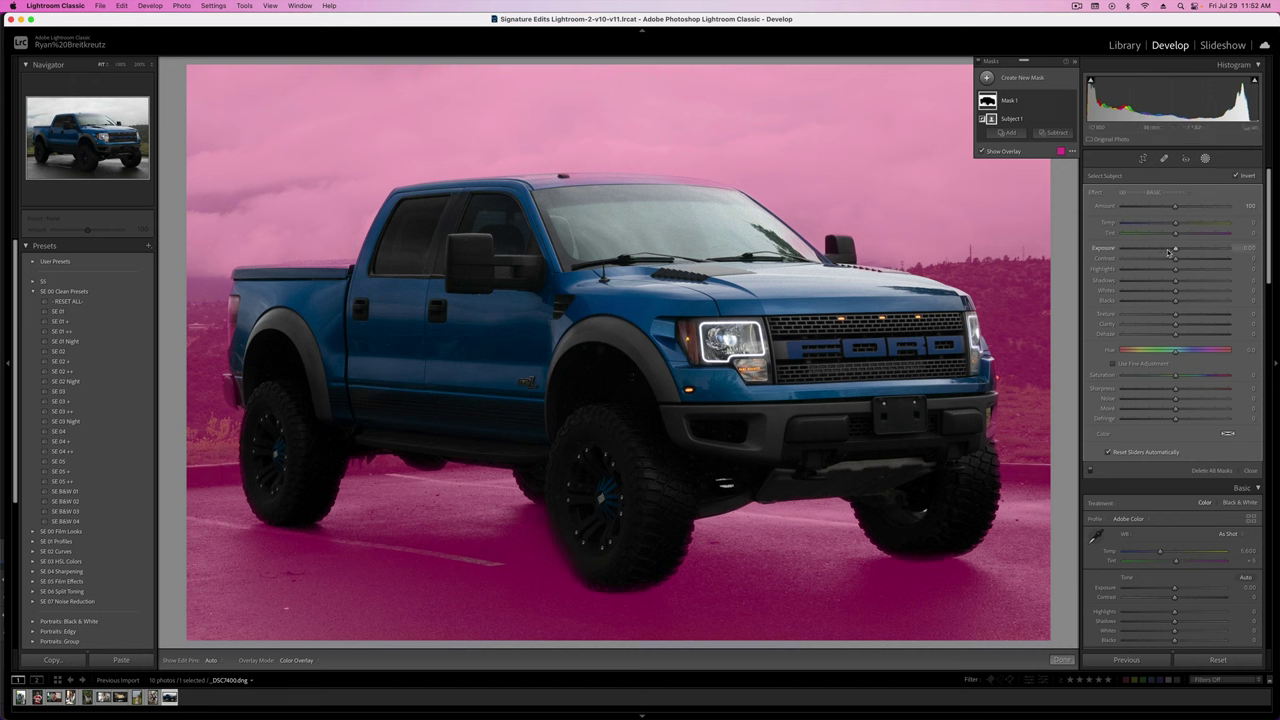
- Apply the 15 Brooding Dehaze Darken preset to the background mask and set the mask's exposure to -0.67
left_click(1154, 193)
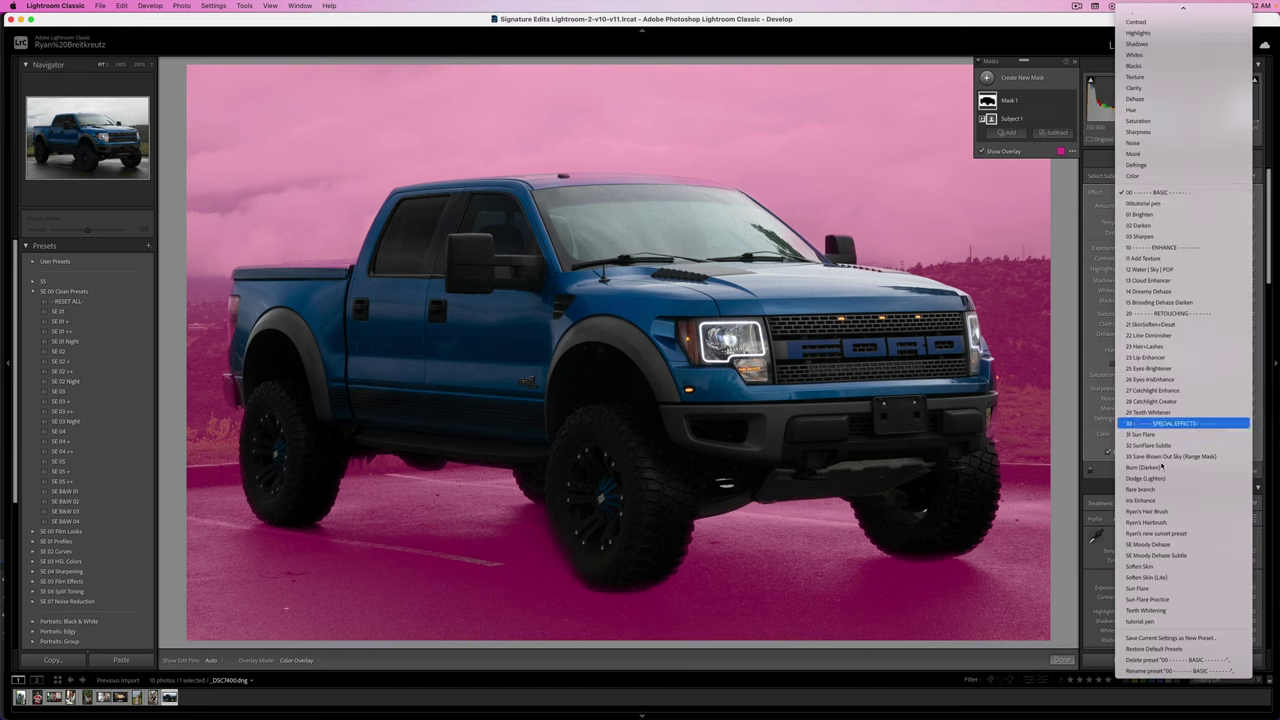
left_click(1152, 302)
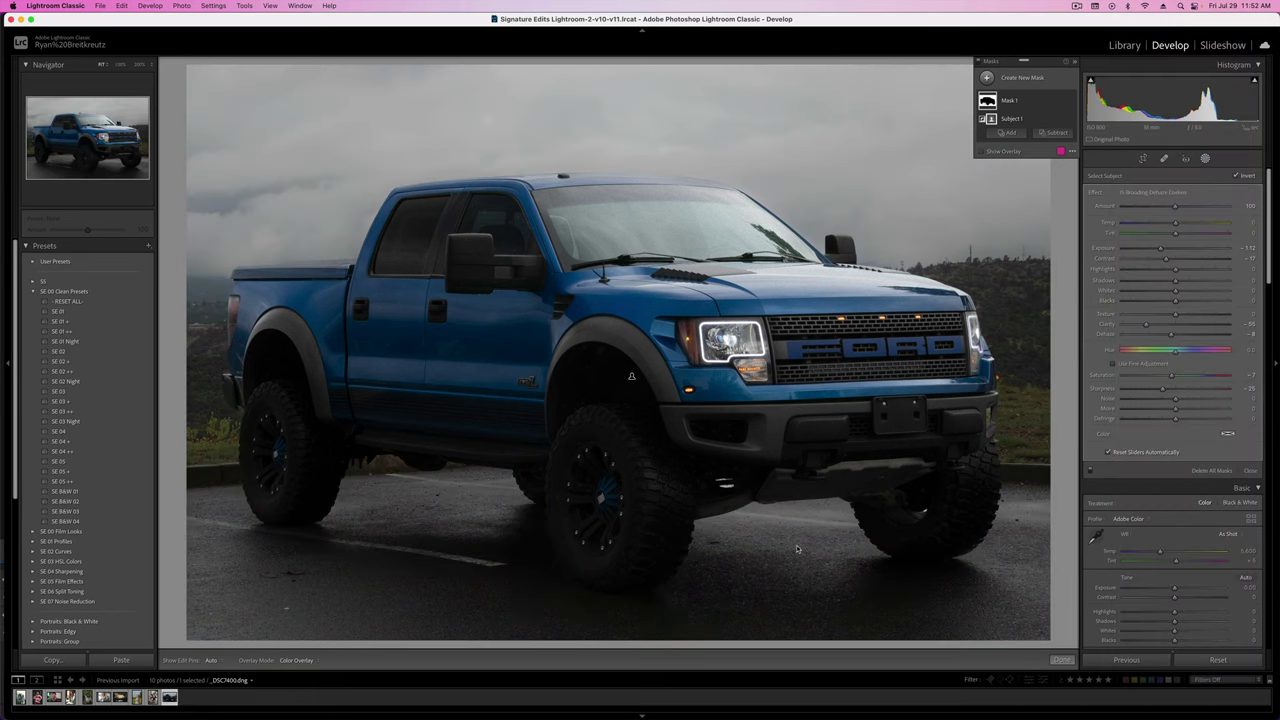
mouse_move(1160, 251)
left_mouse_down()
mouse_move(1148, 251)
mouse_move(1163, 252)
left_mouse_up()
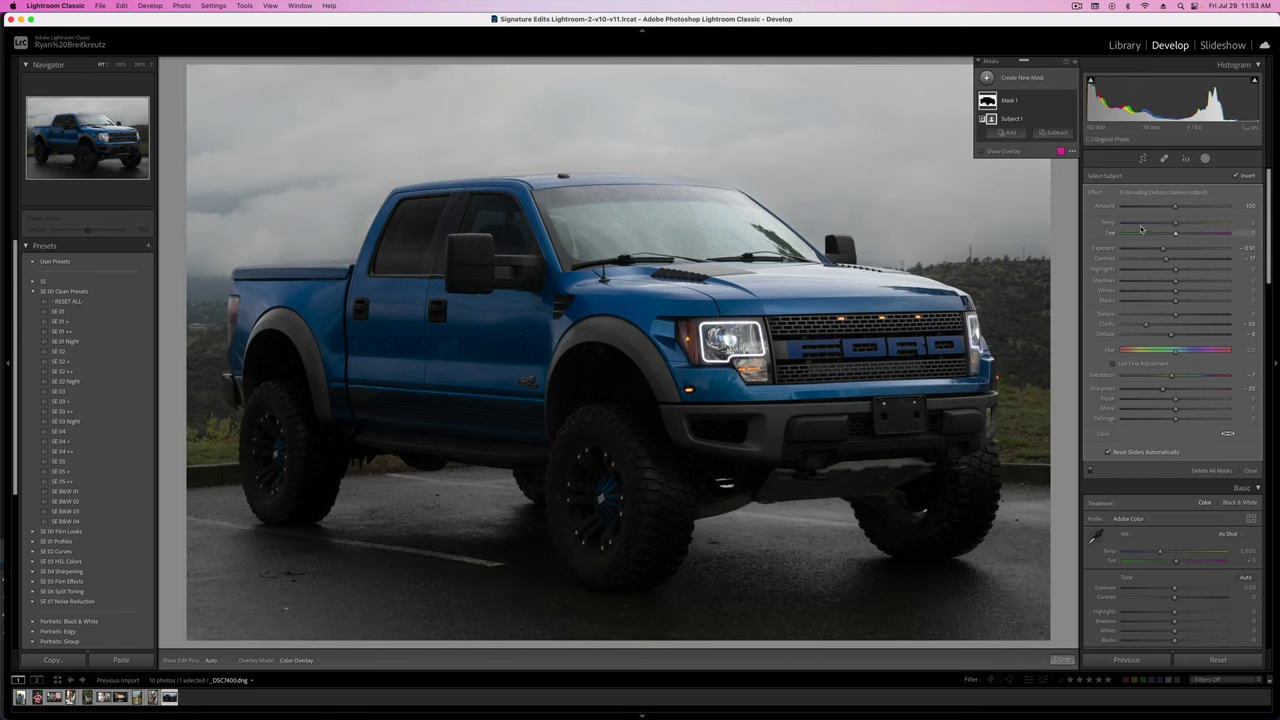
left_click(1163, 193)
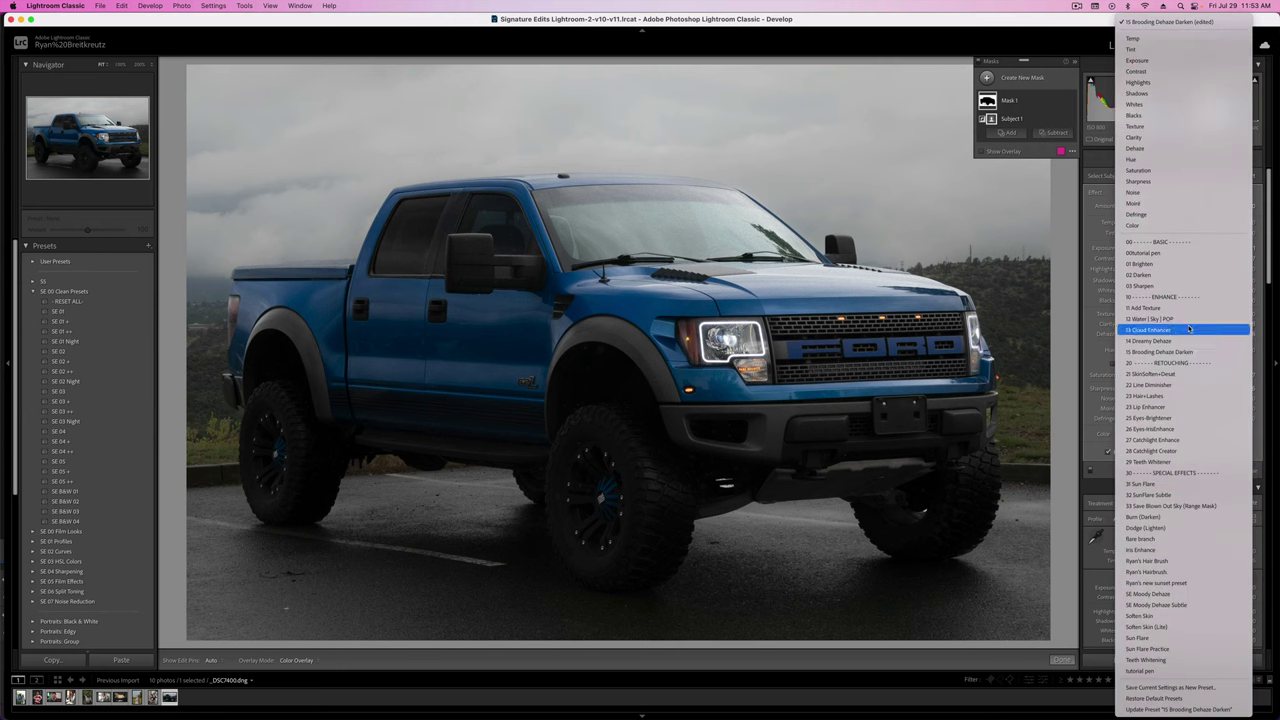
left_click(1087, 284)
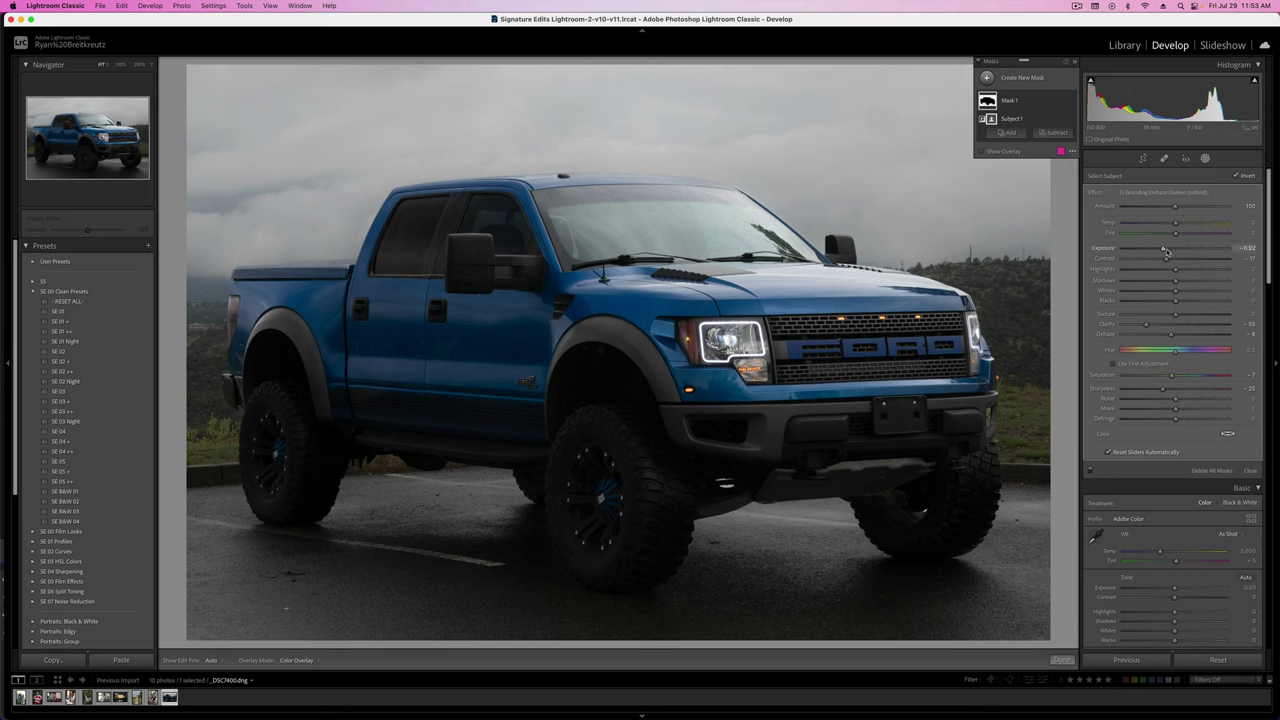
left_click_drag(1165, 252, 1169, 252)
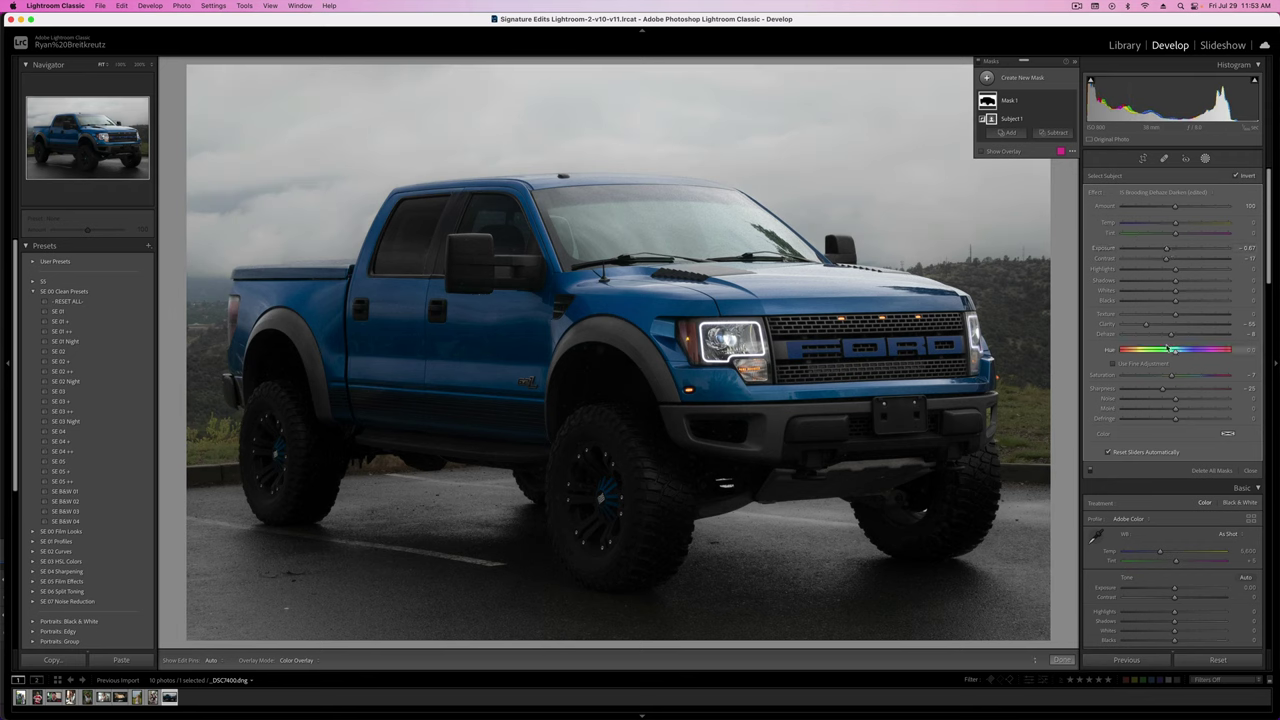
- Set the background mask's texture to -49, clarity to 29, exposure to -0.77, contrast to about 68 and shadows to about -46
left_click_drag(1175, 315, 1277, 333)
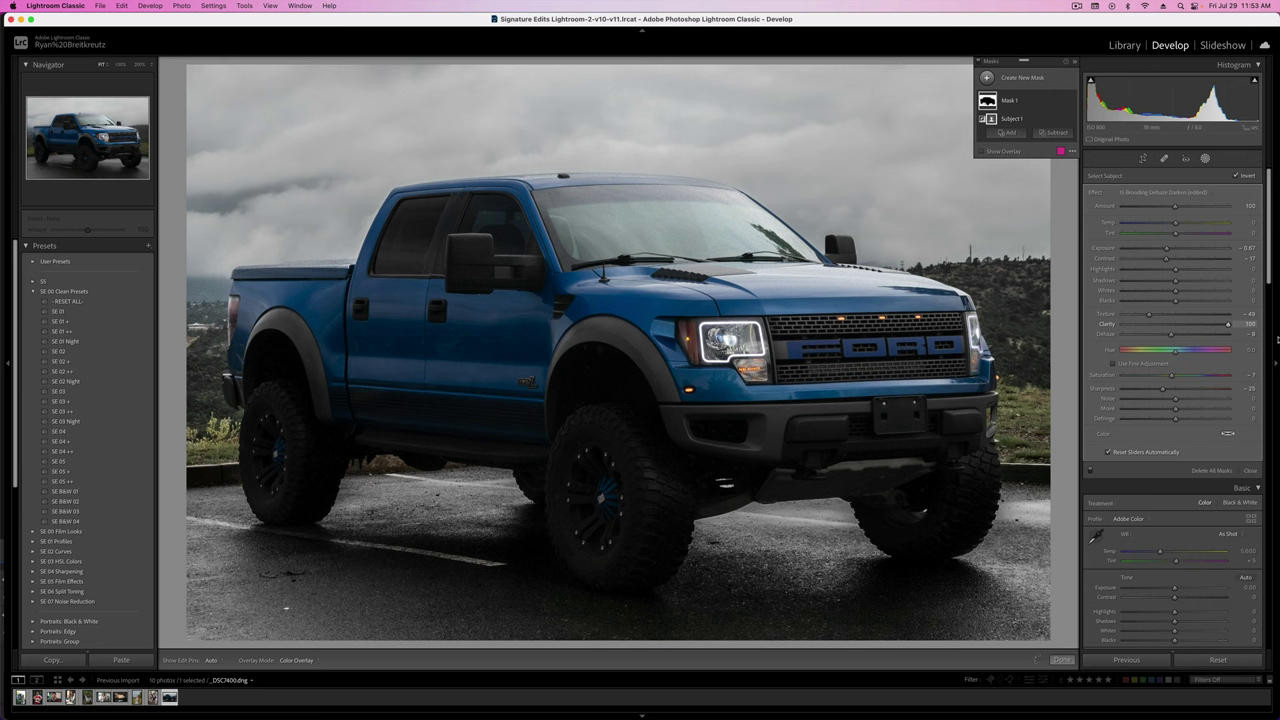
left_click_drag(1228, 324, 1190, 324)
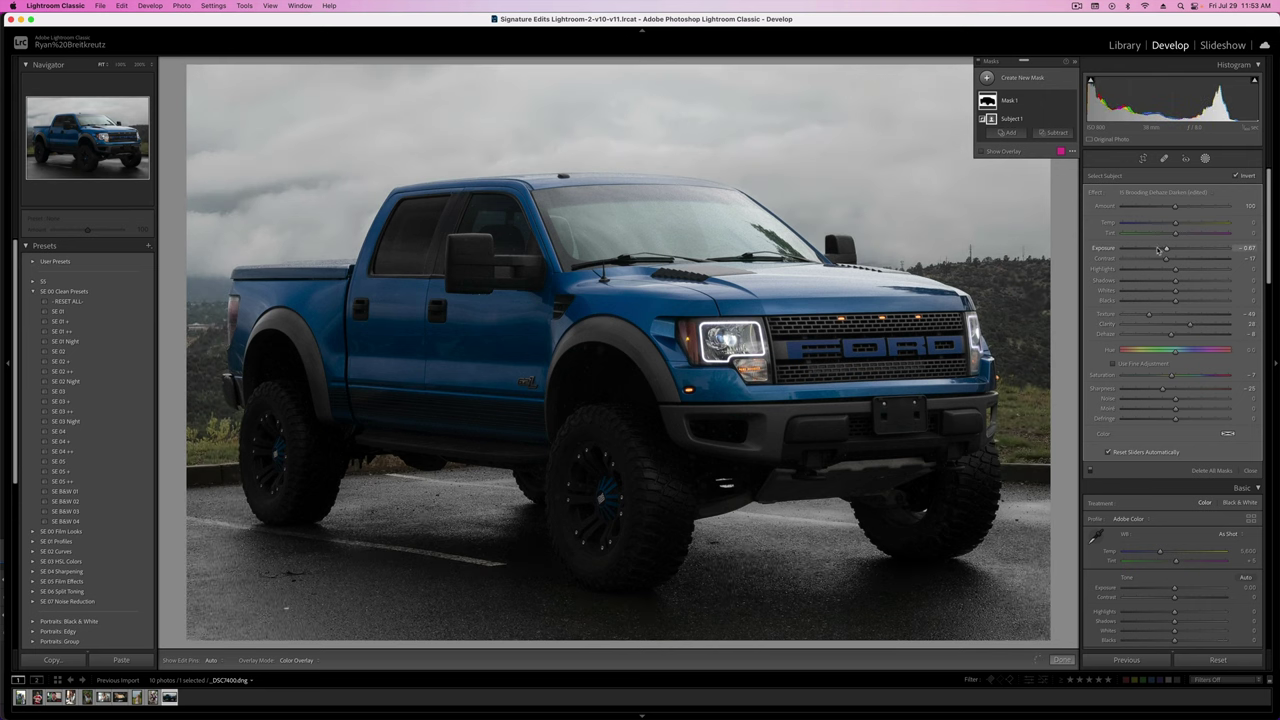
left_click_drag(1157, 249, 1211, 262)
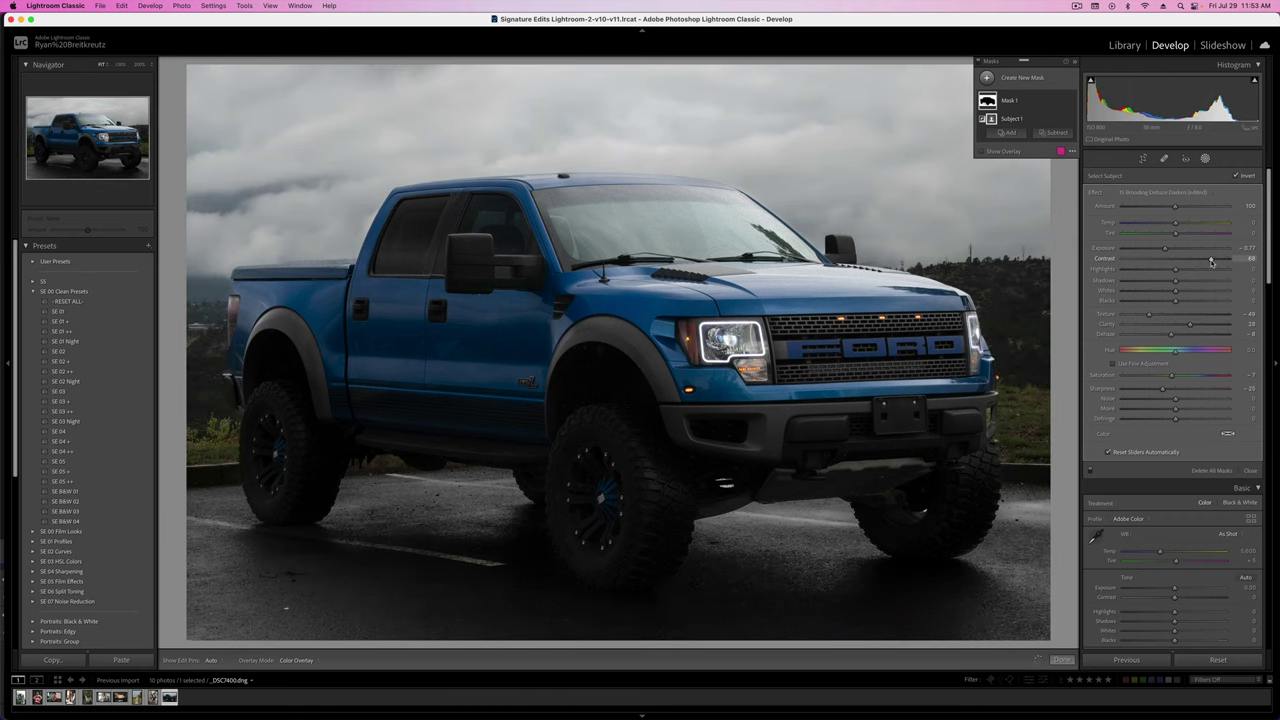
mouse_move(1170, 282)
left_mouse_down()
mouse_move(1122, 287)
mouse_move(1152, 289)
left_mouse_up()
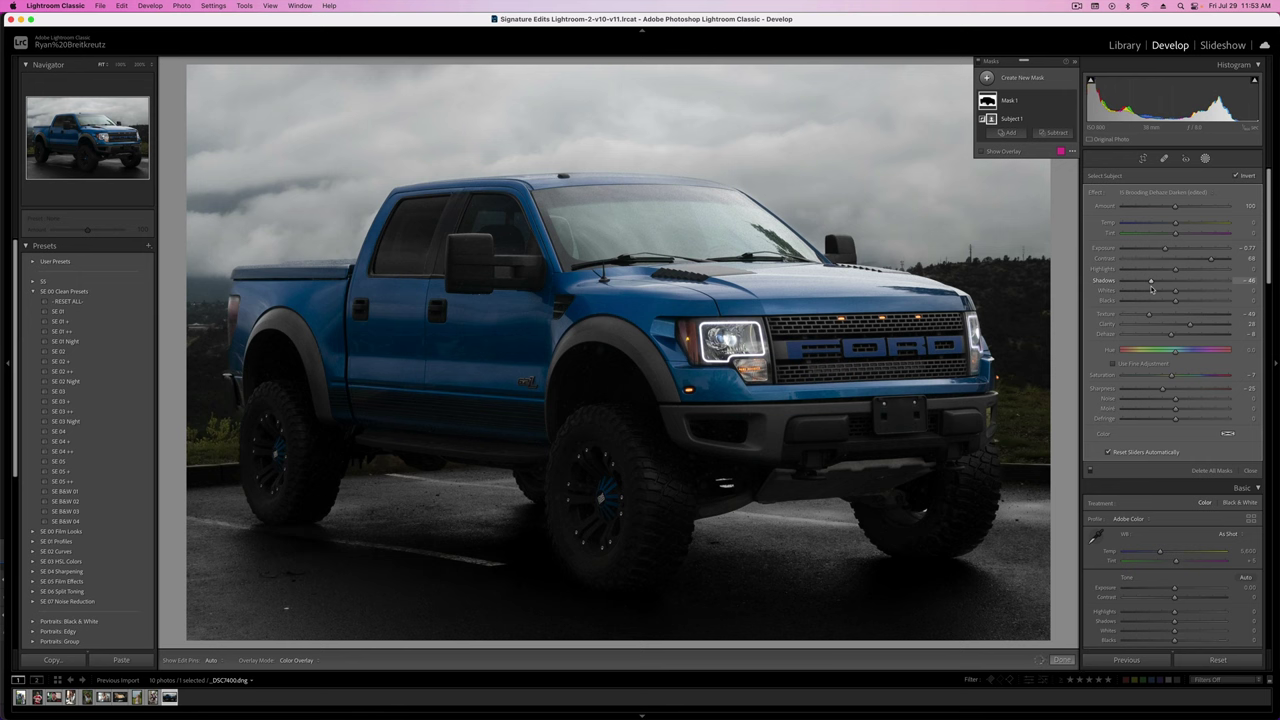
key("Delete")
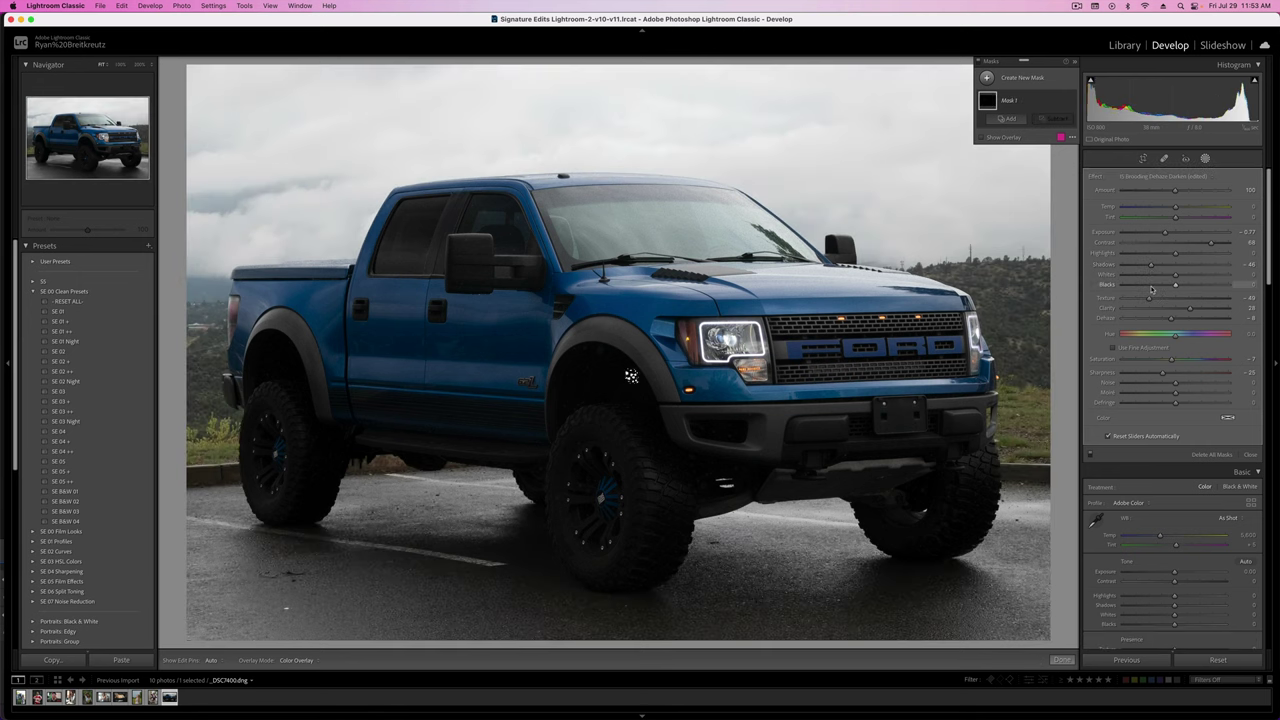
key("super+z")
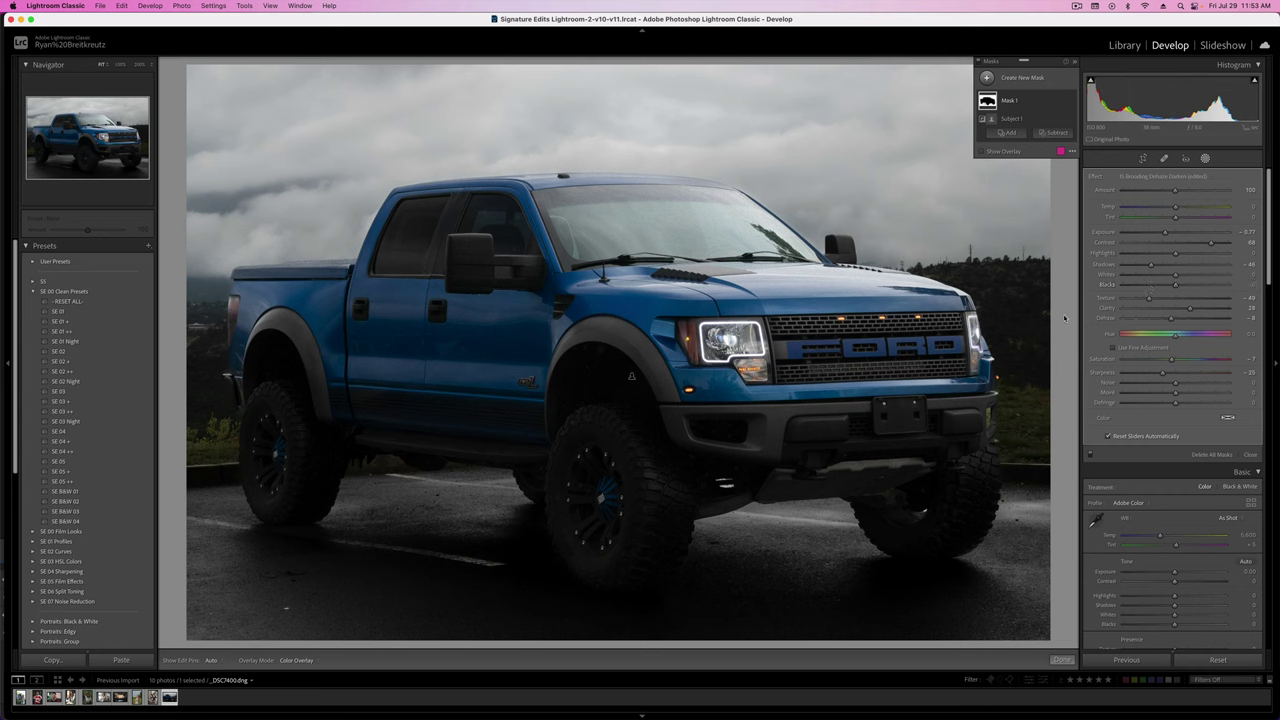
key("k")
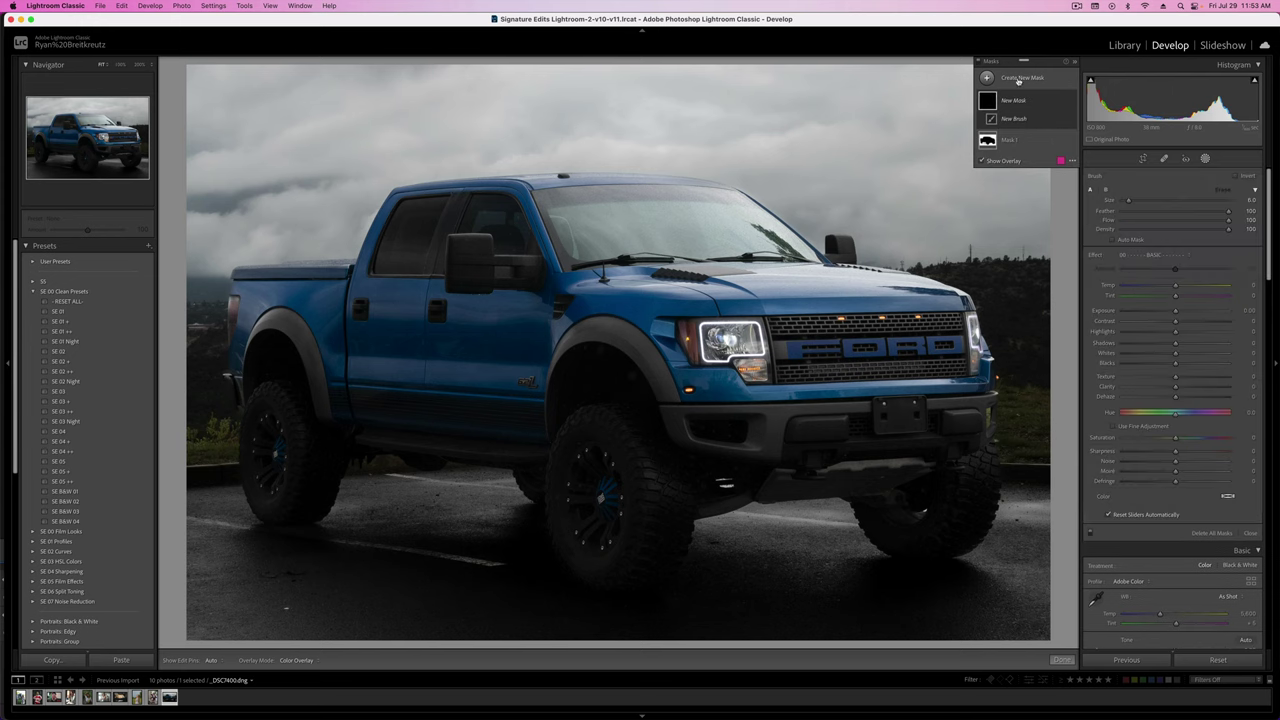
left_click(1019, 79)
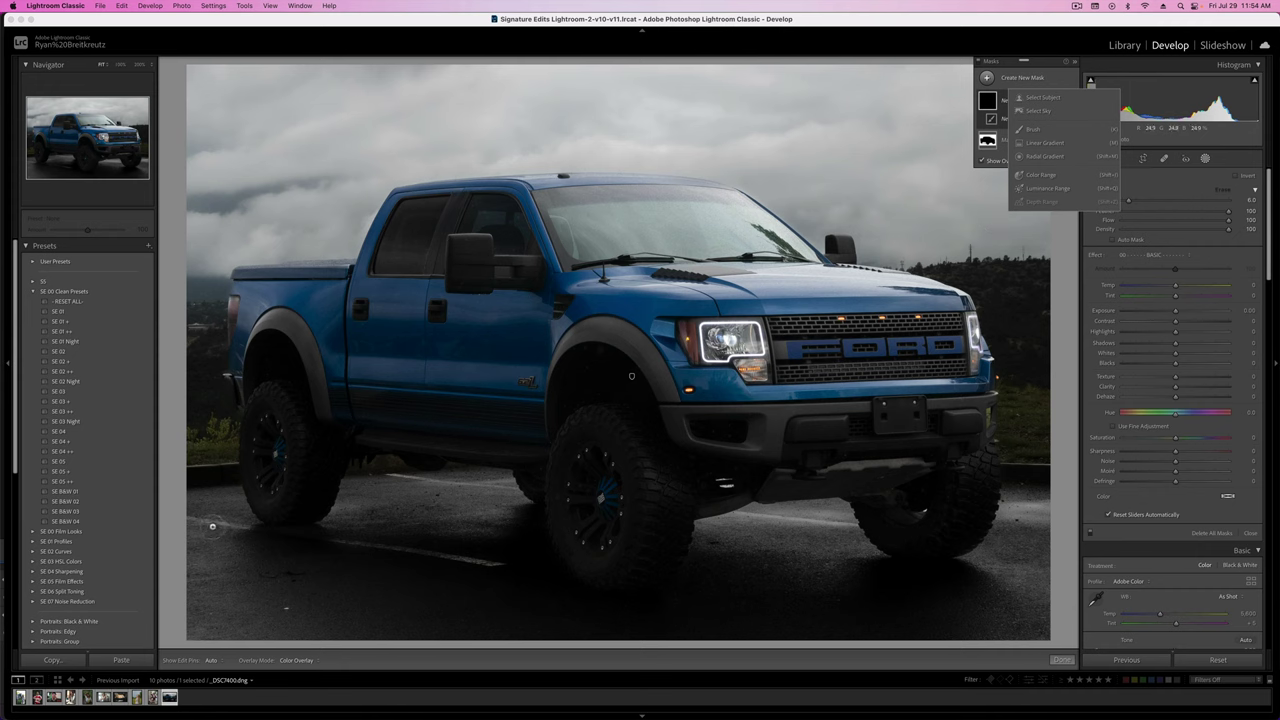
- Try healing the painted parking line beside the front wheel with asphalt sampled from in front of the truck, and delete that spot
left_click(1165, 159)
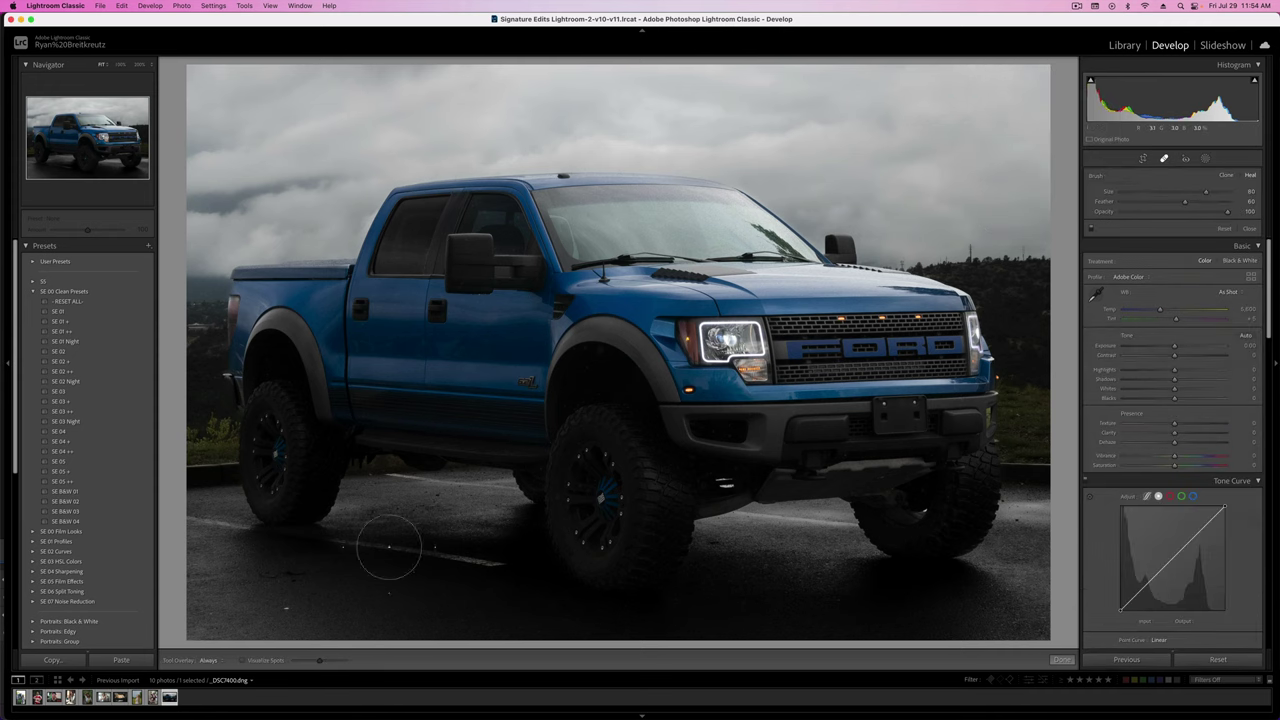
scroll(478, 575, "down", 4)
mouse_move(331, 541)
left_mouse_down()
mouse_move(429, 545)
mouse_move(506, 567)
left_mouse_up()
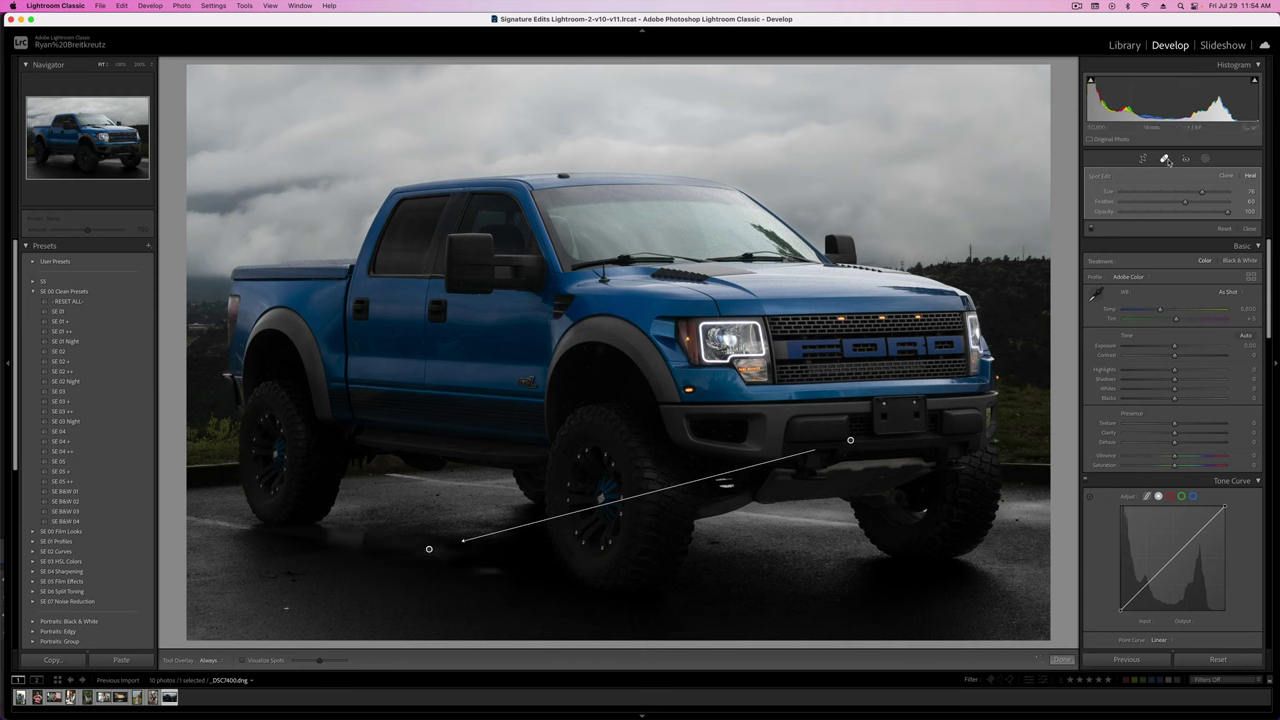
mouse_move(851, 441)
left_mouse_down()
mouse_move(757, 471)
mouse_move(690, 585)
mouse_move(755, 610)
left_mouse_up()
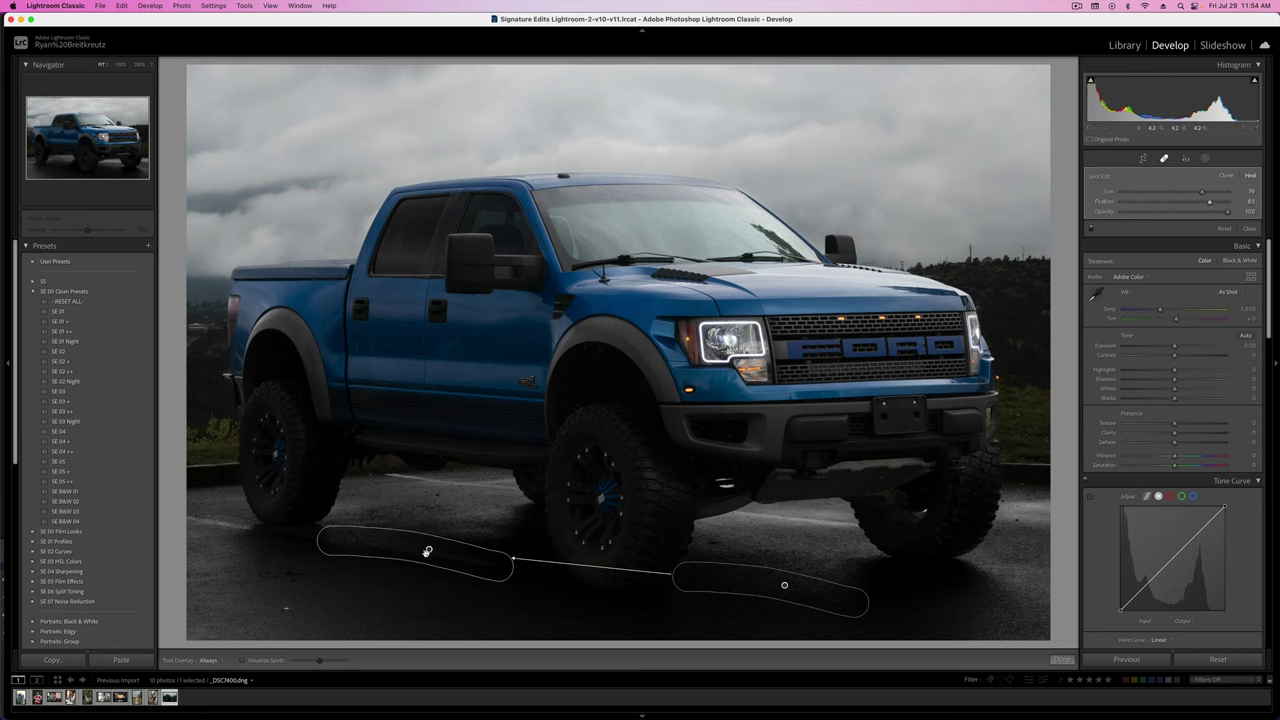
key("Delete")
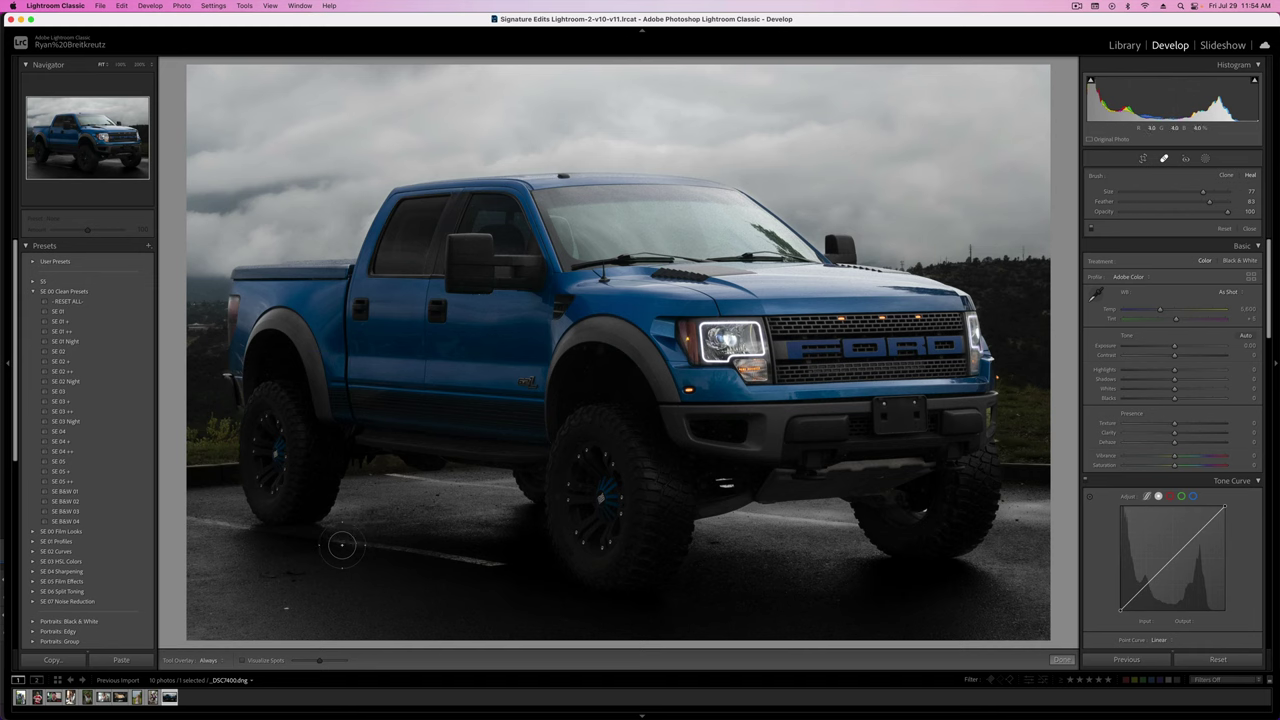
- Heal the parking line beside the truck with dark asphalt sampled from the foreground, set the feather to 56, and compare before and after
left_click_drag(345, 548, 488, 567)
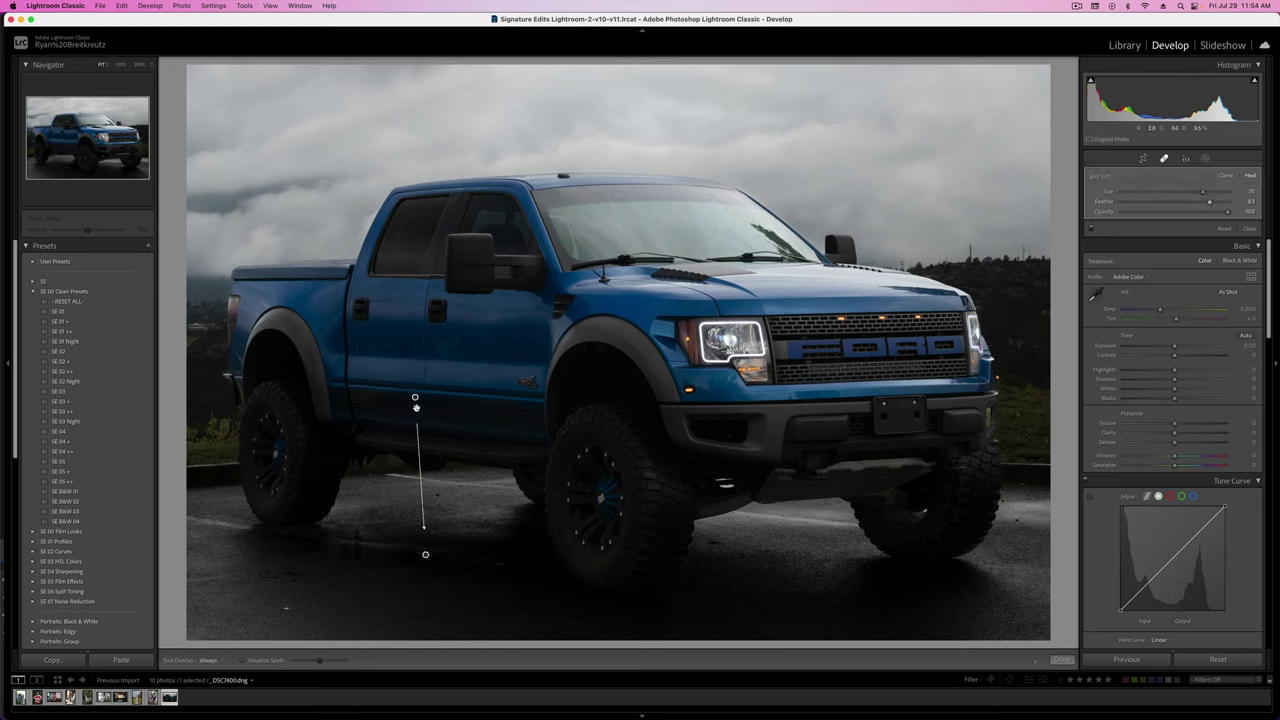
left_click_drag(414, 398, 851, 603)
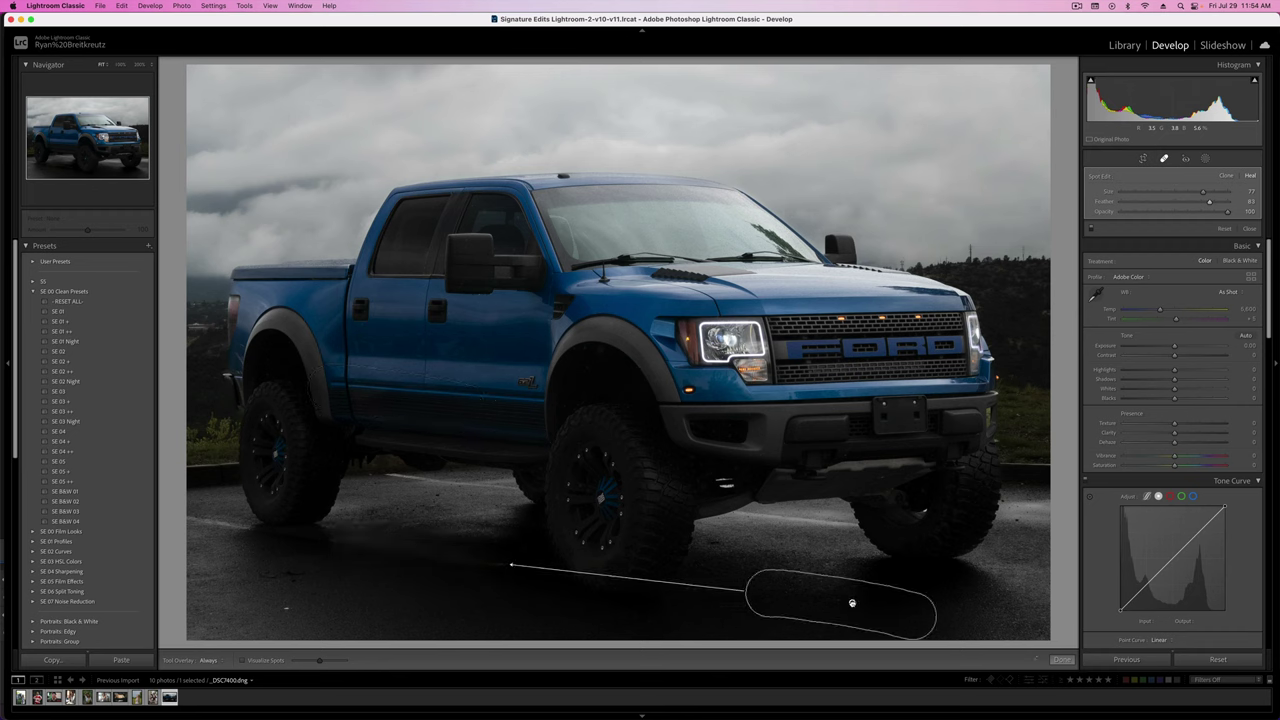
left_click(1180, 203)
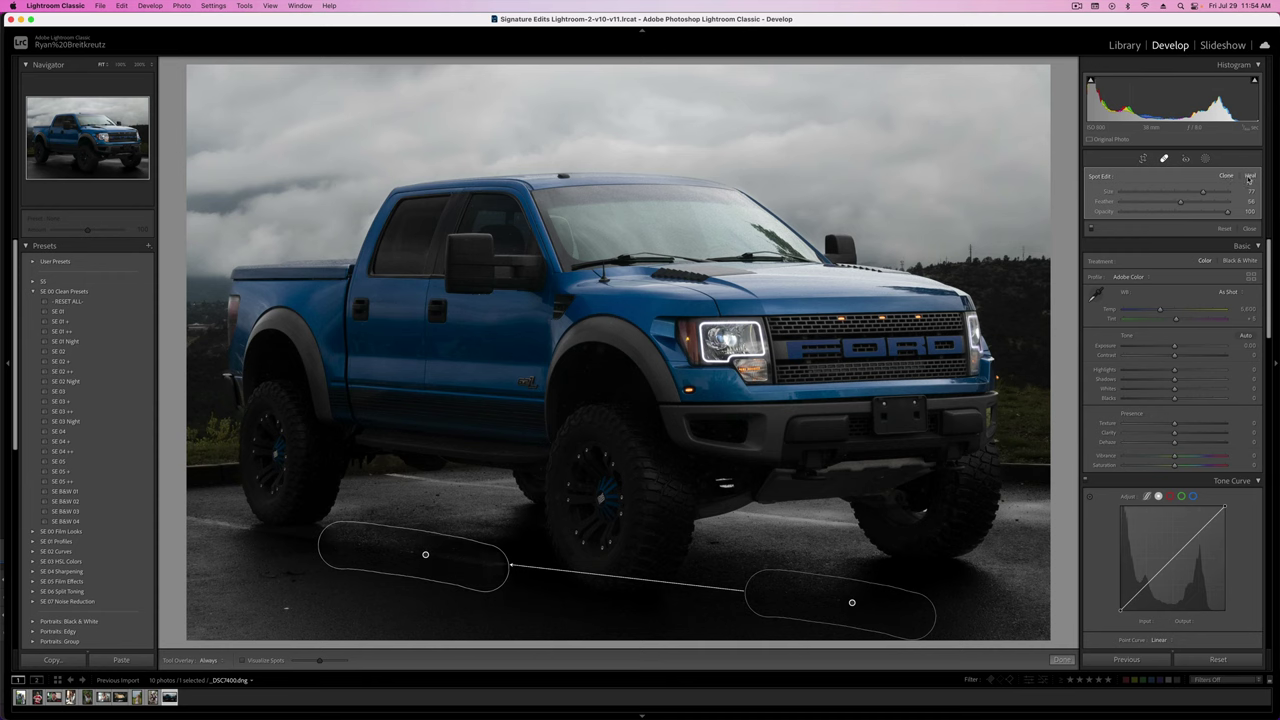
left_click_drag(392, 555, 399, 553)
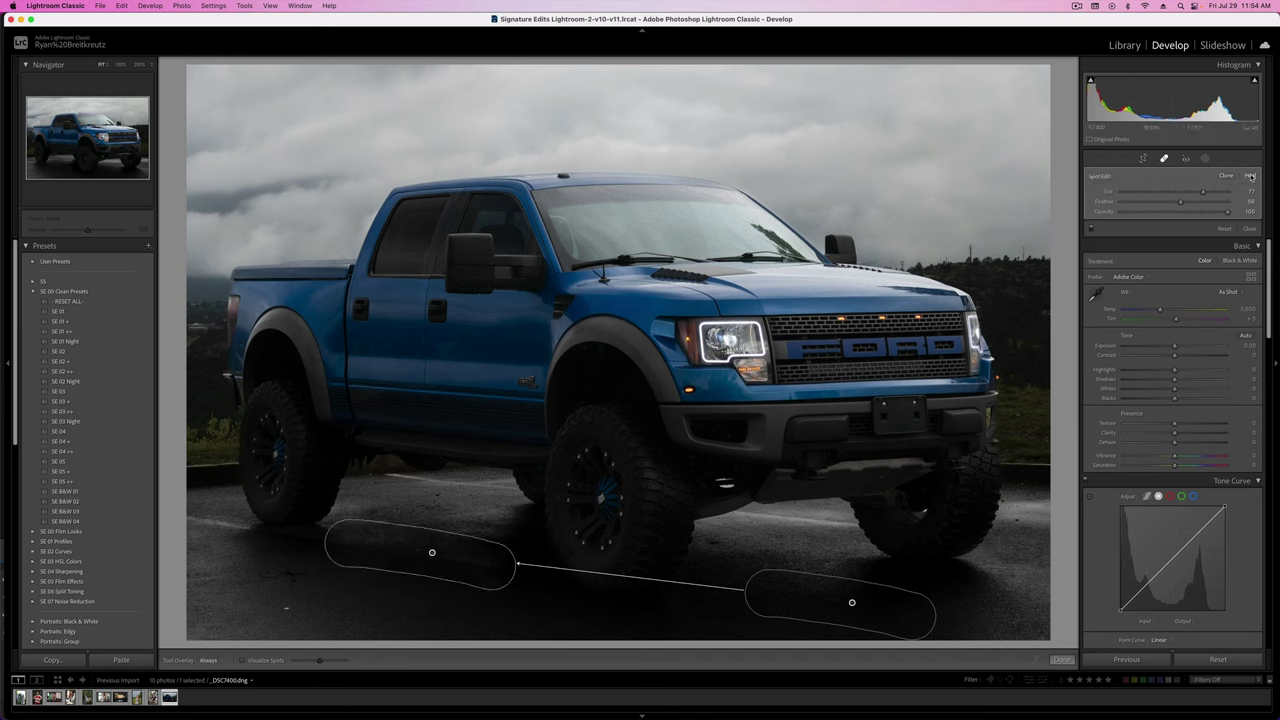
key("q")
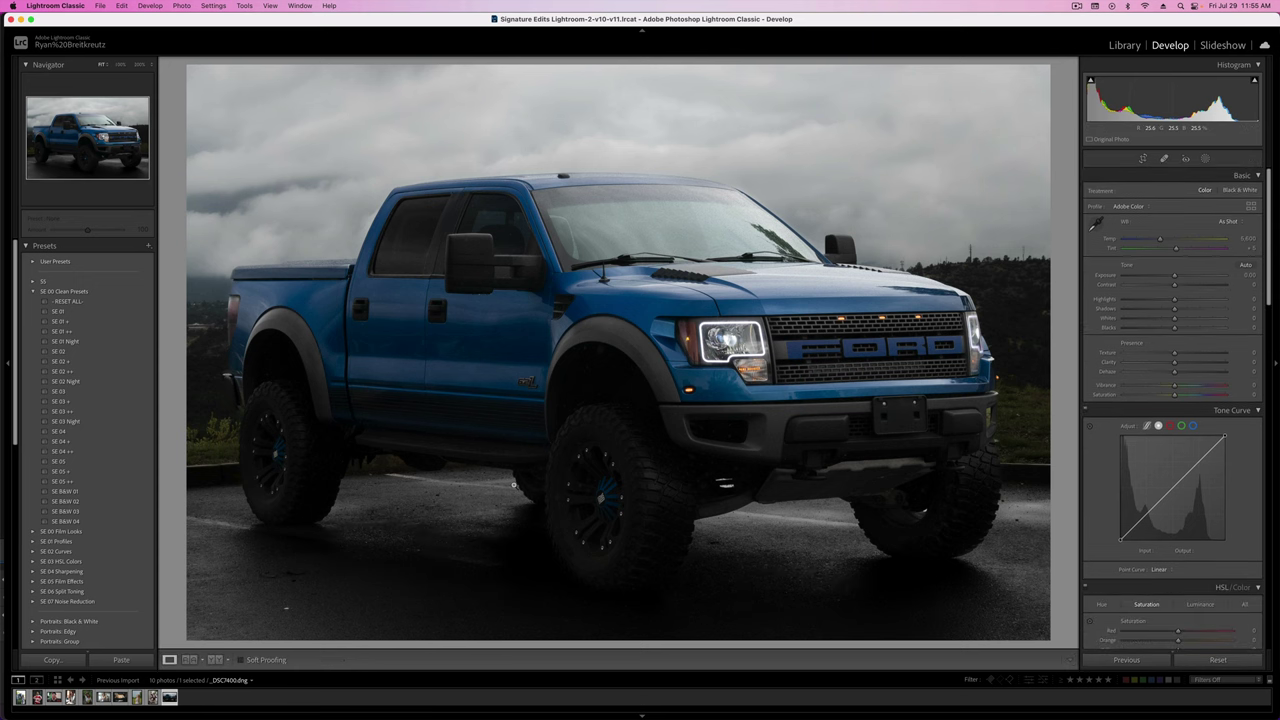
key("backslash")
key("backslash")
key("backslash")
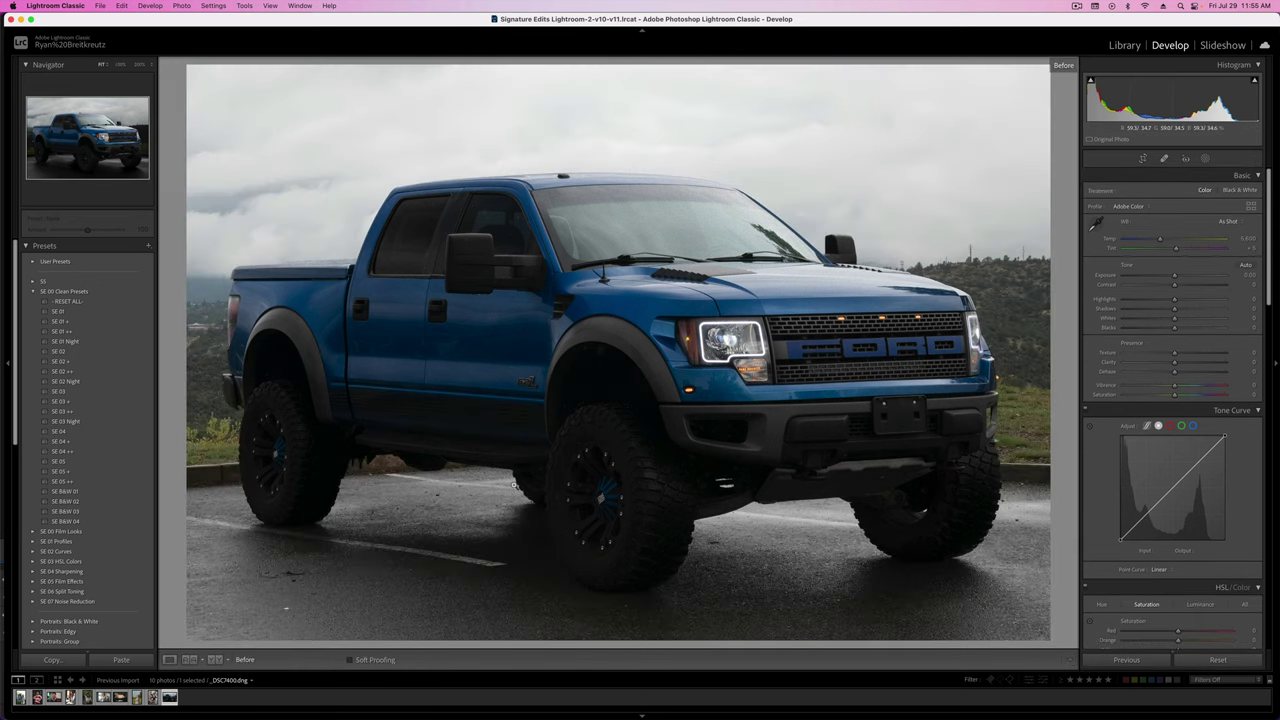
key("backslash")
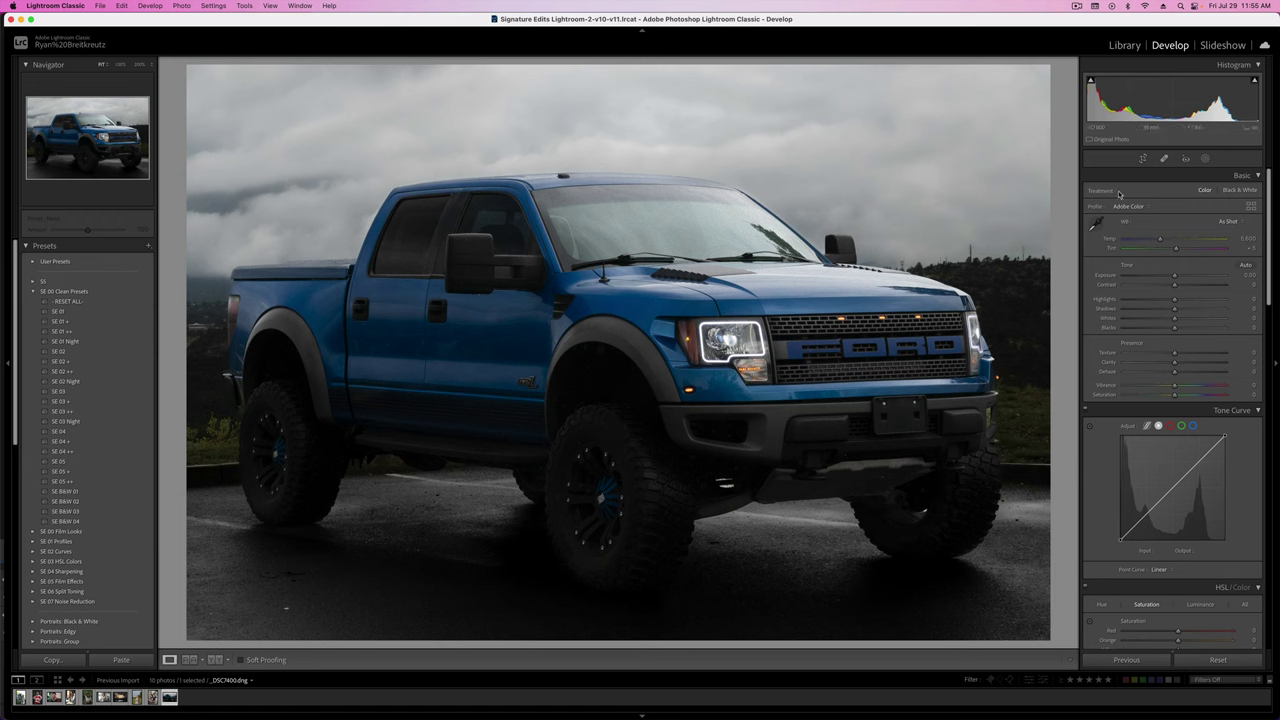
- Brush a mask over the healed line with contrast -39, shadows about -50 and blacks -18, and compare the photo before and after
key("k")
left_click_drag(337, 540, 497, 566)
left_click_drag(1175, 343, 1149, 343)
left_click(1155, 322)
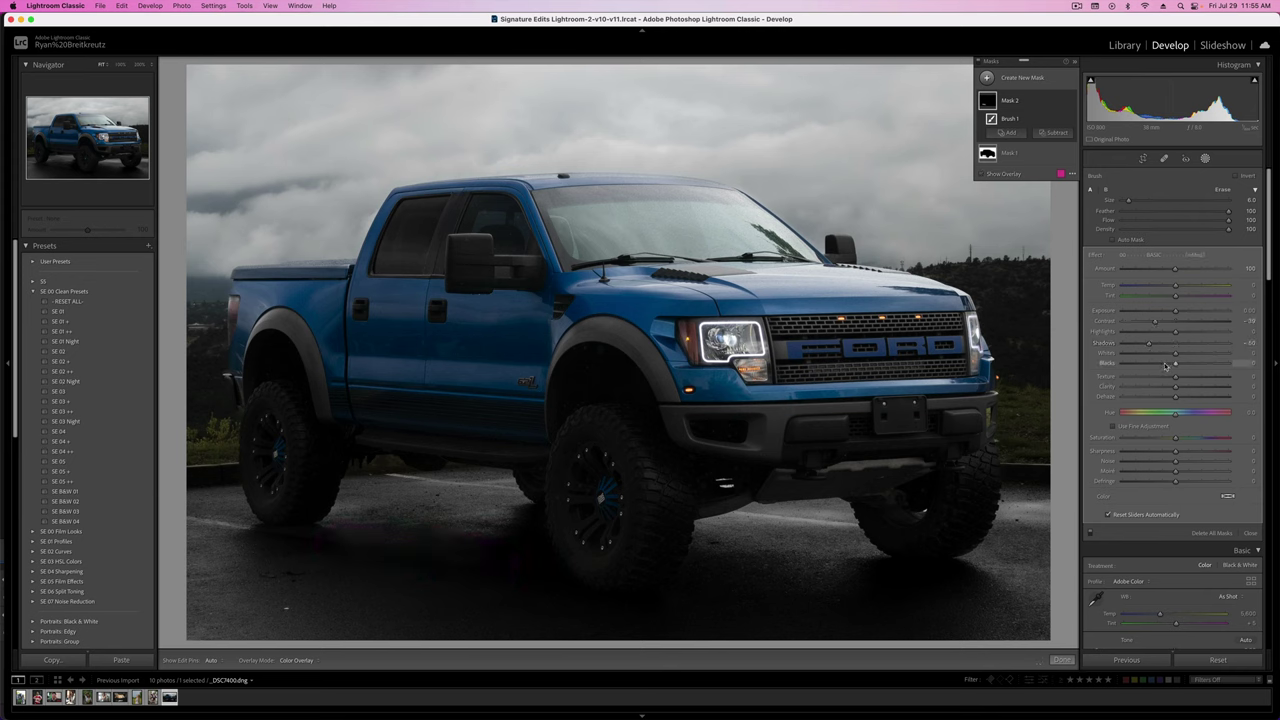
left_click_drag(1160, 364, 1167, 364)
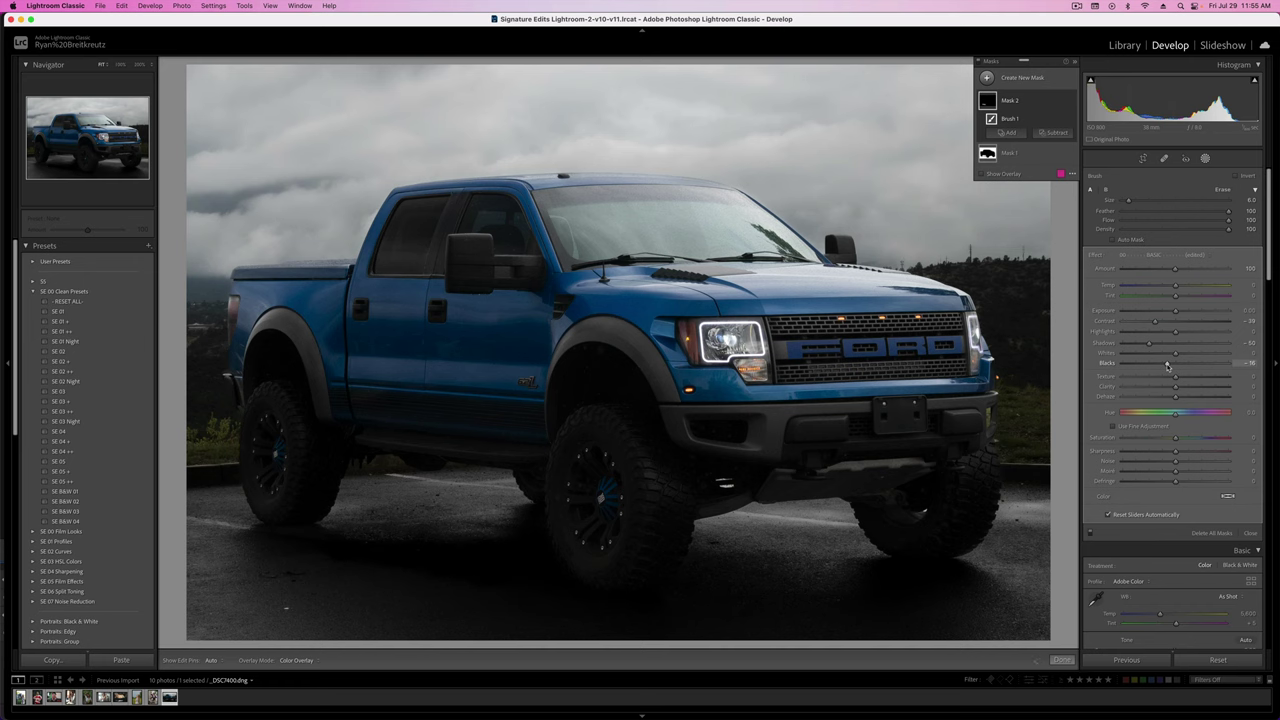
key("backslash")
key("backslash")
key("backslash")
key("backslash")
key("super+minus")
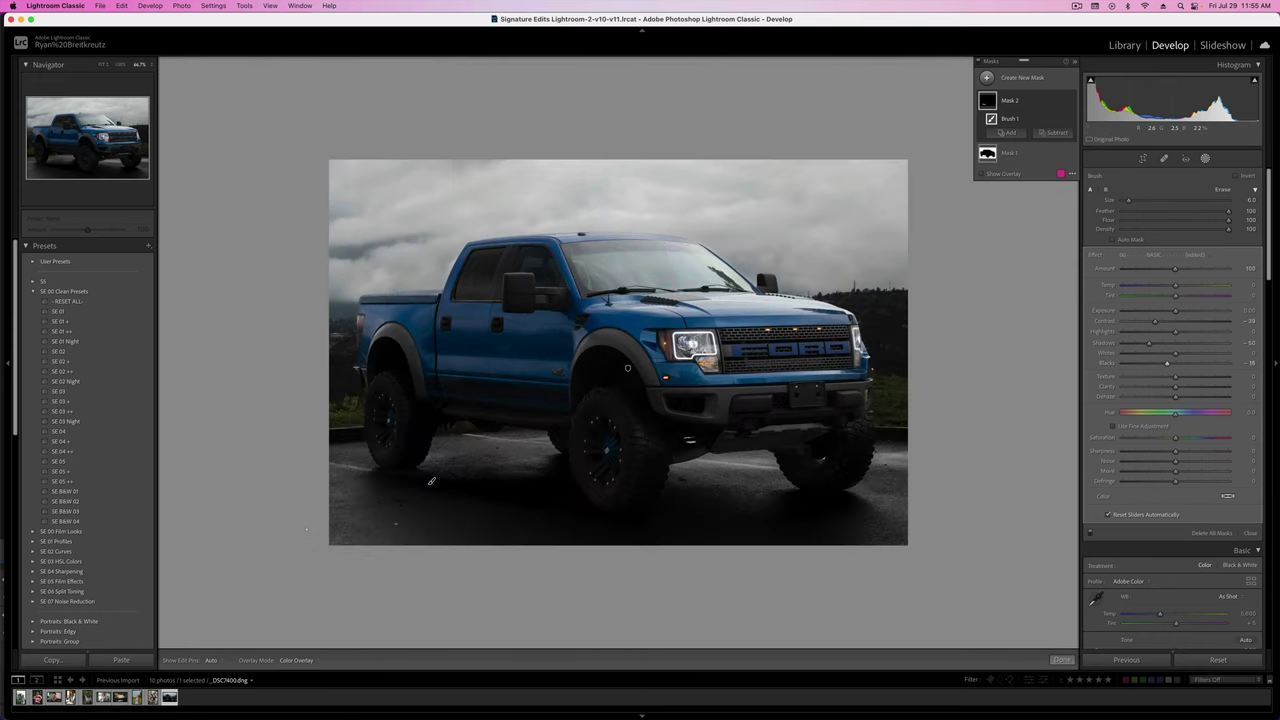
key("super+equal")
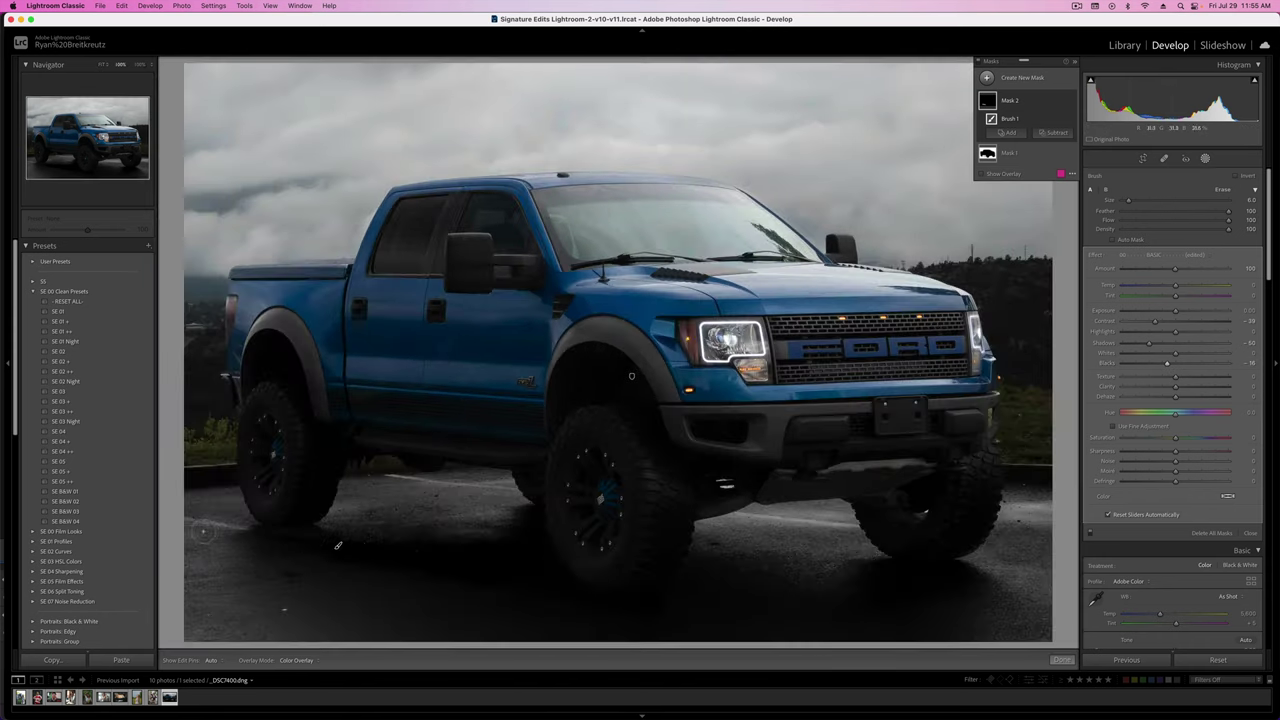
- Heal the line remnant at the photo's edge behind the rear wheel and the painted line visible beneath the truck's side
left_click(1164, 158)
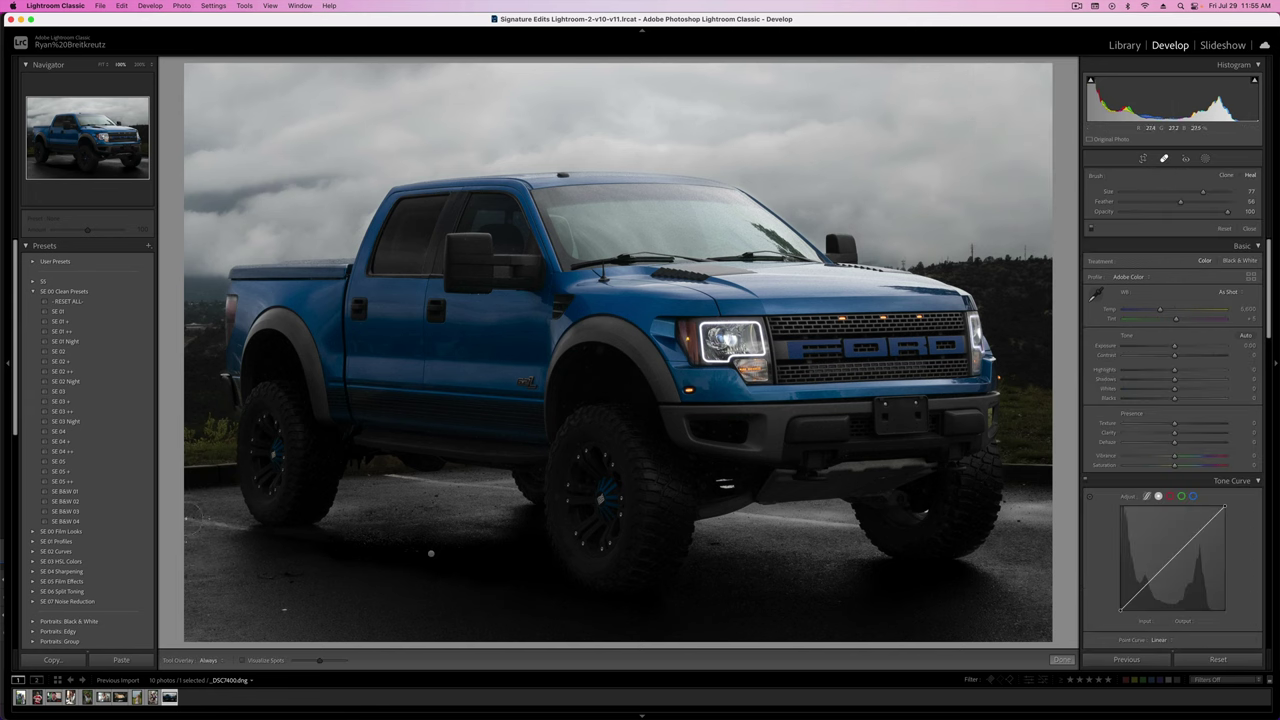
left_click_drag(192, 528, 260, 533)
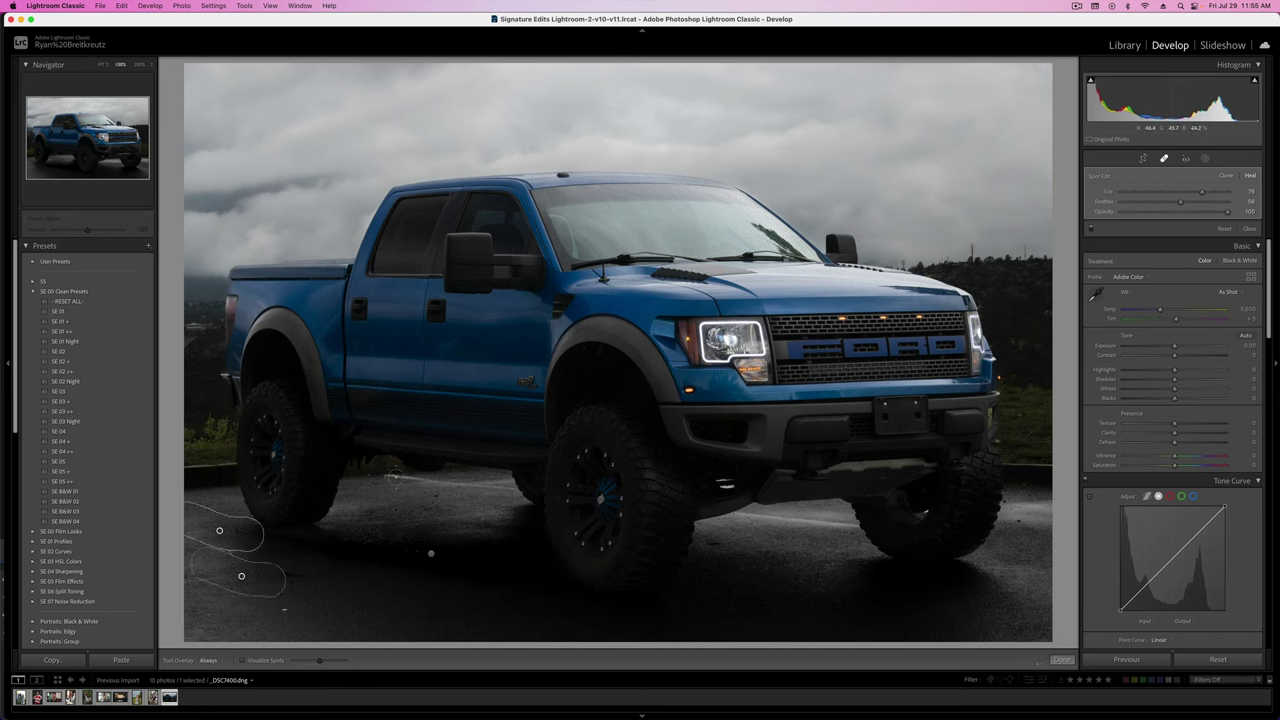
left_click_drag(439, 480, 506, 493)
scroll(488, 507, "down", 3)
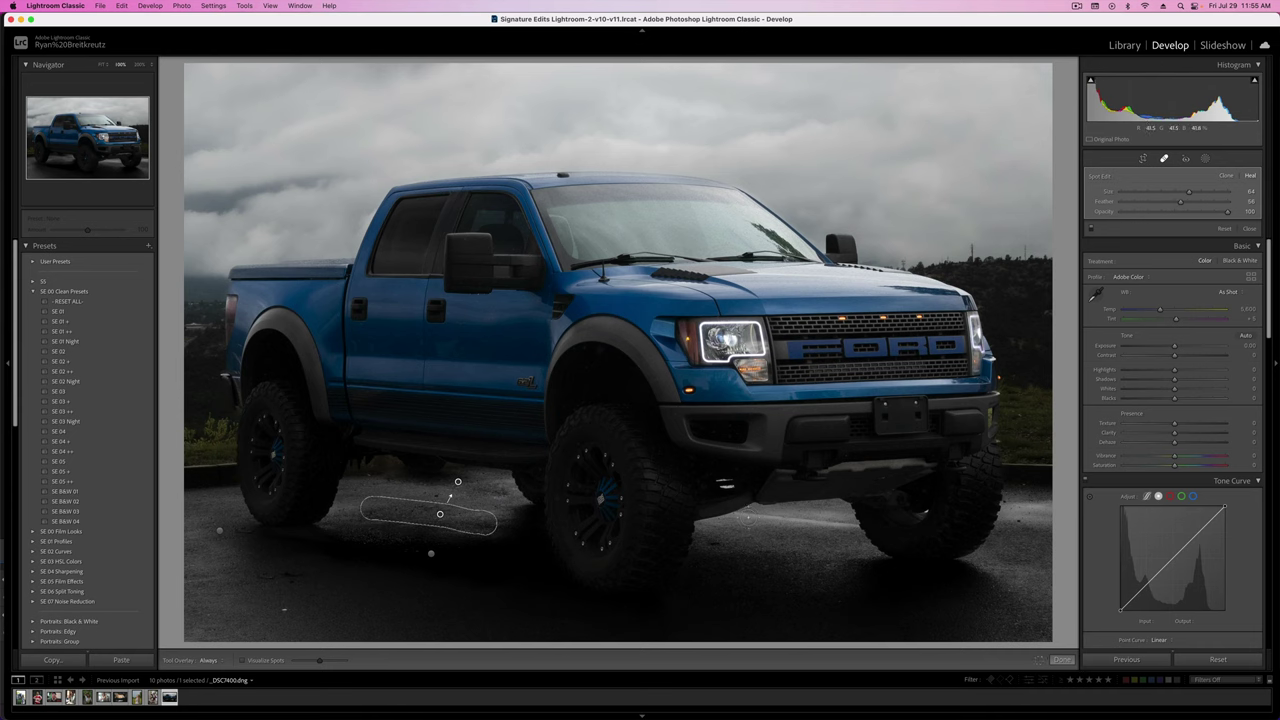
- Heal the white line between the front tires using asphalt sampled from beneath the truck's side, and compare before and after
left_click(747, 517)
mouse_move(748, 517)
left_mouse_down()
mouse_move(847, 531)
mouse_move(832, 526)
left_mouse_up()
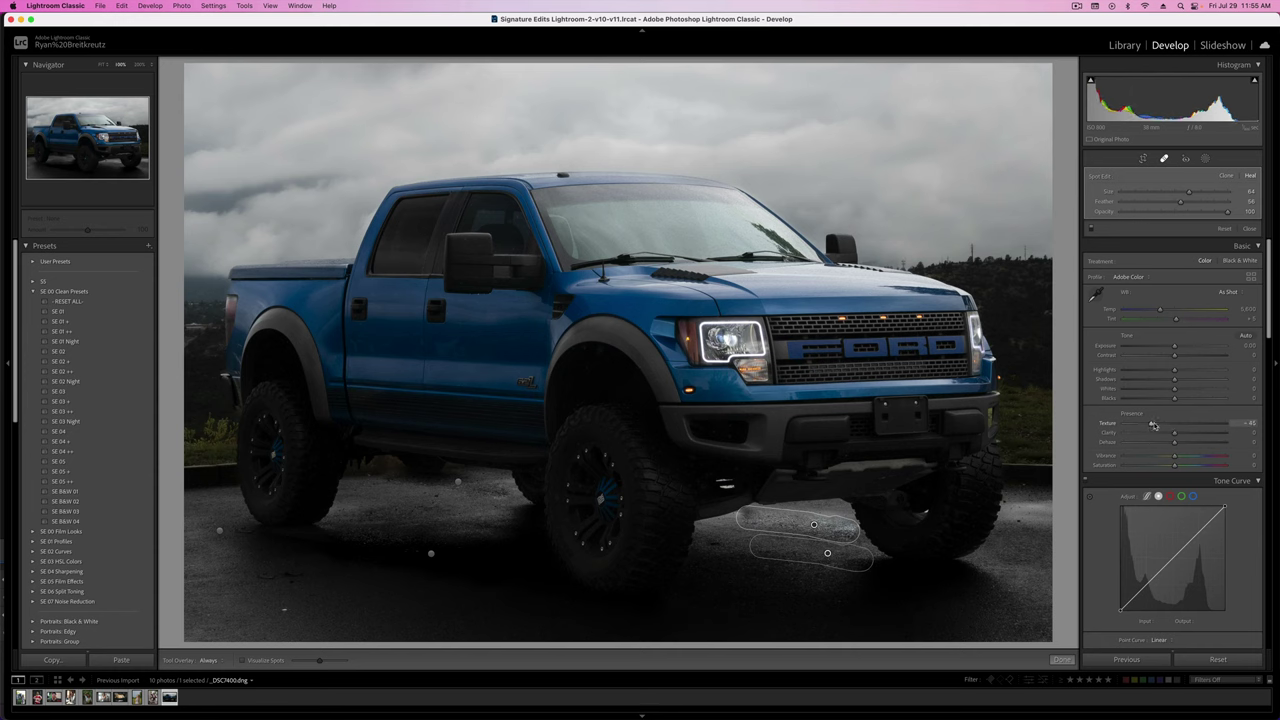
double_click(1153, 425)
mouse_move(804, 553)
left_mouse_down()
mouse_move(442, 549)
mouse_move(429, 512)
mouse_move(409, 510)
left_mouse_up()
key("q")
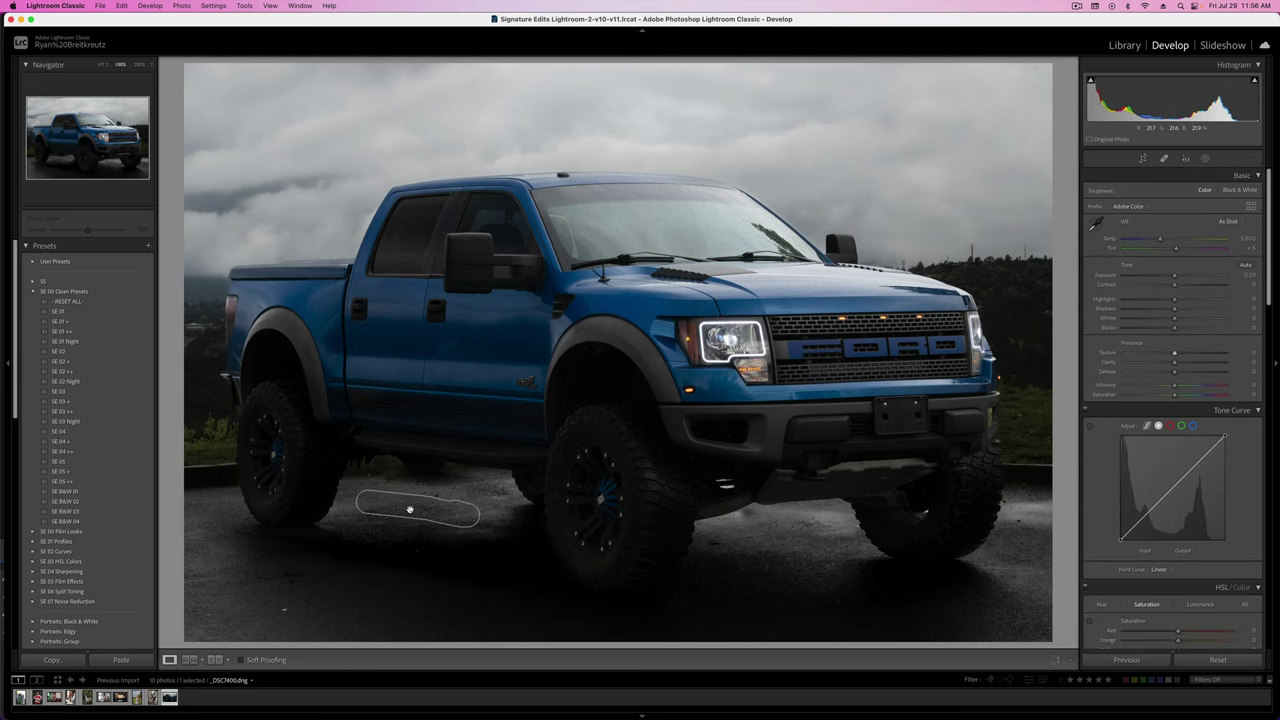
key("backslash")
key("backslash")
key("backslash")
key("backslash")
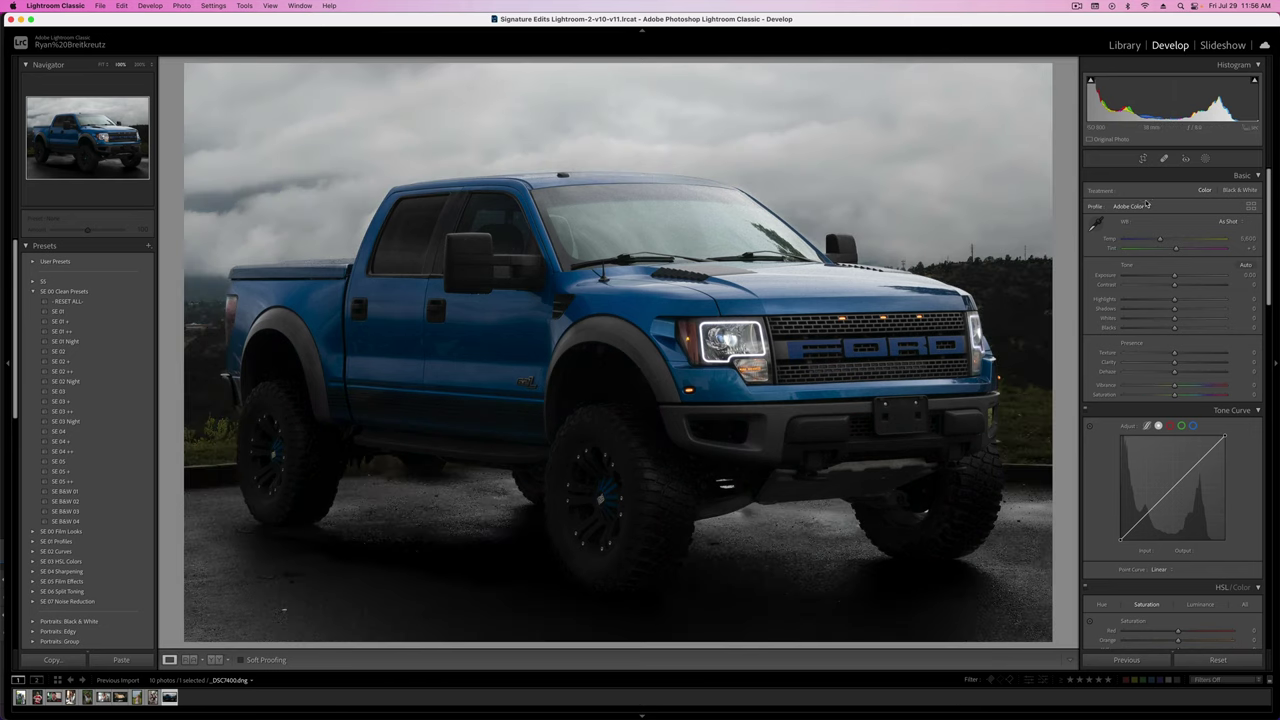
- Shift the sample source of the heal between the front tires slightly higher on the asphalt beneath the truck's side
left_click(1163, 158)
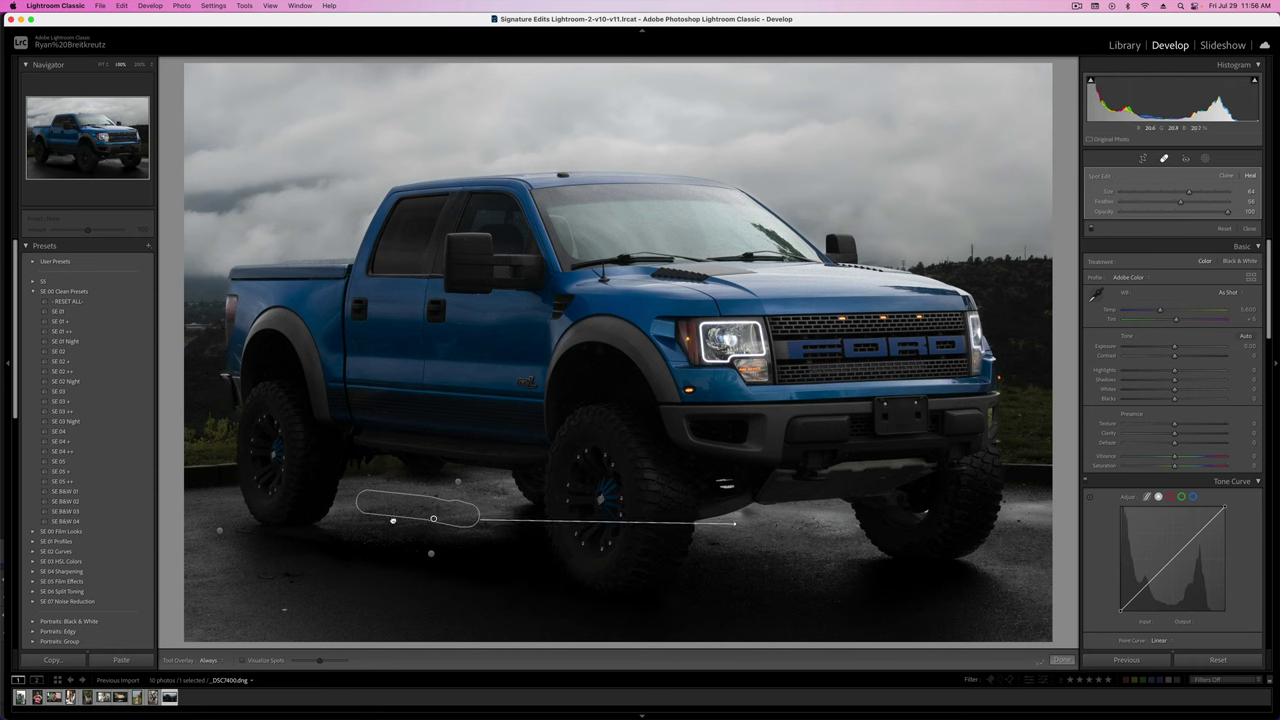
mouse_move(393, 521)
left_mouse_down()
mouse_move(379, 520)
mouse_move(397, 506)
left_mouse_up()
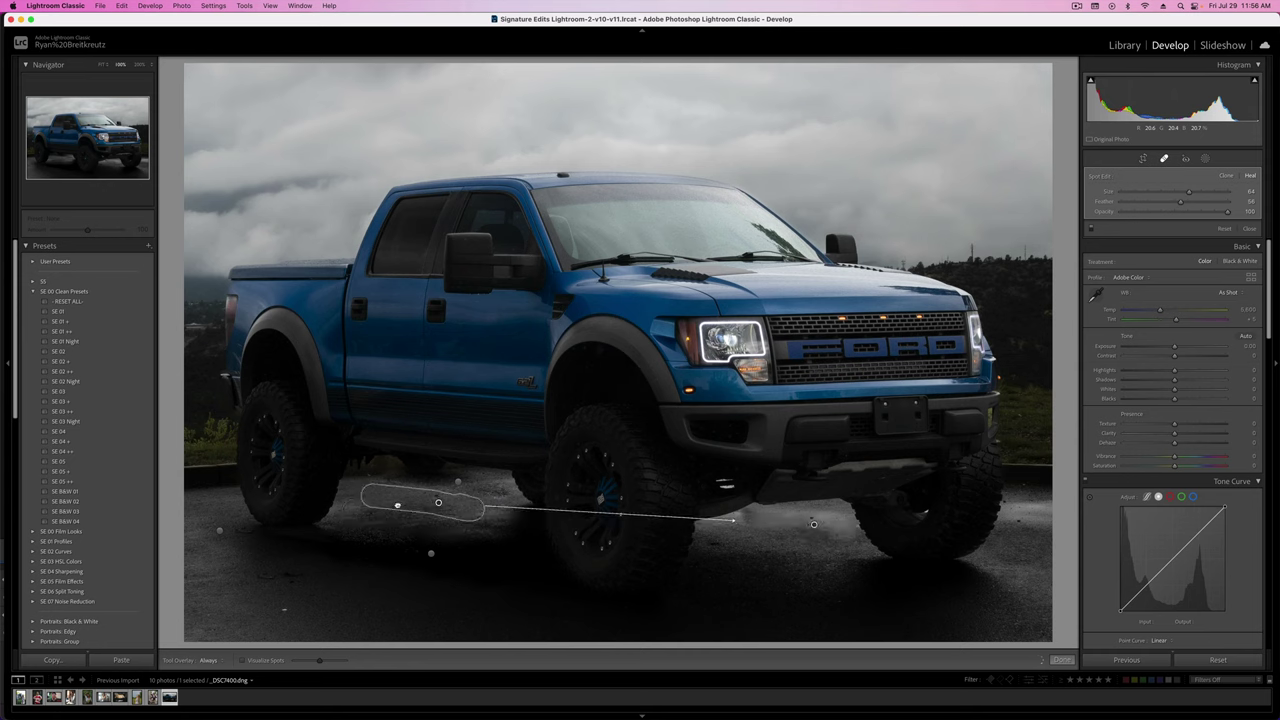
key("q")
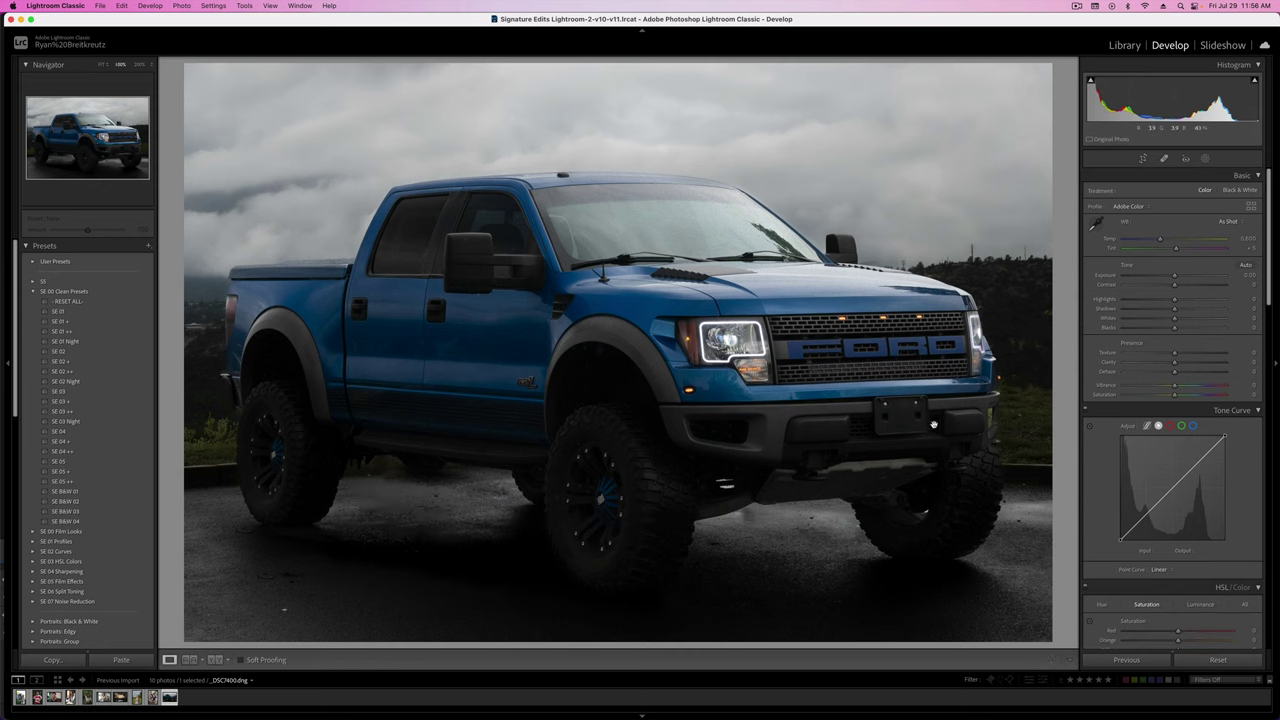
- Brush a mask over the healed patch between the front tires, set its dehaze to -14, darken its tones, and compare before and after
key("k")
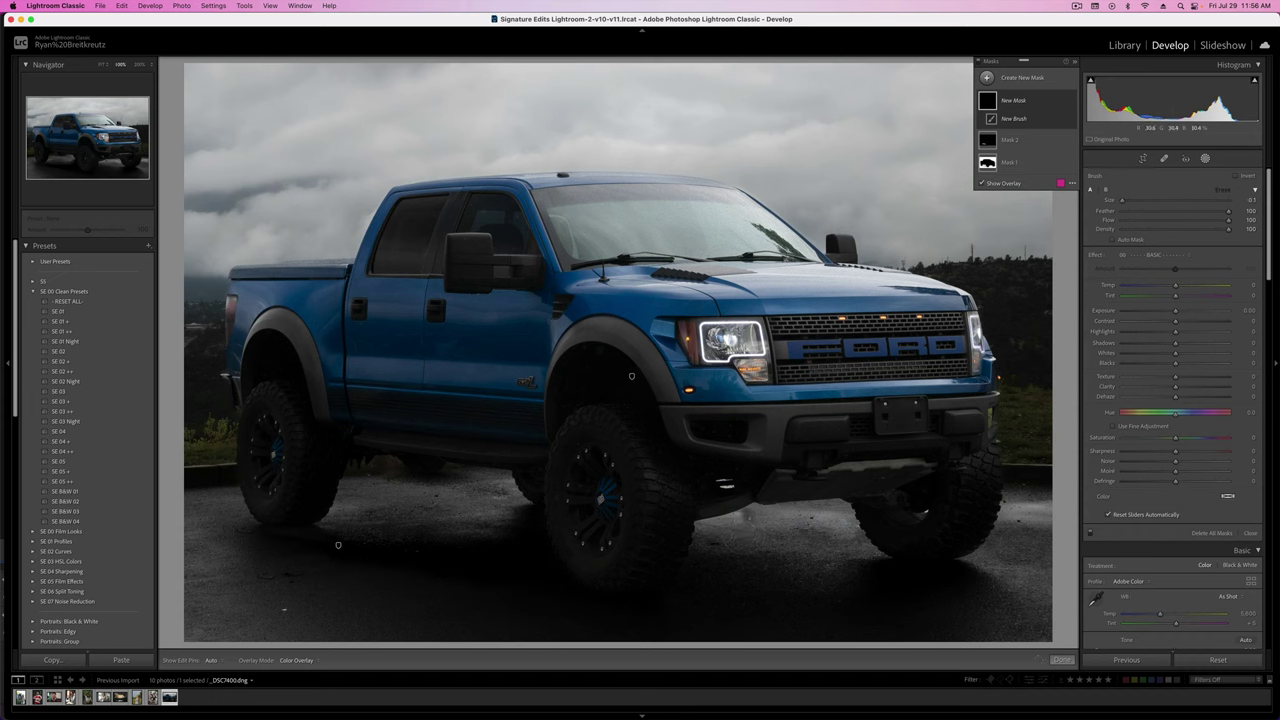
key("h")
left_click_drag(750, 514, 845, 524)
left_click_drag(1176, 396, 1168, 398)
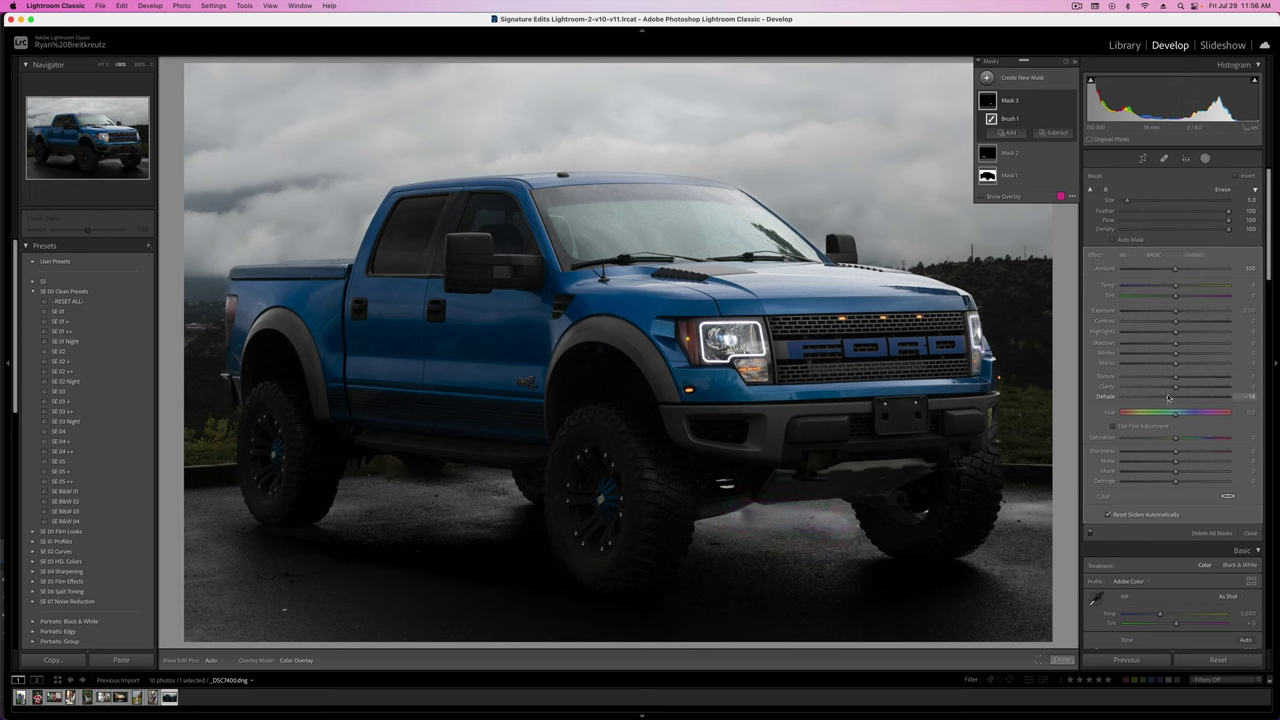
left_click_drag(1174, 313, 1162, 345)
key("Return")
key("backslash")
key("backslash")
key("backslash")
key("backslash")
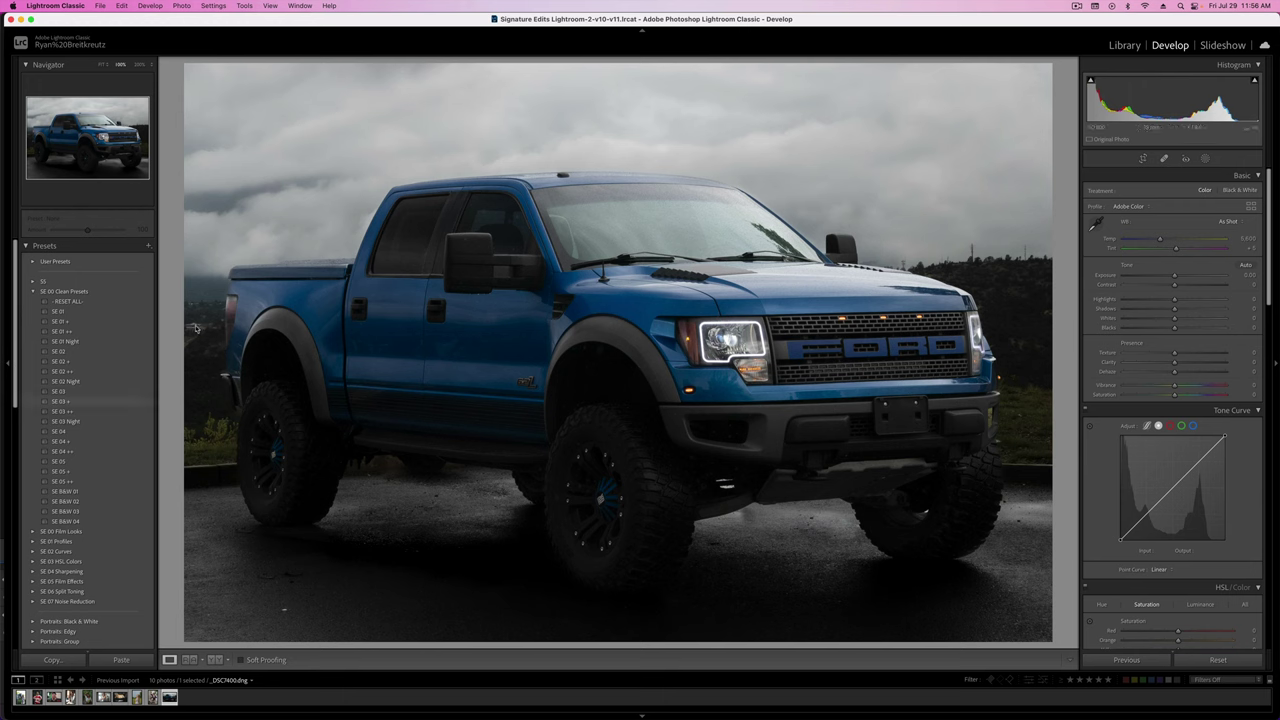
- Create a Select Sky mask, apply the 13 Cloud Enhancer effect preset and hide the overlay, keeping the sky selection
left_click(1205, 159)
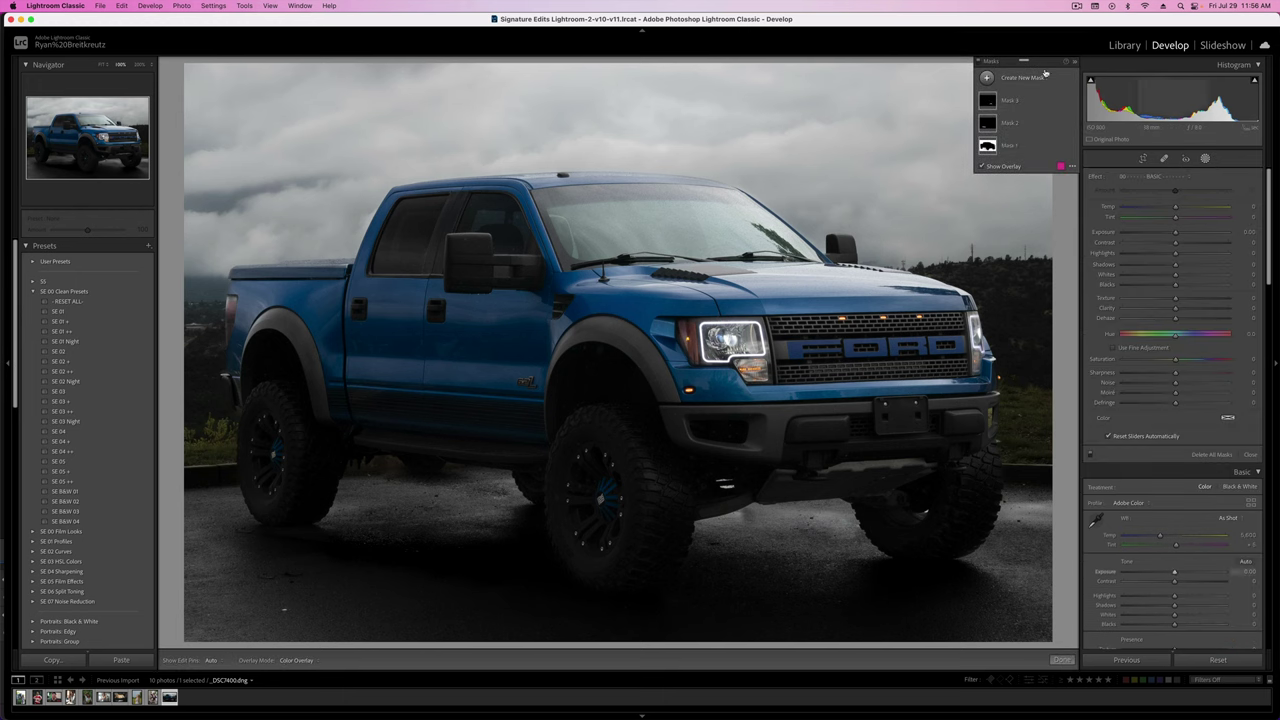
left_click(1012, 77)
left_click(1040, 111)
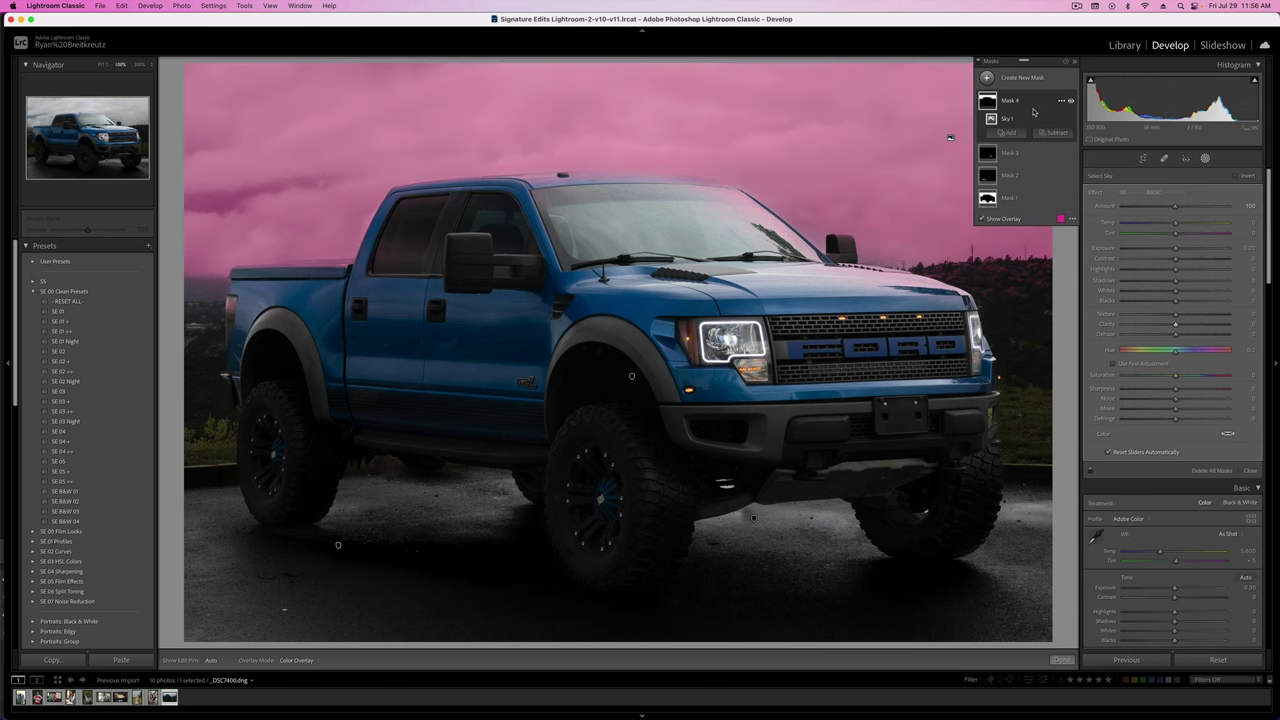
left_click(1146, 194)
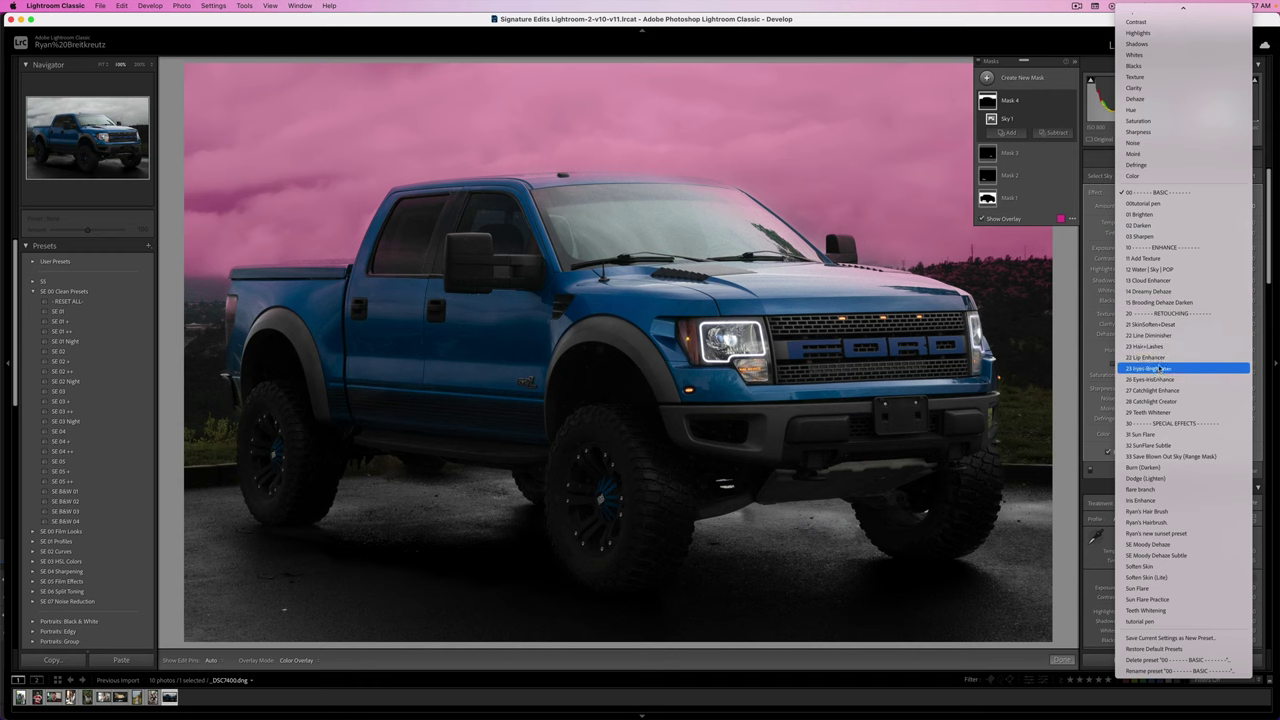
left_click(1163, 281)
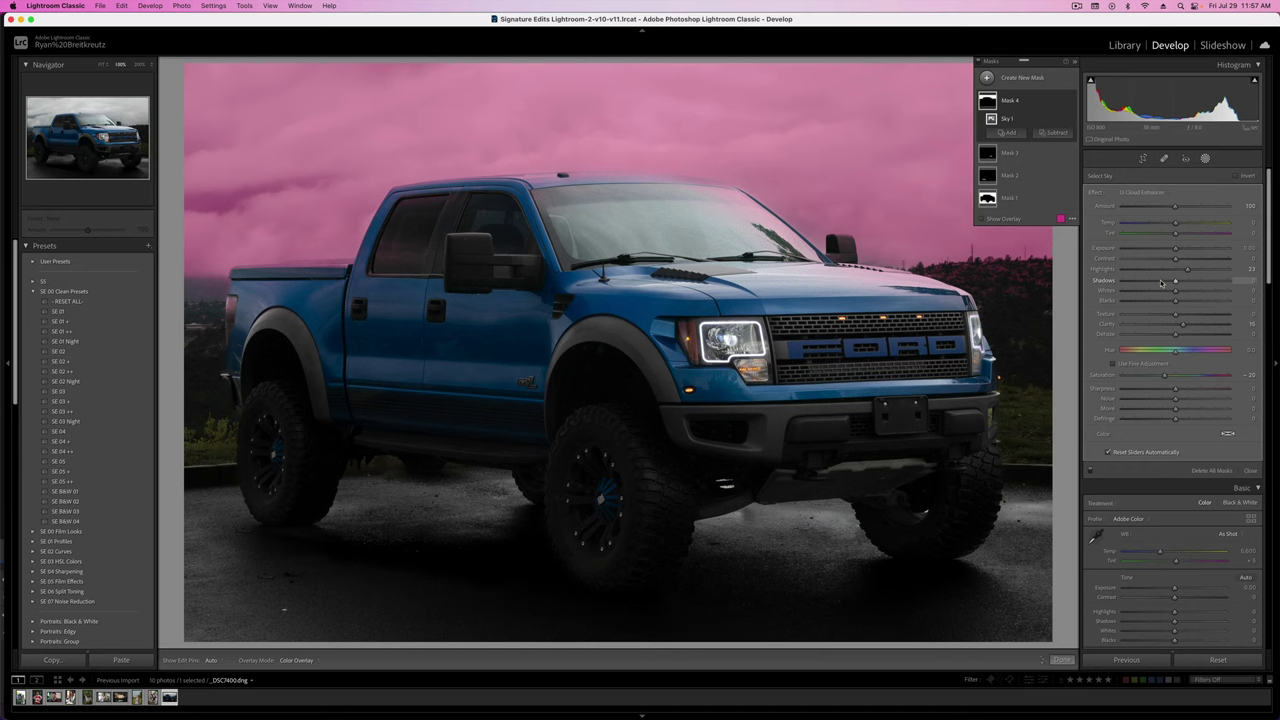
key("o")
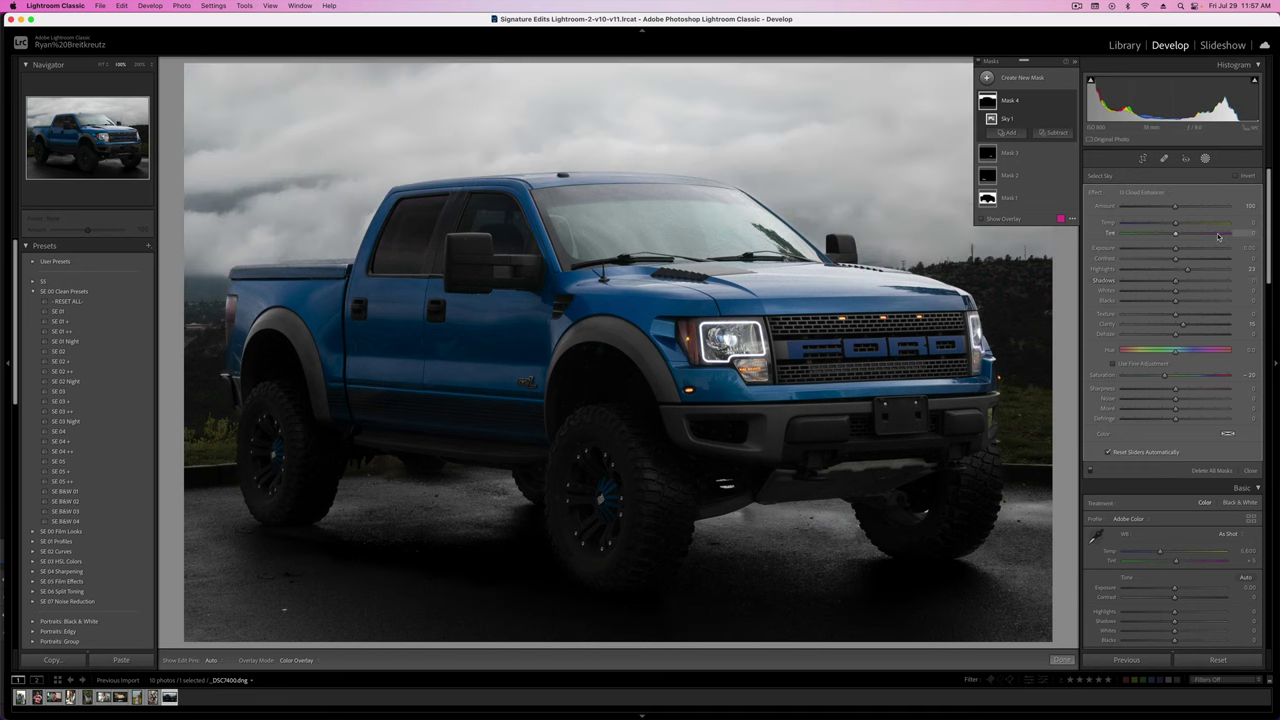
key("Delete")
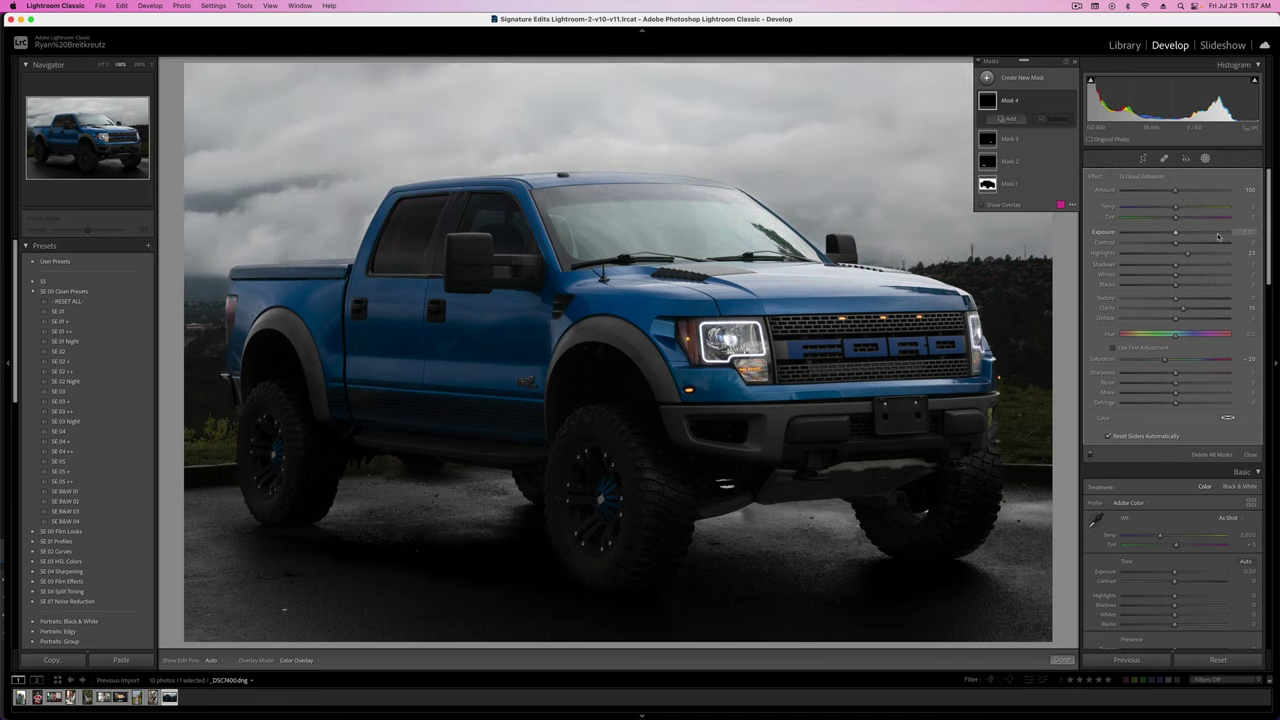
key("super+z")
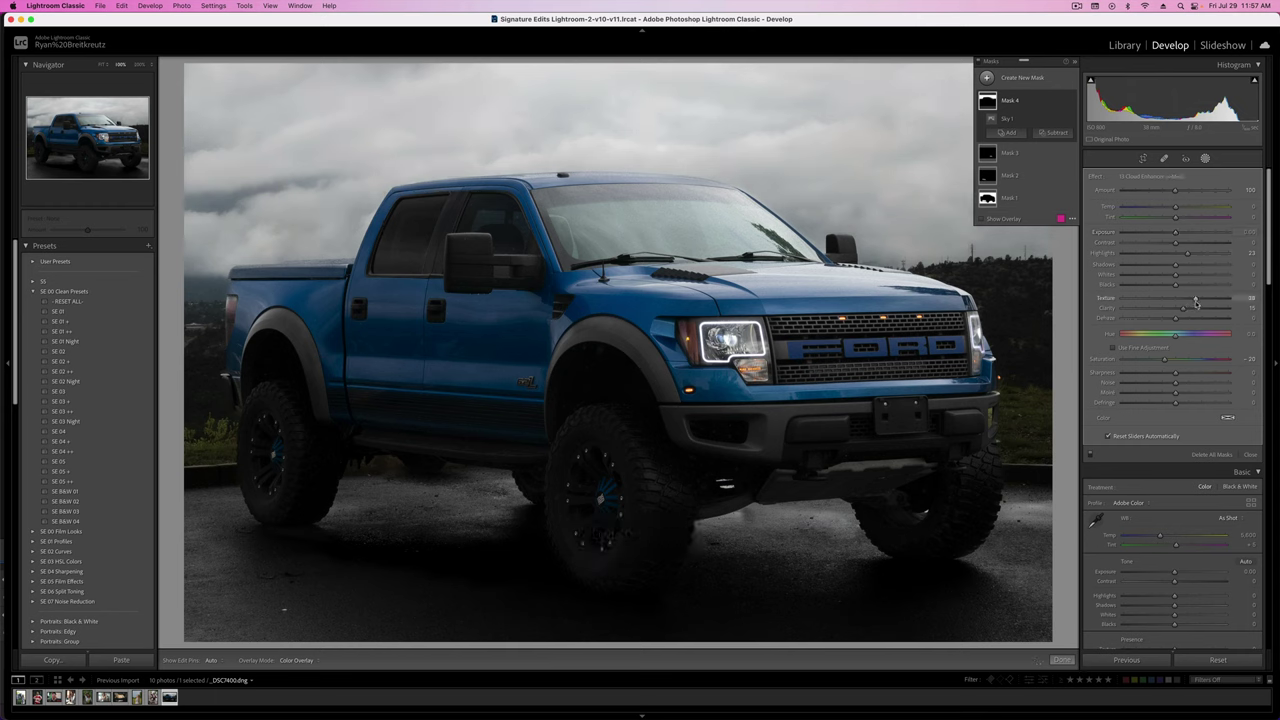
- Raise the sky mask's texture and dehaze, pull its blacks down strongly, and compare the photo before and after
left_click_drag(1196, 305, 1278, 299)
left_click_drag(1176, 318, 1190, 318)
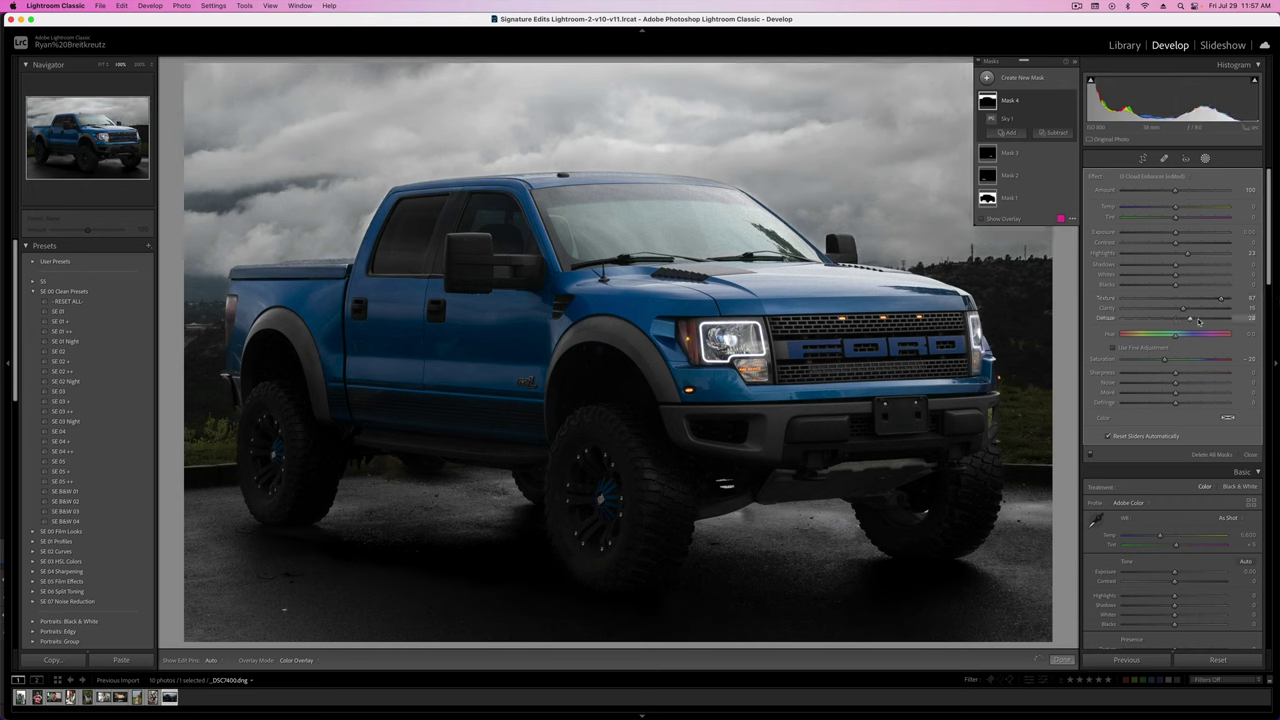
left_click_drag(1175, 285, 1161, 289)
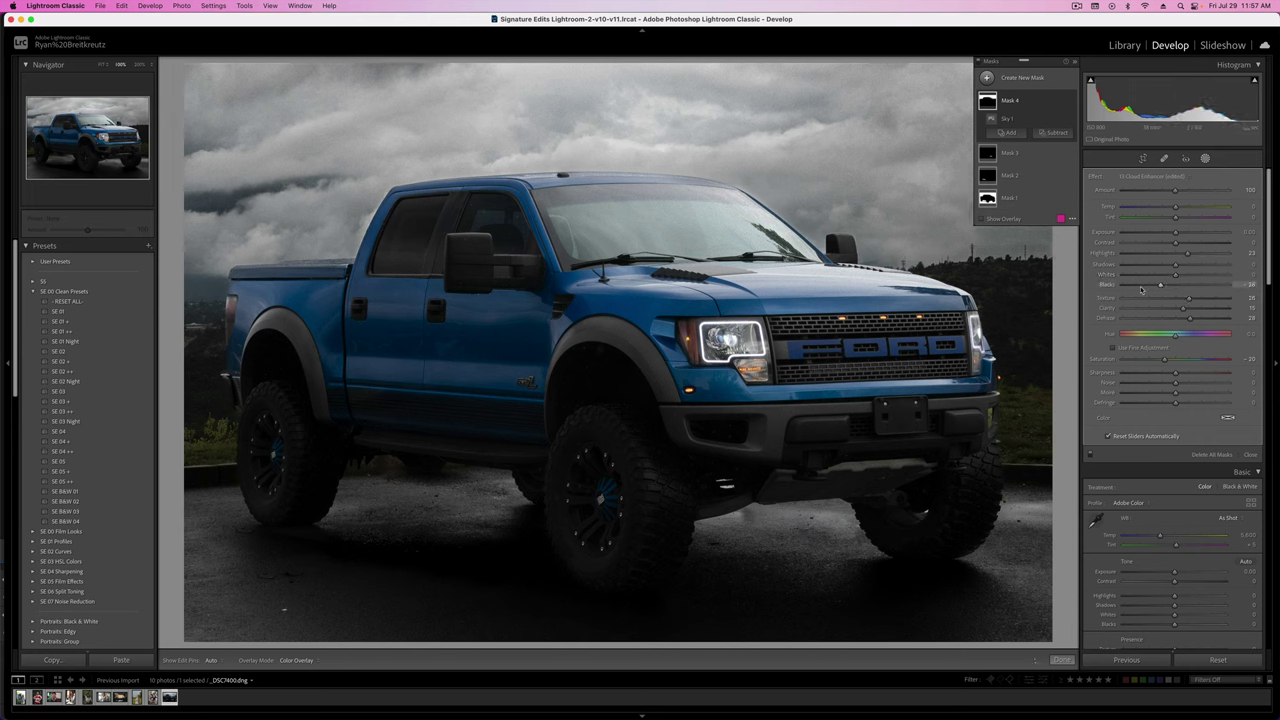
left_click(1140, 287)
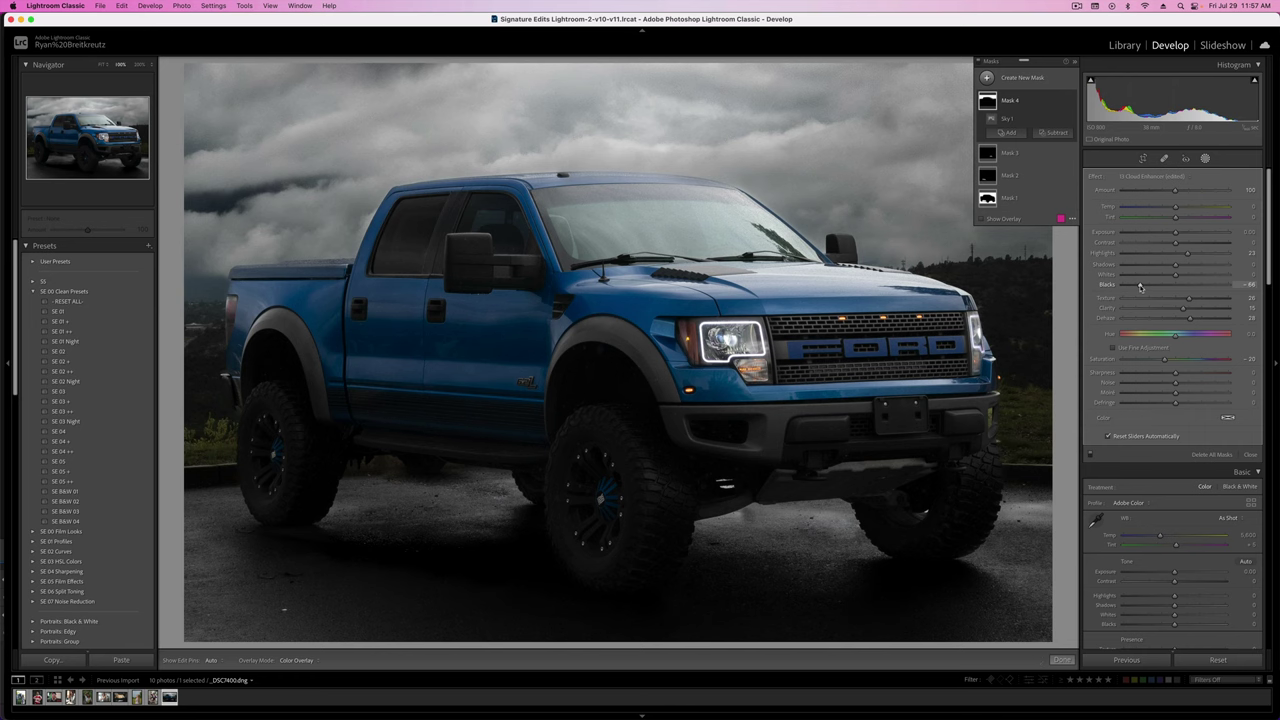
left_click_drag(1140, 287, 1135, 286)
key("Return")
key("backslash")
key("backslash")
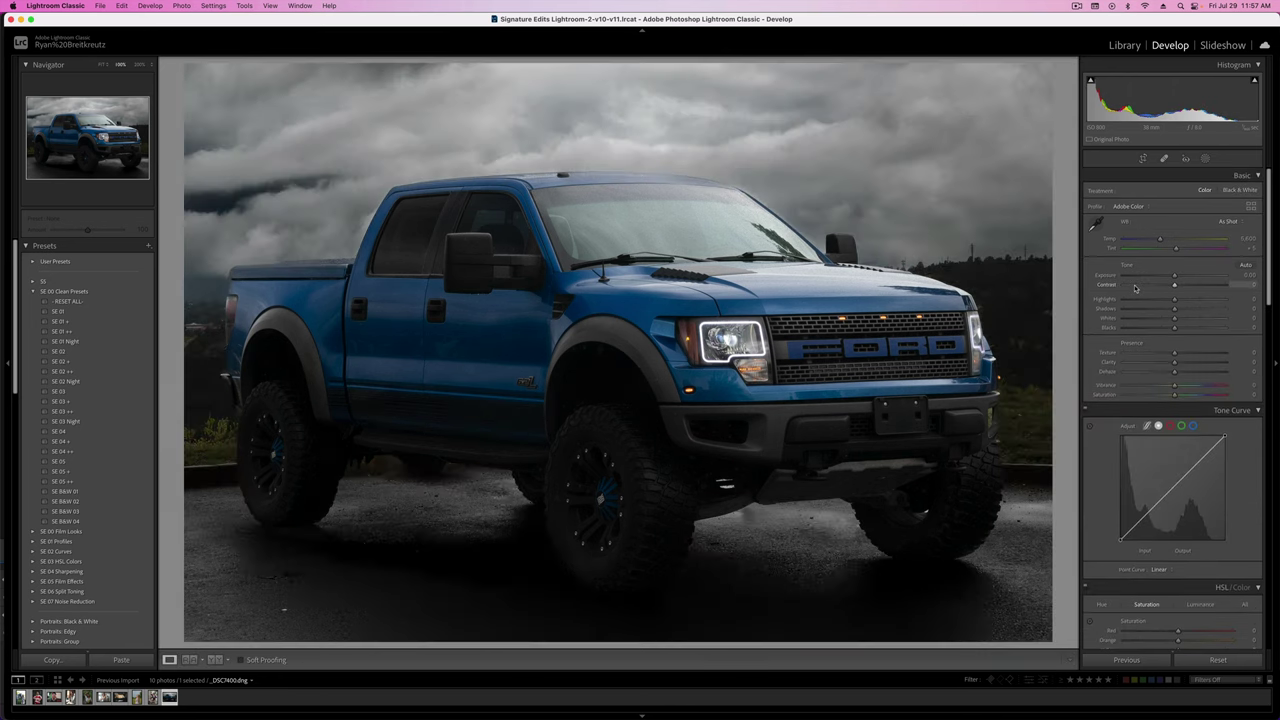
key("backslash")
key("backslash")
left_click(450, 441)
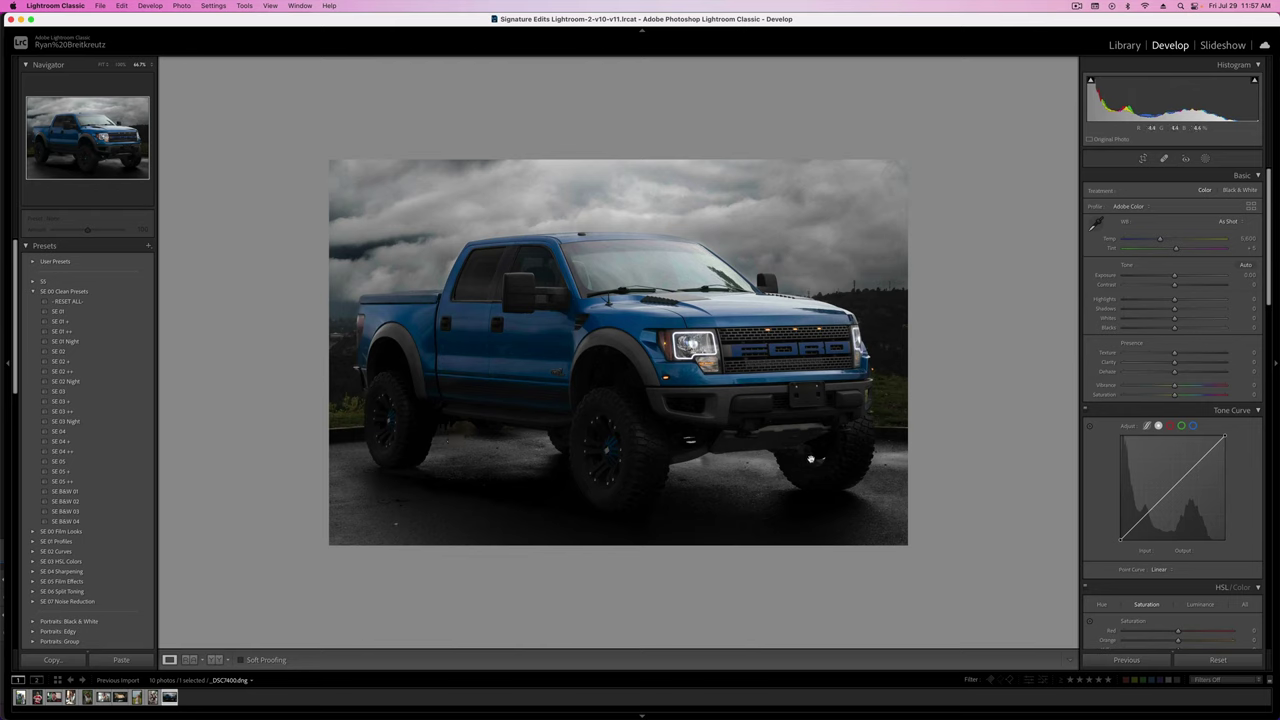
left_click(1205, 158)
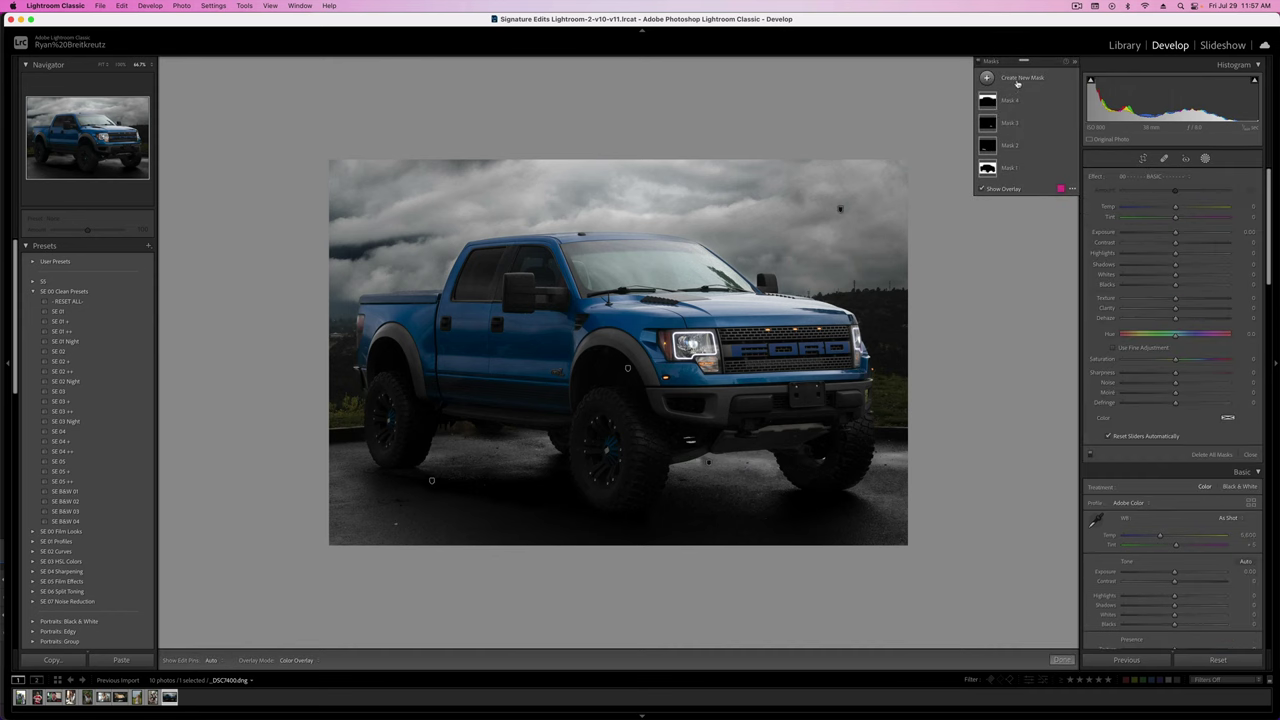
left_click(1018, 80)
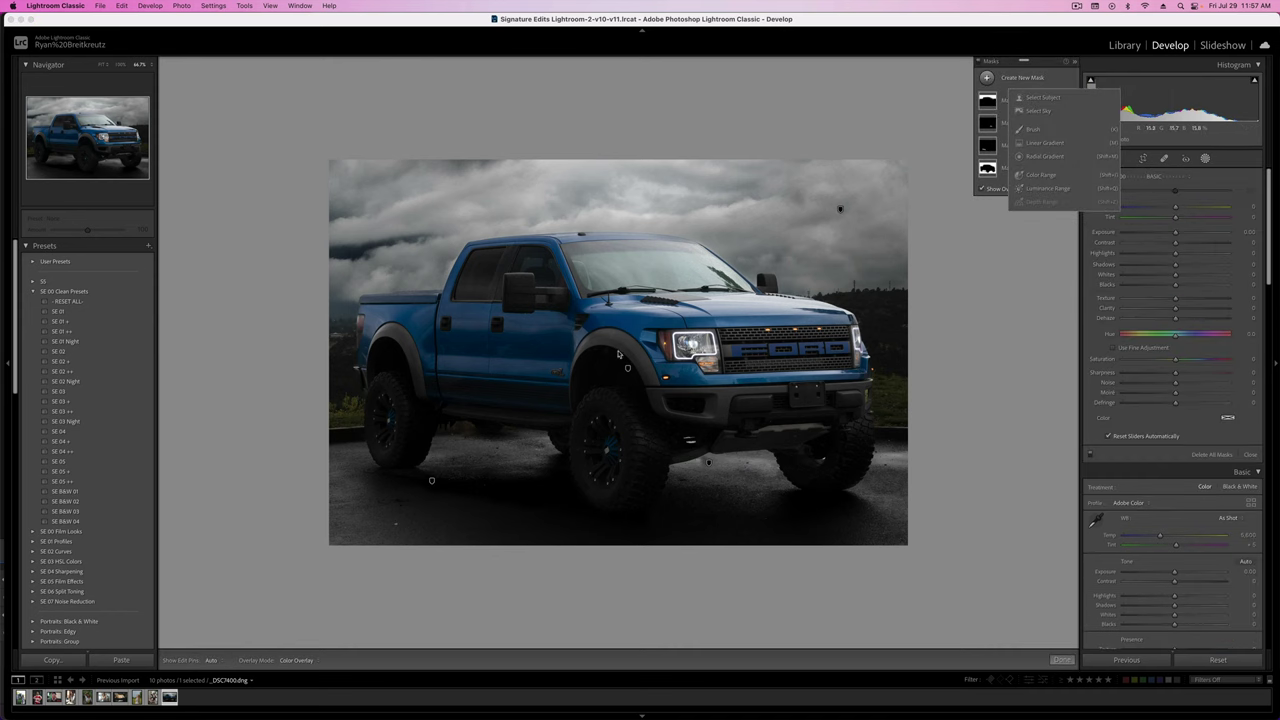
left_click(1227, 179)
left_click(1050, 283)
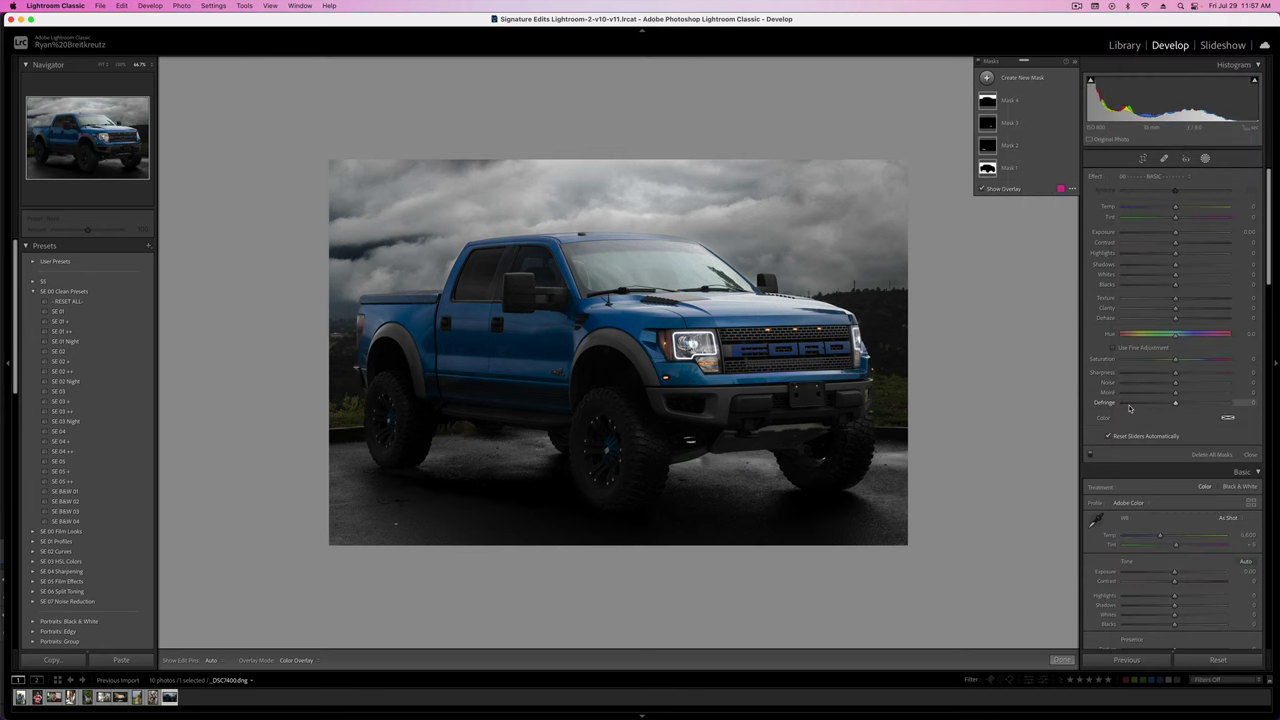
scroll(1131, 409, "down", 5)
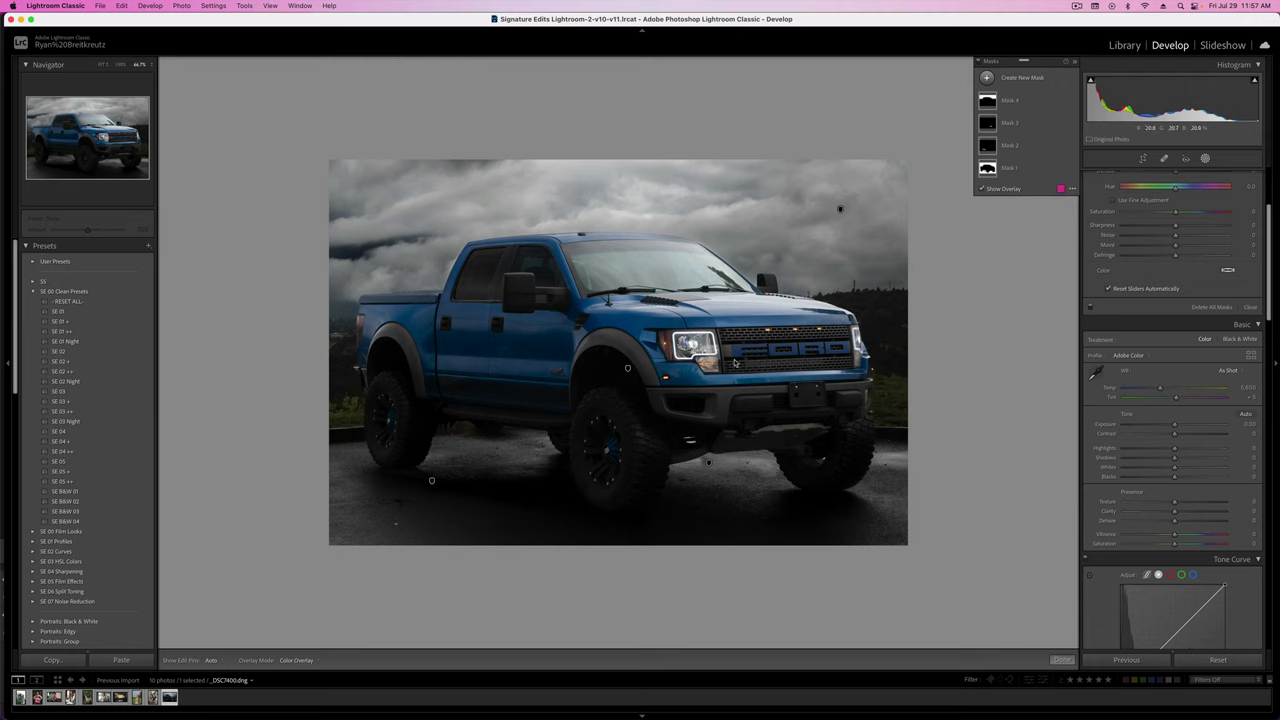
key("Return")
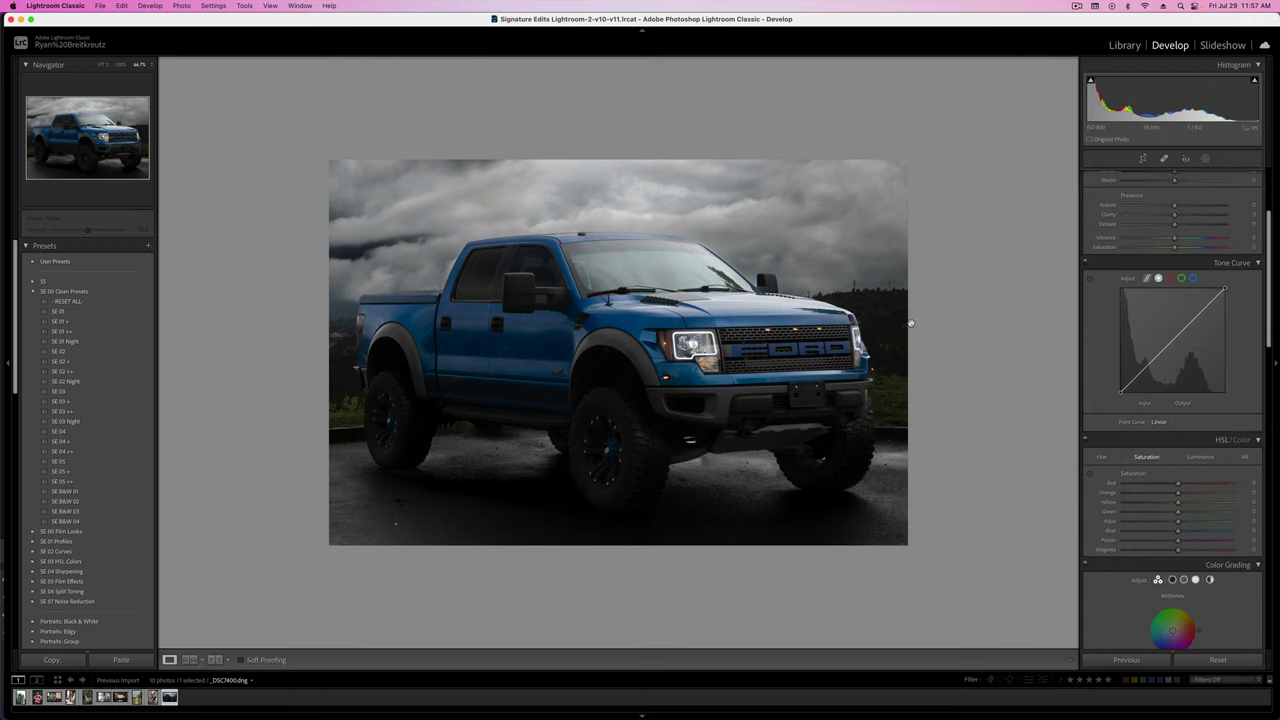
scroll(1167, 285, "up", 3)
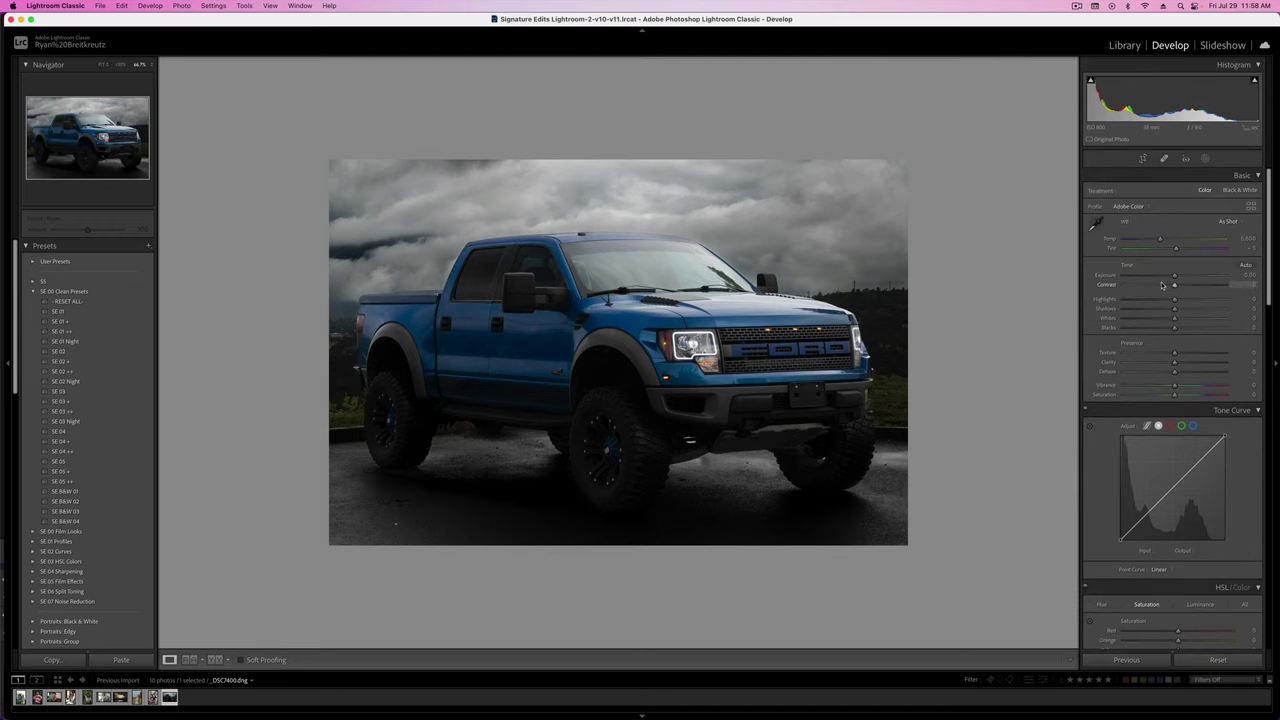
- Try the clean presets SE 01 ++, SE 01, SE 03, SE 02, SE 04 and SE 05 on the truck photo
left_click(76, 333)
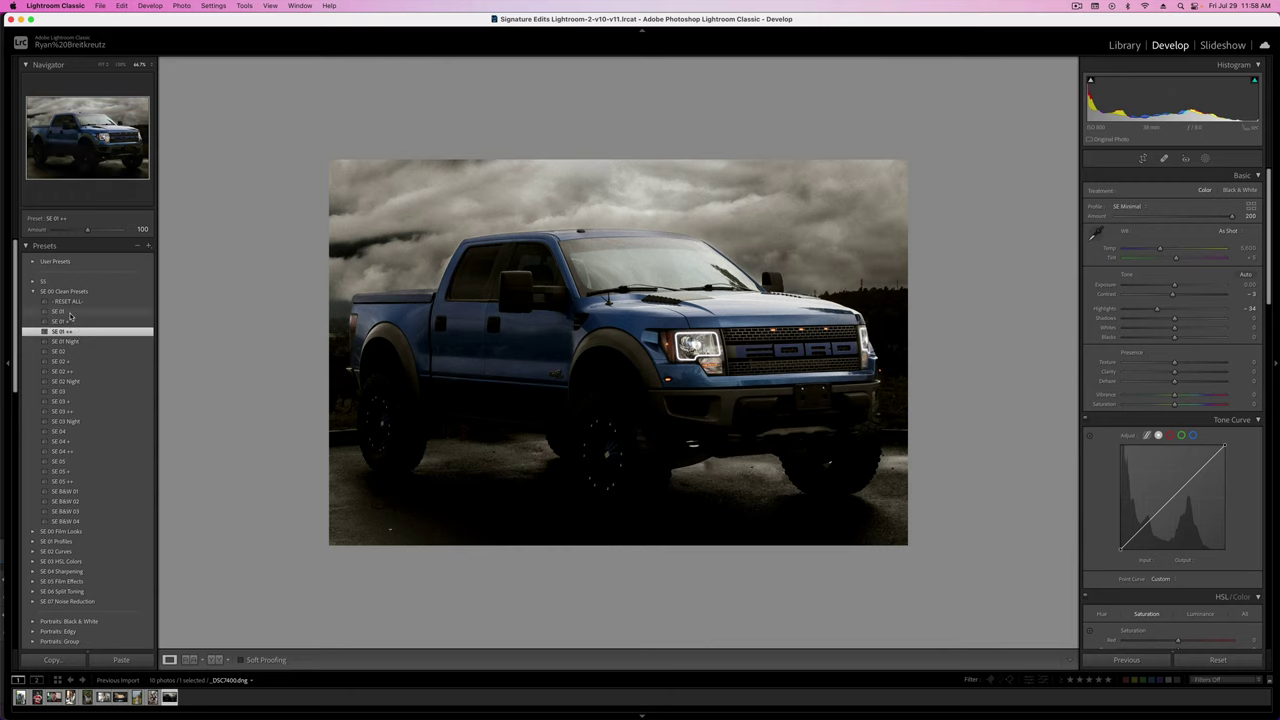
left_click(70, 313)
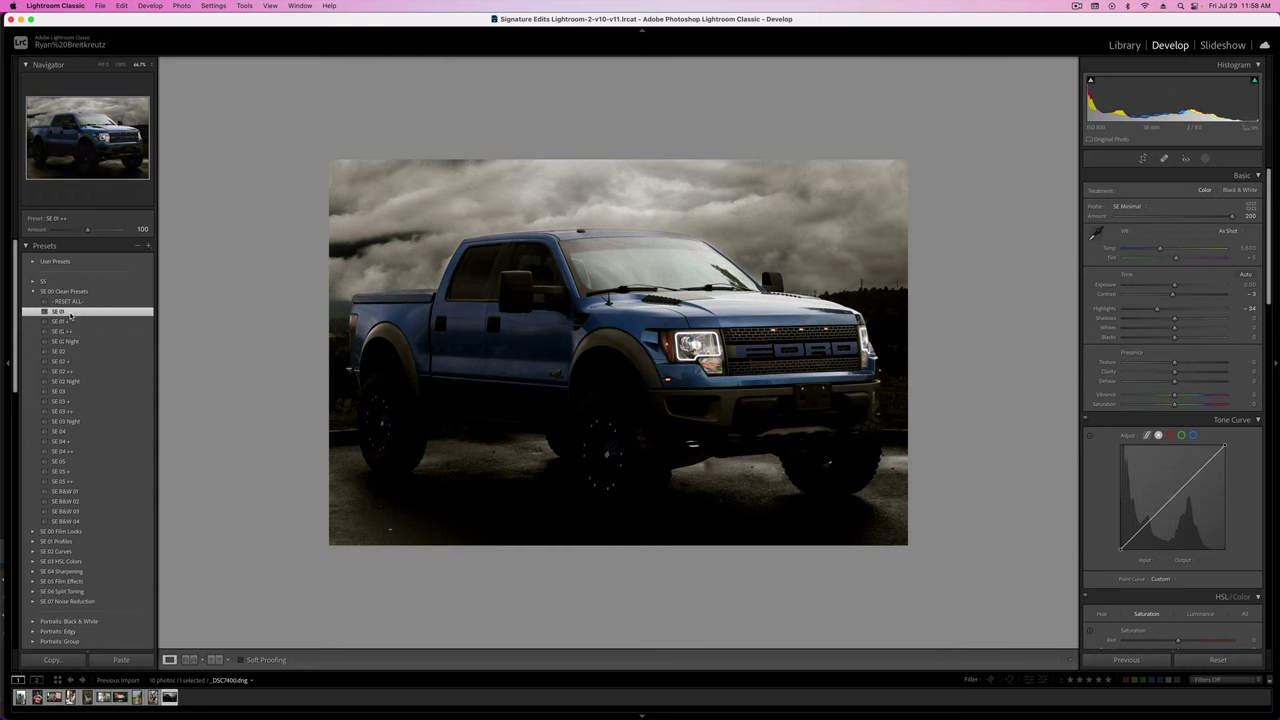
left_click(67, 394)
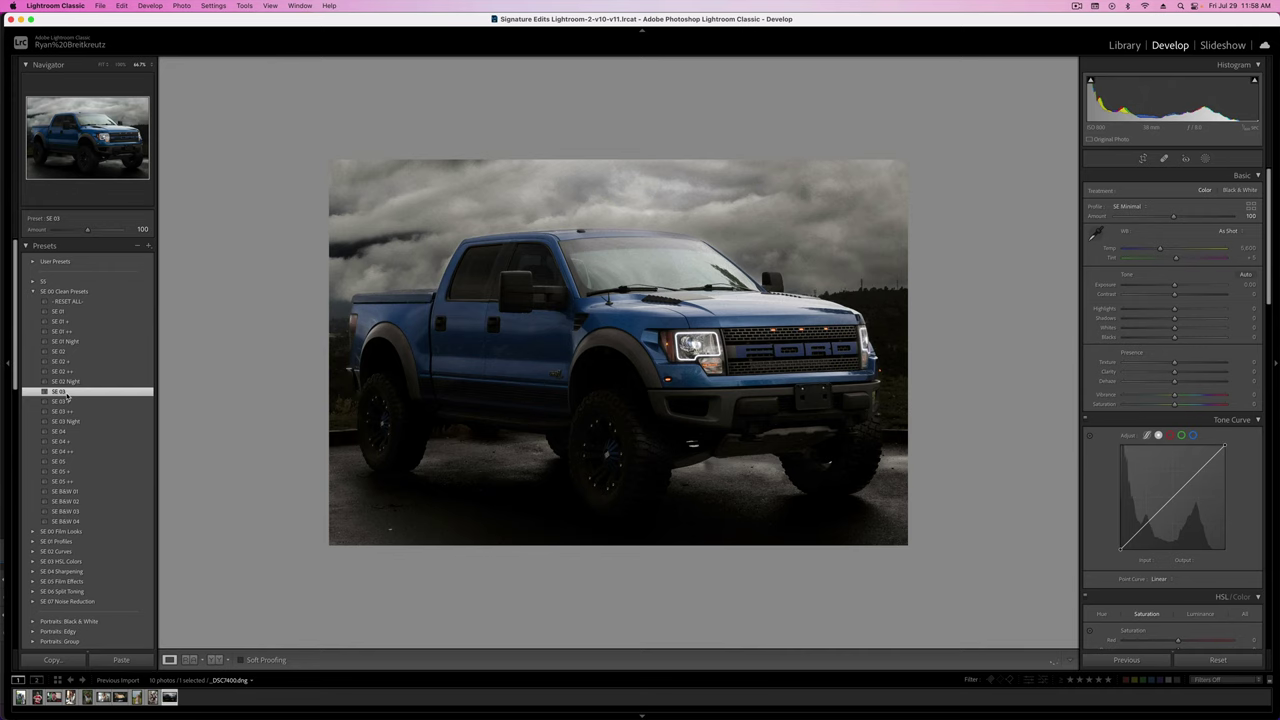
left_click(66, 352)
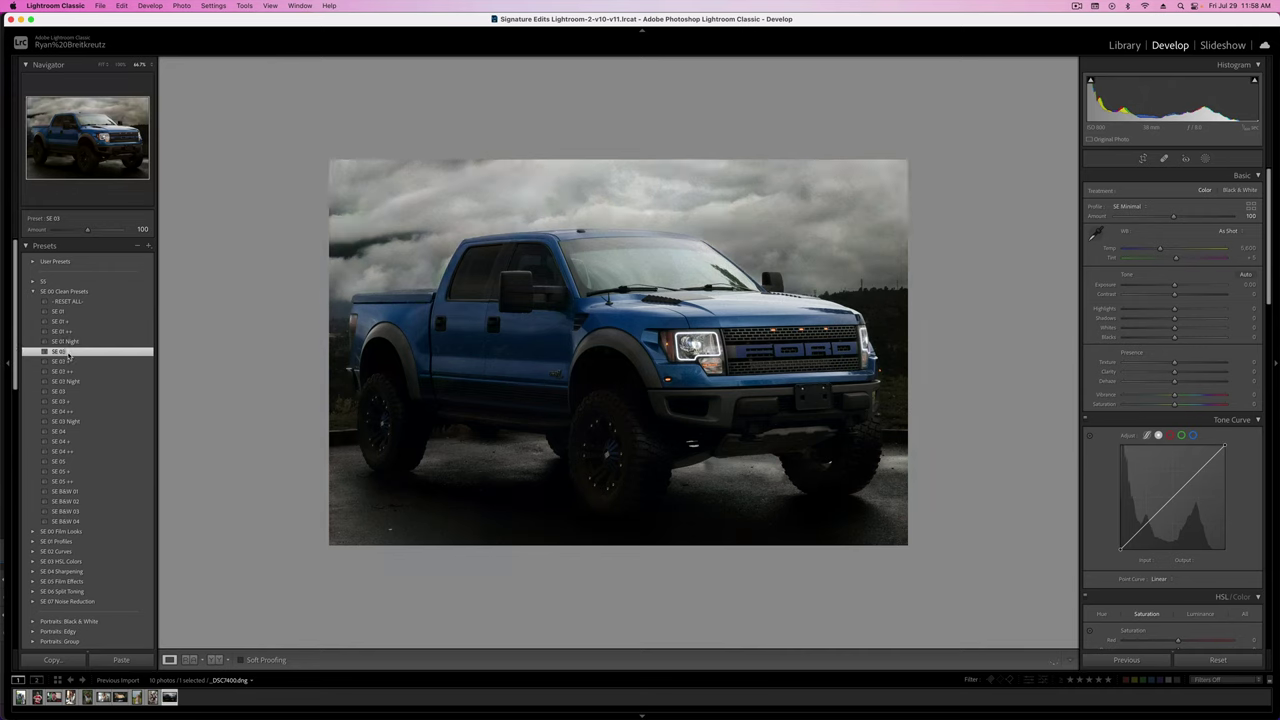
left_click(65, 433)
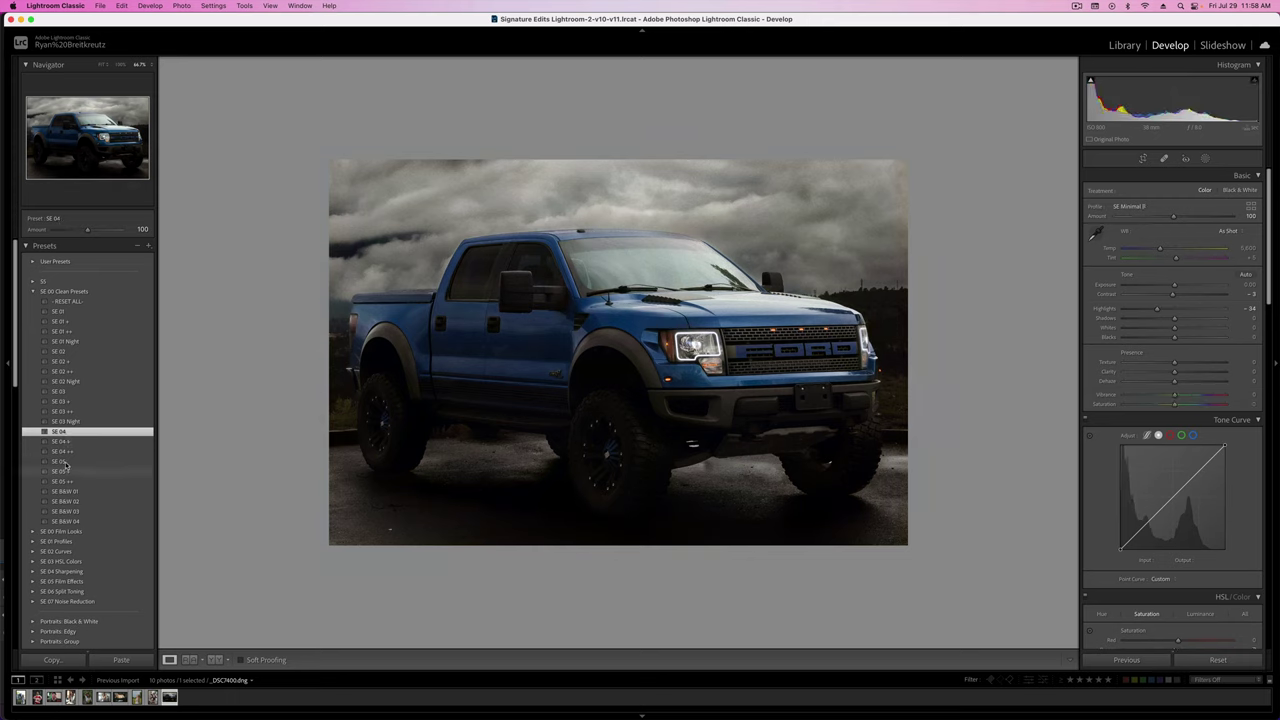
left_click(65, 462)
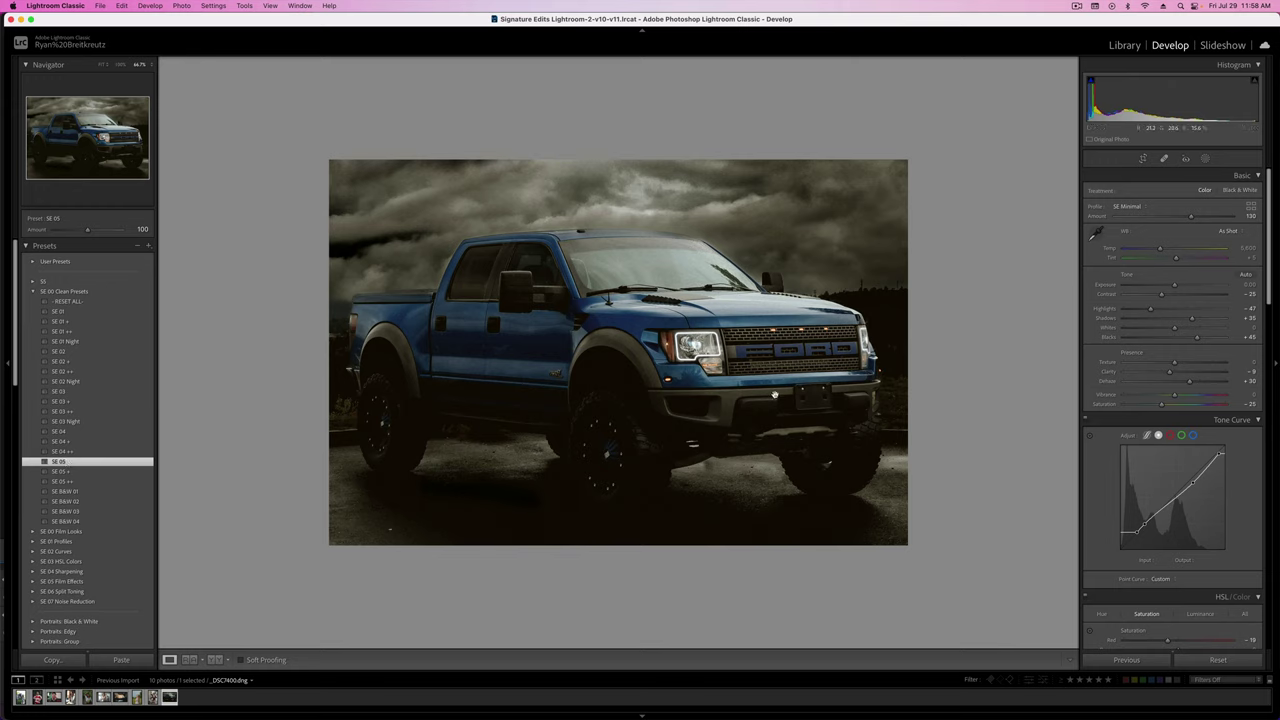
- Set the SE Minimal profile amount to 174, dehaze to +2, temperature to 4,899 and contrast to -44, and lower the blacks slightly
left_click_drag(1138, 218, 1218, 217)
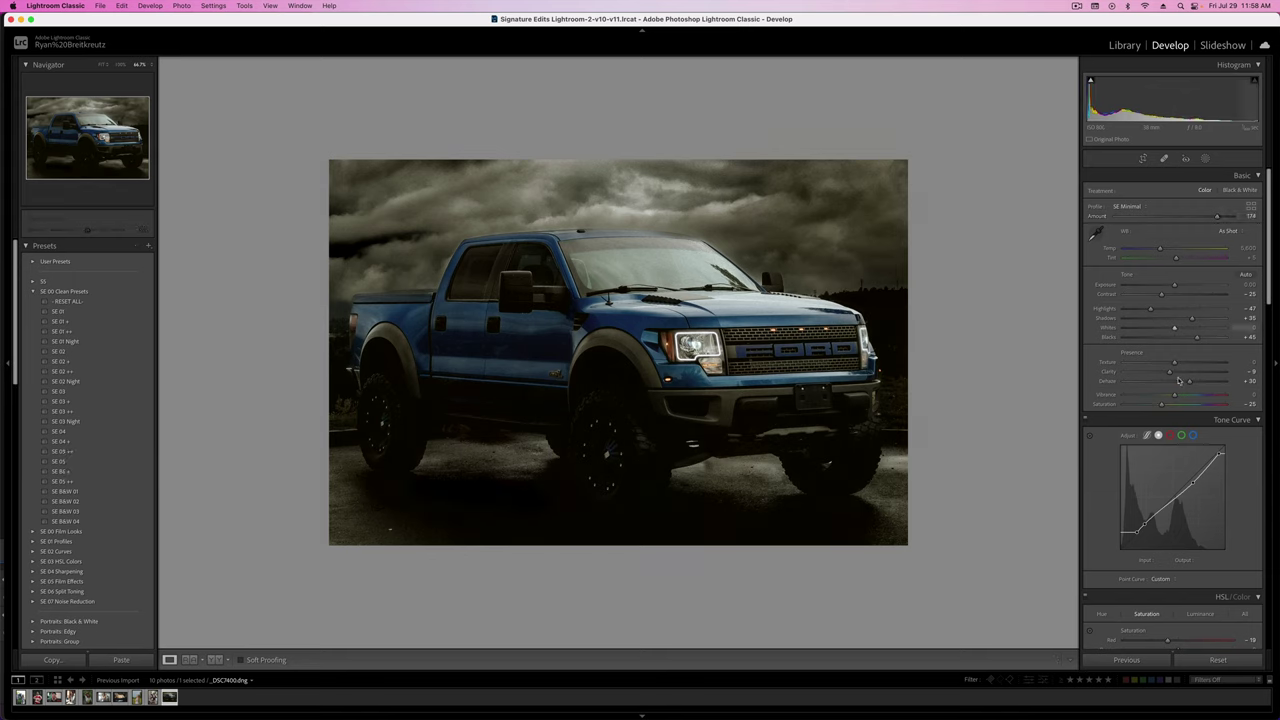
left_click_drag(1181, 386, 1175, 386)
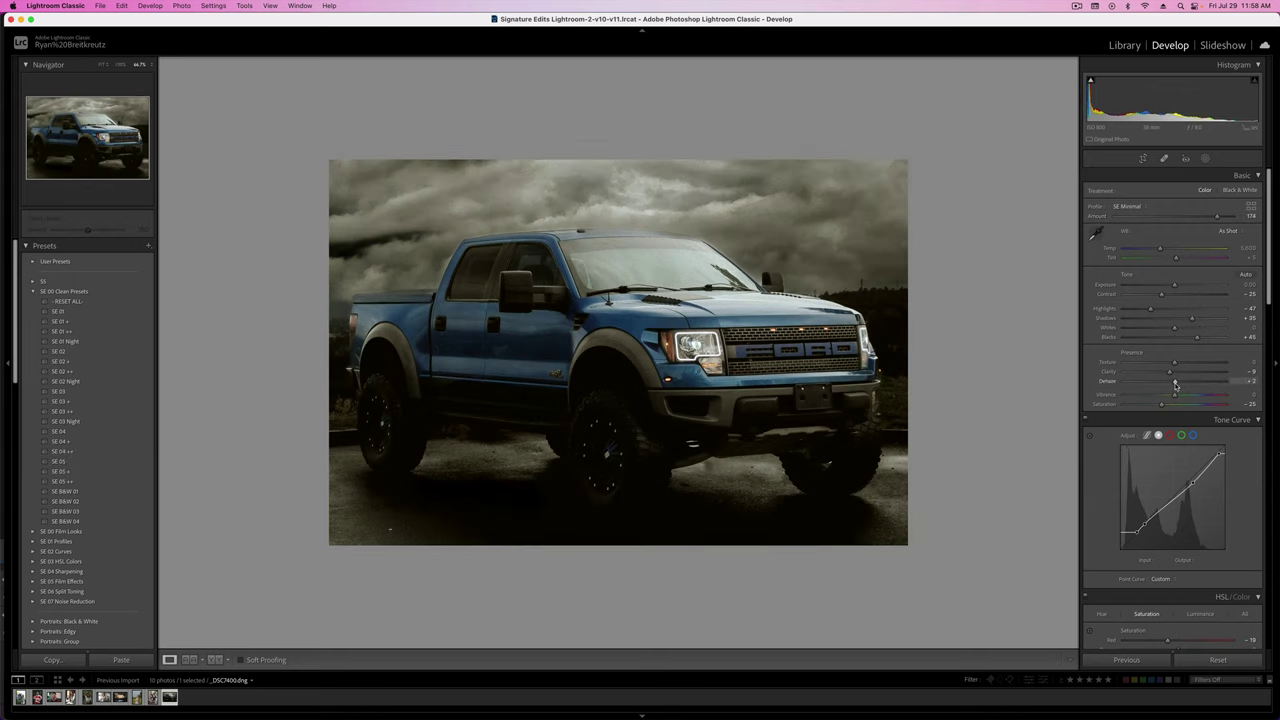
mouse_move(1160, 249)
left_mouse_down()
mouse_move(1122, 249)
mouse_move(1153, 253)
left_mouse_up()
key("backslash")
key("backslash")
left_click_drag(1160, 295, 1152, 296)
left_click_drag(1197, 338, 1189, 341)
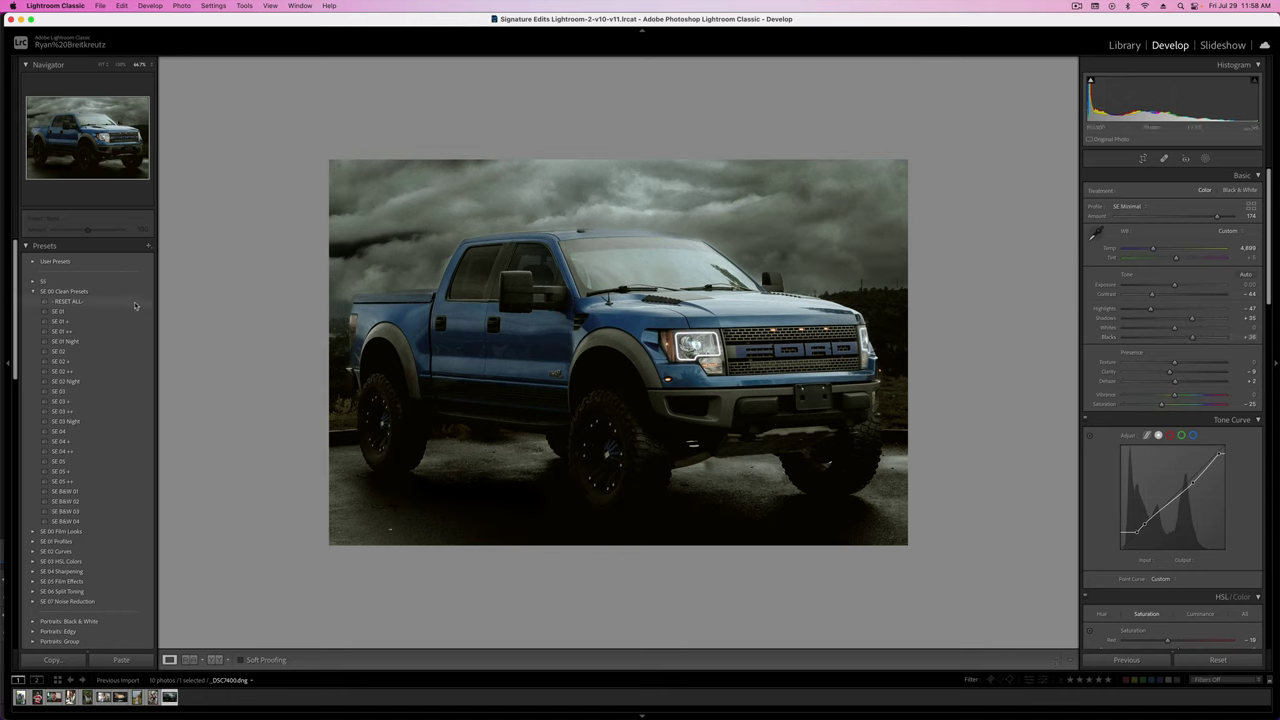
- Apply the RESET ALL preset and shape a point tone curve with anchored midtones and highlights and shadows lowered to output 61
left_click(64, 302)
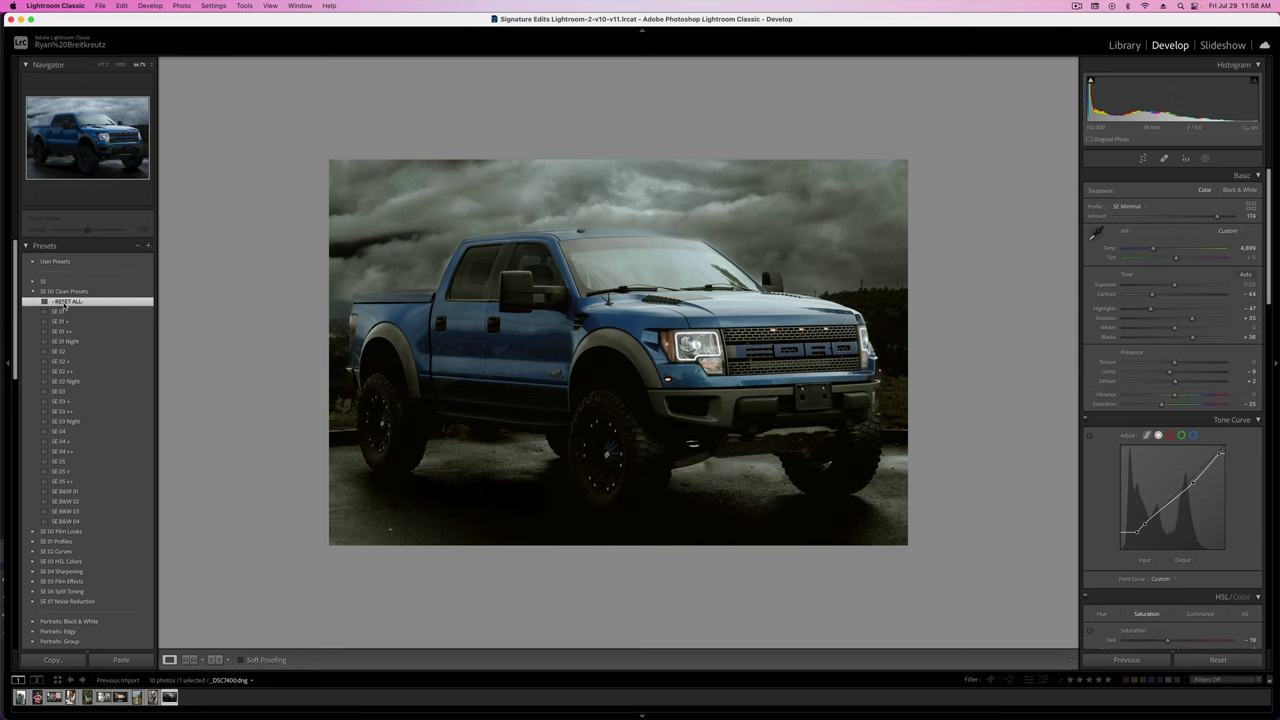
left_click(1172, 492)
left_click(1196, 463)
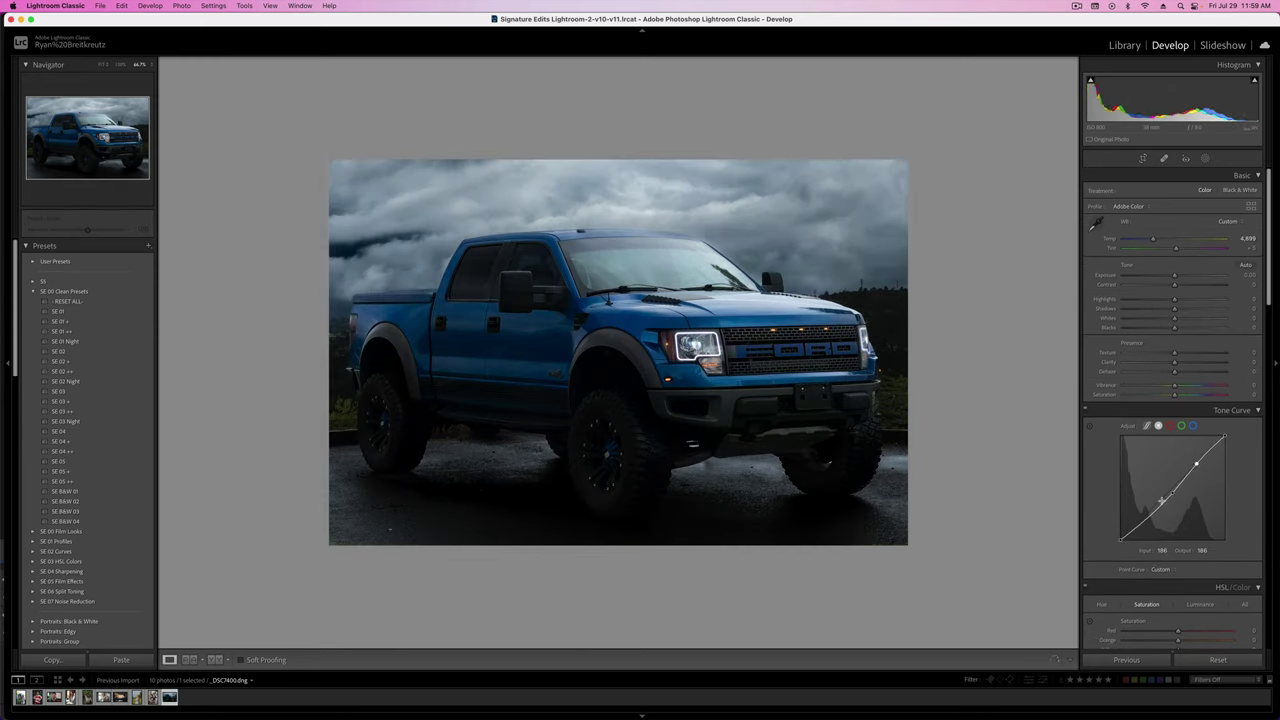
left_click_drag(1151, 518, 1152, 515)
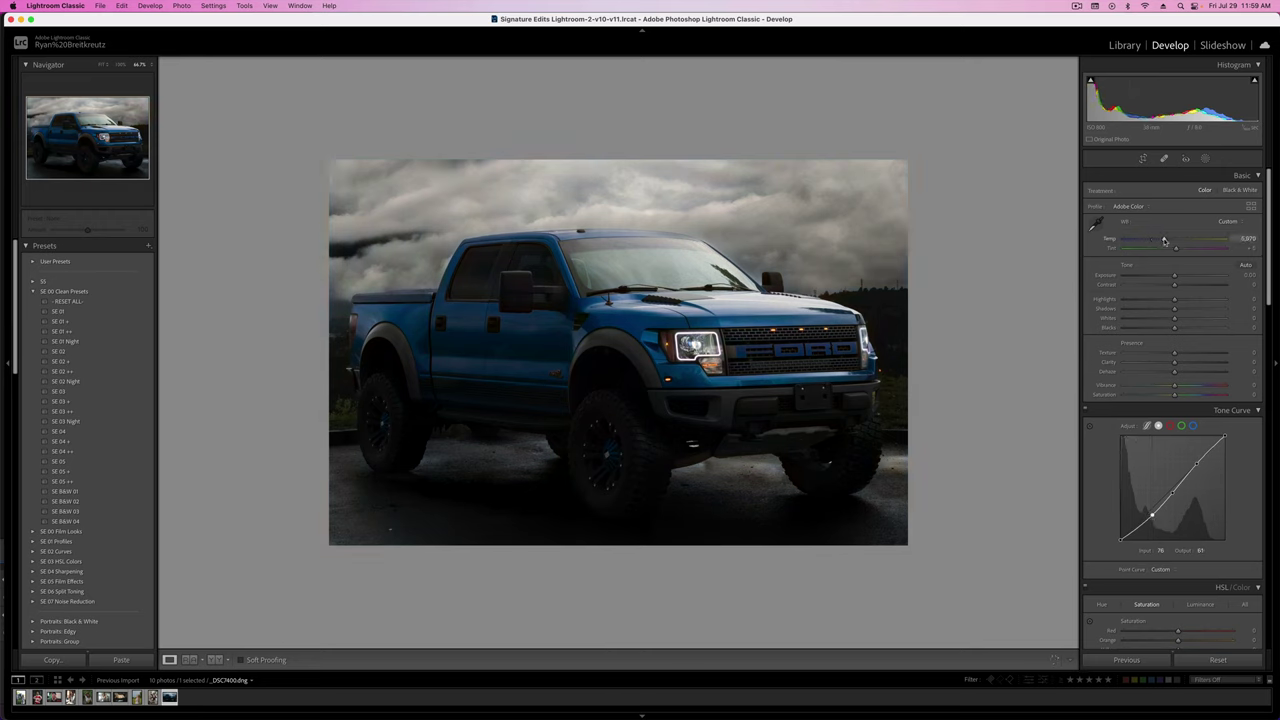
- Set the photo's texture to +14, clarity to +19, dehaze to +13 and blacks to +77
scroll(1170, 320, "down", 5)
scroll(1177, 341, "up", 4)
left_click_drag(1175, 331, 1182, 322)
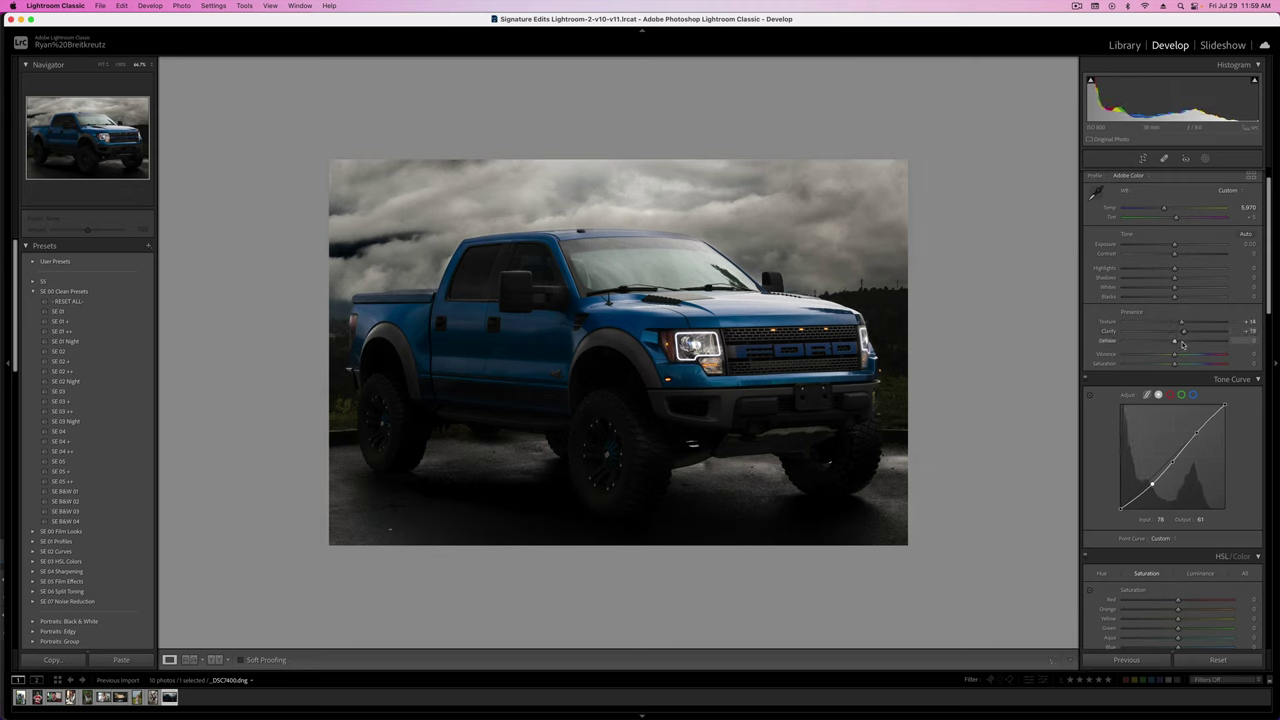
left_click(1183, 343)
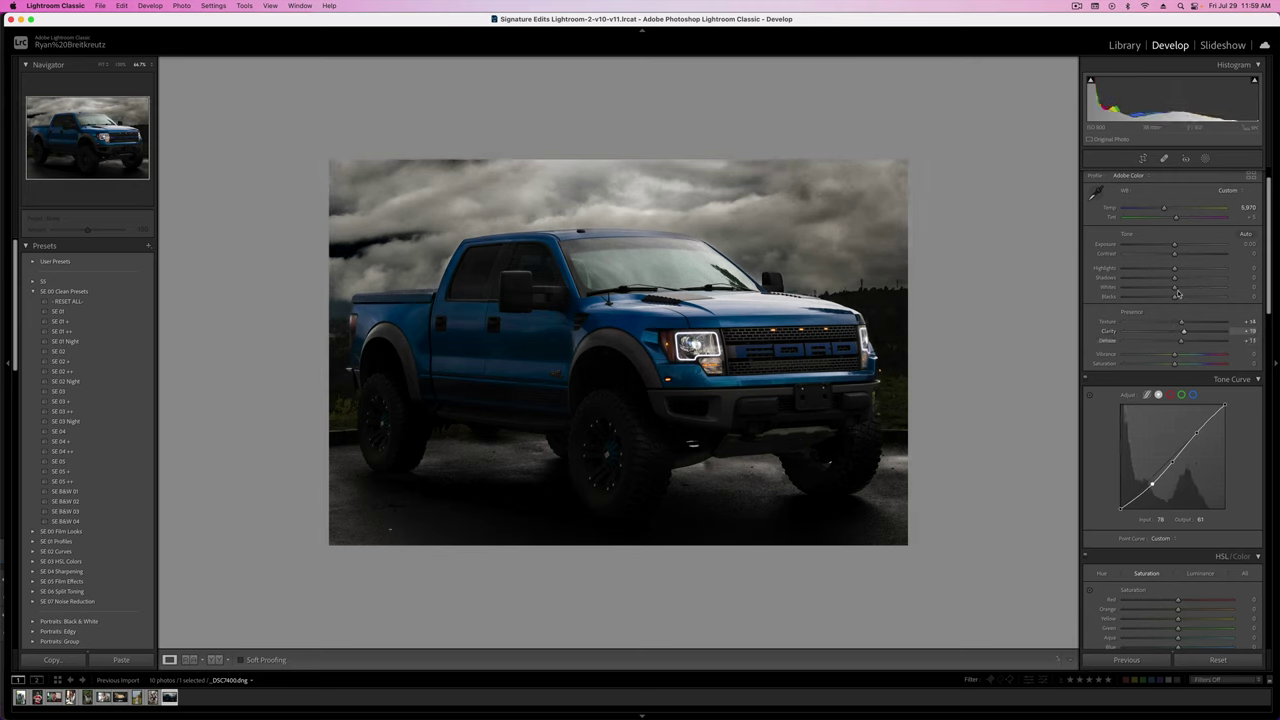
mouse_move(1189, 298)
left_mouse_down()
mouse_move(1225, 299)
mouse_move(1213, 298)
left_mouse_up()
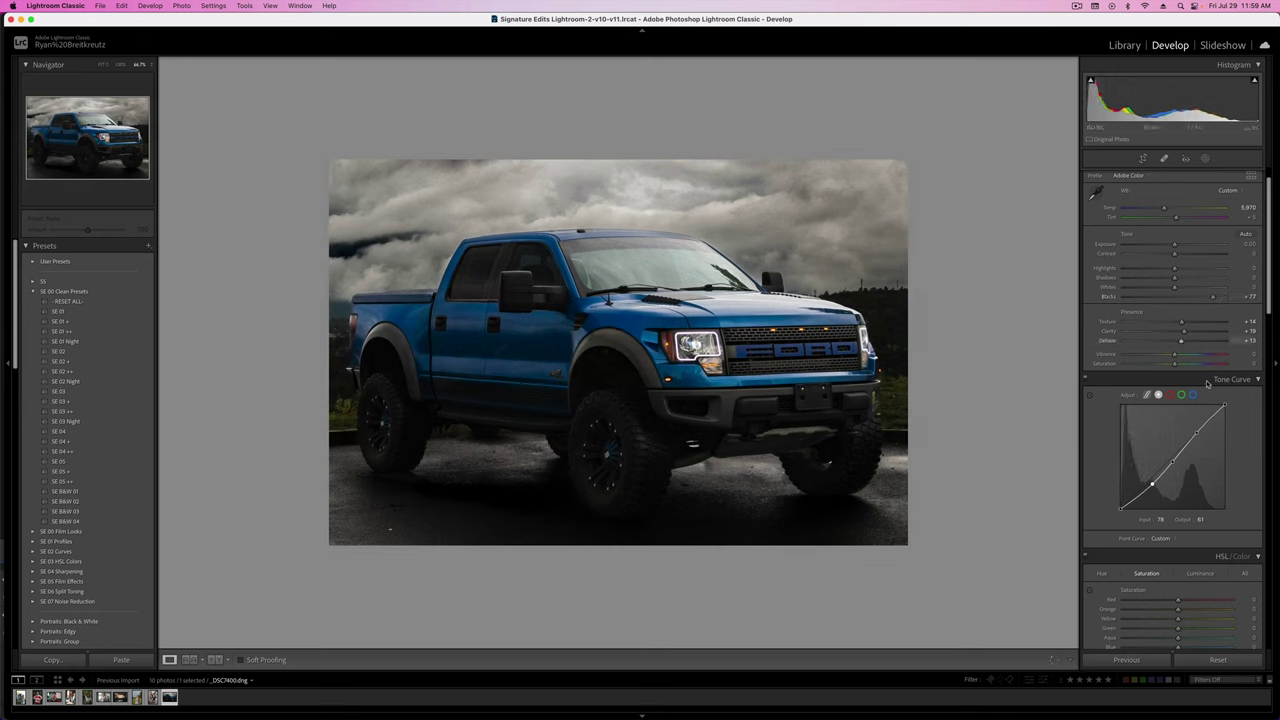
- Shift the photo's white balance tint toward green
scroll(1200, 290, "down", 3)
scroll(1180, 260, "up", 4)
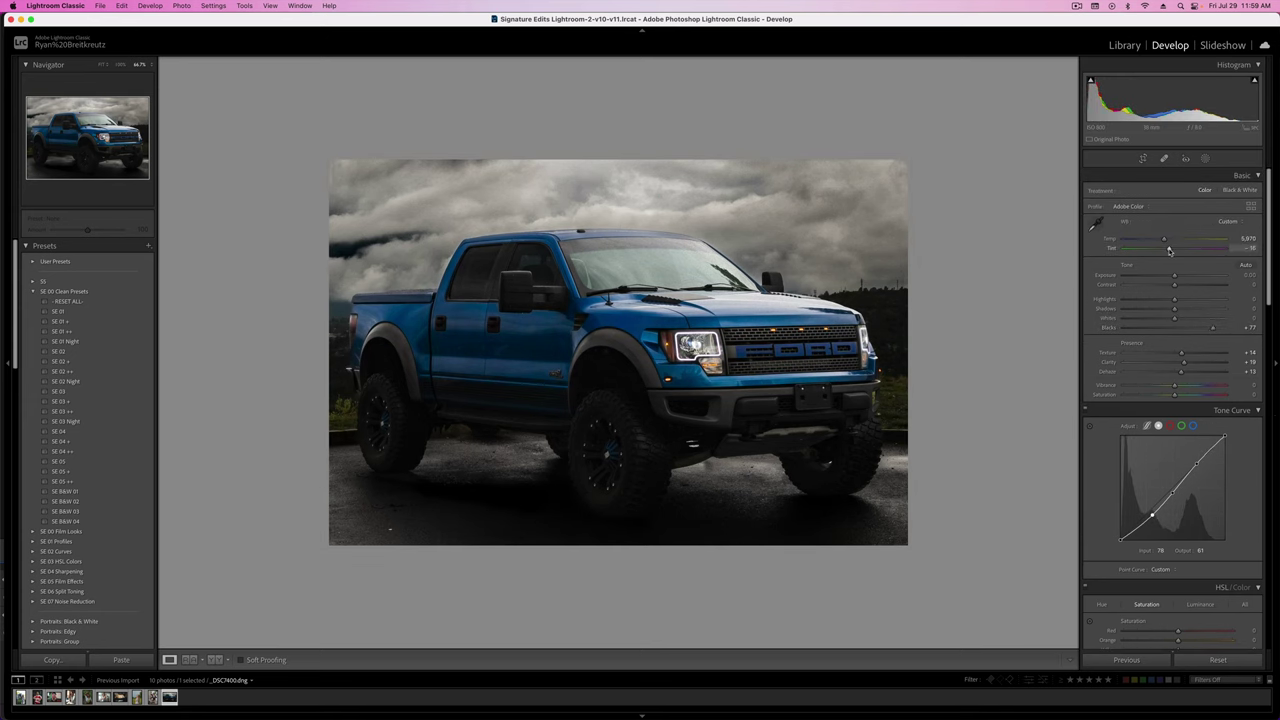
left_click_drag(1169, 250, 1173, 251)
scroll(1165, 400, "down", 6)
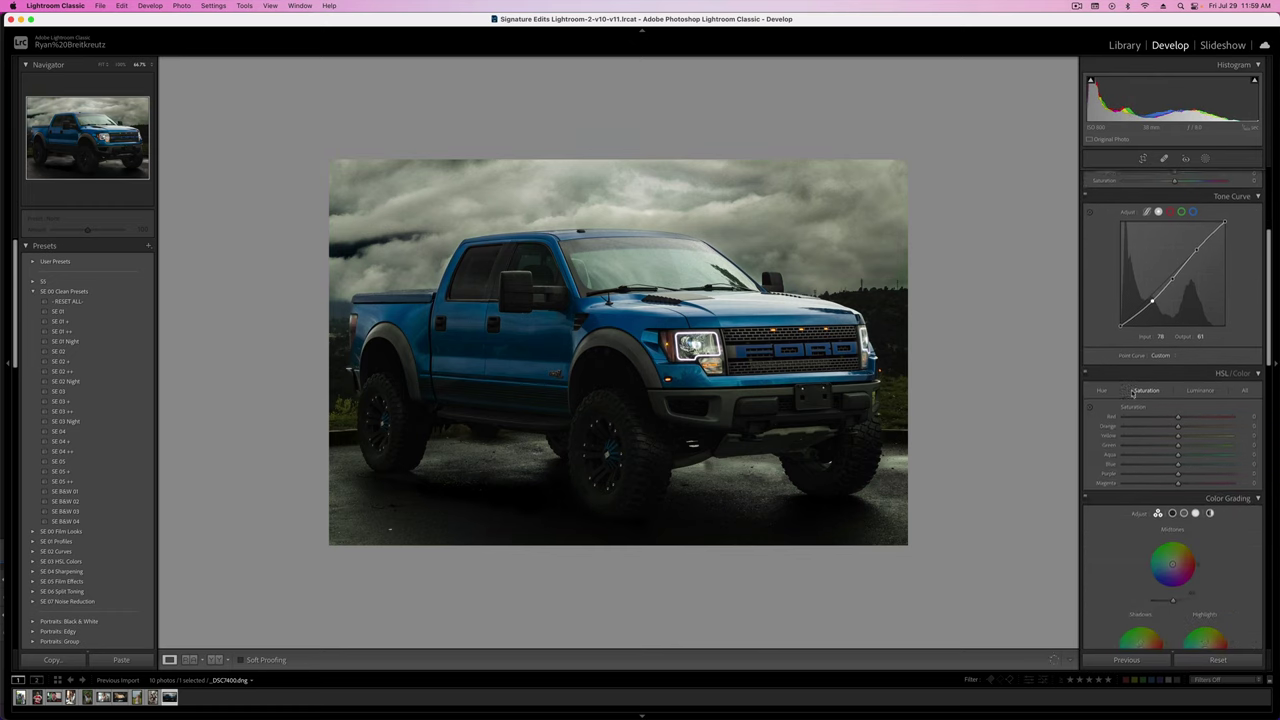
- Color grade the shadows toward blue at hue 241, the highlights toward yellow and the midtones toward cyan-blue, comparing with the grading switched off
scroll(1160, 427, "down", 1)
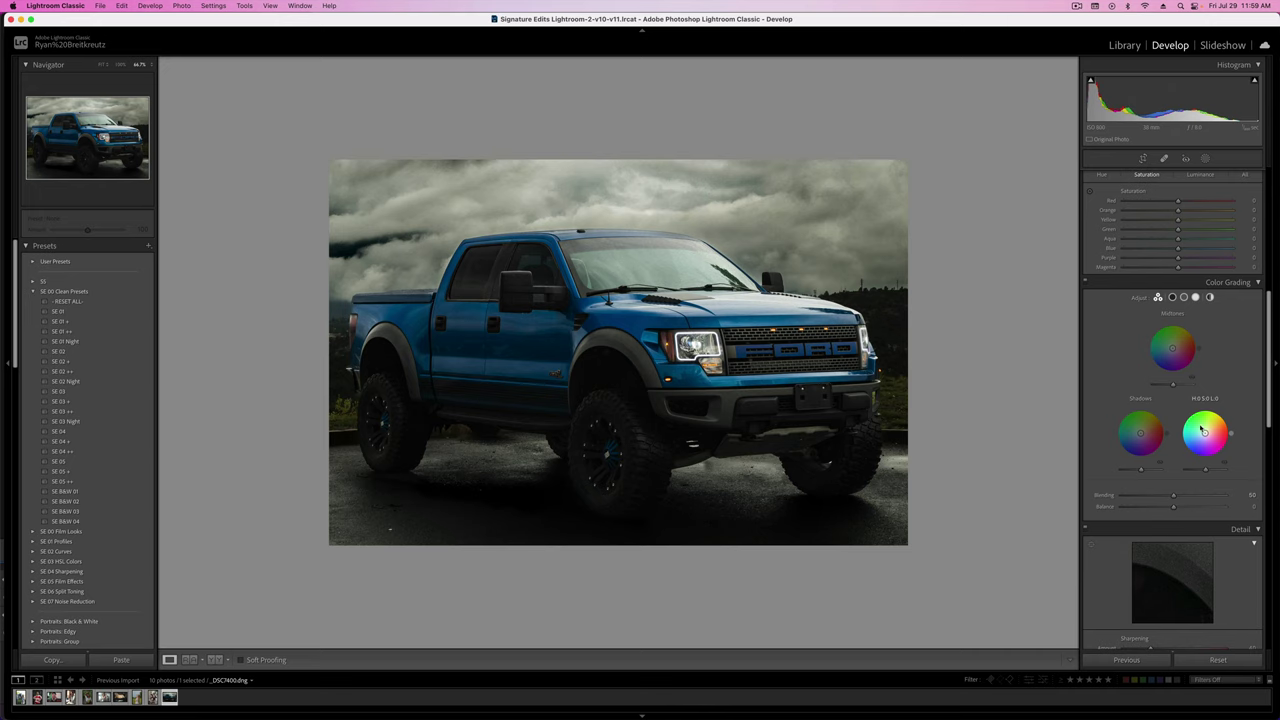
left_click_drag(1141, 432, 1138, 437)
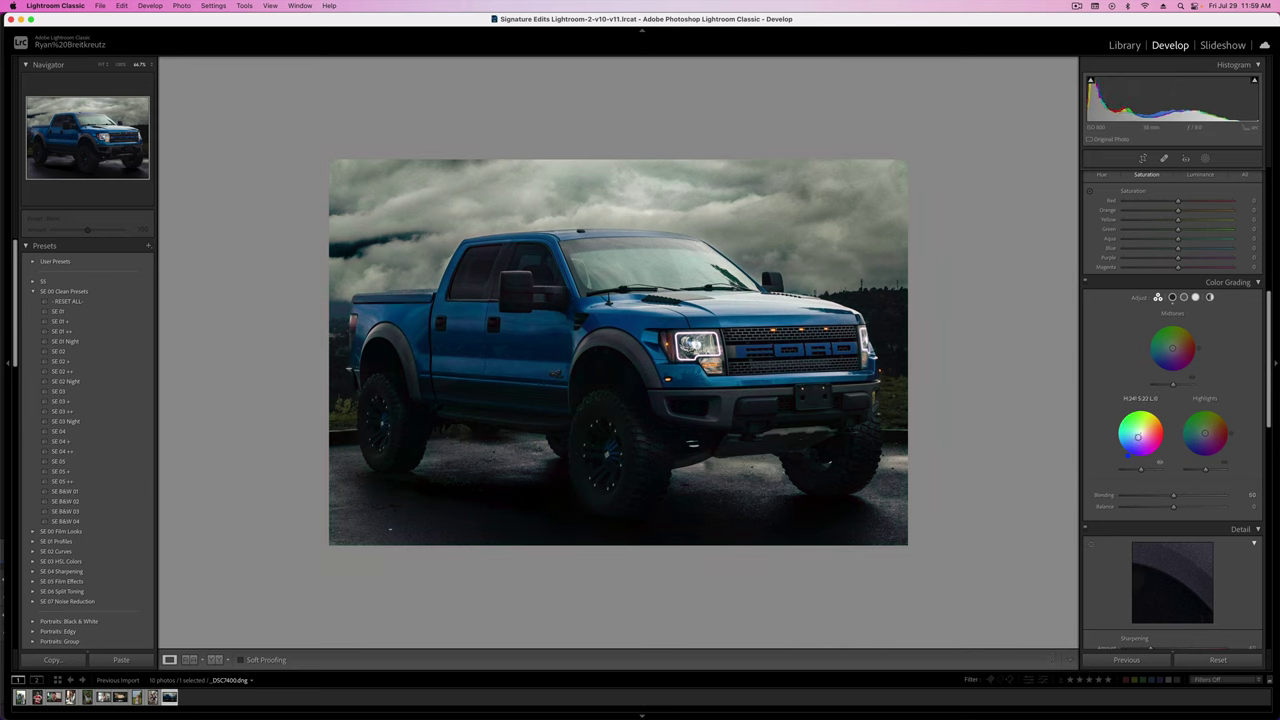
left_click_drag(1203, 432, 1208, 428)
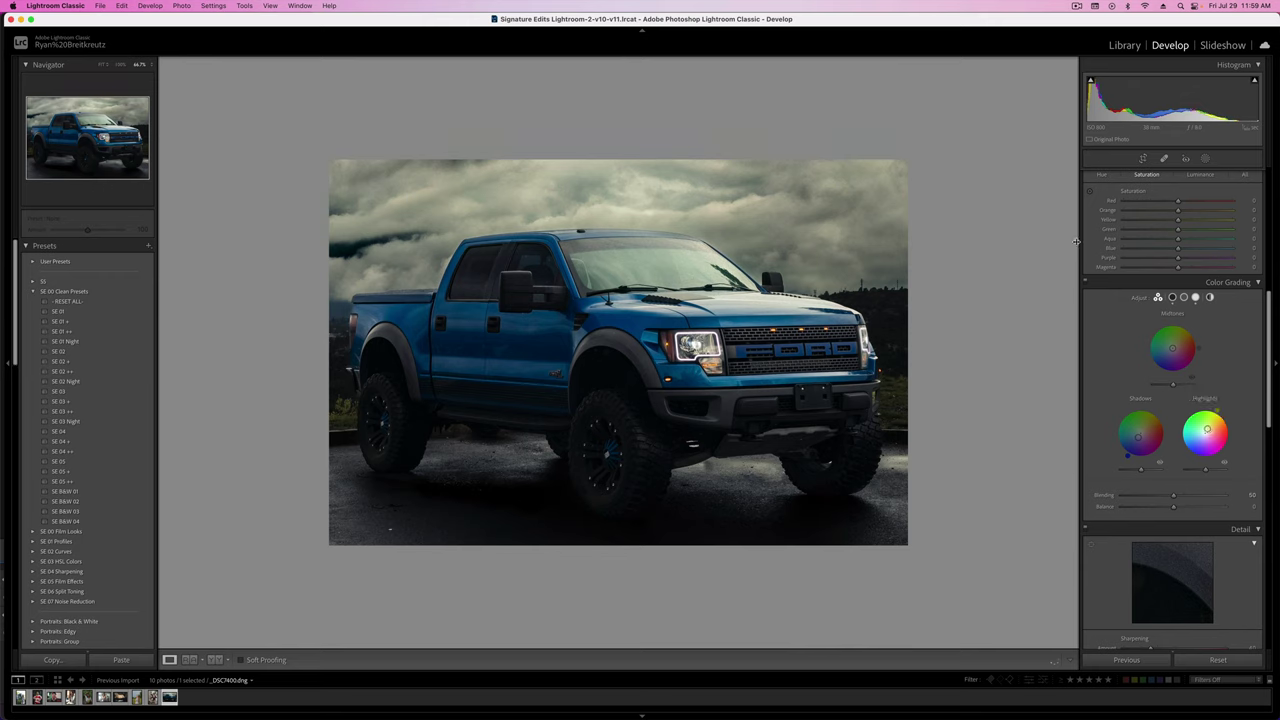
left_click(1086, 283)
left_click(1086, 283)
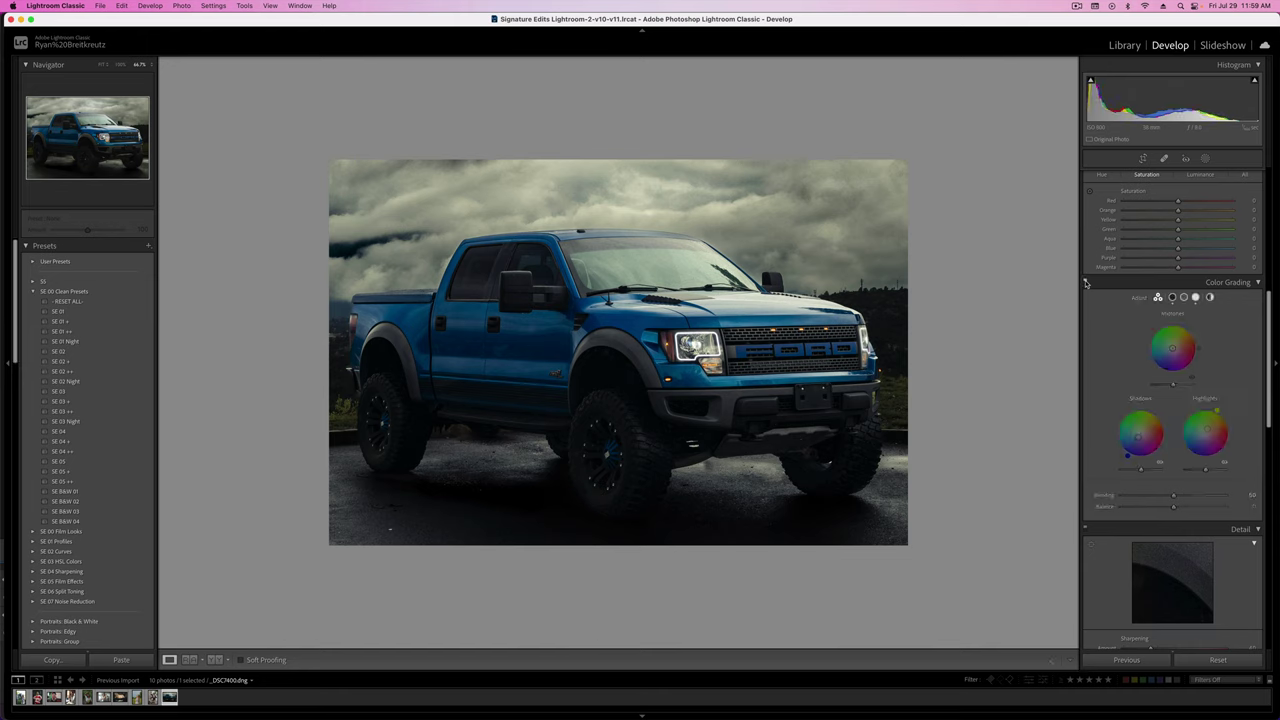
left_click(1086, 283)
left_click(1086, 283)
left_click(1086, 283)
left_click(1086, 283)
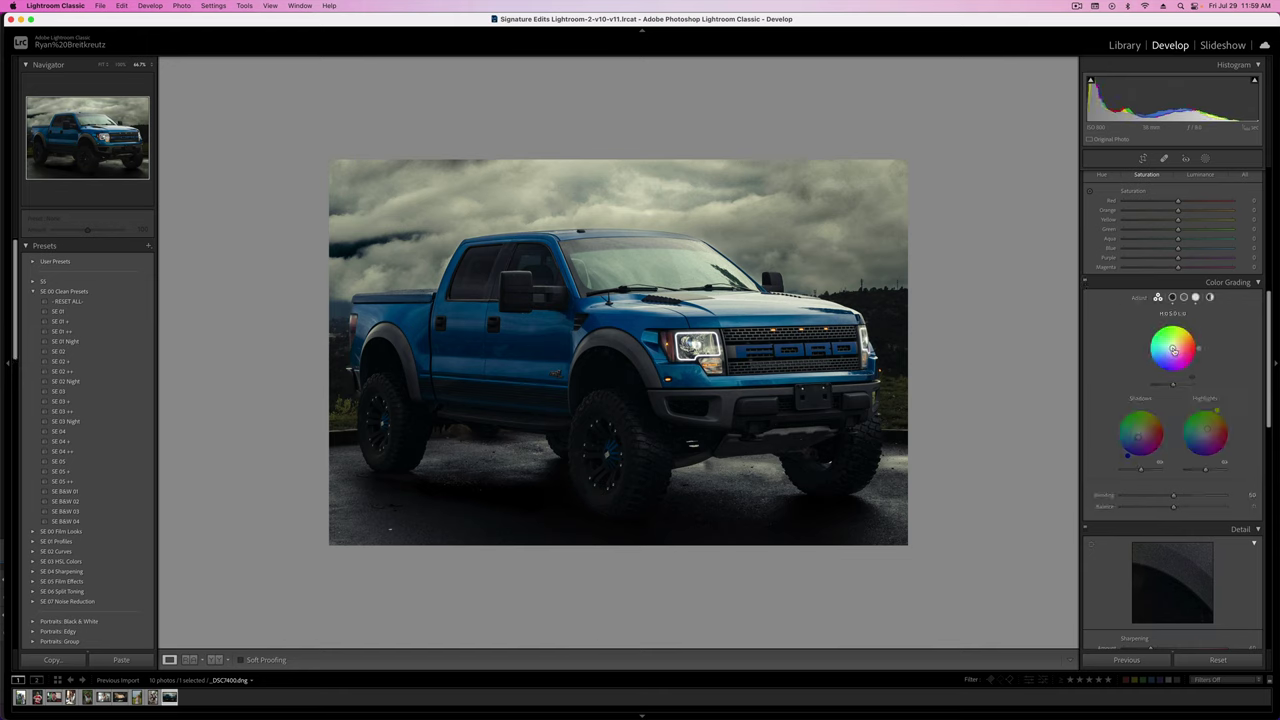
mouse_move(1173, 349)
left_mouse_down()
mouse_move(1179, 330)
mouse_move(1152, 342)
mouse_move(1155, 361)
mouse_move(1166, 350)
left_mouse_up()
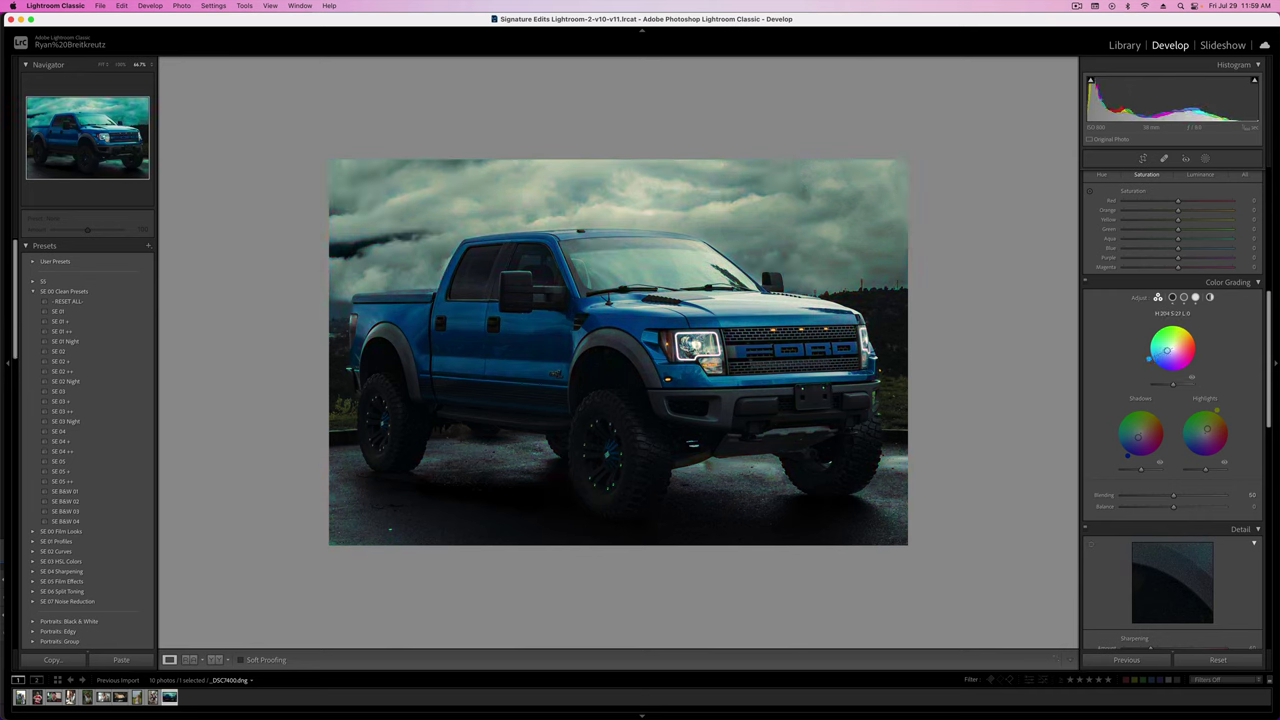
left_click(1086, 282)
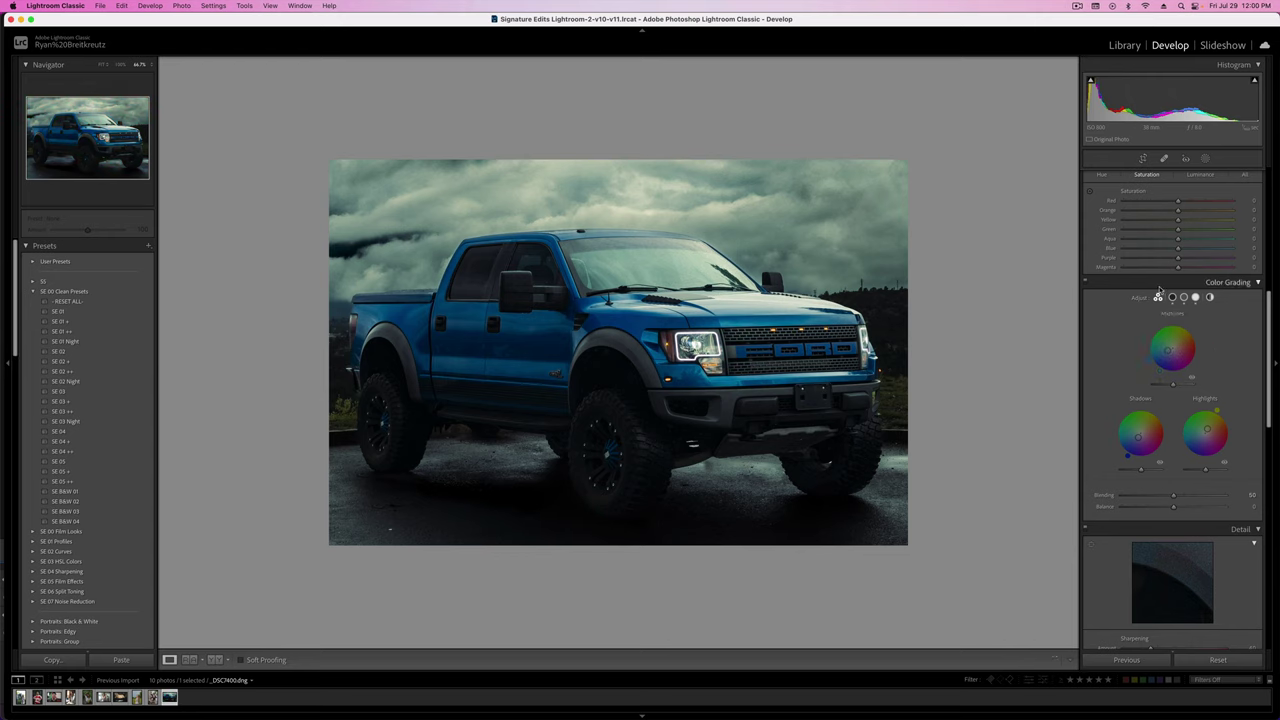
- Set the photo's contrast to about -5 and dehaze to +2
scroll(1157, 286, "up", 8)
left_click_drag(1157, 286, 1172, 286)
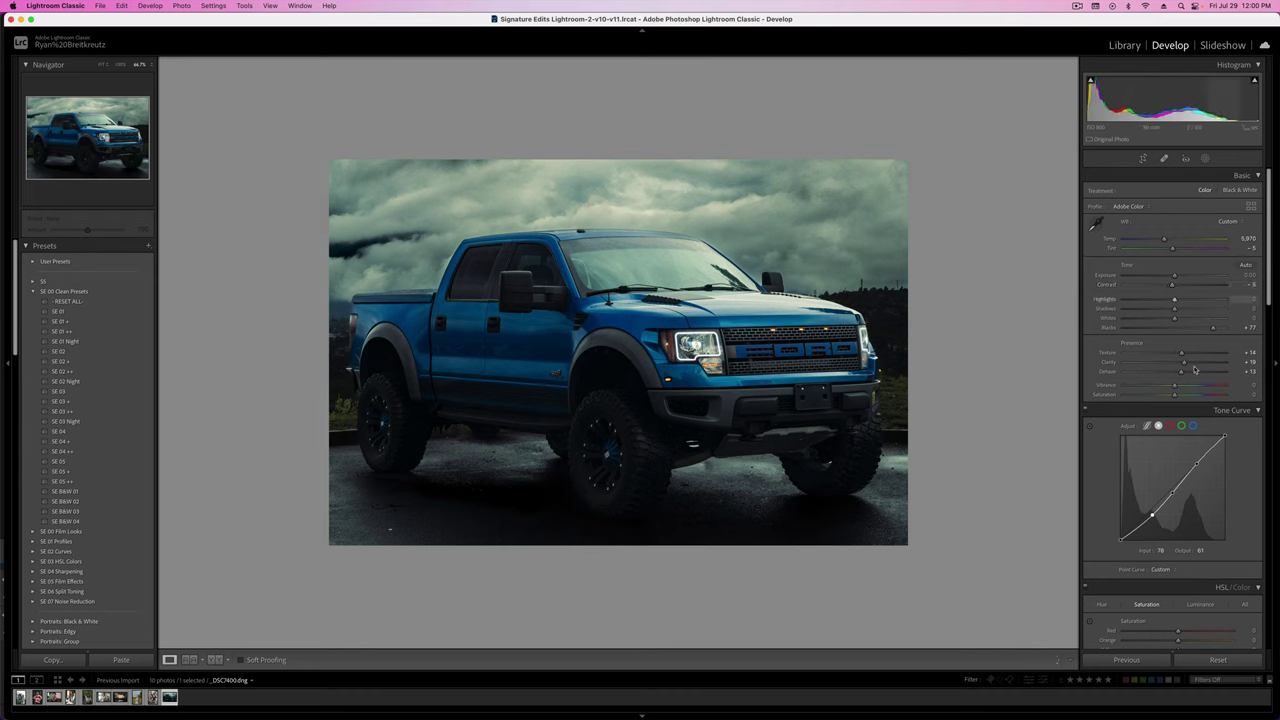
left_click_drag(1182, 372, 1175, 373)
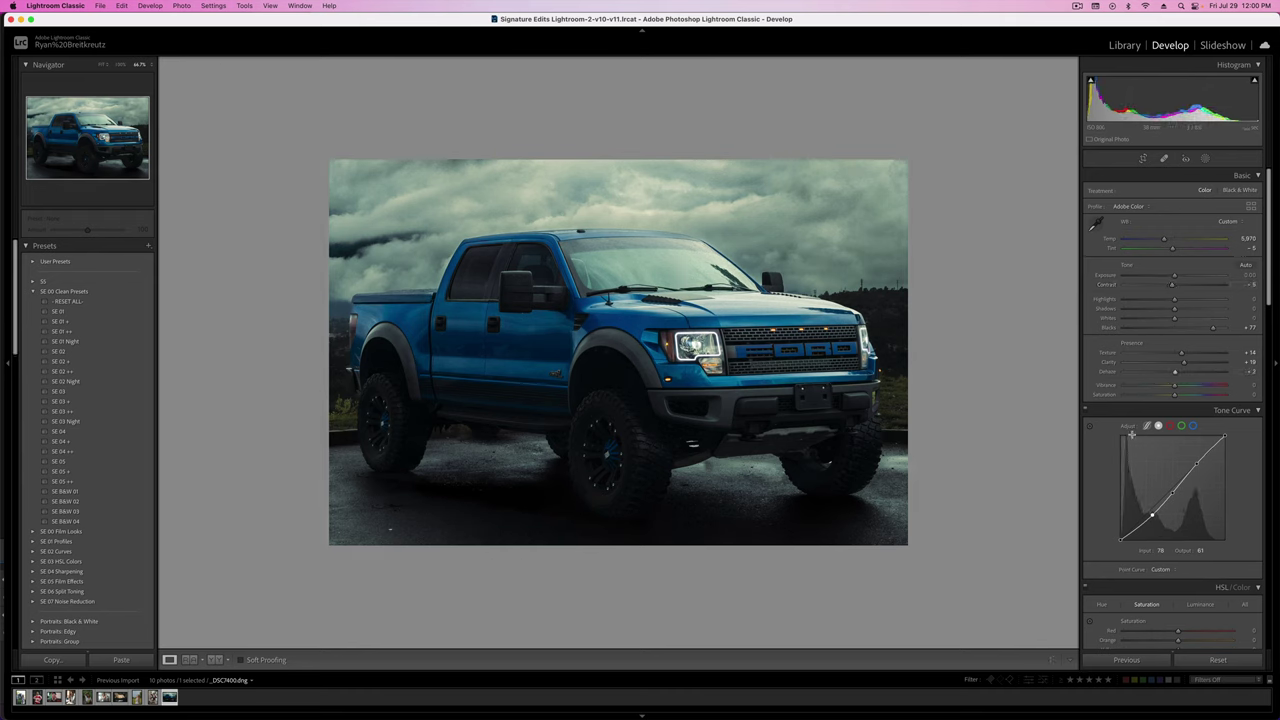
- Lower the saturation of the existing sky mask further to neutralize the clouds' color cast
scroll(1133, 384, "down", 1)
scroll(1133, 384, "down", 5)
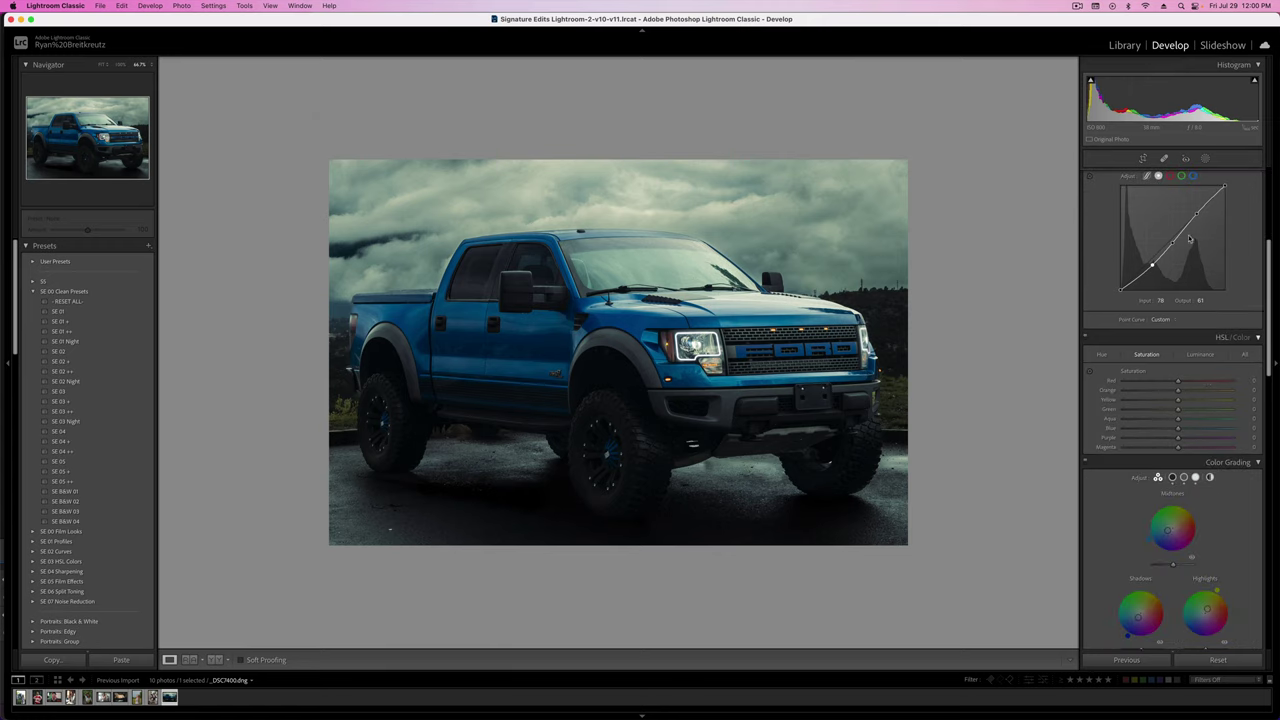
left_click(1203, 159)
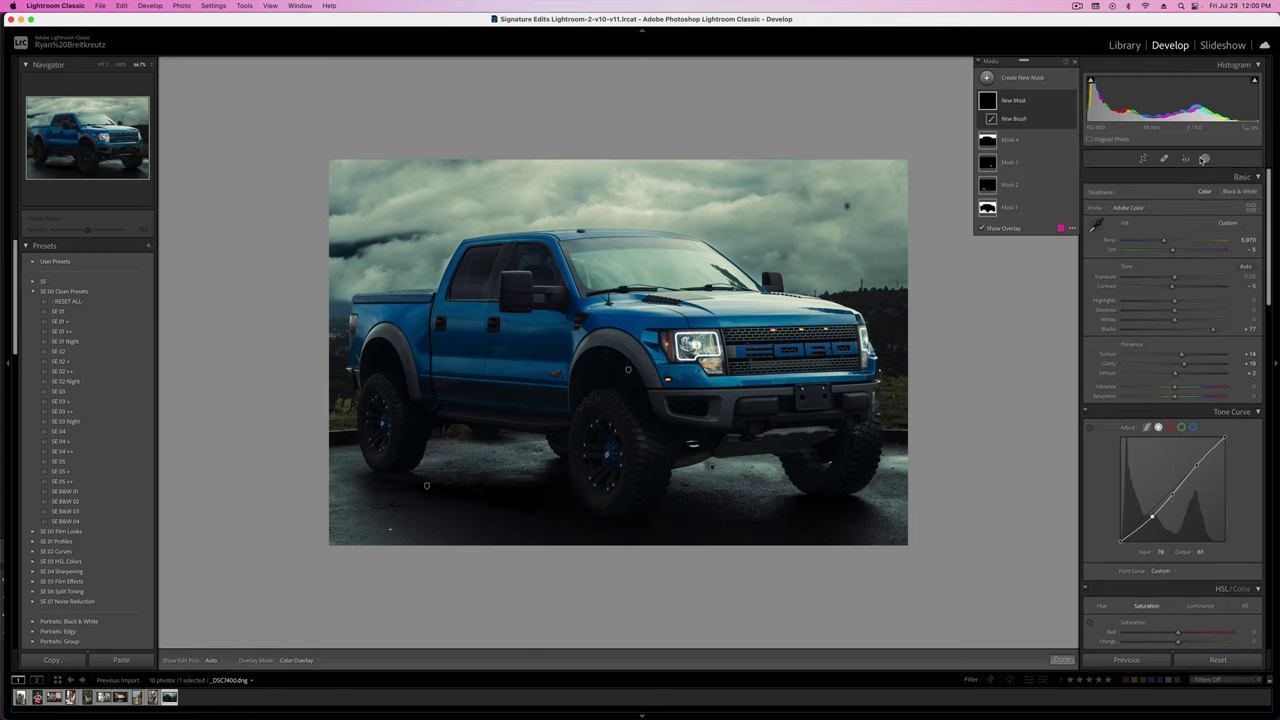
left_click(848, 207)
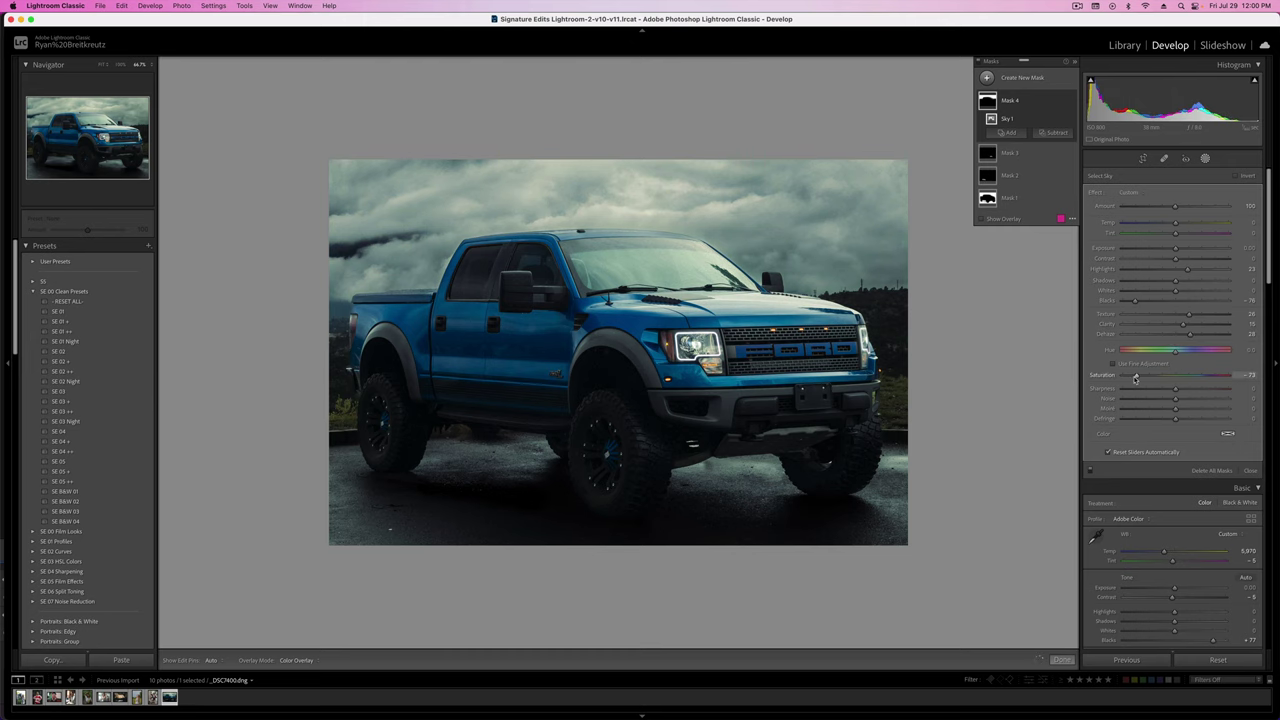
left_click_drag(1135, 378, 1105, 381)
key("Return")
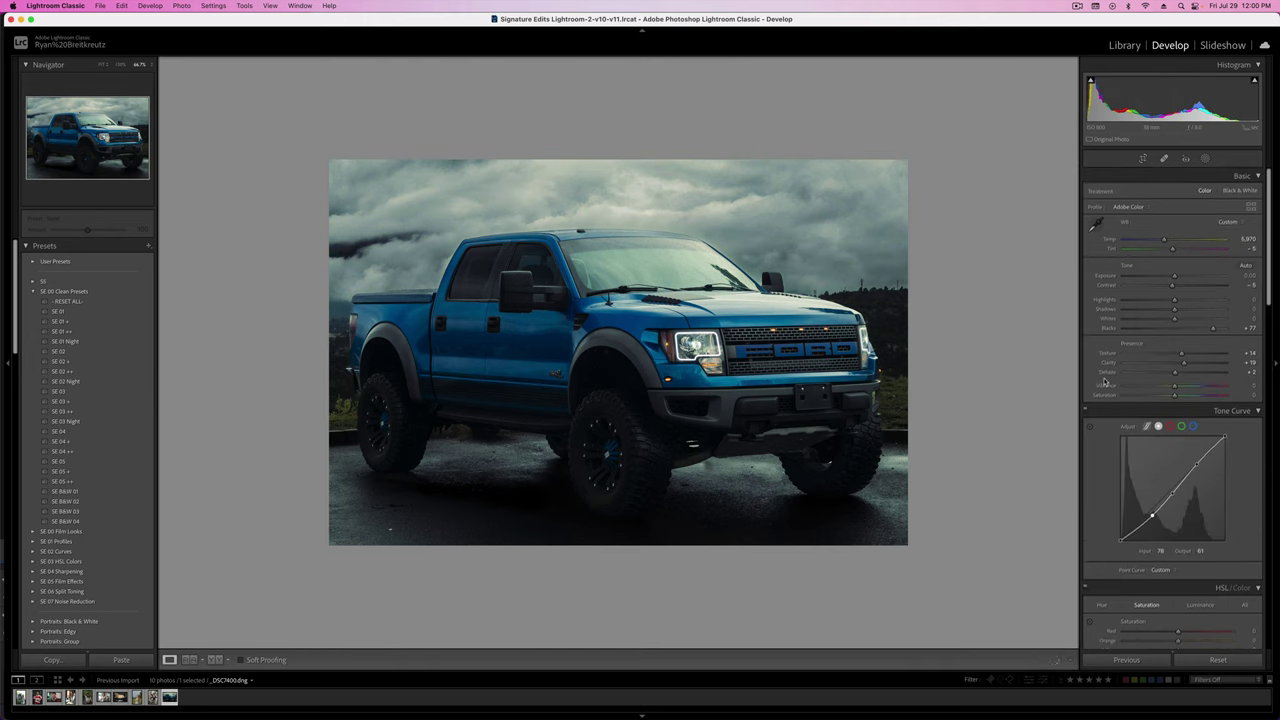
- Compare the edited truck photo with its unedited version
key("backslash")
key("backslash")
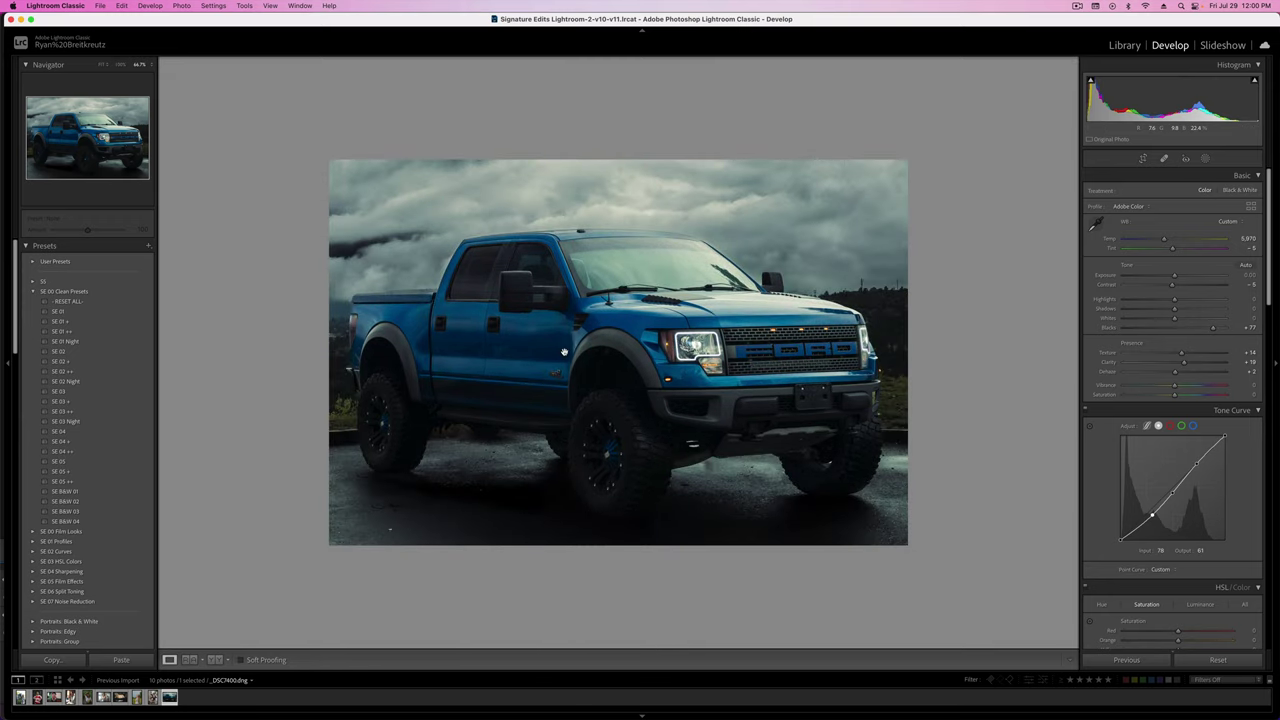
key("backslash")
key("backslash")
key("backslash")
key("backslash")
- Turn off the lens profile corrections for the truck photo
scroll(1127, 412, "down", 10)
scroll(1127, 412, "down", 8)
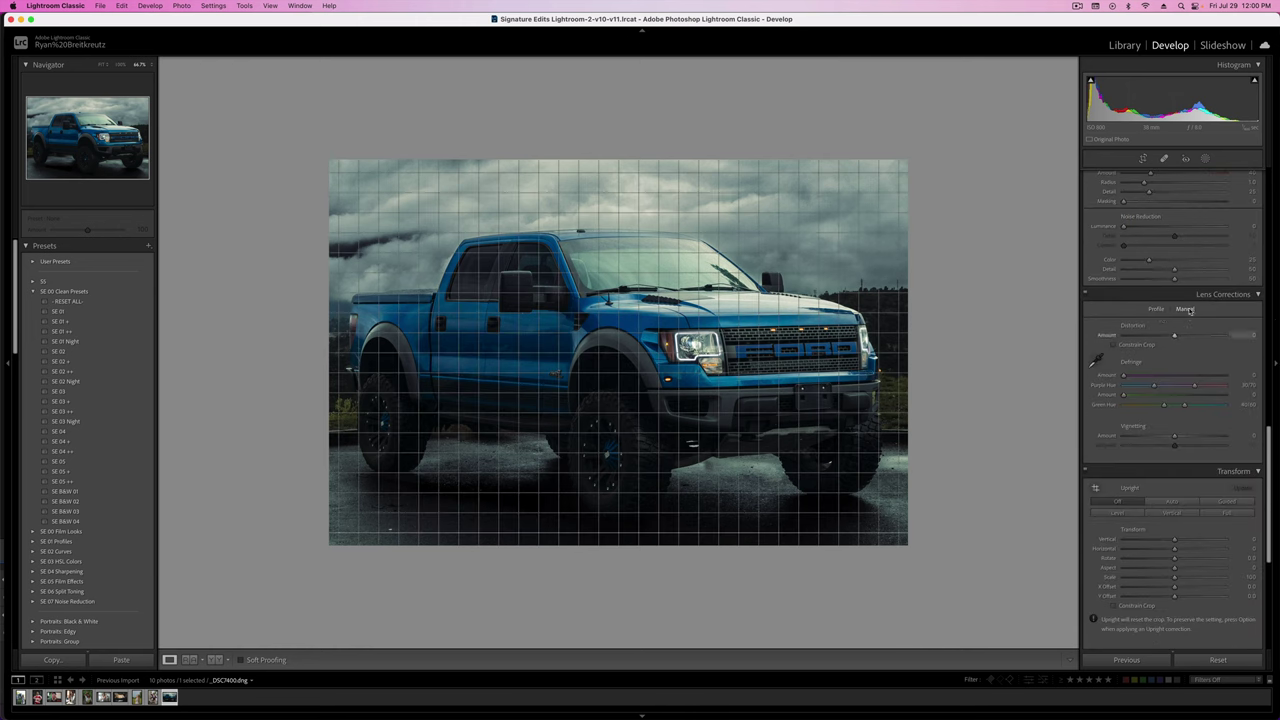
left_click(1156, 309)
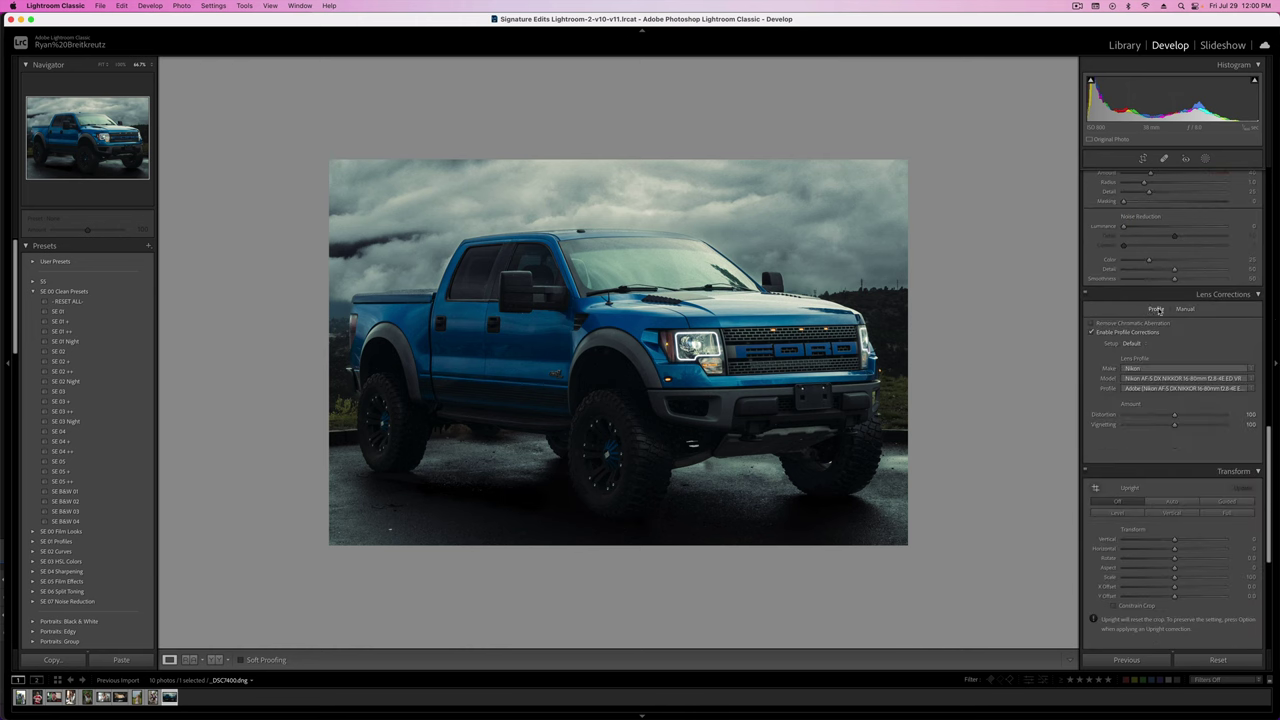
left_click(1092, 332)
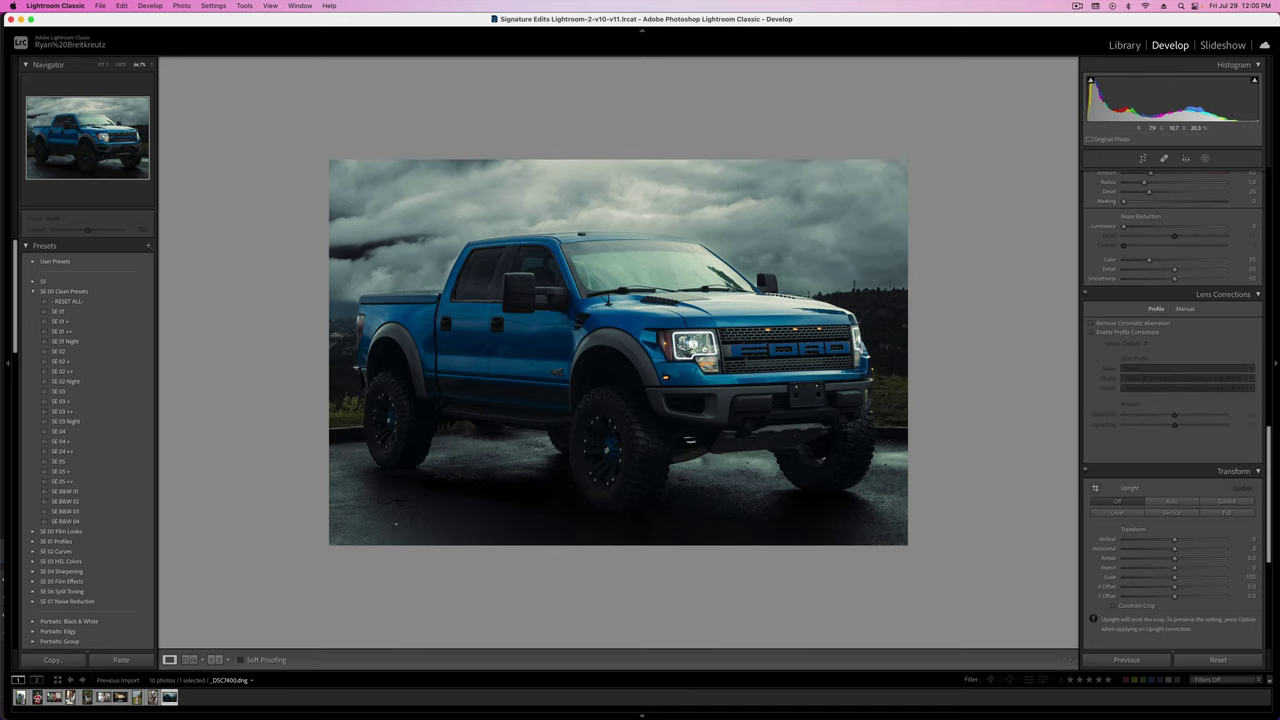
left_click(1092, 333)
- Set the manual lens distortion amount to +48 and compare the photo with lens corrections switched off and on
left_click(1187, 310)
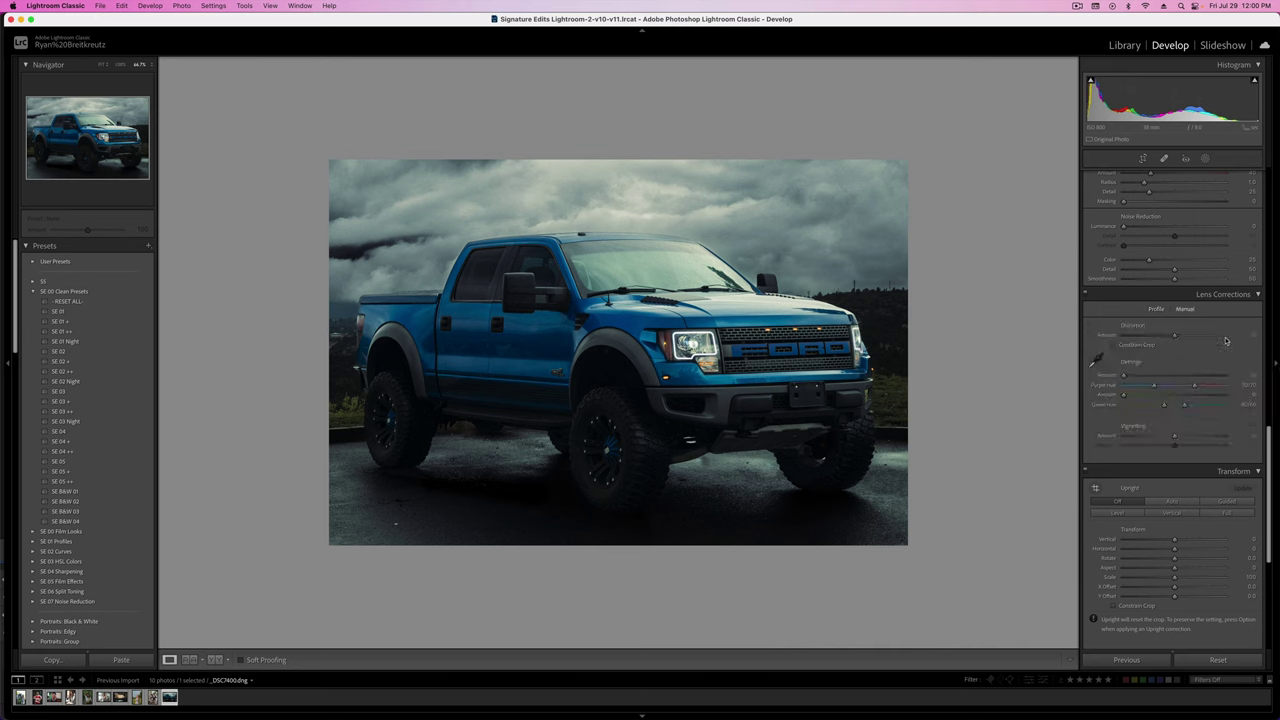
left_click_drag(1174, 336, 1198, 346)
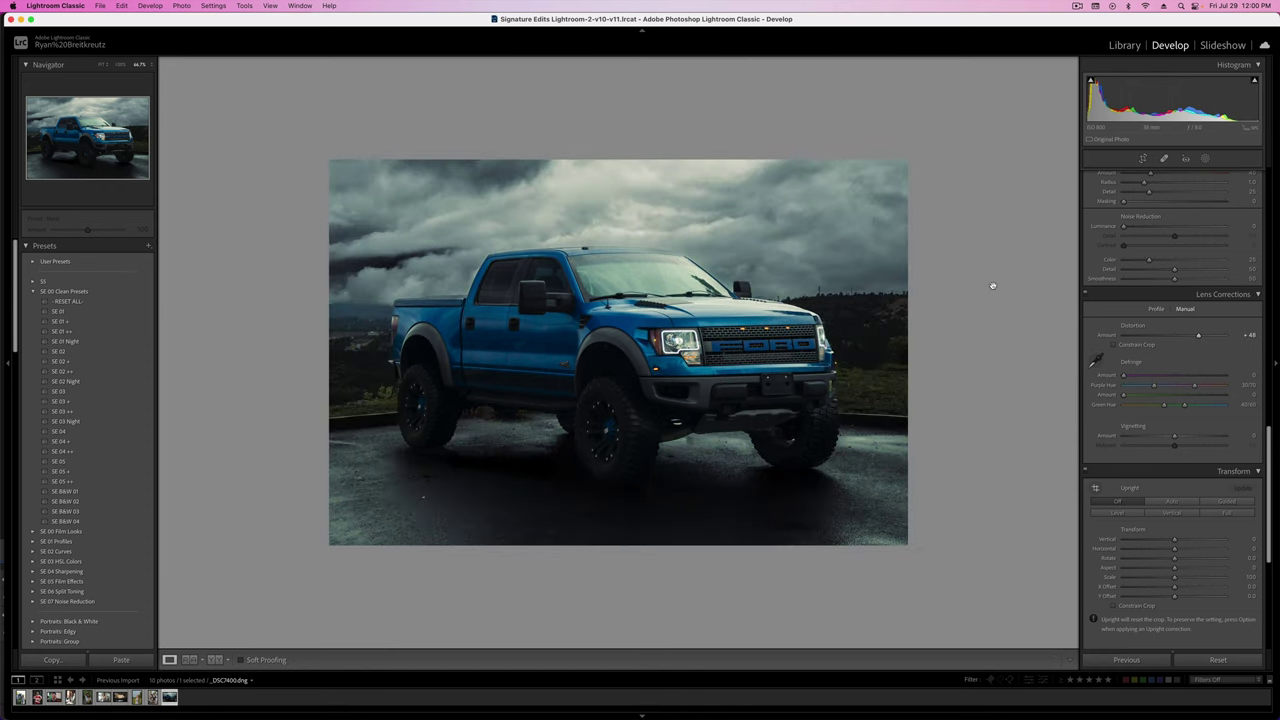
left_click(1086, 295)
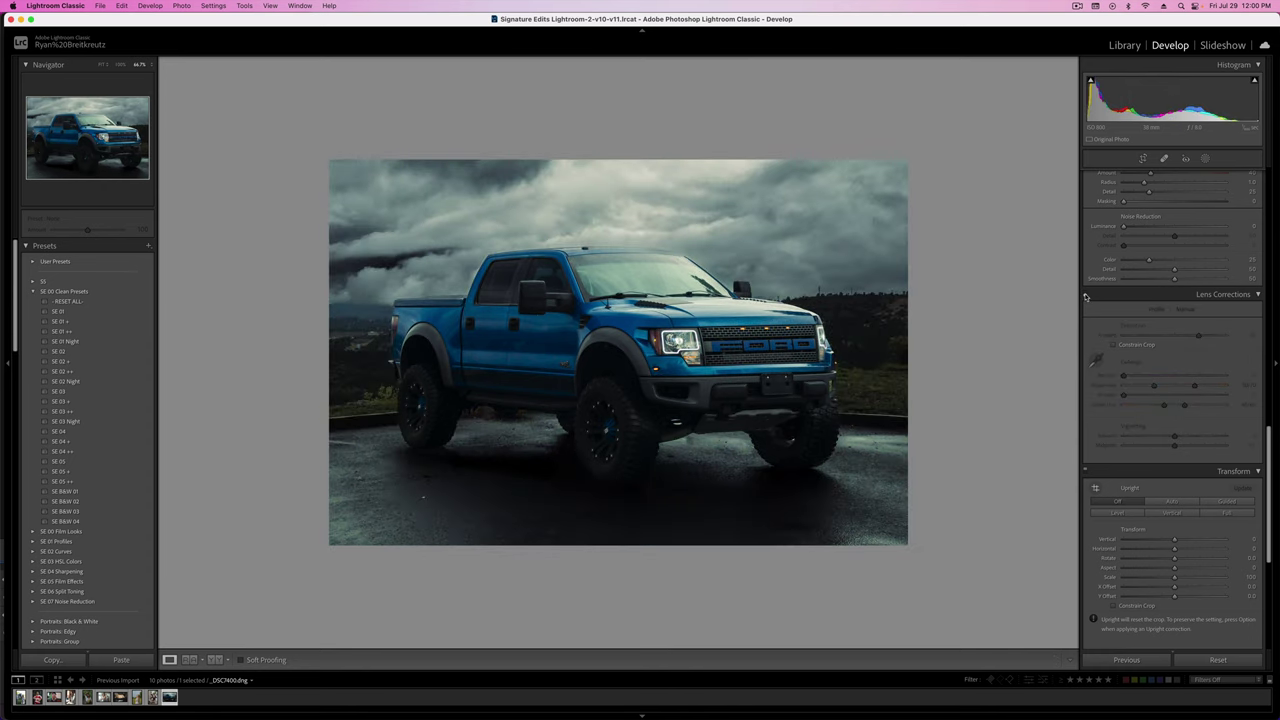
left_click(1086, 295)
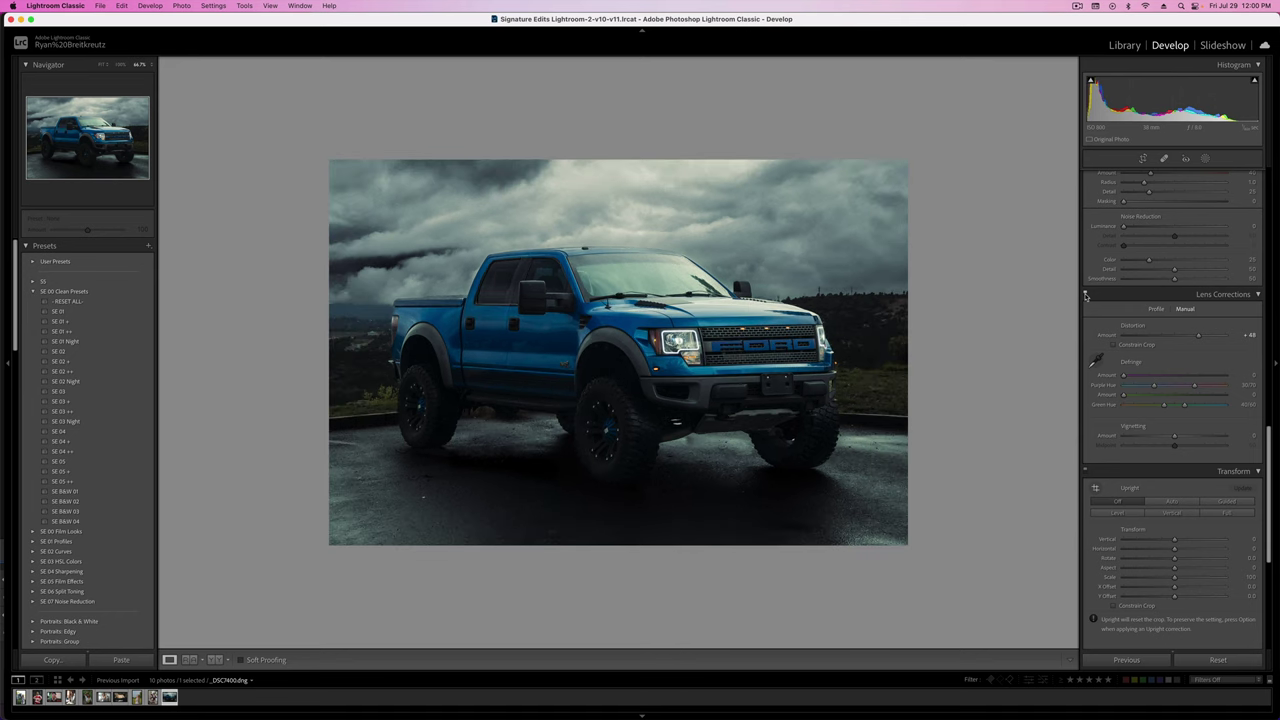
left_click(1086, 295)
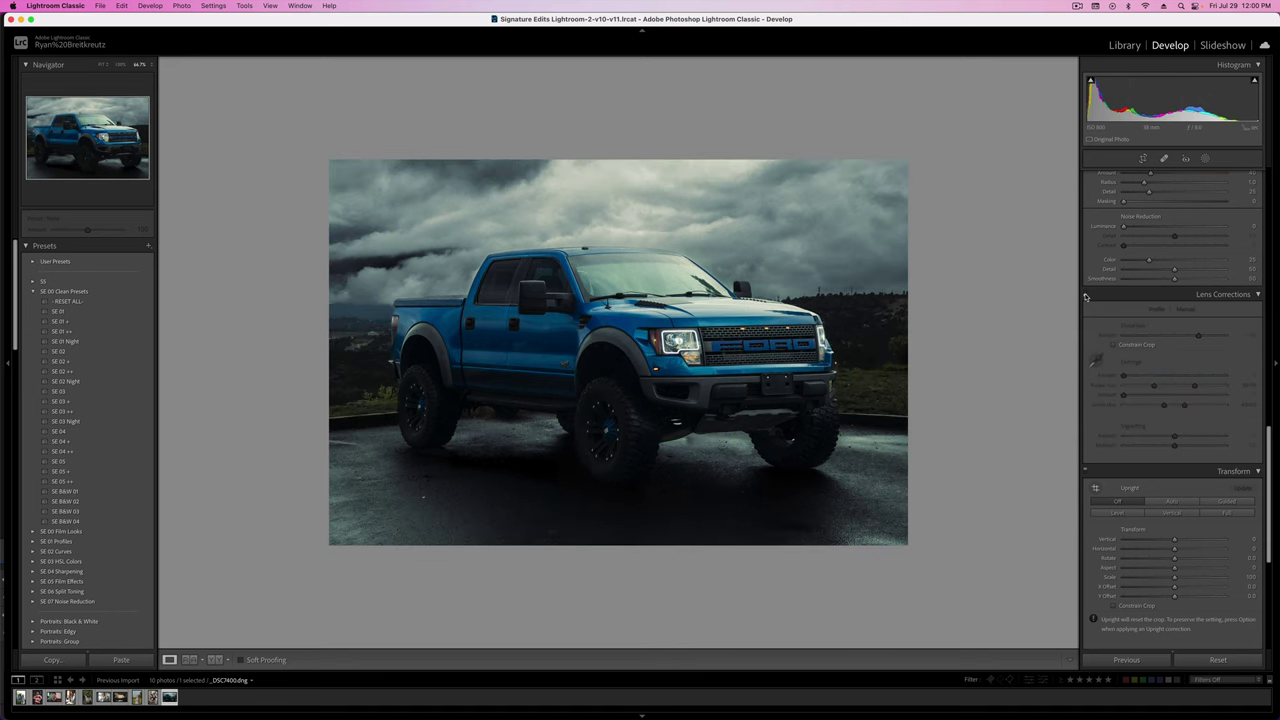
left_click(1086, 295)
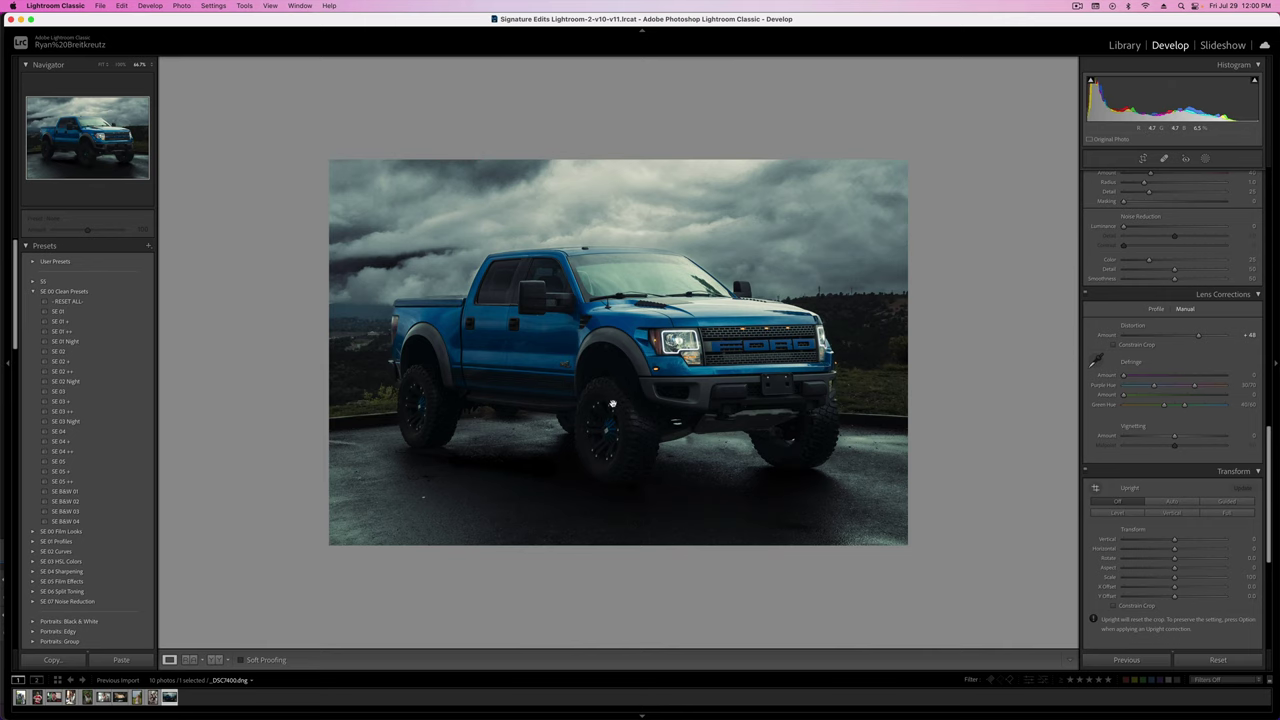
- Check the distortion-corrected photo against its unedited version
key("backslash")
key("backslash")
key("backslash")
key("backslash")
scroll(1151, 440, "down", 1)
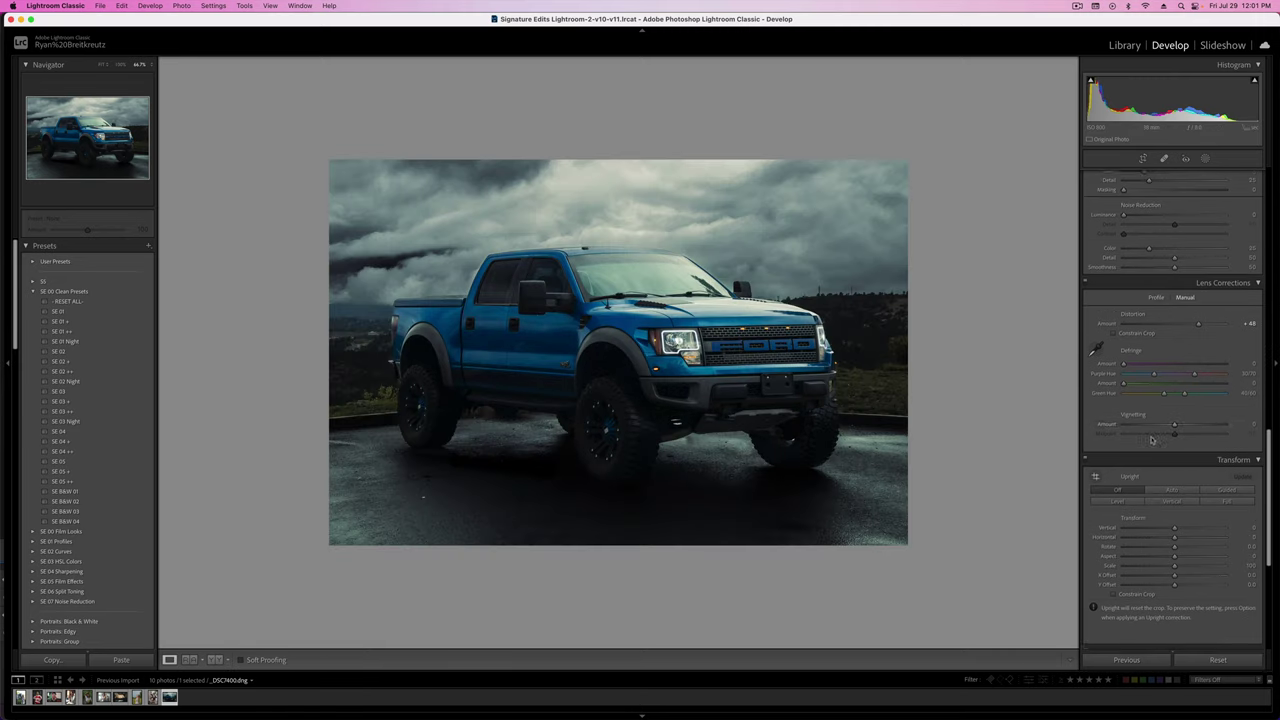
scroll(1151, 440, "up", 1)
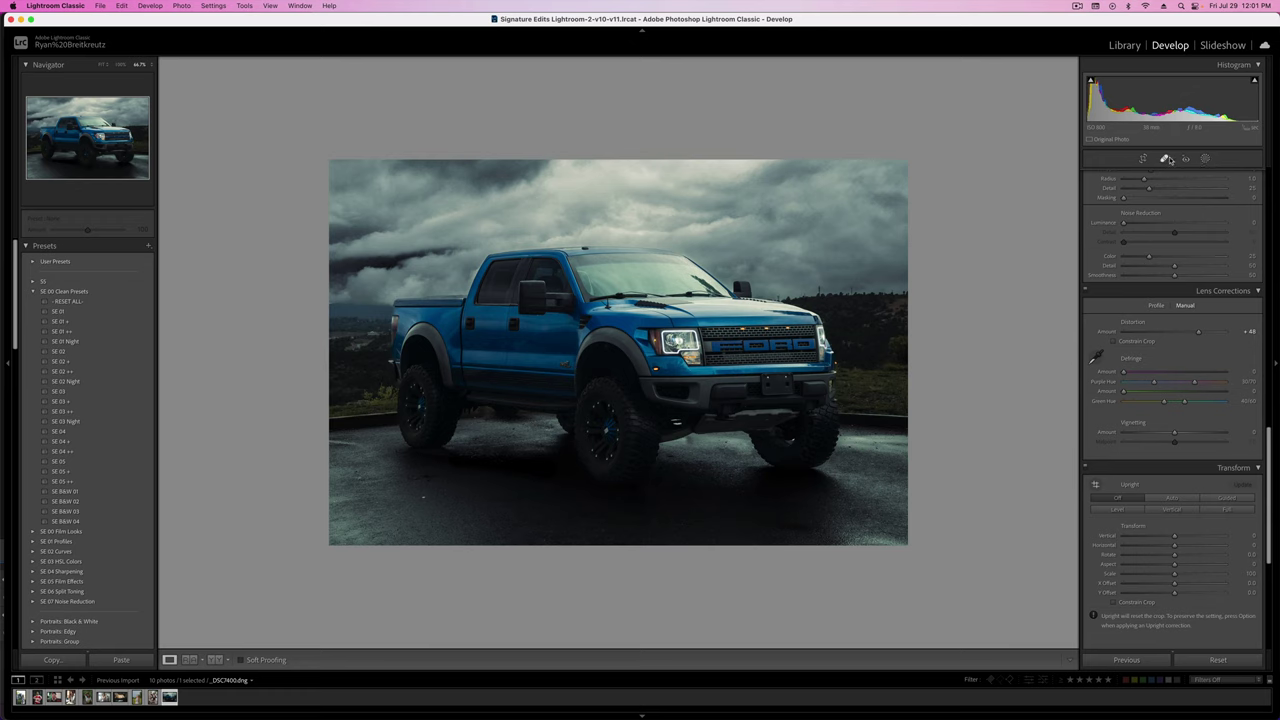
- Add a radial gradient mask centered above the photo and reaching down into the bright sky behind the truck
key("shift+w")
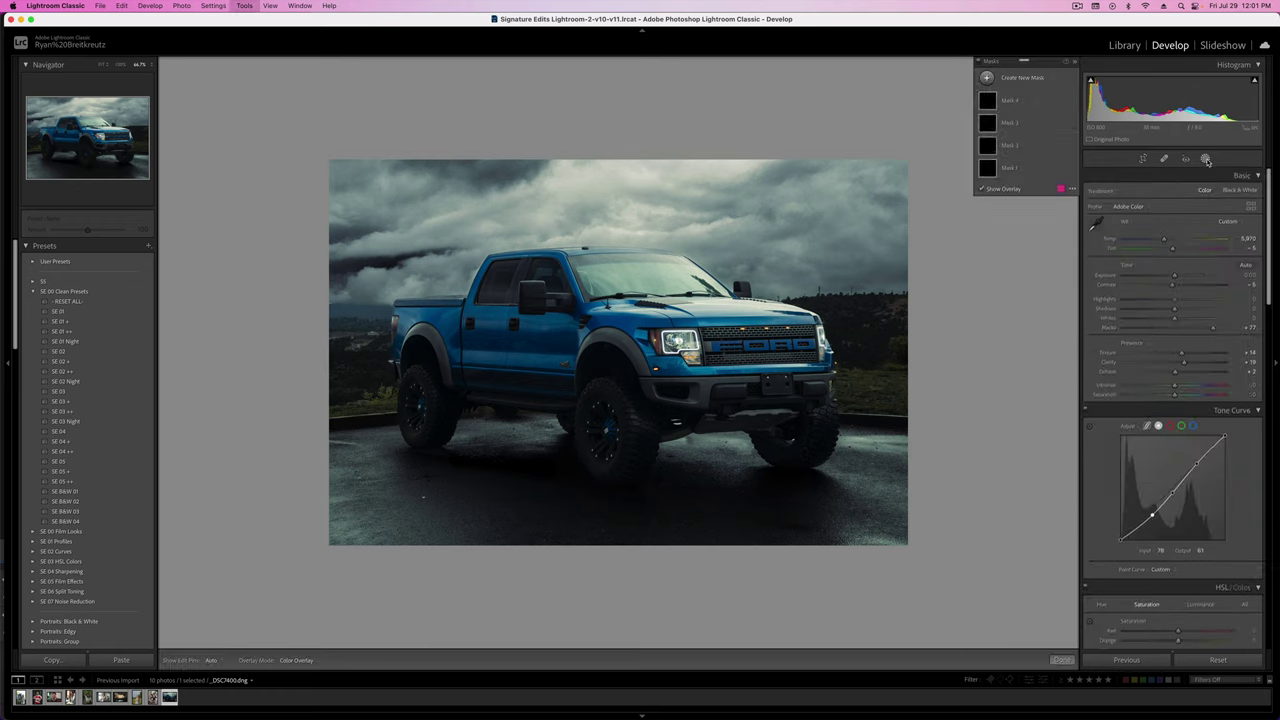
left_click(1027, 78)
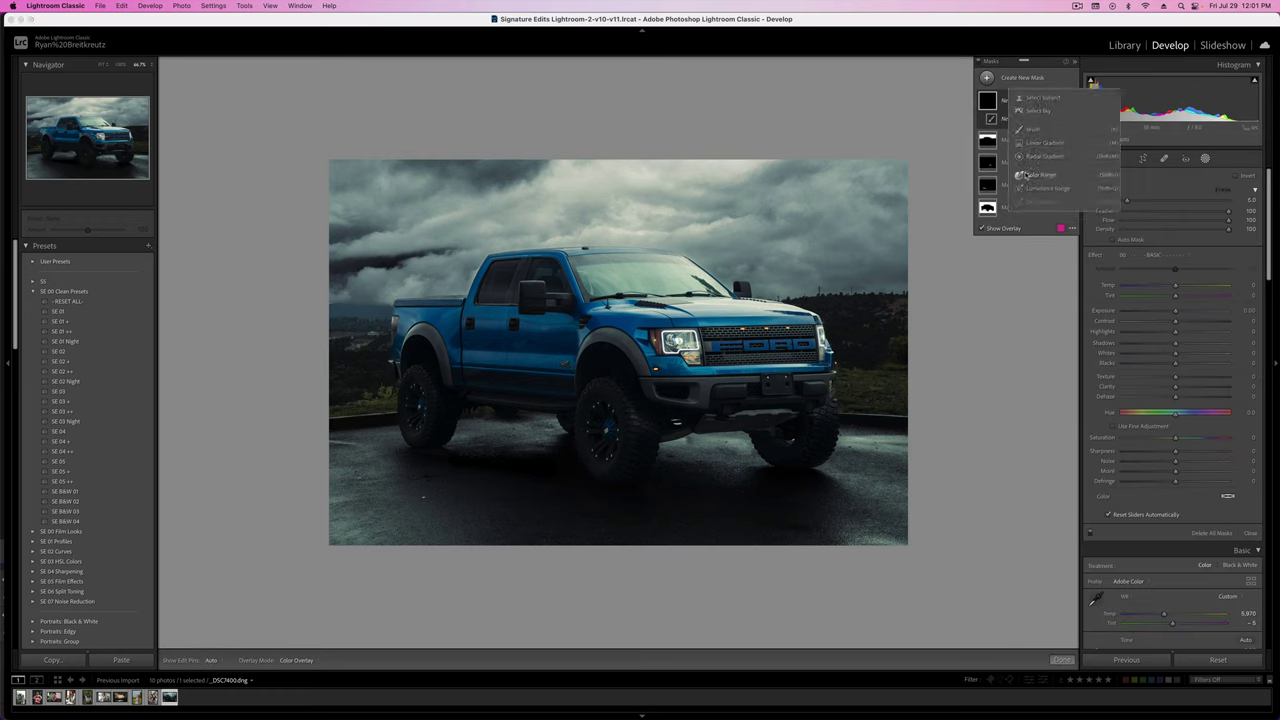
left_click(1054, 159)
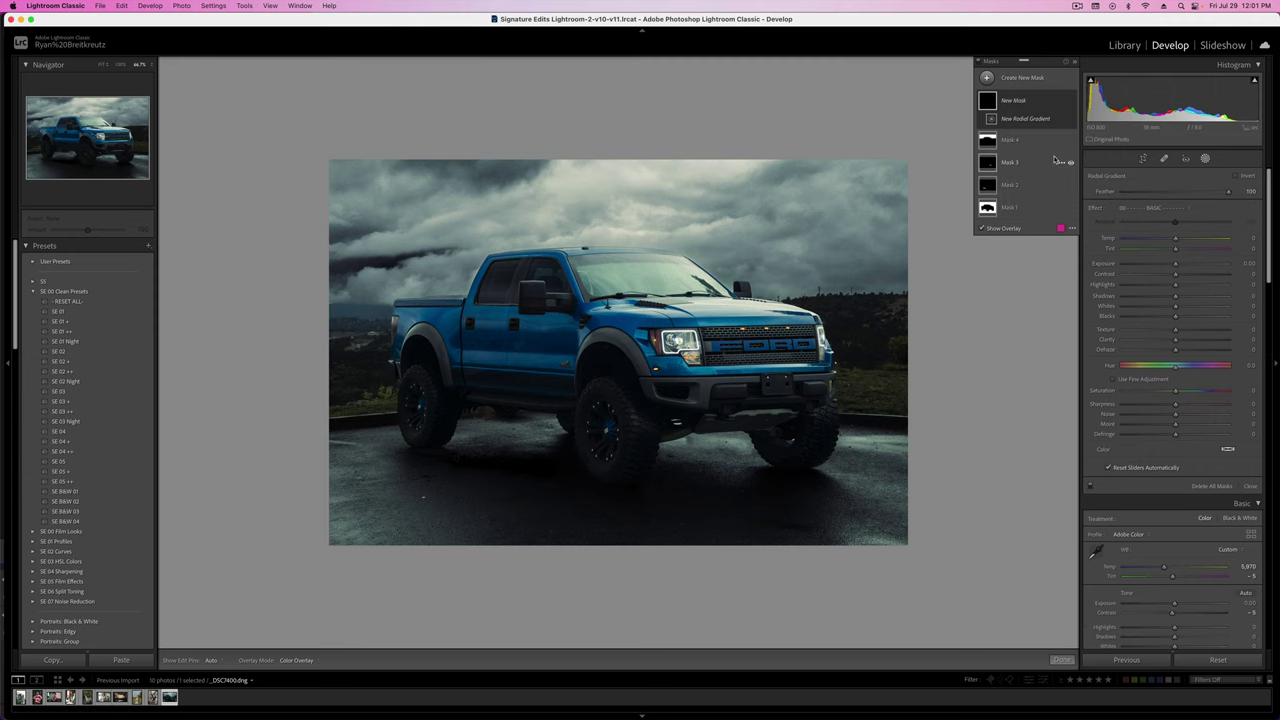
left_click_drag(650, 110, 688, 200)
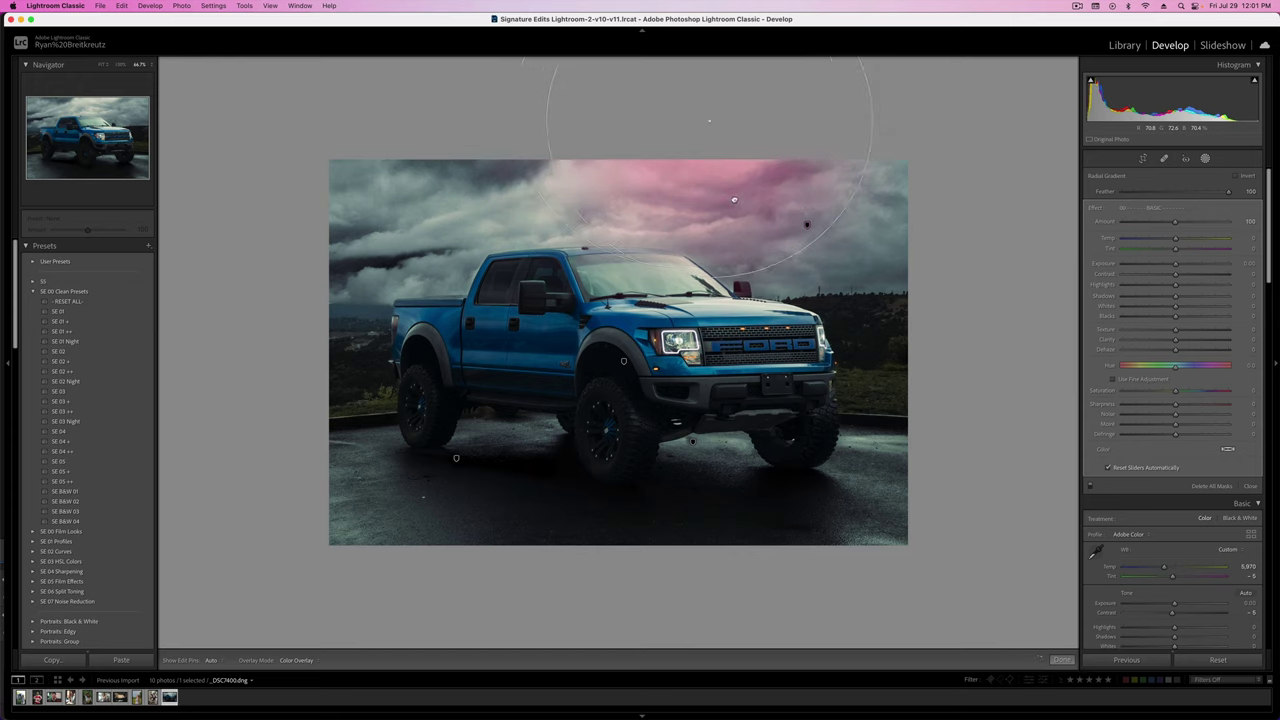
- Soften the sky's radial gradient with contrast -78, texture -28, clarity -13, dehaze -23 and sharpness -33
left_click_drag(1175, 274, 1136, 274)
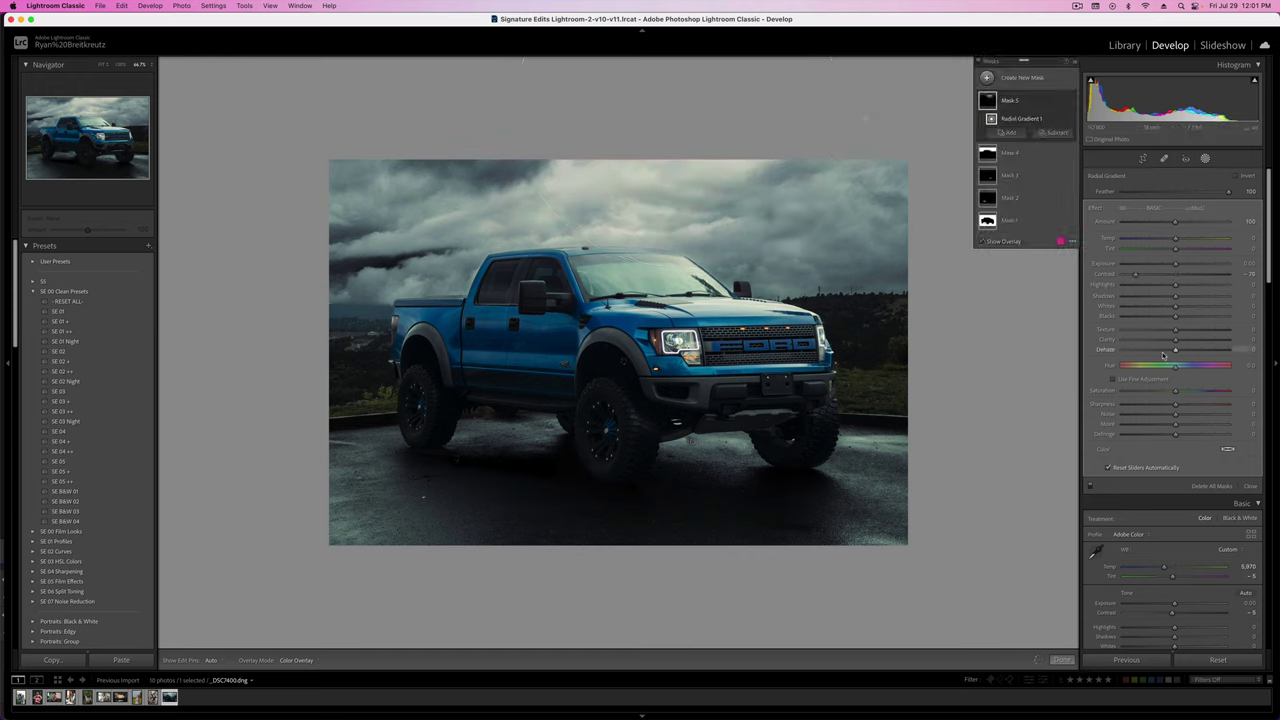
left_click_drag(1175, 349, 1163, 349)
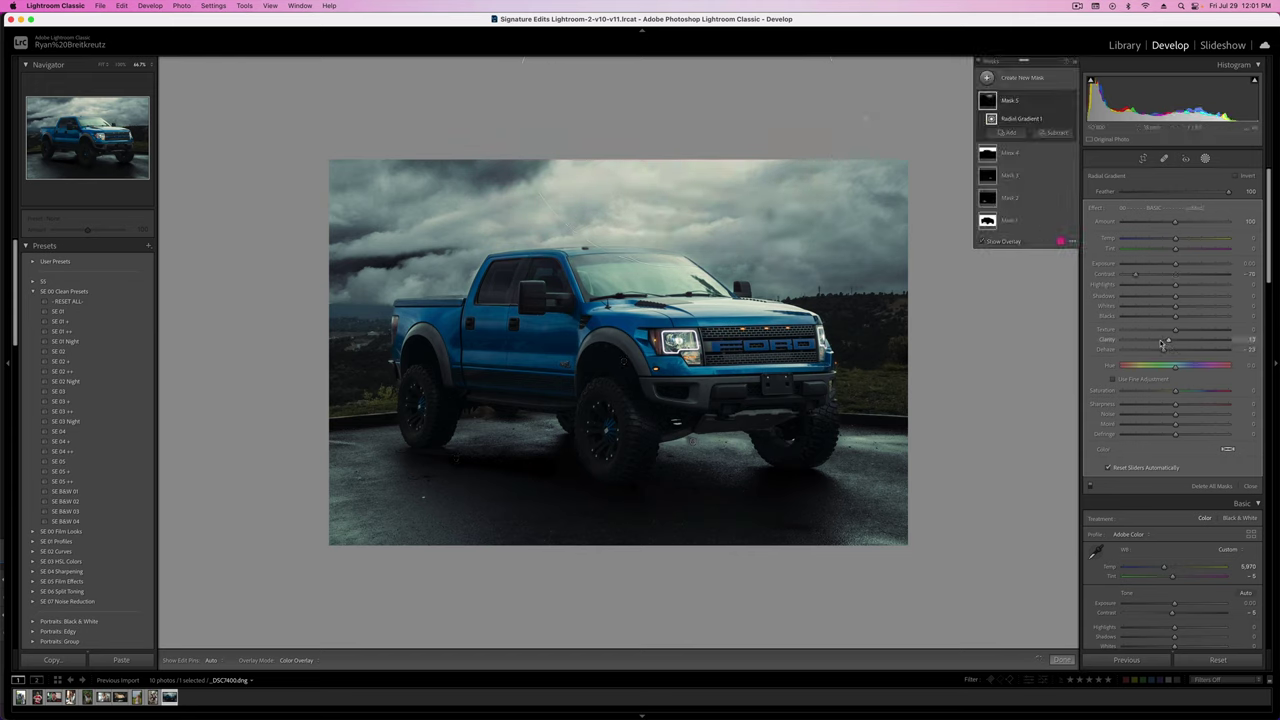
left_click(1160, 331)
left_click(1157, 404)
- Brighten the sky's radial gradient to exposure 1.44, warm its temperature and finish masking
left_click(1185, 264)
left_click_drag(1185, 264, 1194, 264)
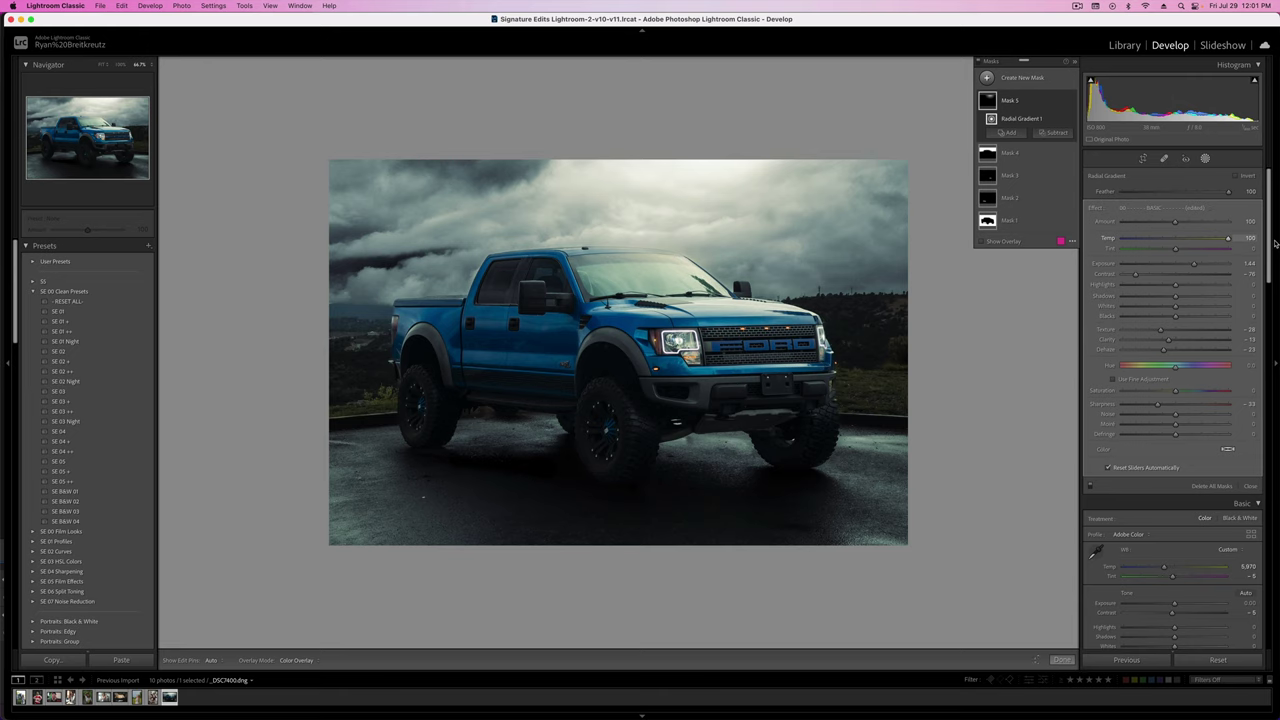
left_click_drag(1229, 249, 1211, 251)
key("Return")
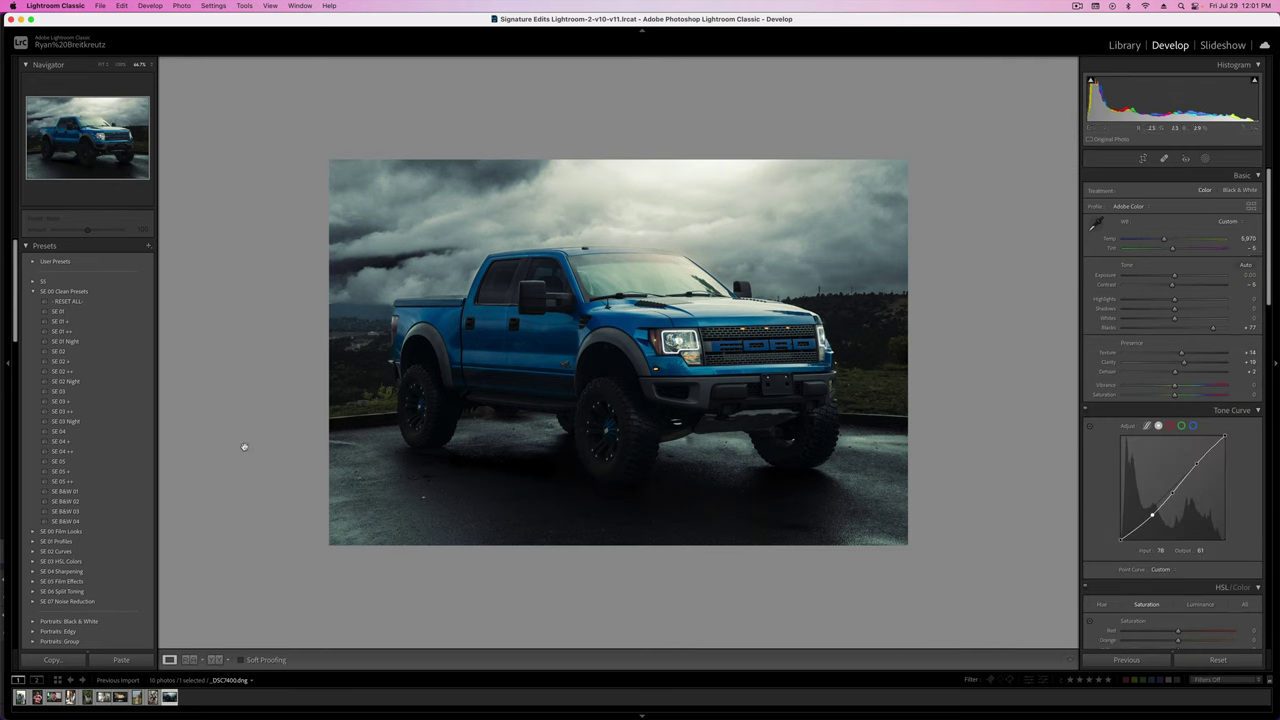
- Heal the remaining light mark on the wet pavement at the photo's left edge
left_click(1164, 158)
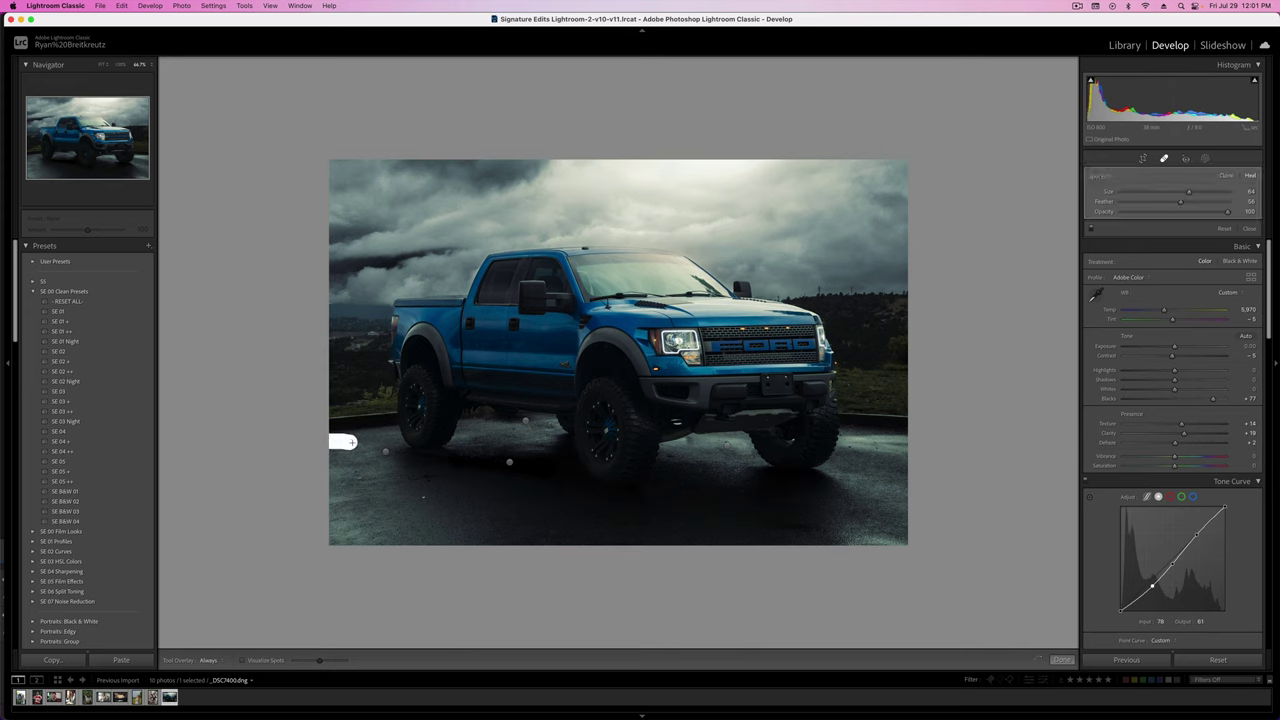
left_click_drag(352, 442, 360, 442)
key("q")
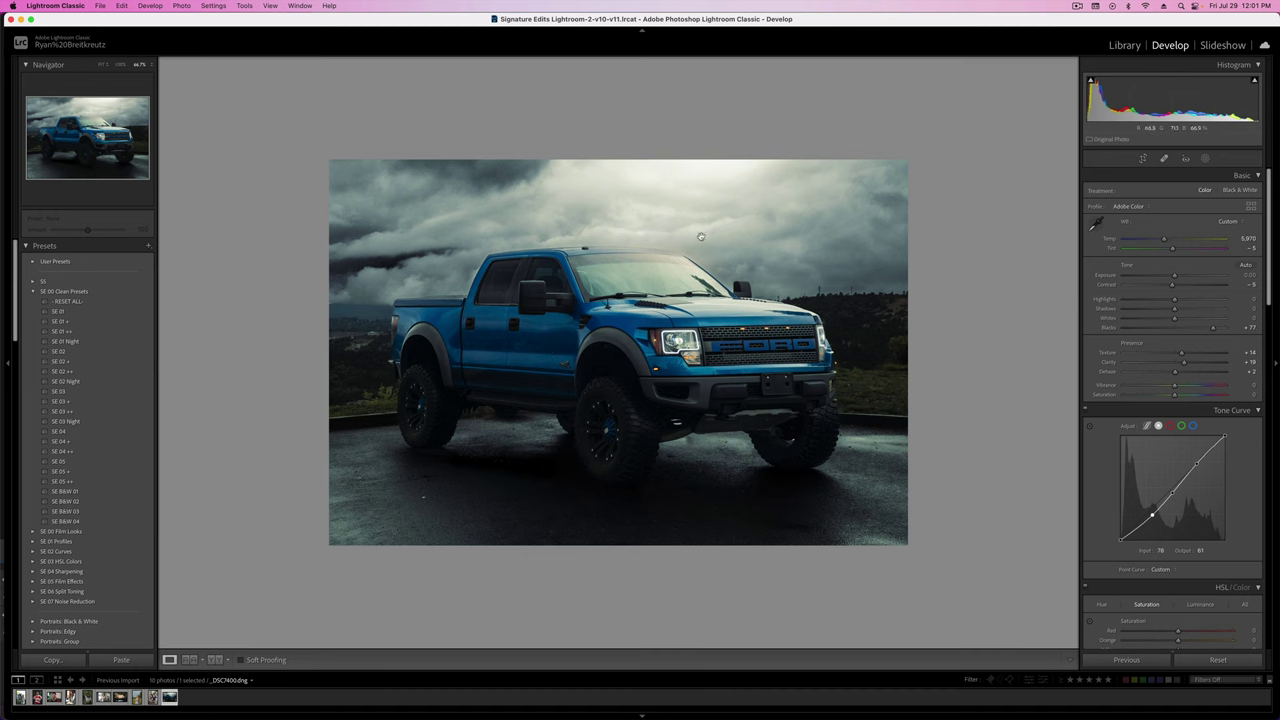
- Heal the bright building patch on the hillside just behind the truck's tailgate, sampling from the darker slope below it
left_click(370, 320)
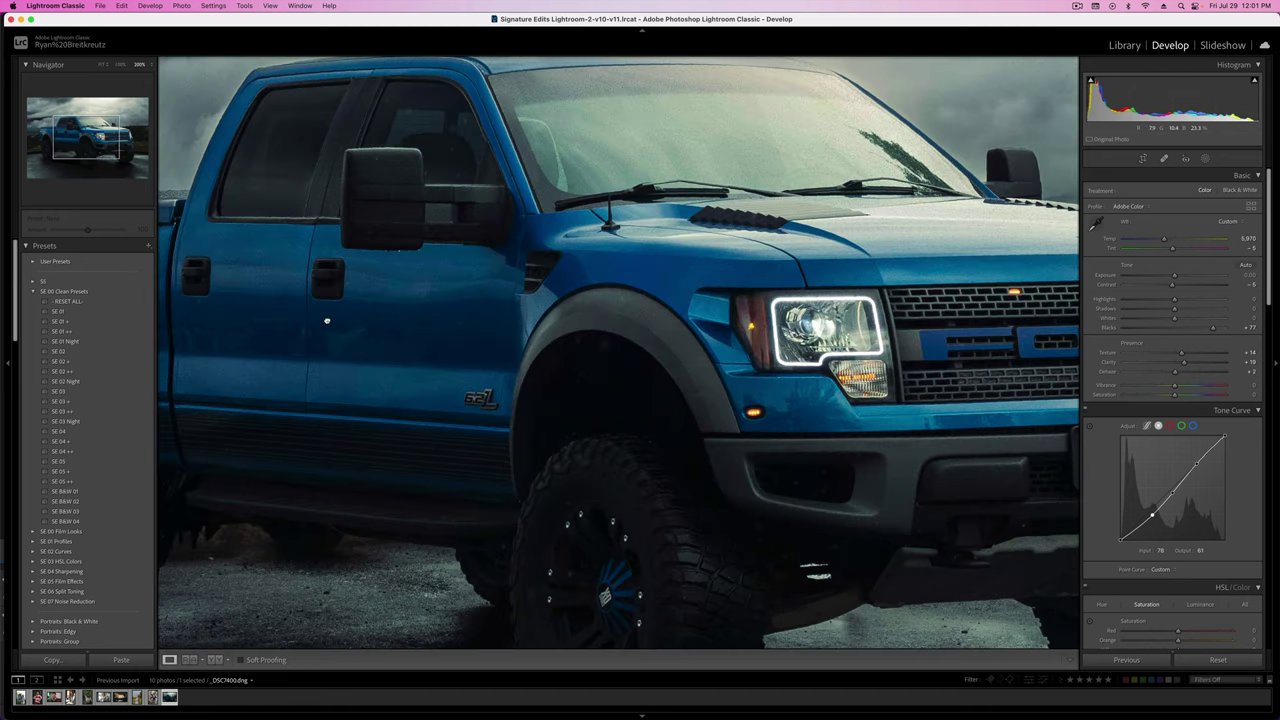
left_click_drag(326, 320, 842, 327)
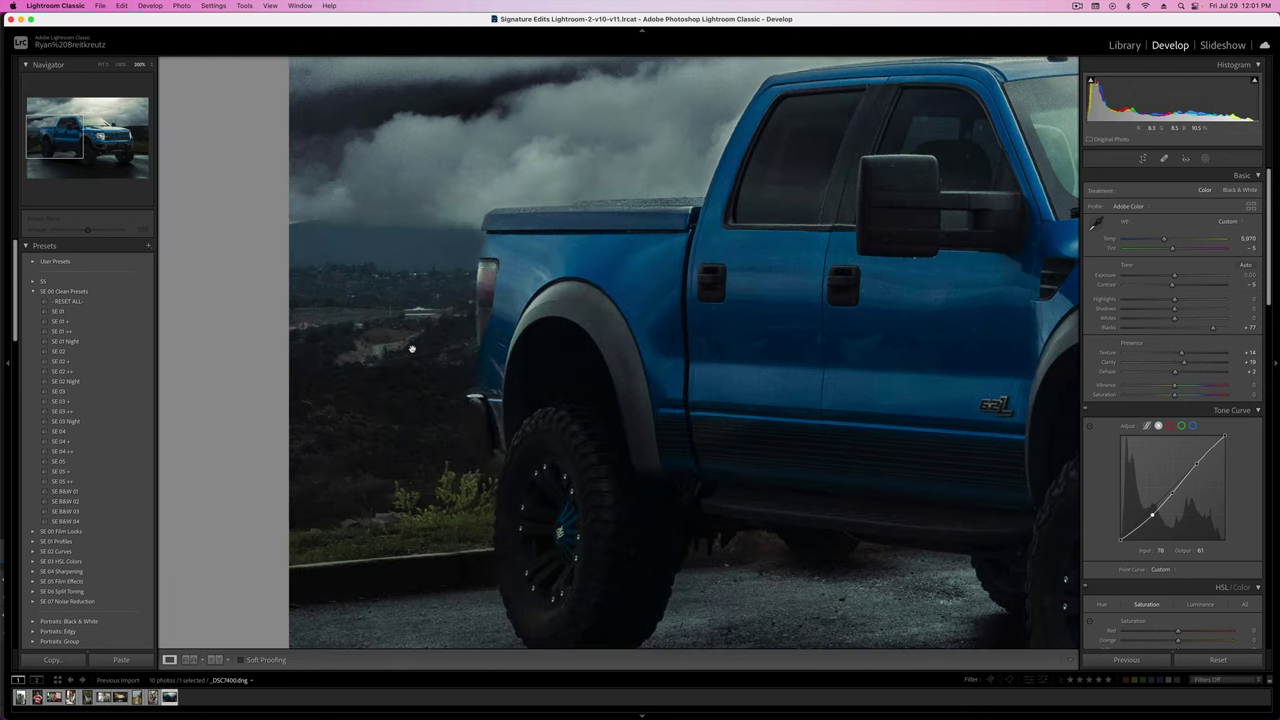
left_click_drag(414, 349, 594, 337)
left_click(1164, 158)
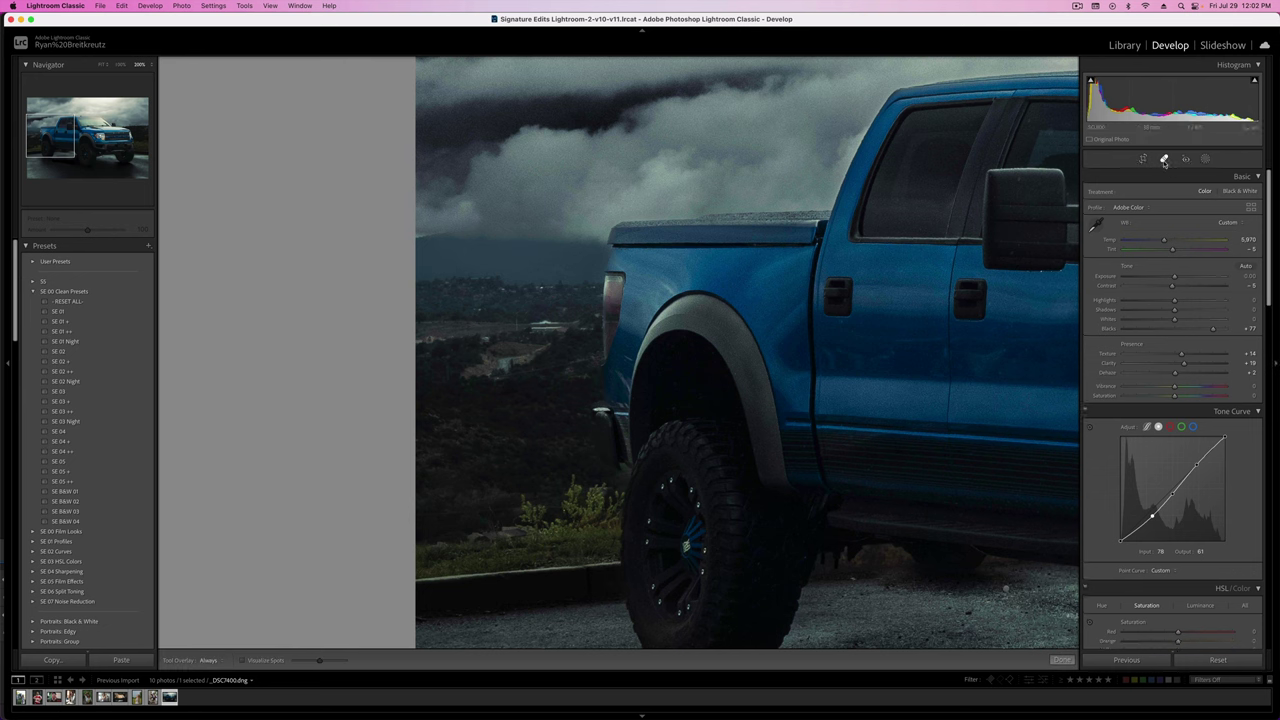
left_click_drag(533, 330, 552, 330)
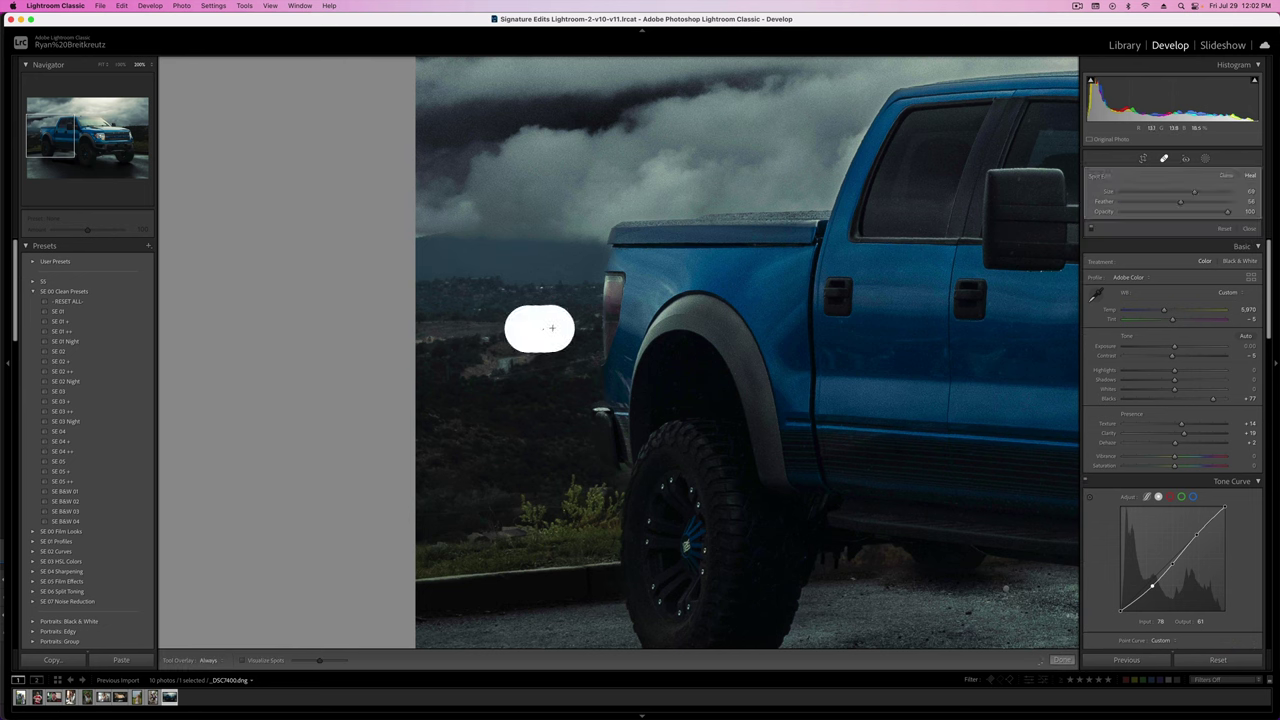
left_click_drag(563, 416, 527, 409)
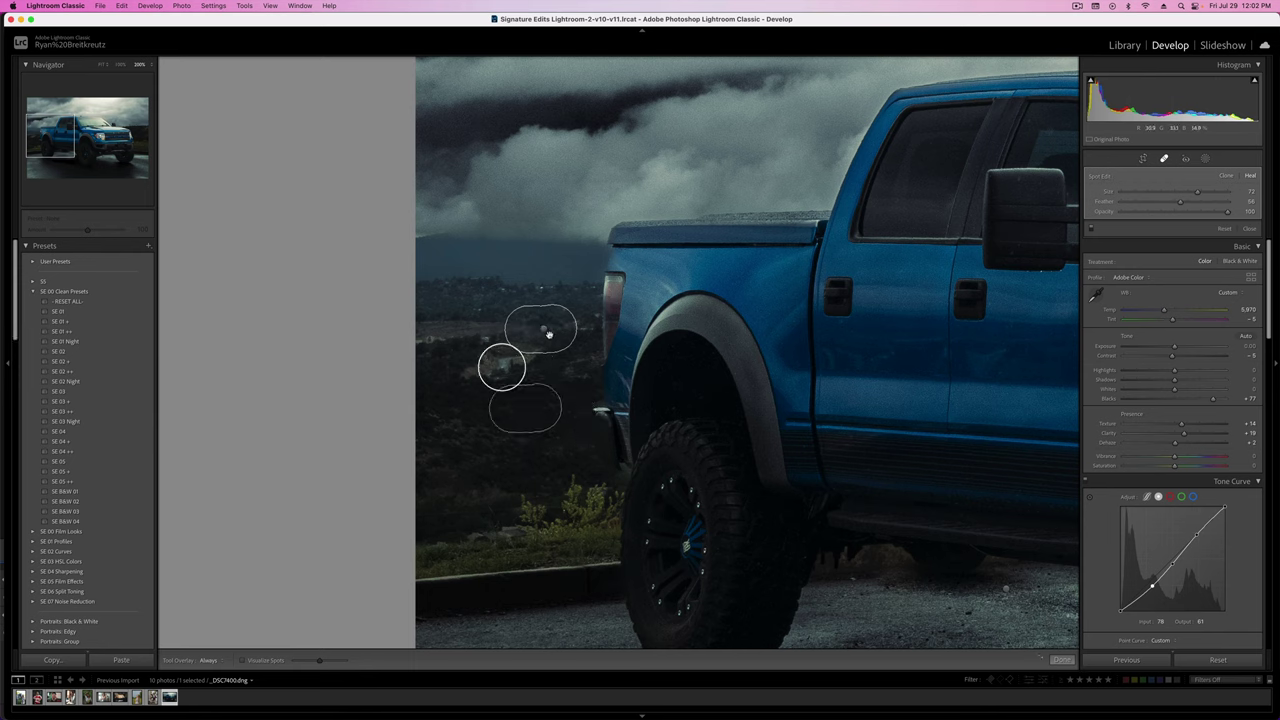
- Heal the remaining light spots on the hillside near the photo's left edge and compare the edit with the original
left_click(501, 367)
left_click(433, 340)
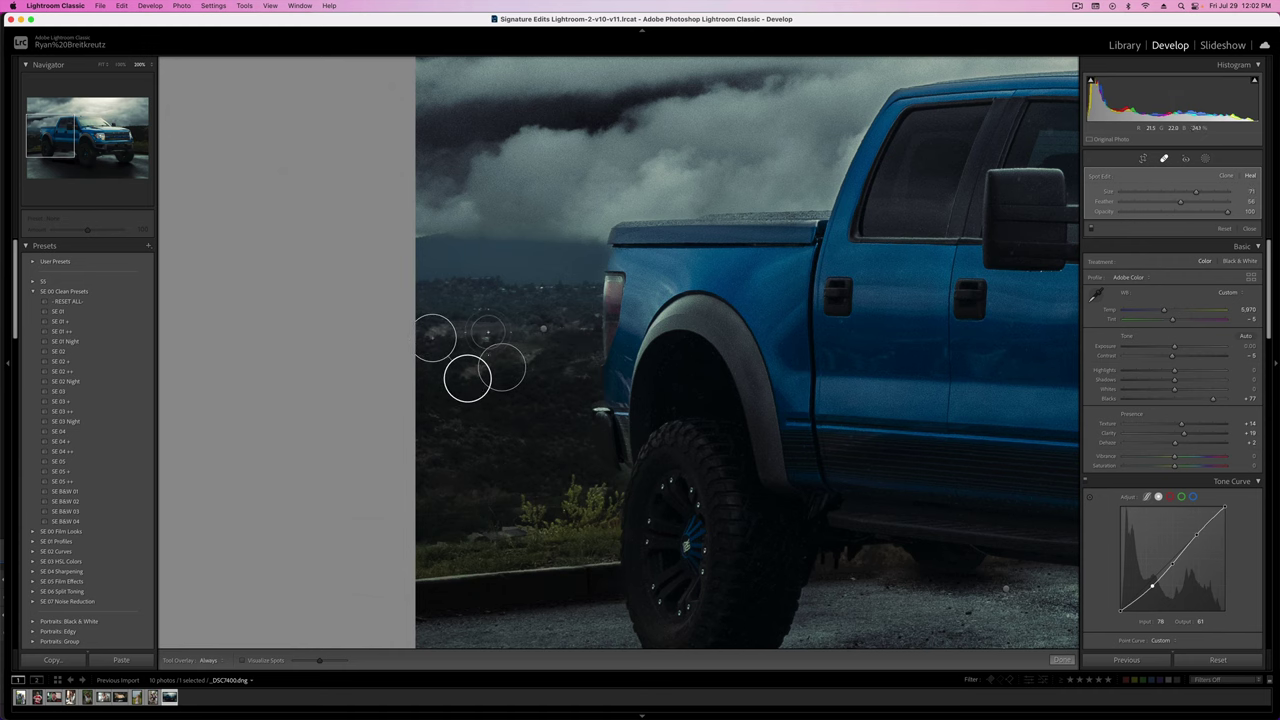
key("z")
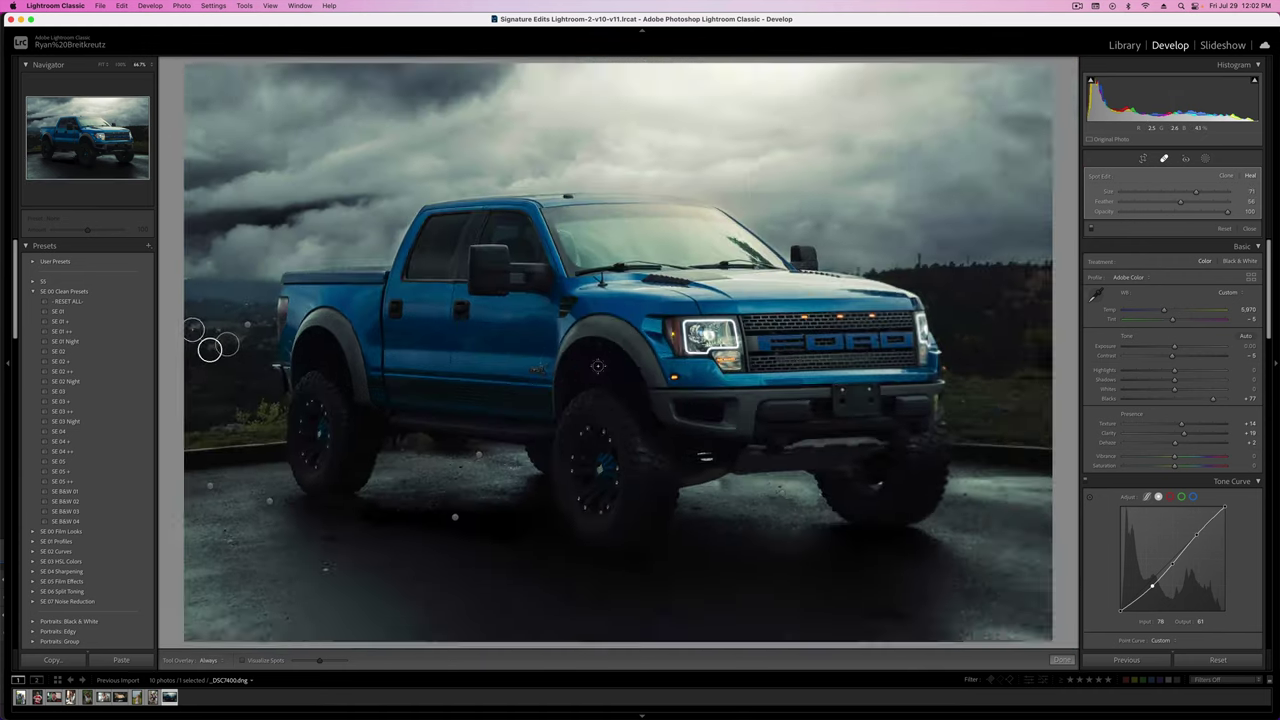
key("q")
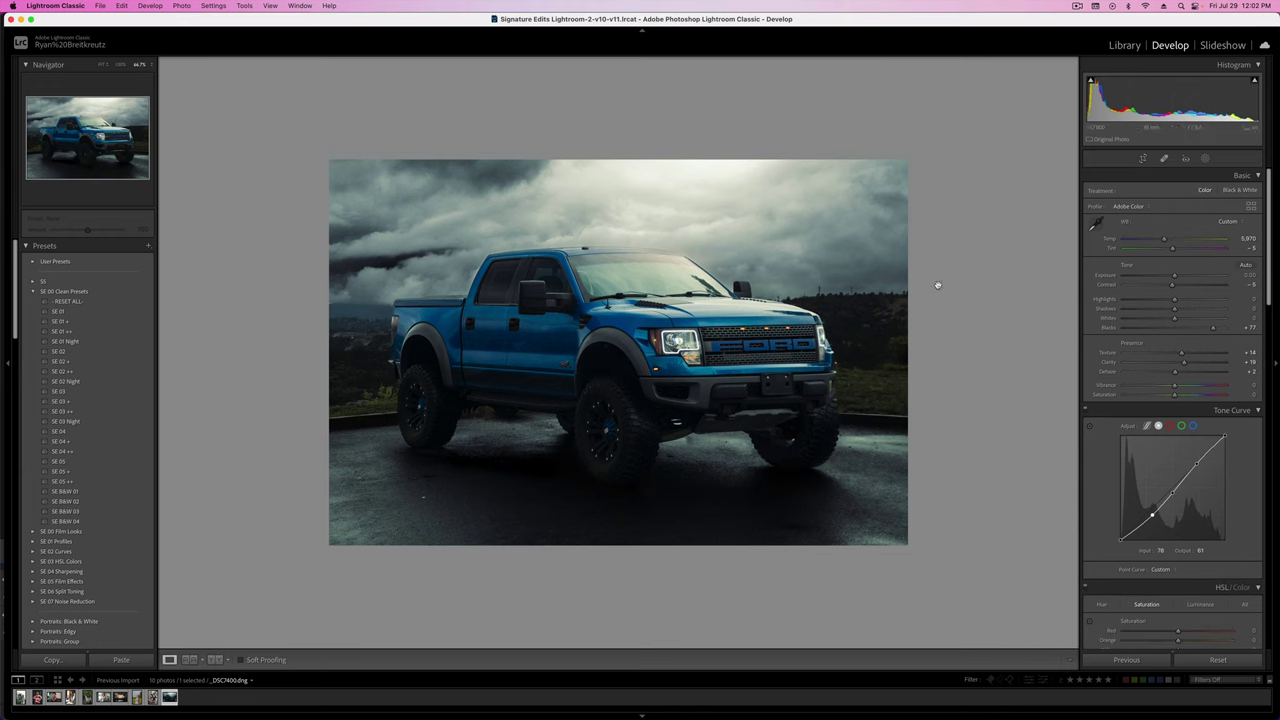
key("backslash")
key("backslash")
key("backslash")
key("backslash")
- Copy the sky's radial gradient within Mask 5, place the copy over the near headlight and grille, and shrink it to a small ellipse
left_click(1205, 158)
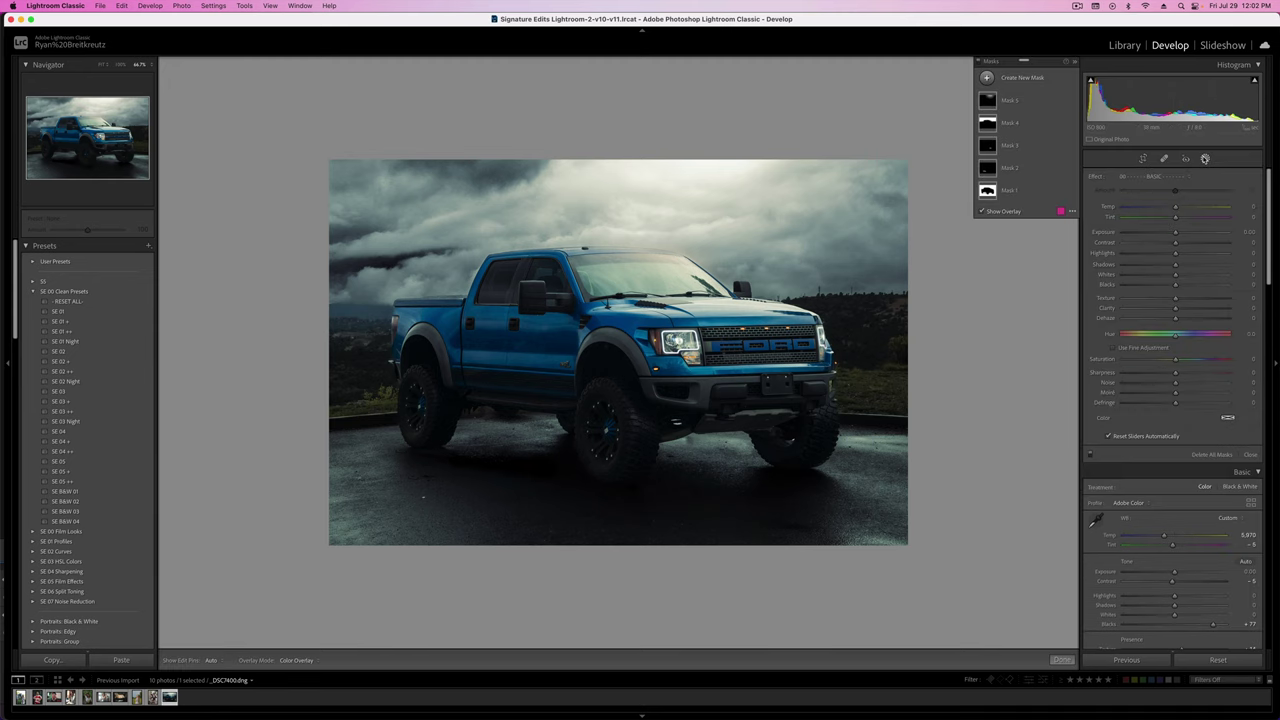
key("shift+m")
left_click(703, 162)
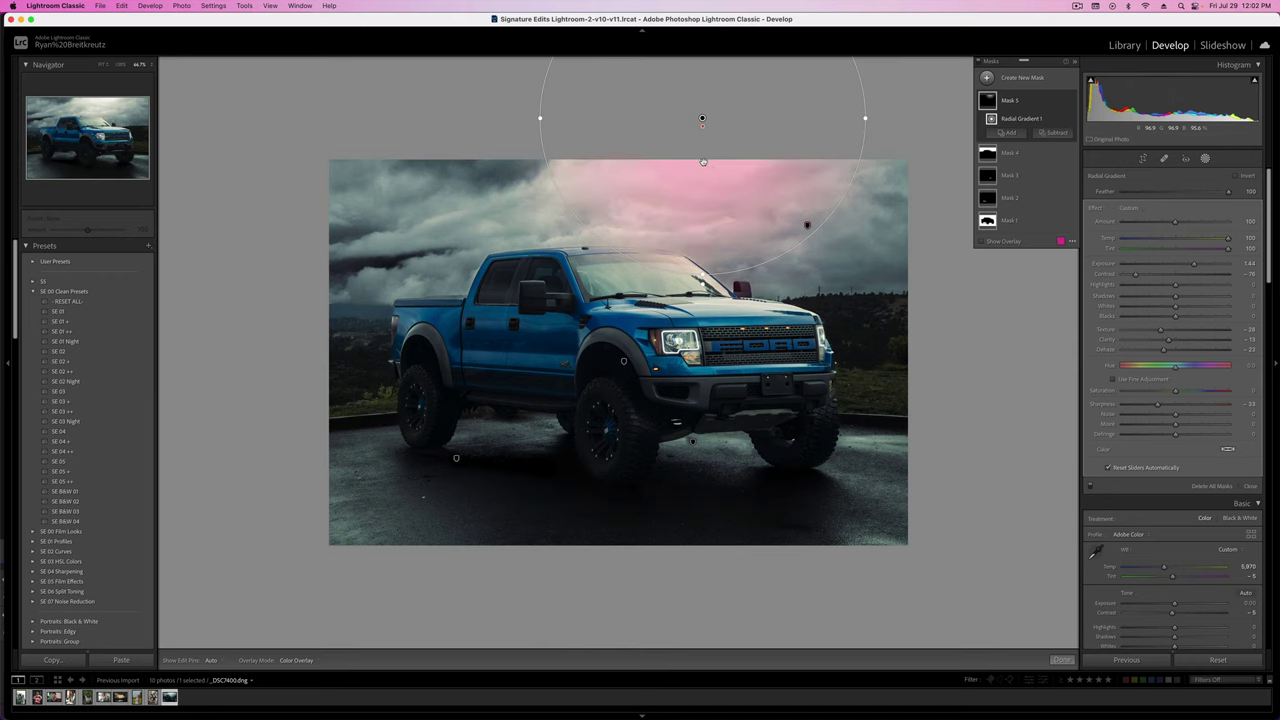
key("super+c")
left_click_drag(703, 162, 699, 381)
left_click_drag(681, 193, 685, 368)
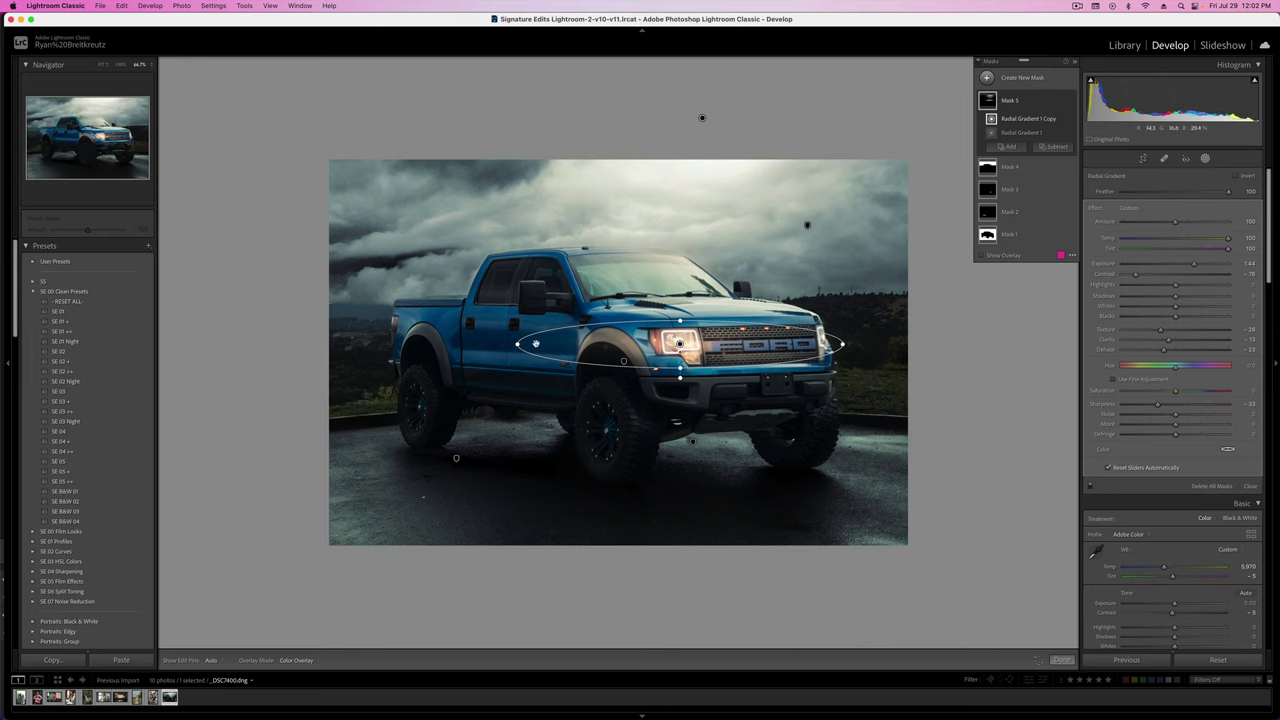
left_click_drag(515, 343, 689, 341)
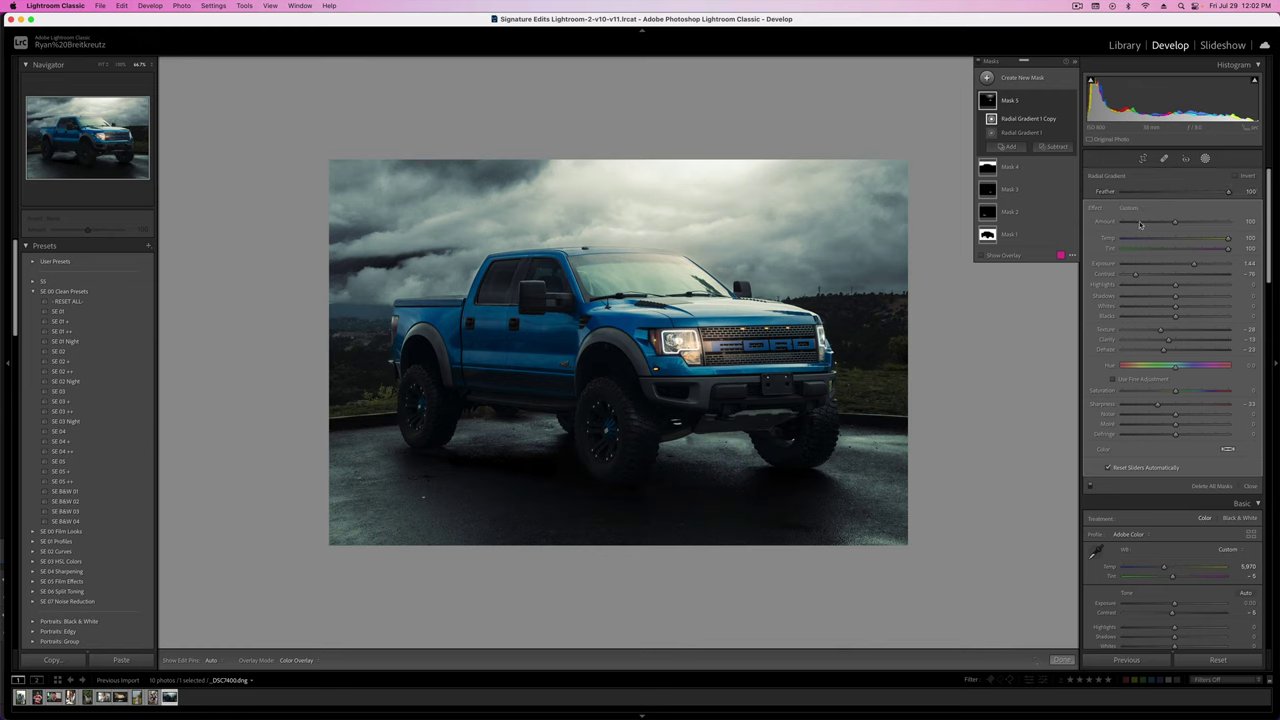
left_click(1251, 488)
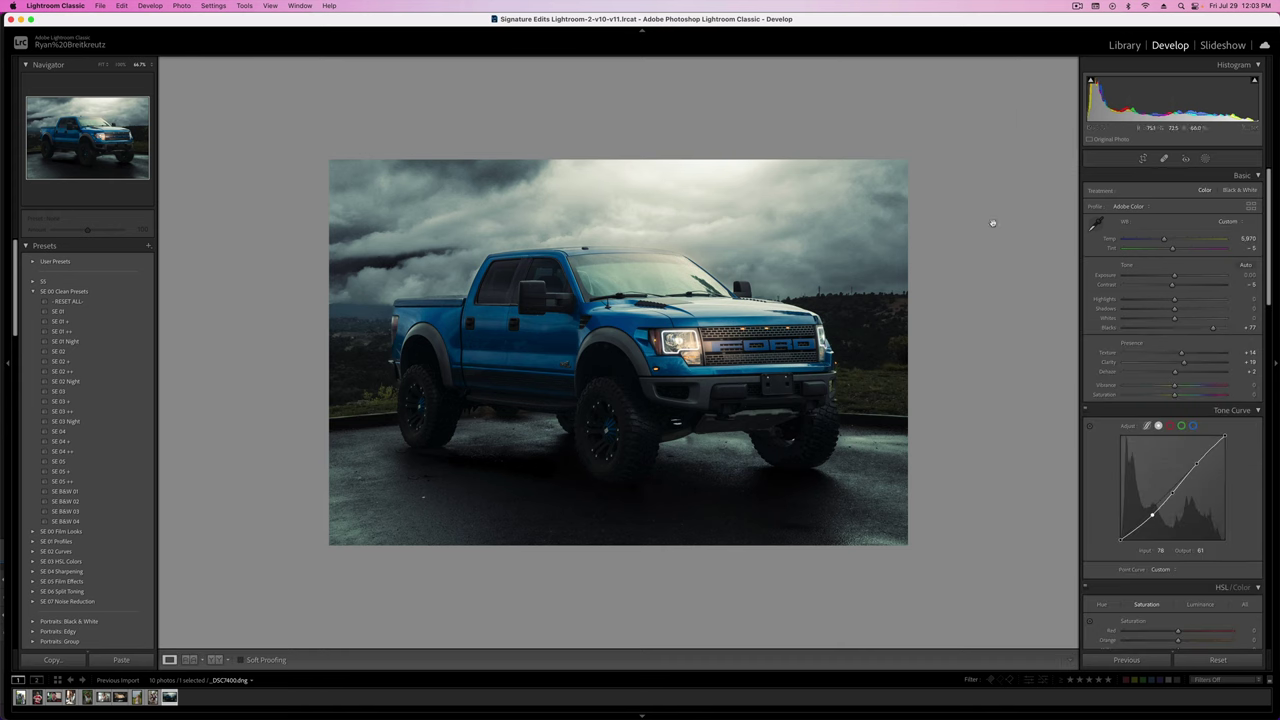
- Duplicate the near headlight's radial gradient in Mask 5, place the copy over the far headlight, and compare with the original photo
left_click(1206, 159)
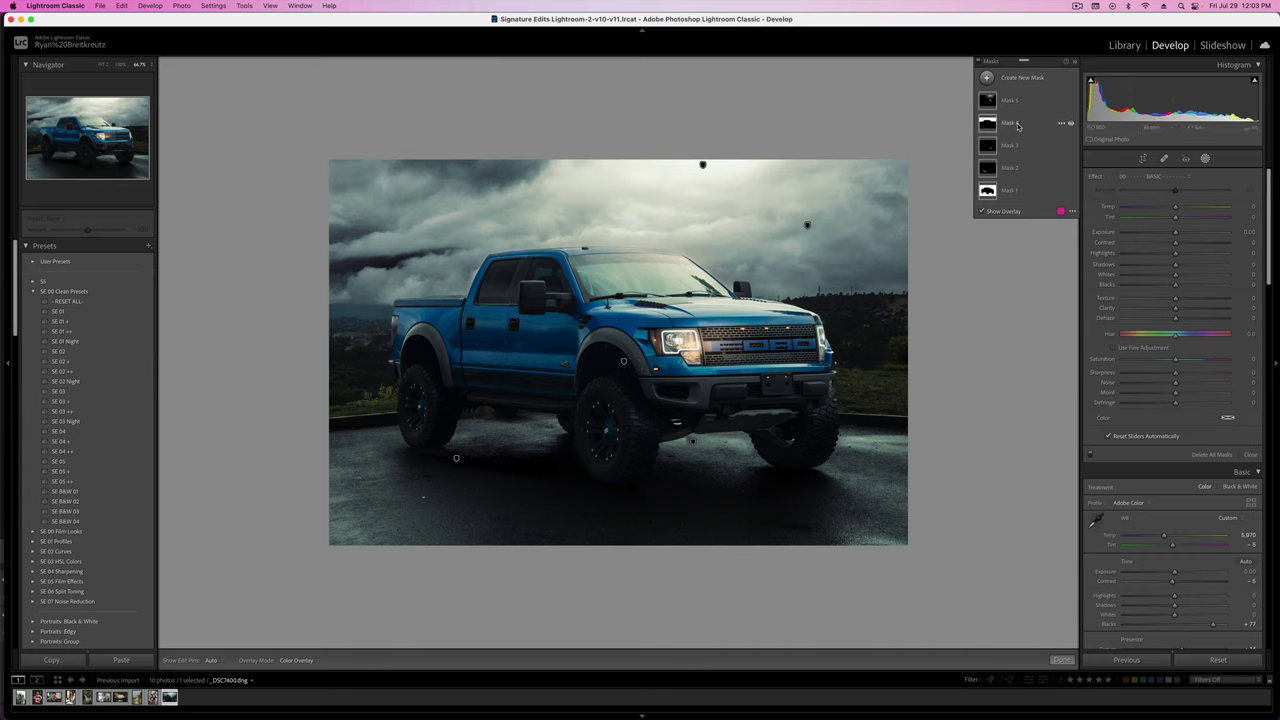
left_click(1016, 147)
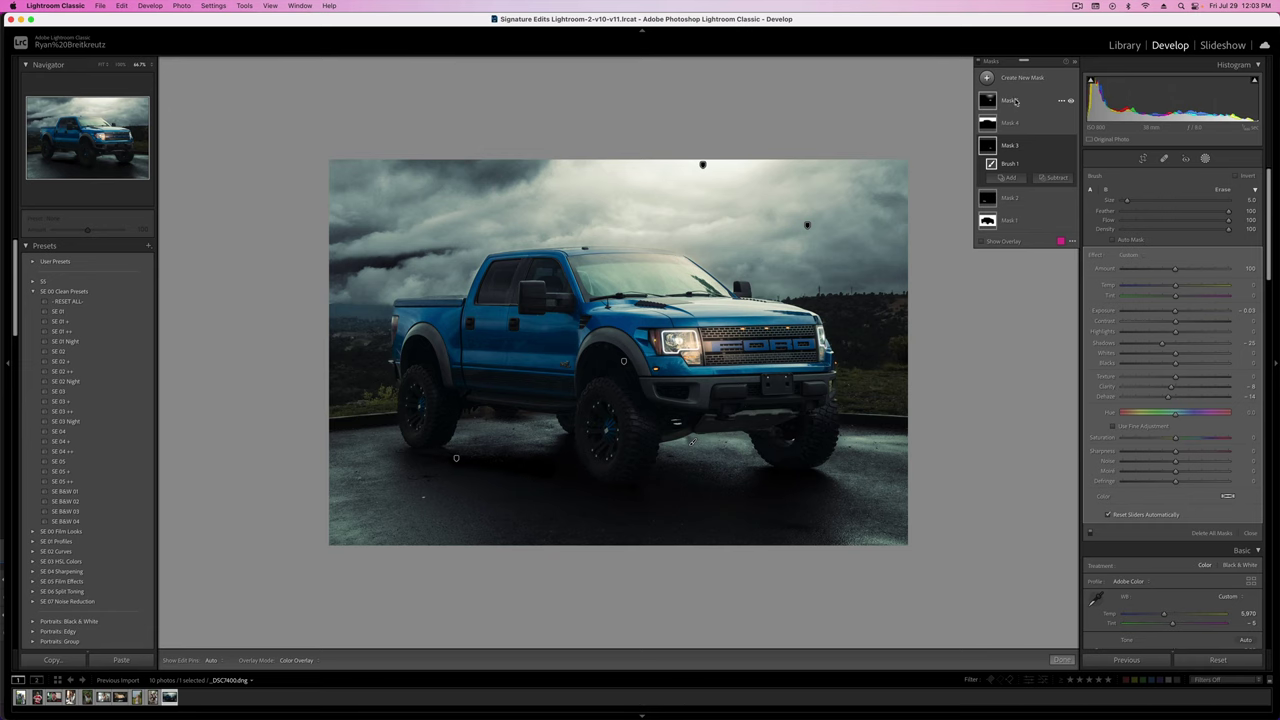
left_click(1011, 101)
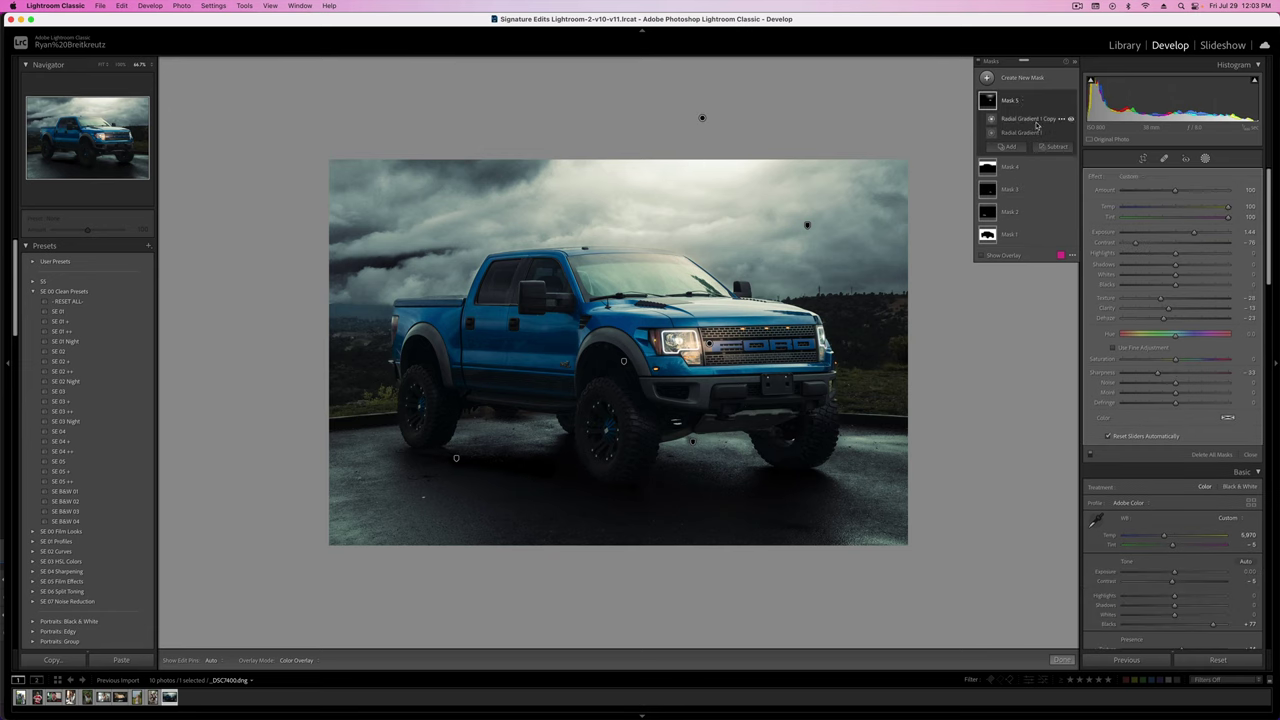
left_click_drag(1034, 122, 1015, 190)
left_click(1022, 120)
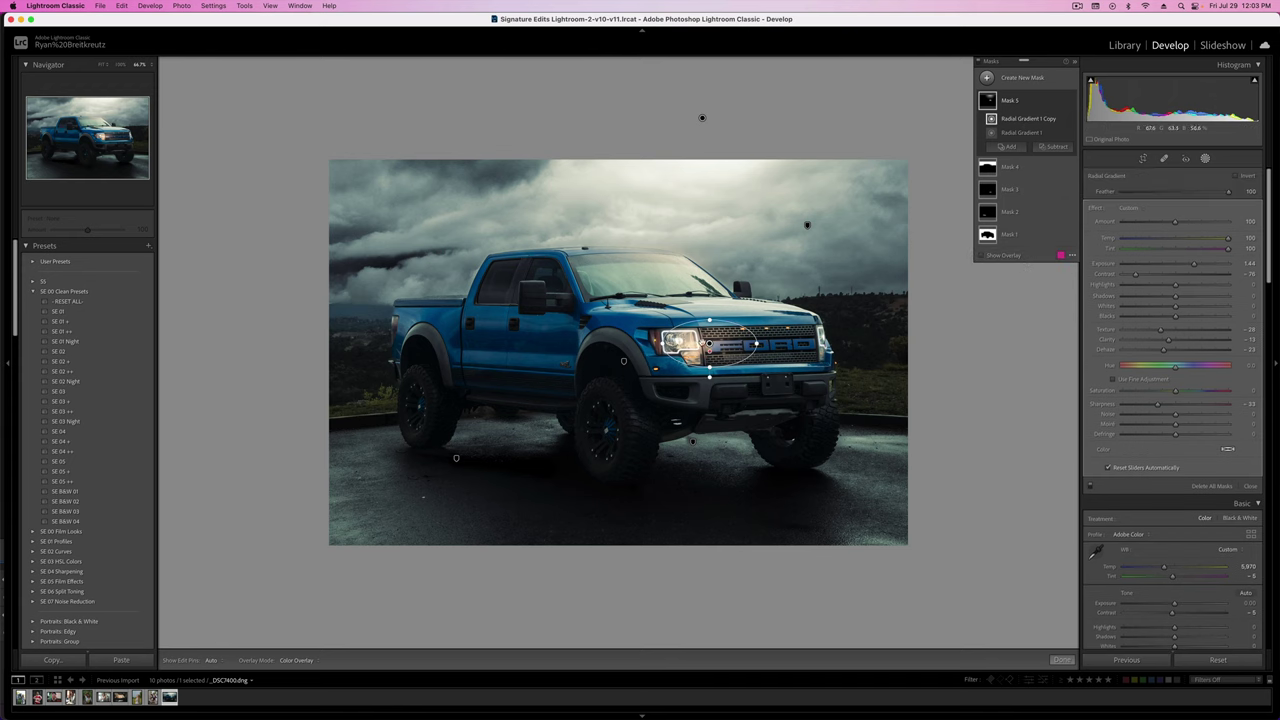
key("super+c")
key("super+v")
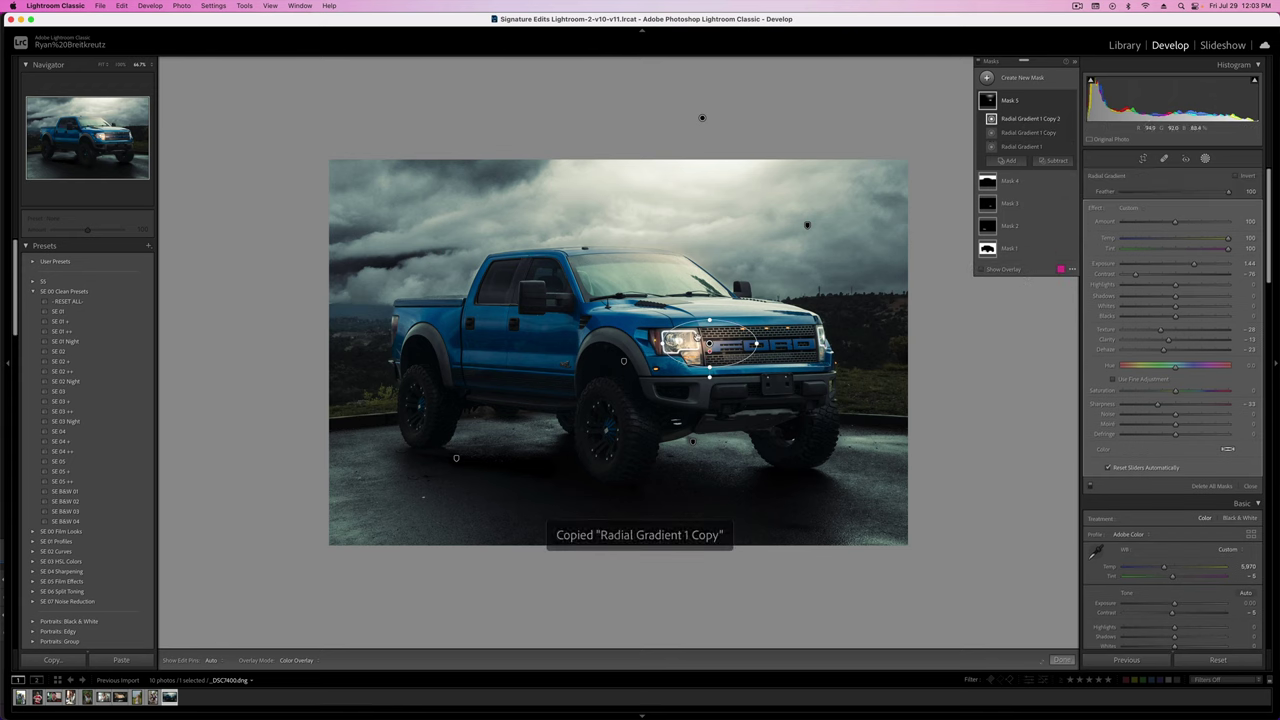
left_click_drag(710, 343, 846, 333)
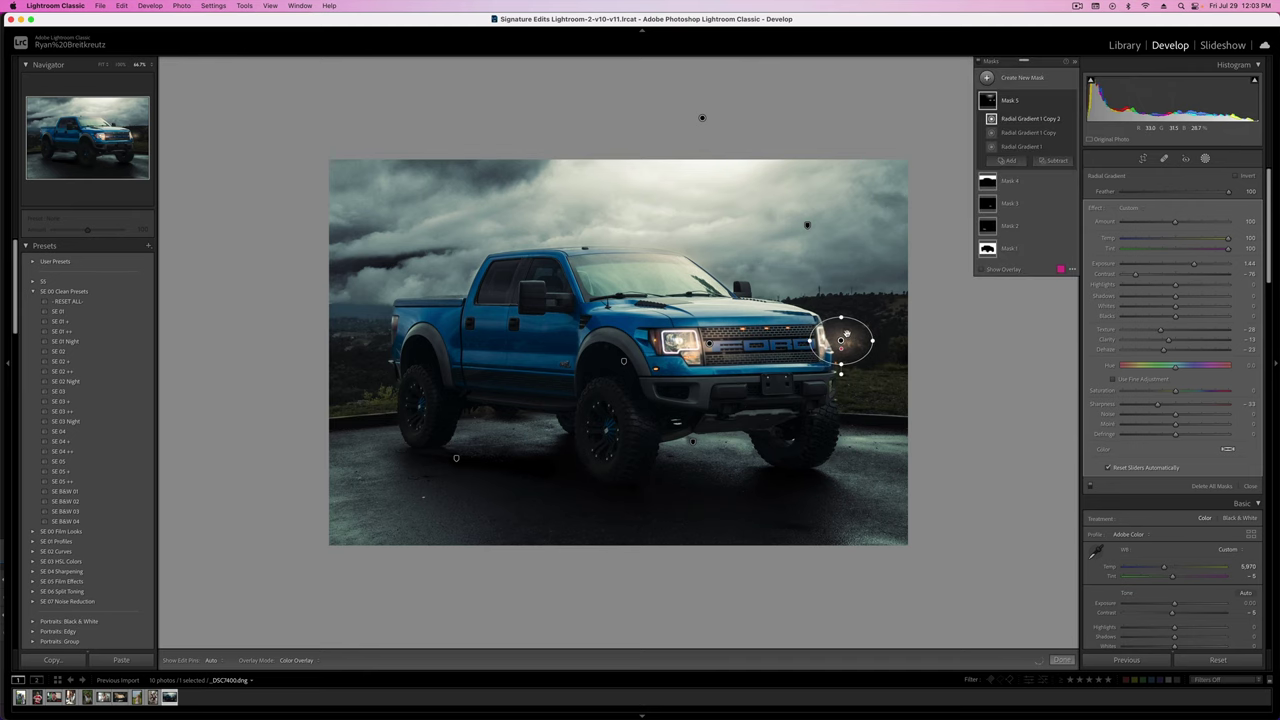
key("shift+w")
key("backslash")
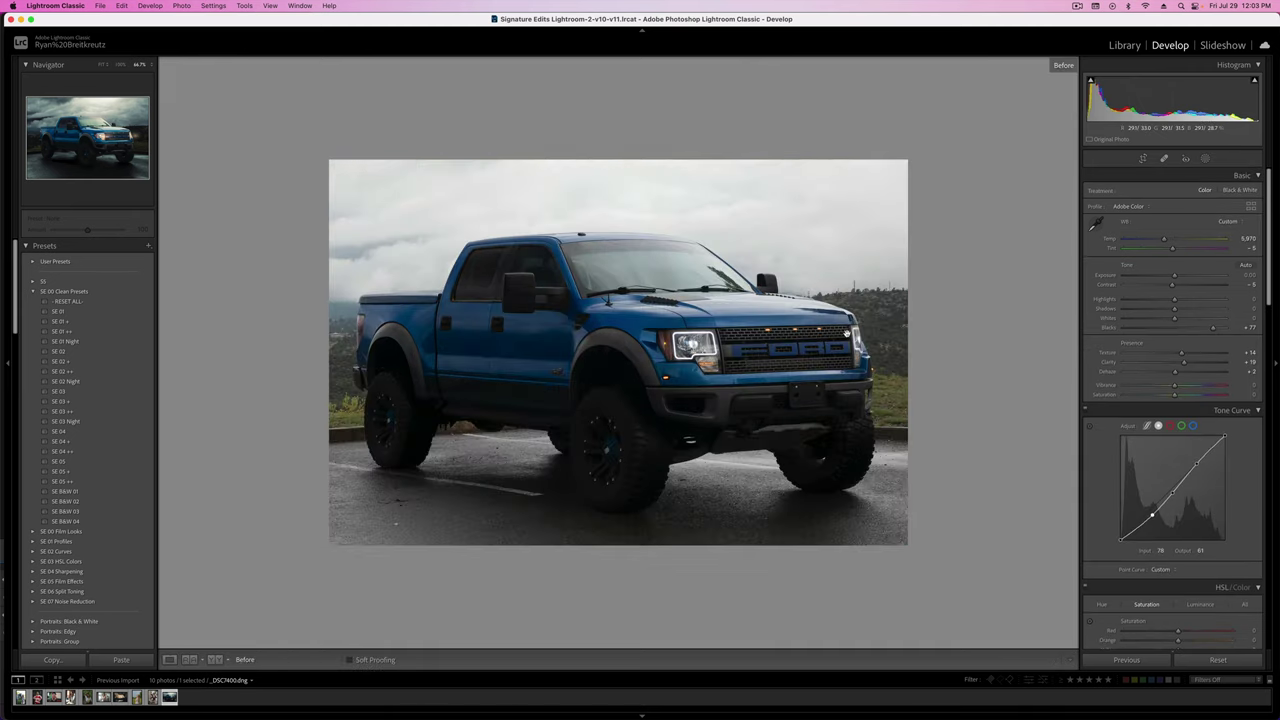
key("backslash")
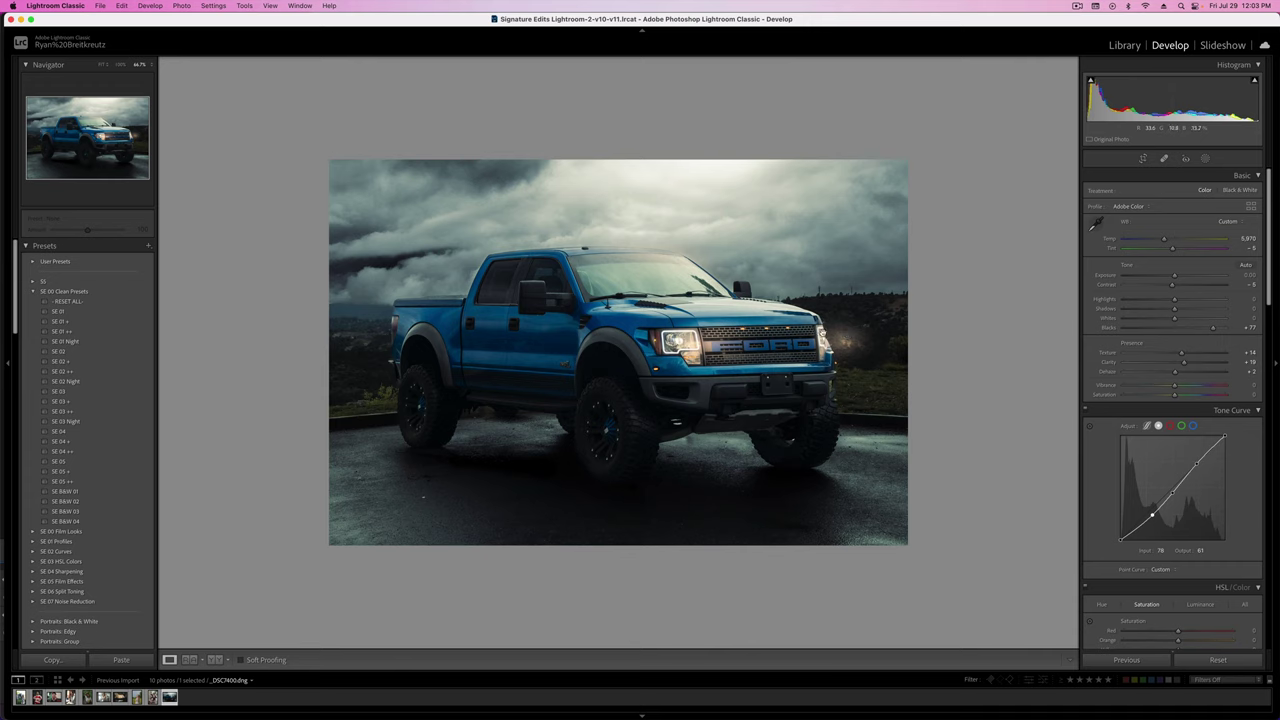
- Center the far headlight's radial gradient closer to the lamp and reduce Mask 5's amount to 50
key("k")
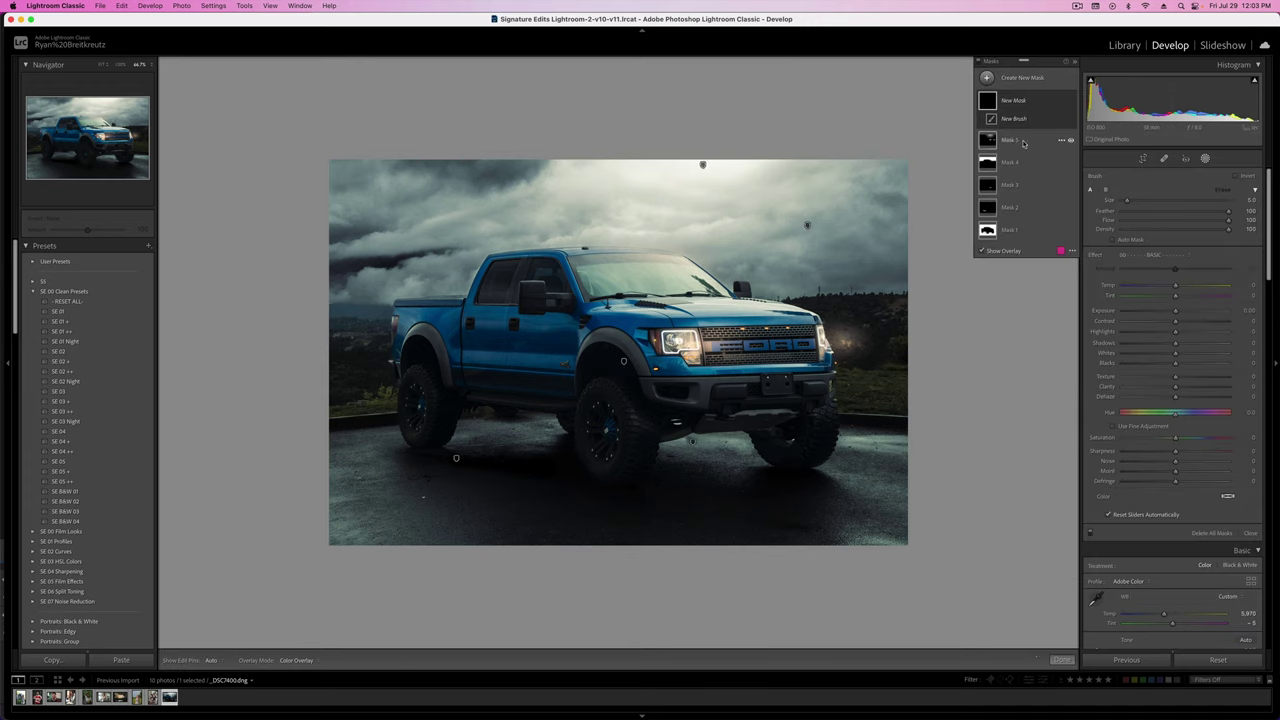
left_click(1022, 140)
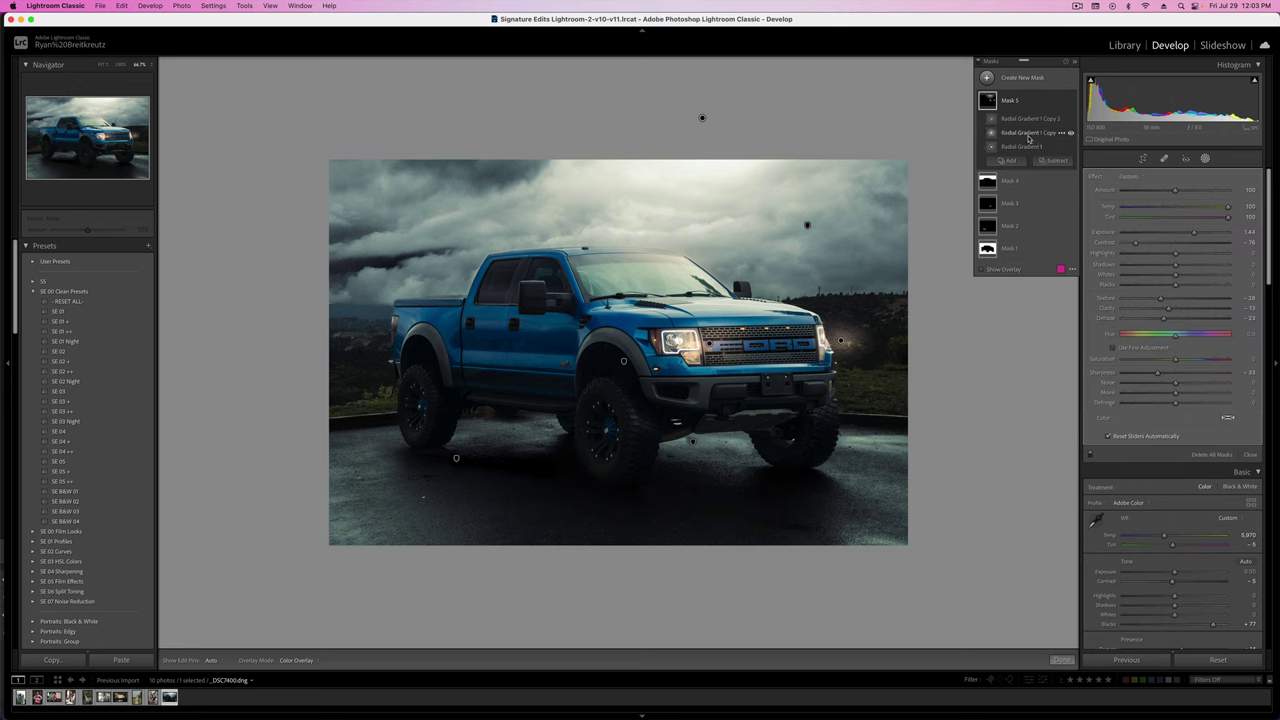
left_click(1030, 118)
left_click_drag(840, 341, 830, 341)
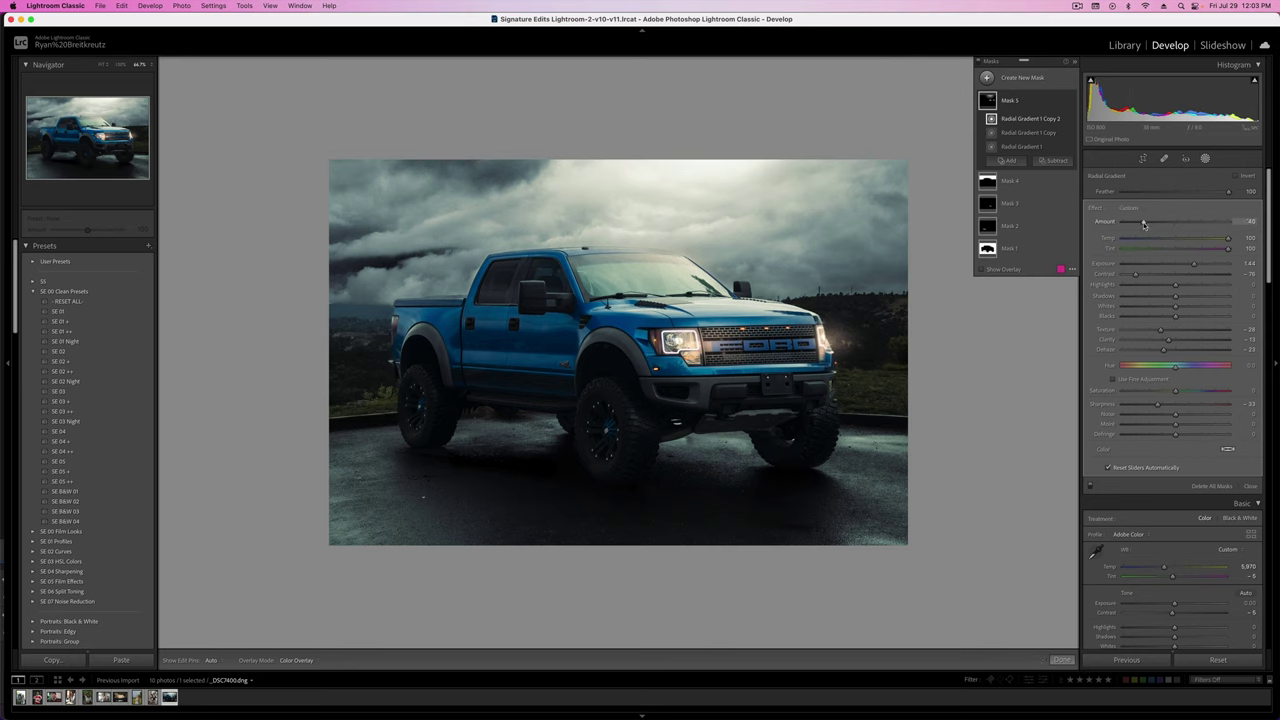
left_click_drag(1184, 228, 1148, 224)
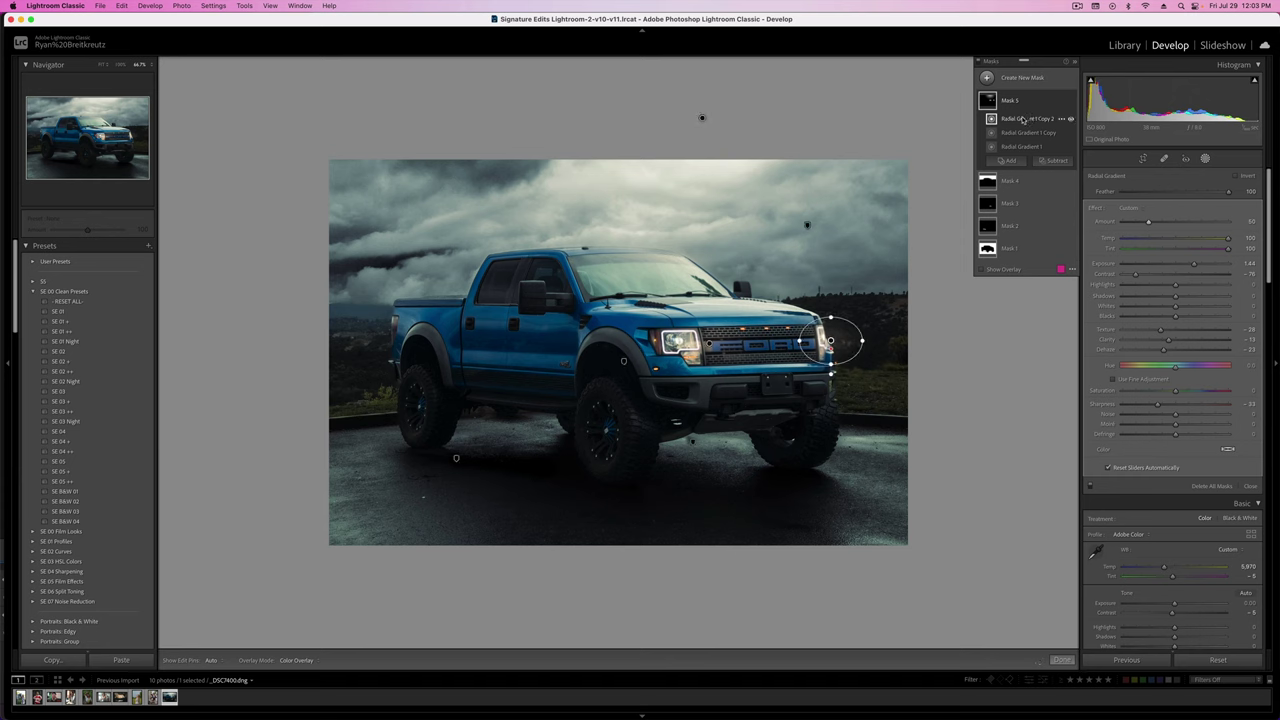
- Duplicate Radial Gradient 1 in Mask 5, align the copy over the original sky glow, and close masking
left_click(1019, 150)
right_click(1020, 149)
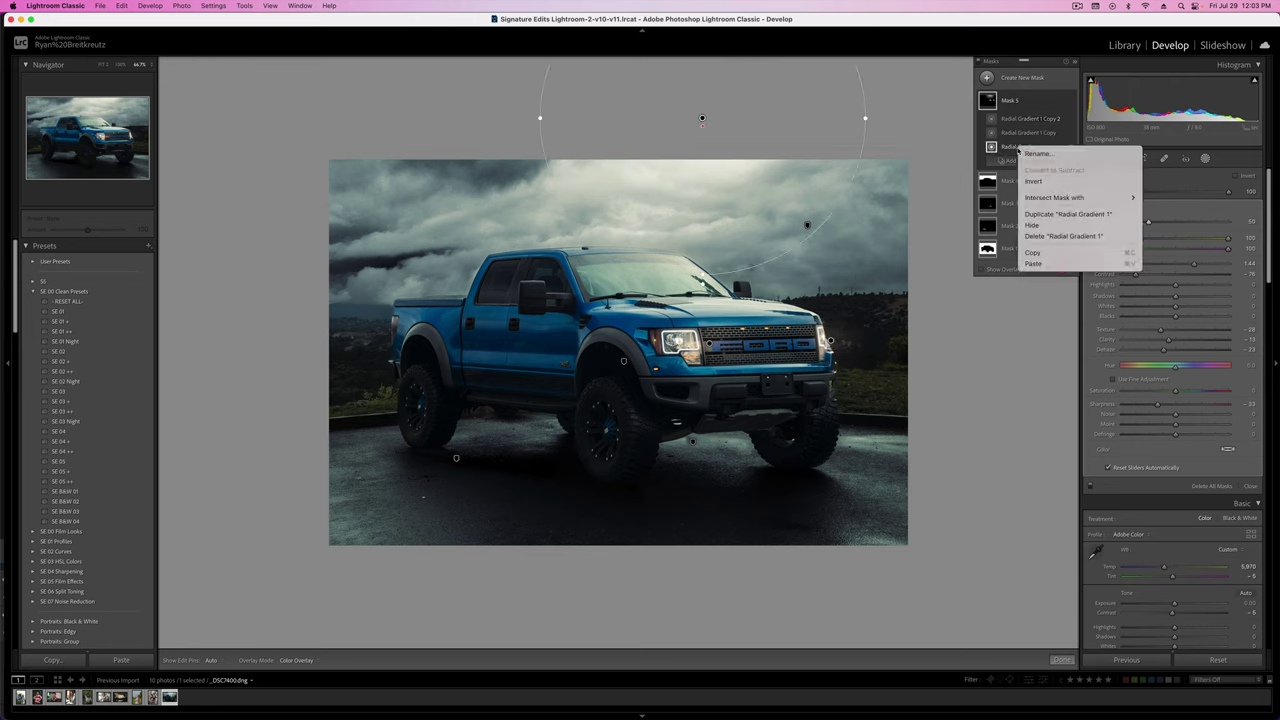
left_click(1048, 216)
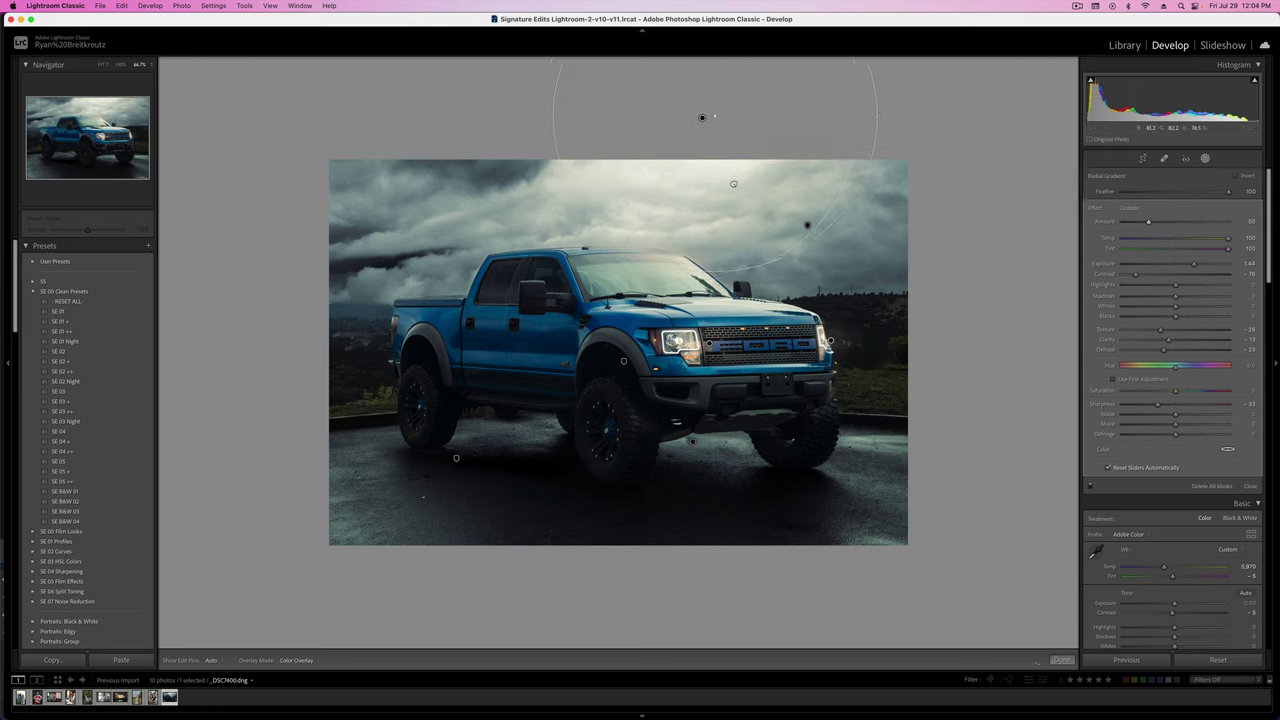
left_click_drag(733, 184, 719, 187)
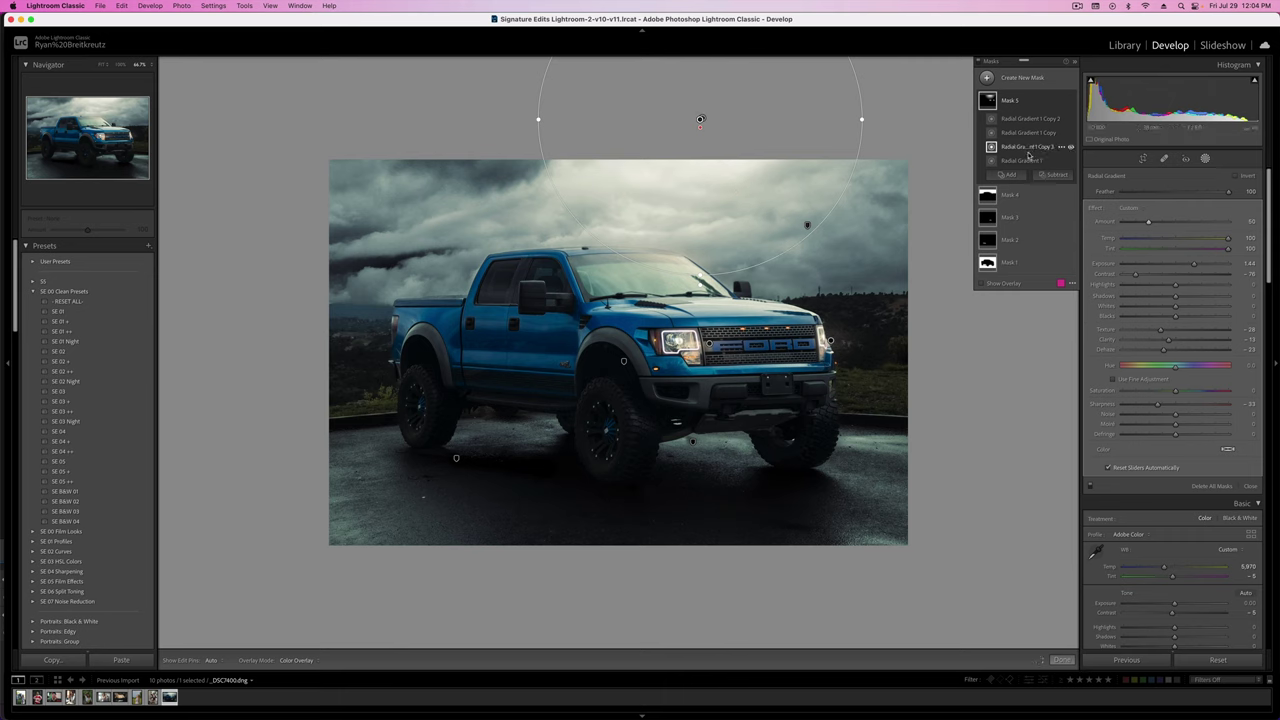
key("Escape")
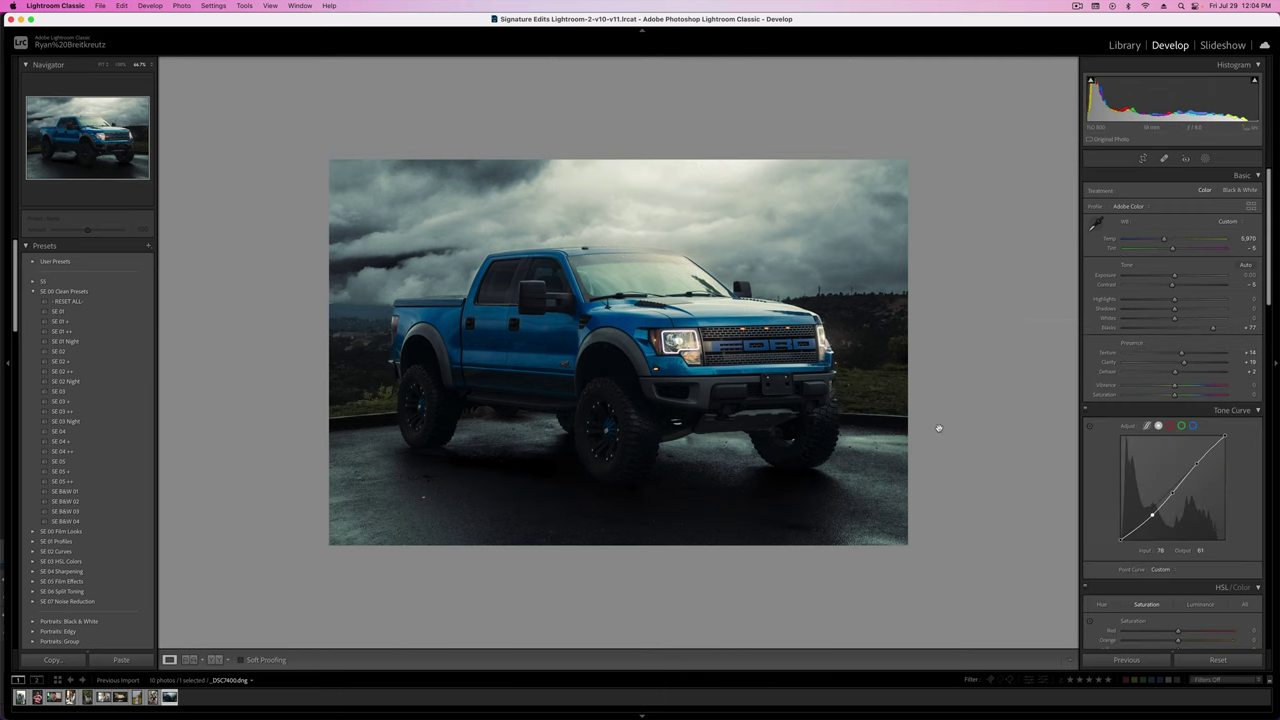
- Paint a new brush mask over the truck's bed side, rear fender, side windows and near mirror
key("shift+w")
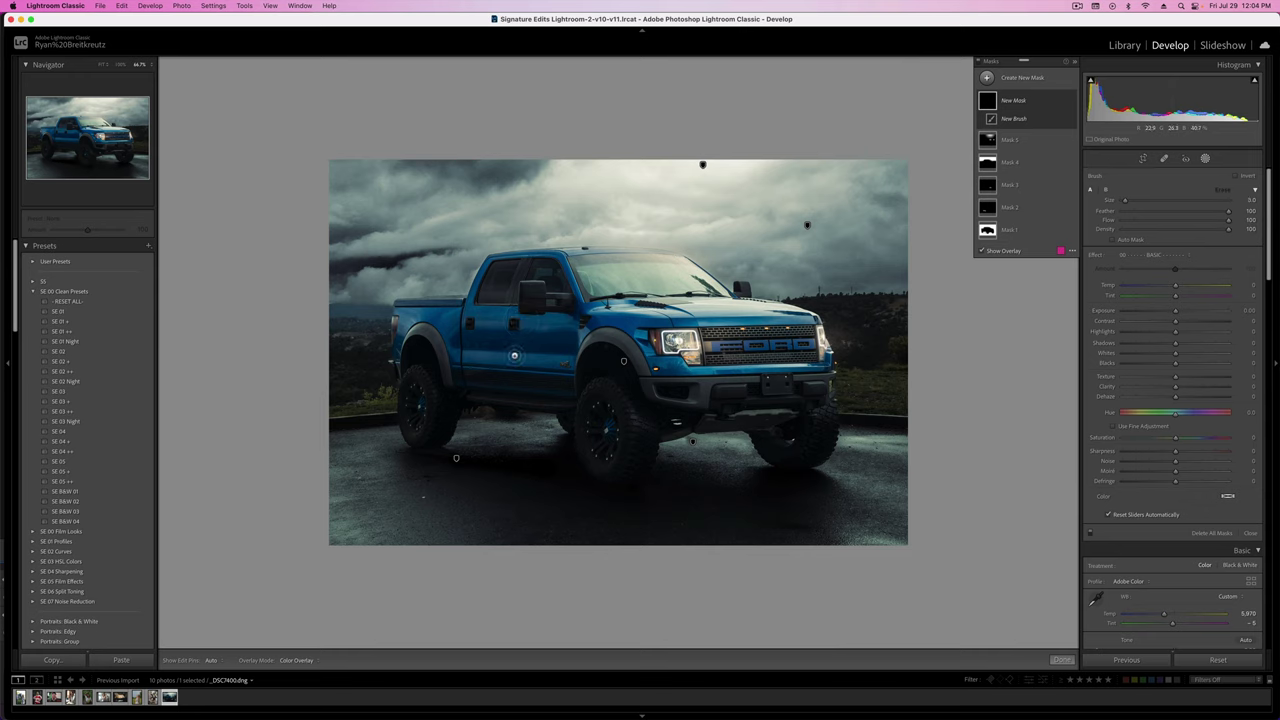
mouse_move(405, 310)
left_mouse_down()
mouse_move(457, 305)
mouse_move(465, 398)
left_mouse_up()
left_click_drag(400, 346, 440, 340)
left_click_drag(490, 268, 481, 303)
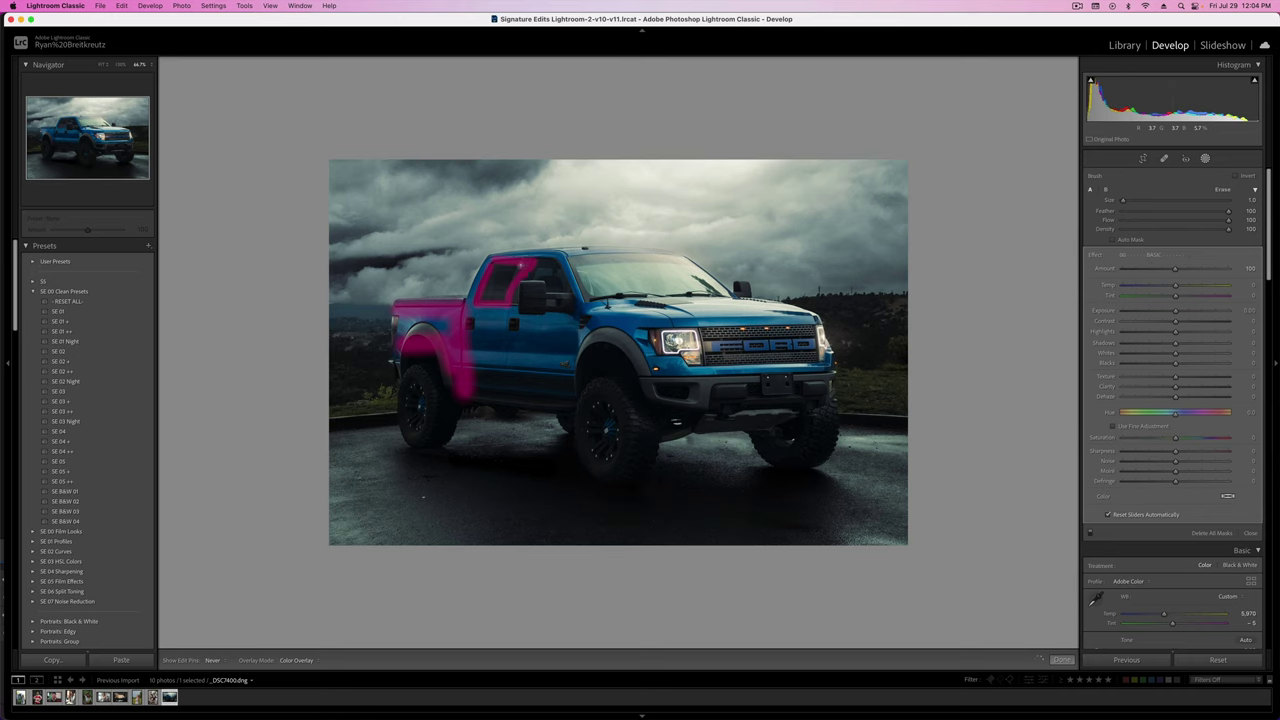
mouse_move(521, 285)
left_mouse_down()
mouse_move(520, 310)
mouse_move(545, 305)
mouse_move(538, 285)
mouse_move(574, 303)
left_mouse_up()
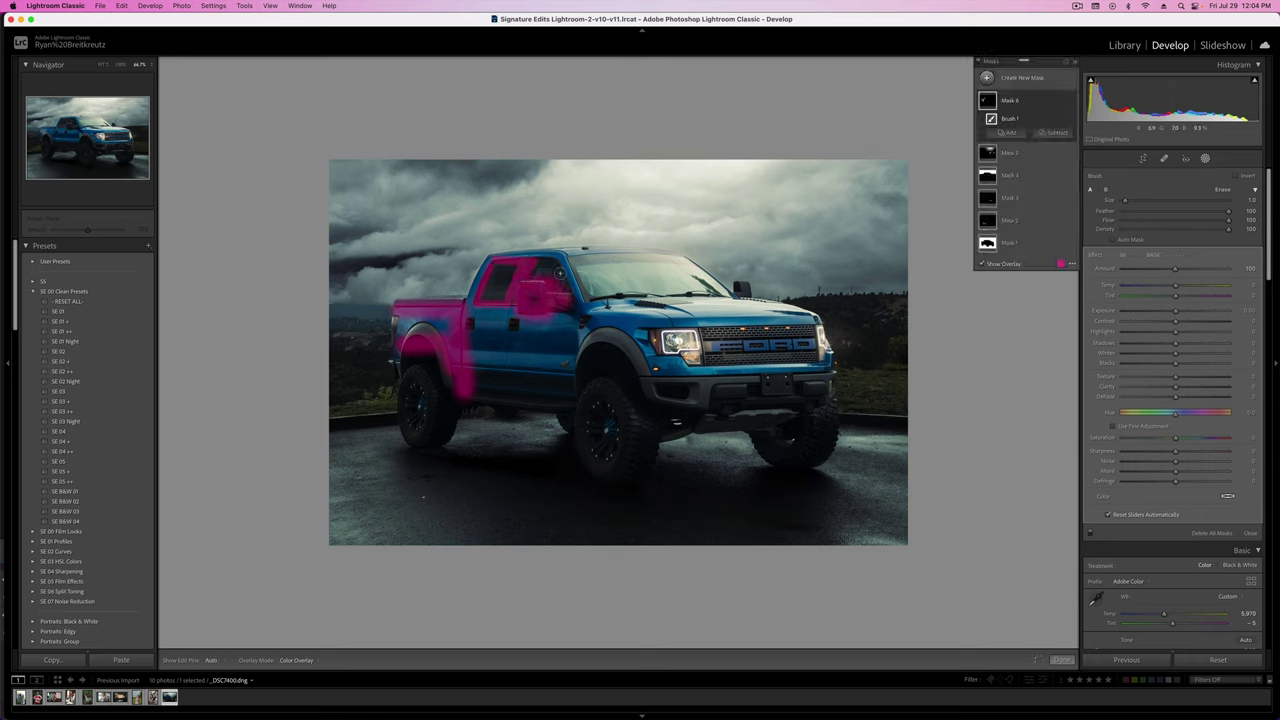
- Extend the brush mask over the windshield, the grille around the headlight, and the front bumper
key("[")
mouse_move(538, 261)
left_mouse_down()
mouse_move(569, 292)
mouse_move(600, 298)
mouse_move(718, 293)
left_mouse_up()
mouse_move(647, 333)
left_mouse_down()
mouse_move(700, 370)
mouse_move(702, 330)
mouse_move(740, 350)
mouse_move(812, 338)
mouse_move(750, 356)
mouse_move(815, 362)
mouse_move(816, 325)
mouse_move(709, 331)
left_mouse_up()
left_click_drag(773, 360, 802, 358)
left_click_drag(688, 390, 848, 390)
left_click(719, 390)
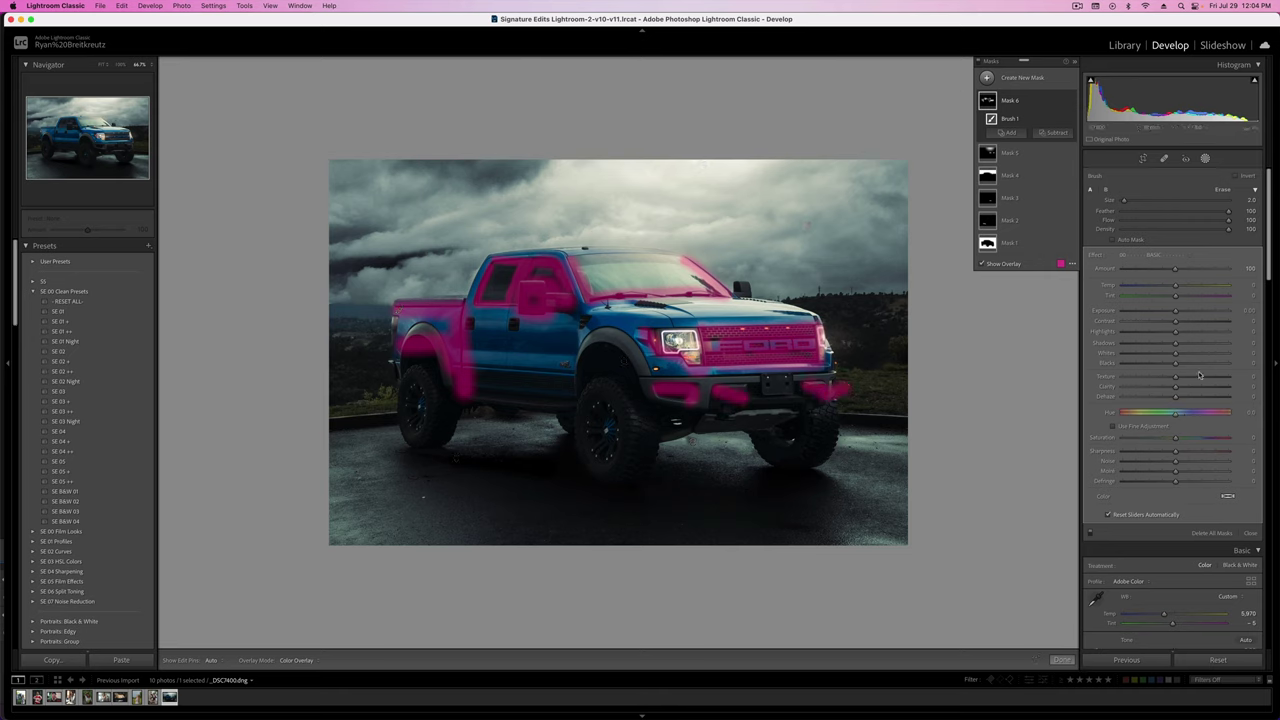
- Darken Mask 6's Shadows to about -13 and set its Clarity to 21
left_click(1151, 345)
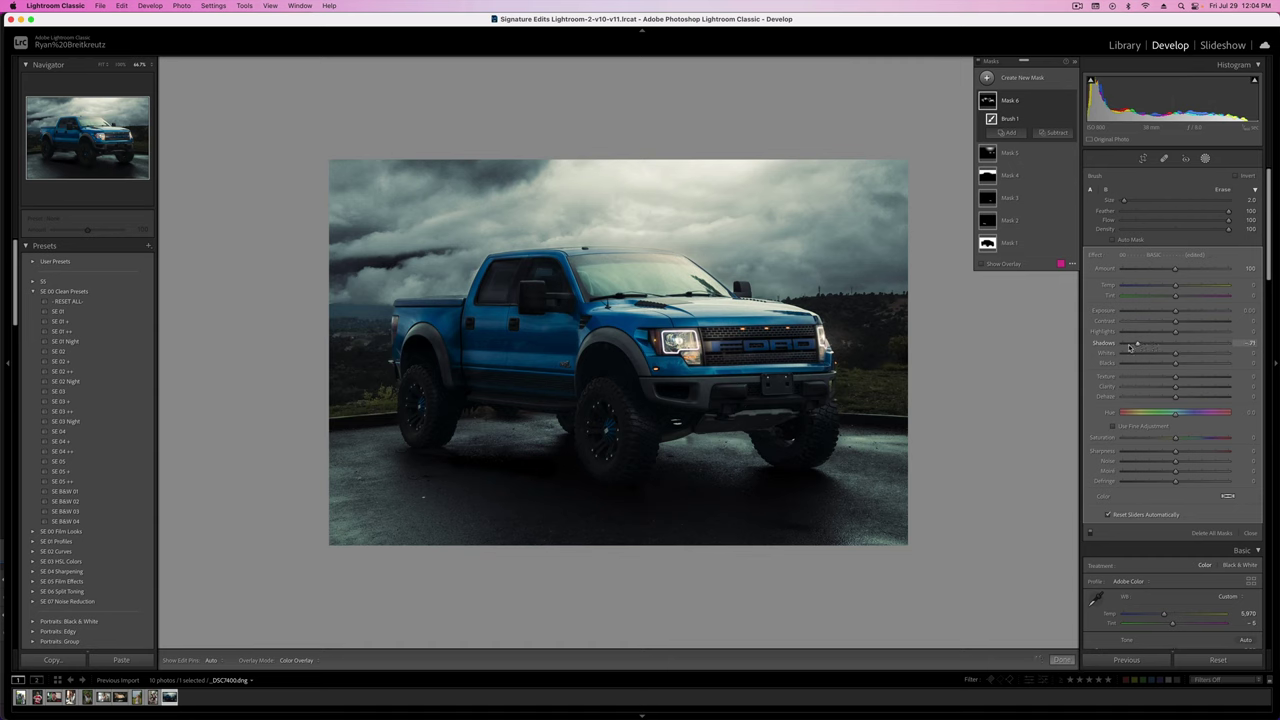
left_click_drag(1130, 346, 1168, 367)
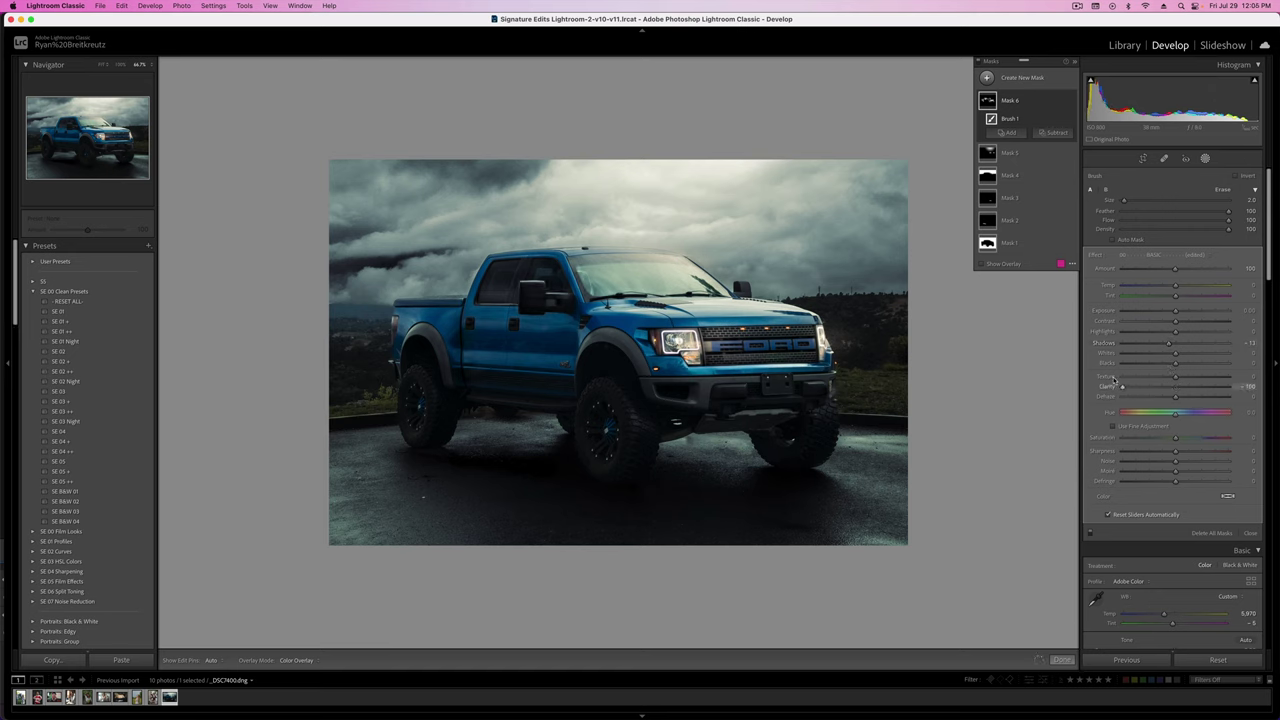
left_click_drag(1121, 386, 1278, 393)
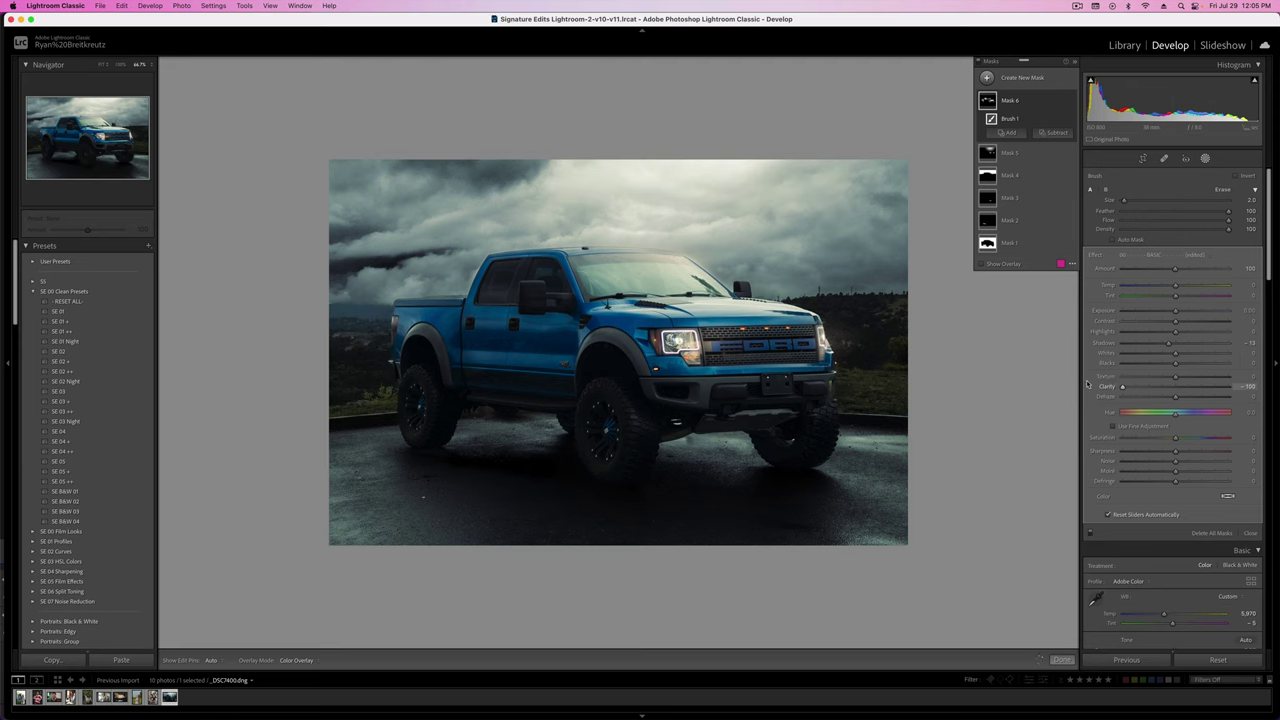
left_click_drag(1122, 386, 1186, 393)
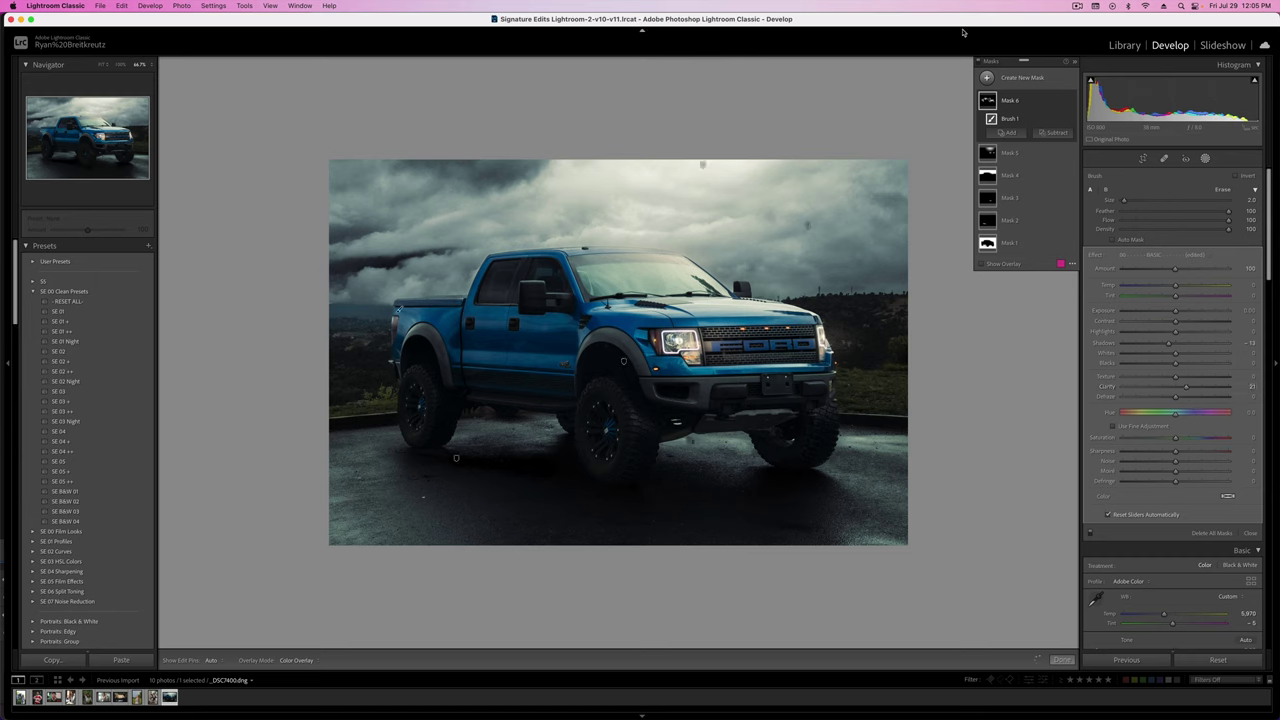
- Paint a new brush mask with a large, fully feathered brush across the whole truck from rear wheel to front grille
key("k")
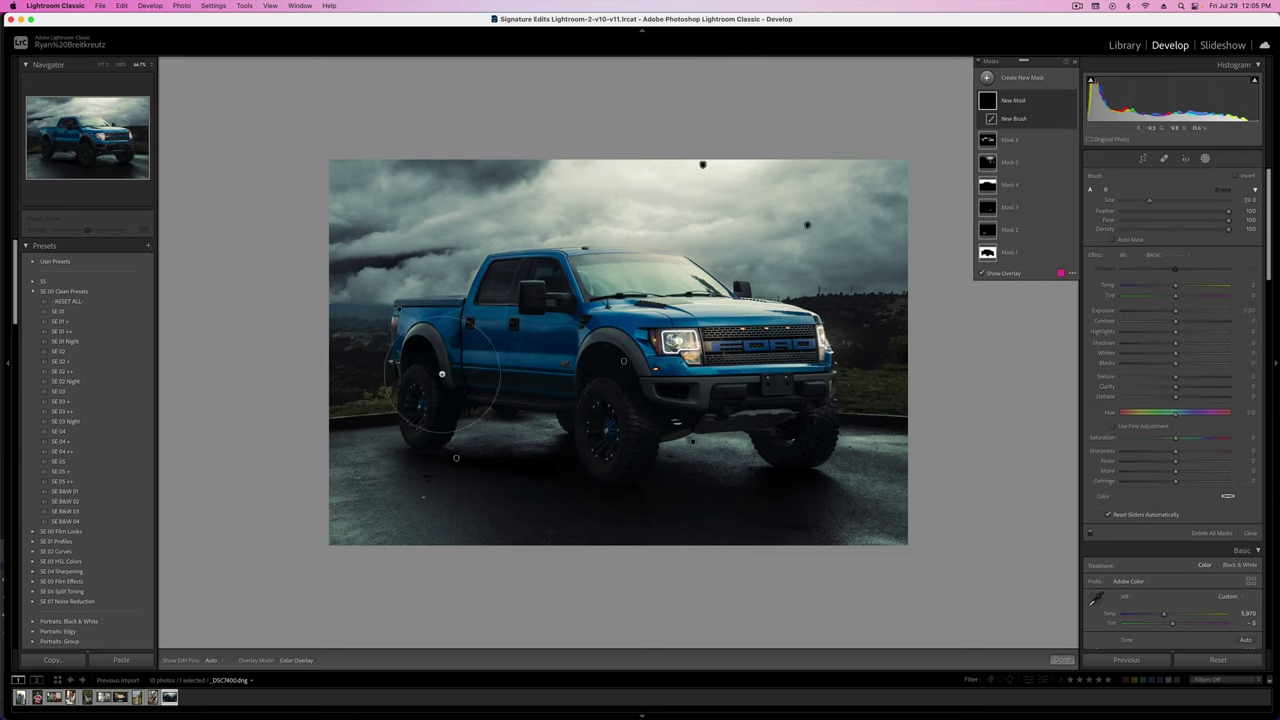
scroll(441, 374, "up", 5)
scroll(492, 336, "down", 3)
mouse_move(462, 356)
left_mouse_down()
mouse_move(590, 342)
mouse_move(776, 377)
left_mouse_up()
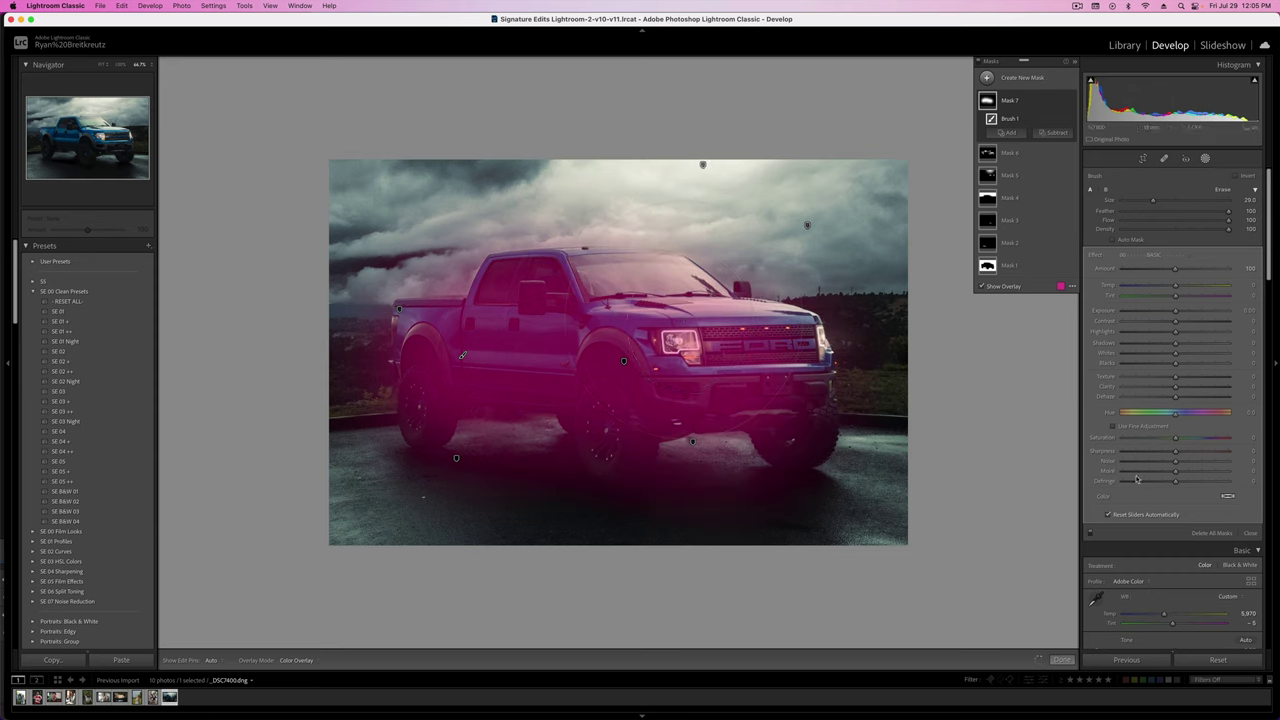
scroll(1185, 485, "down", 1)
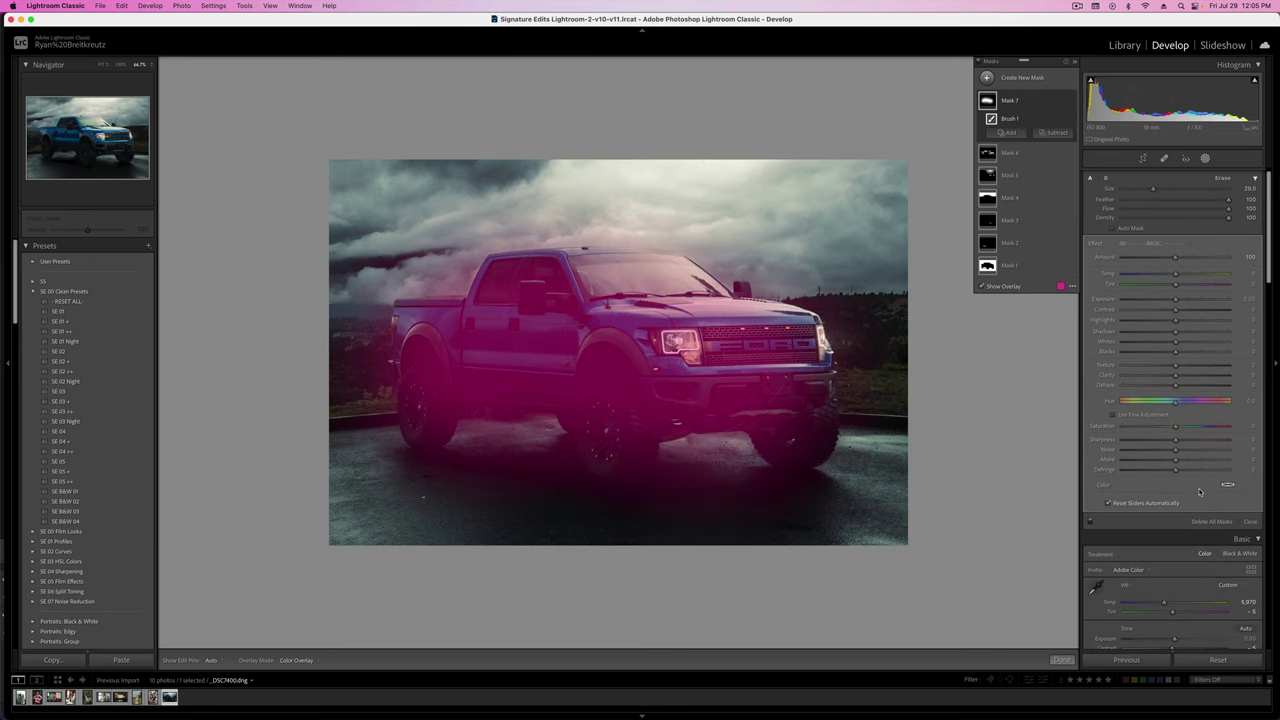
scroll(1200, 491, "up", 1)
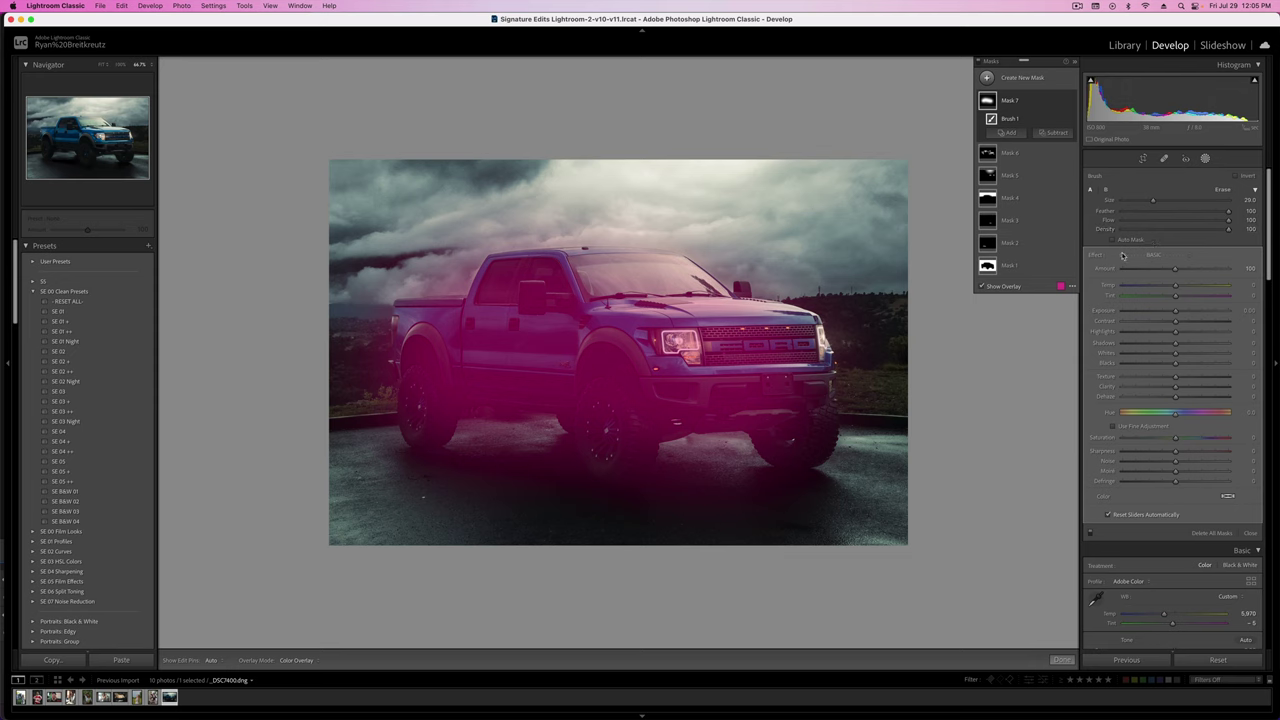
scroll(1122, 256, "down", 3)
scroll(1122, 256, "up", 3)
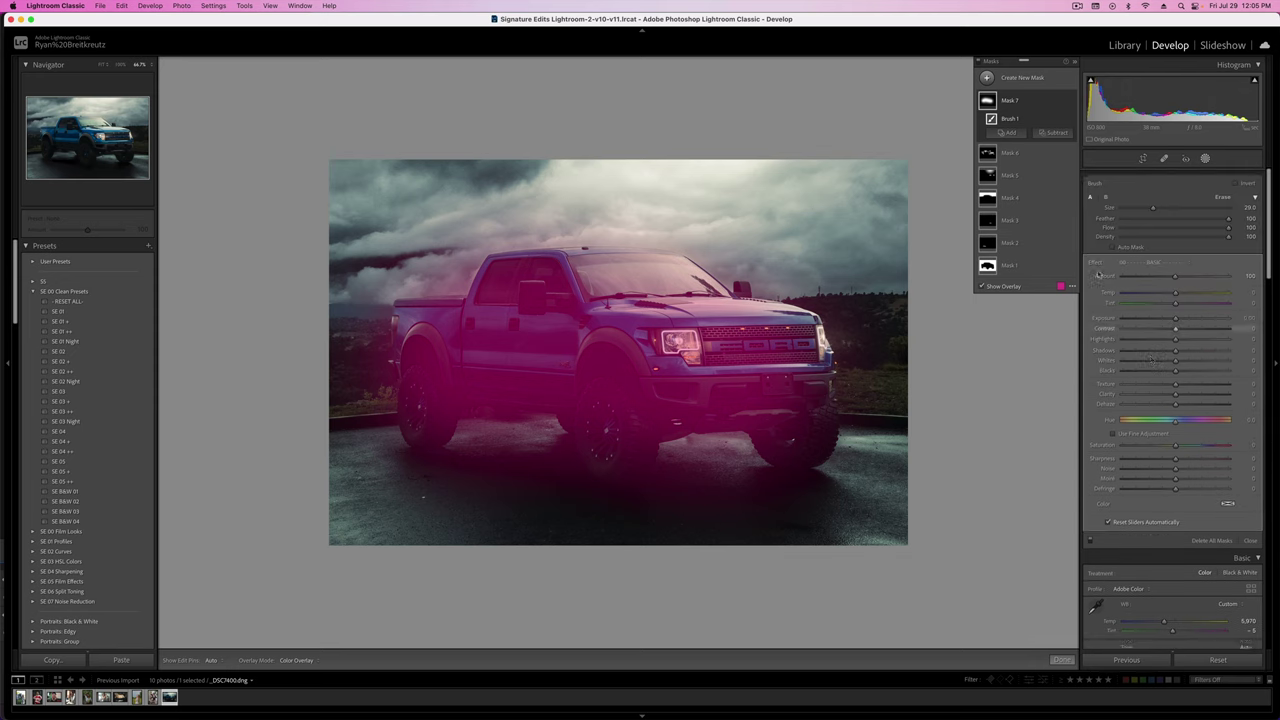
- Try to add a luminance range limited to the darkest tones to the whole-truck brush mask
left_click(1008, 133)
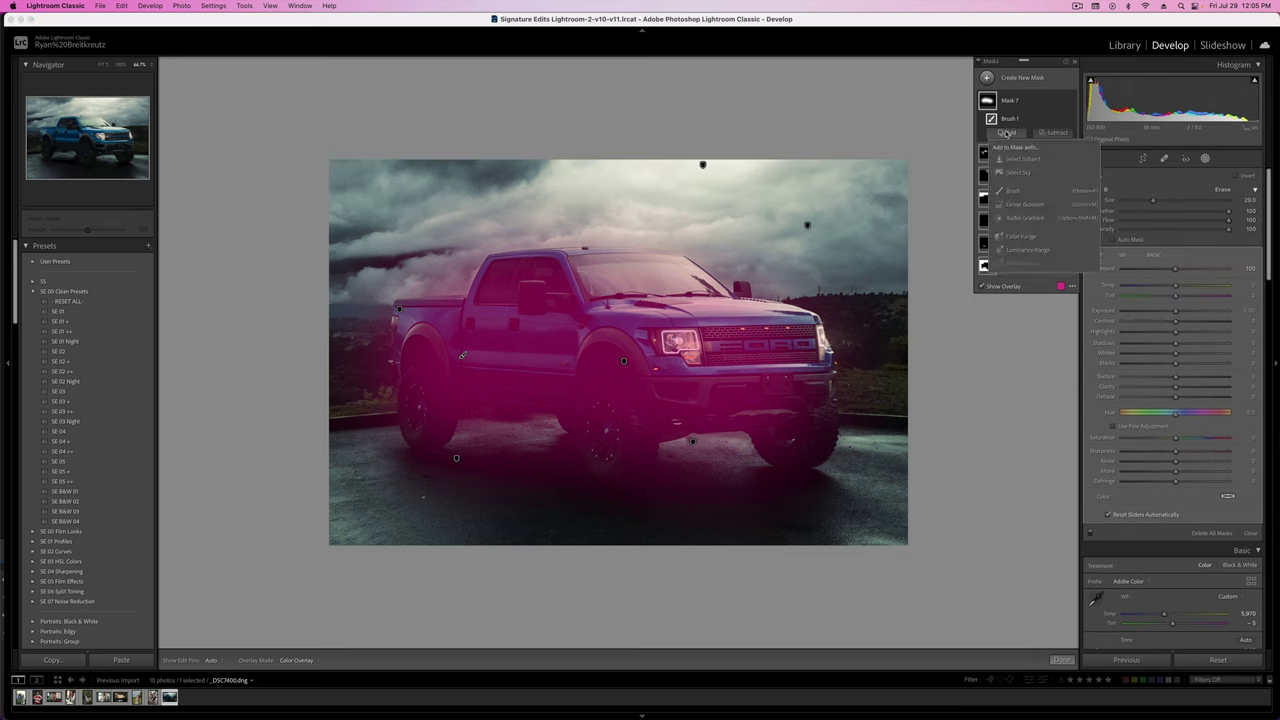
left_click(1037, 253)
left_click_drag(1107, 201, 1137, 200)
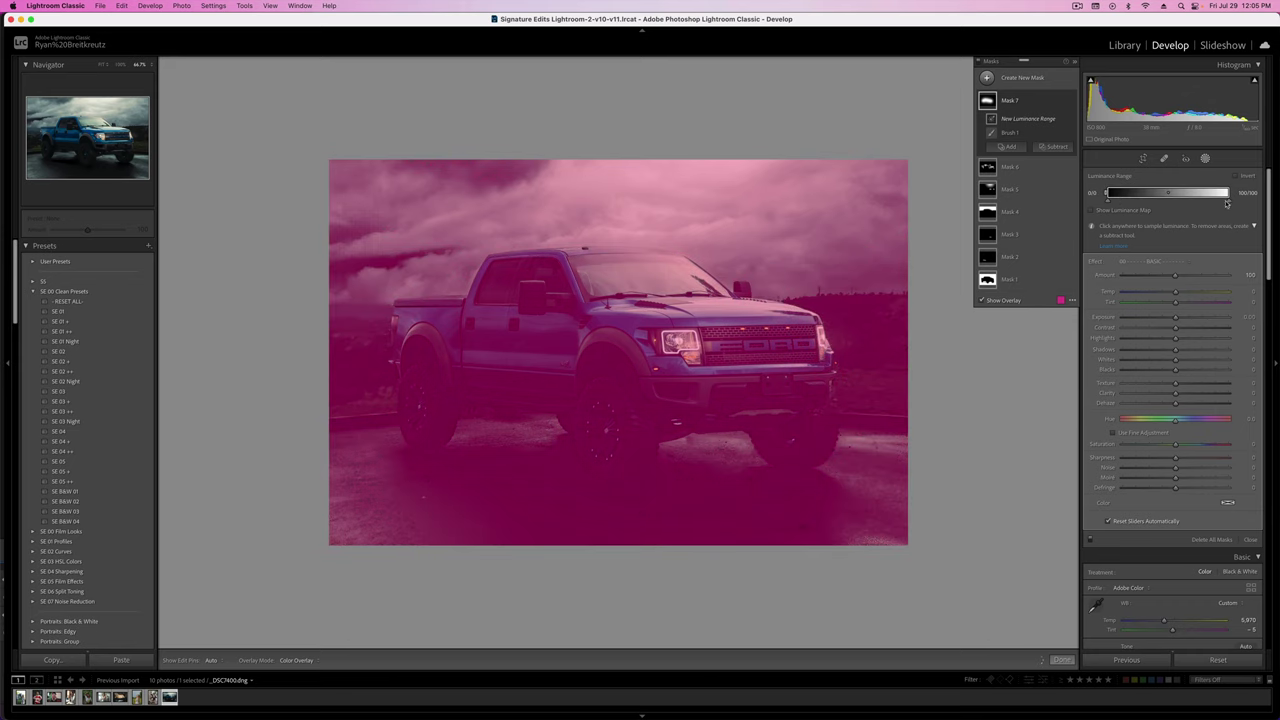
left_click_drag(1227, 202, 1110, 201)
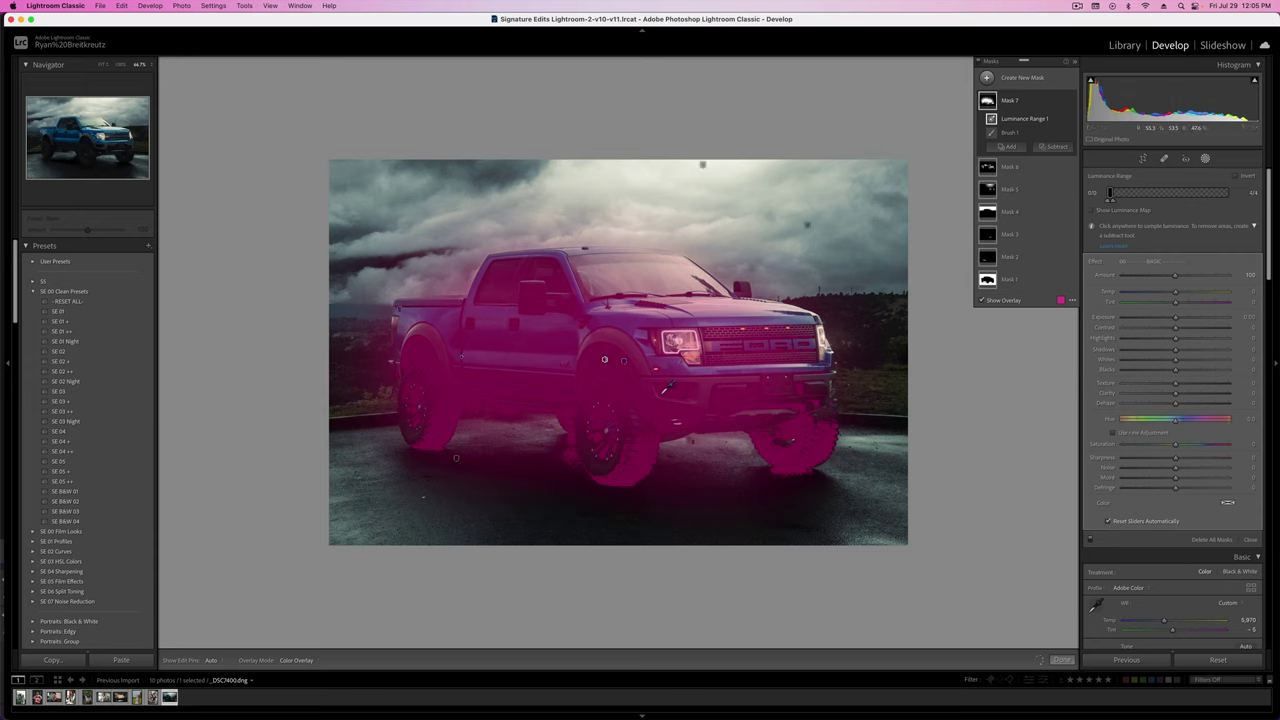
key("Delete")
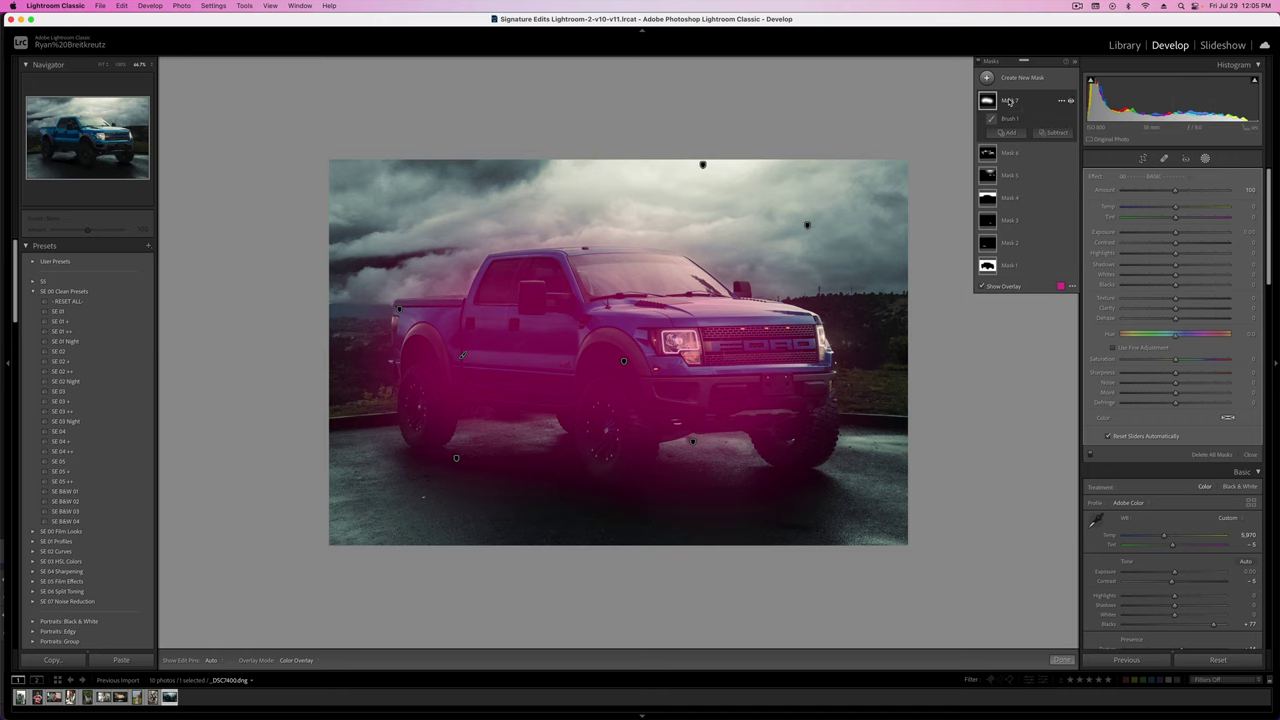
left_click(624, 361)
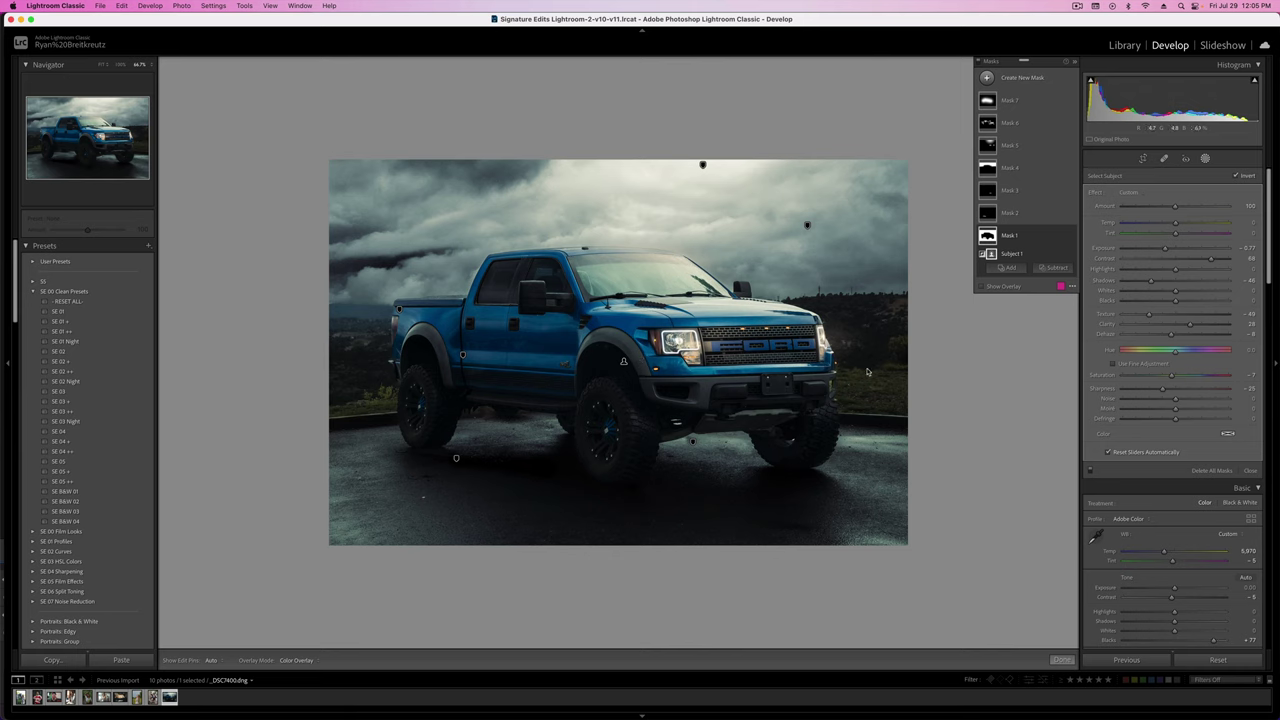
- Paint a new brush mask with a size 3 brush over the truck's side doors, rear fender and near headlight
key("k")
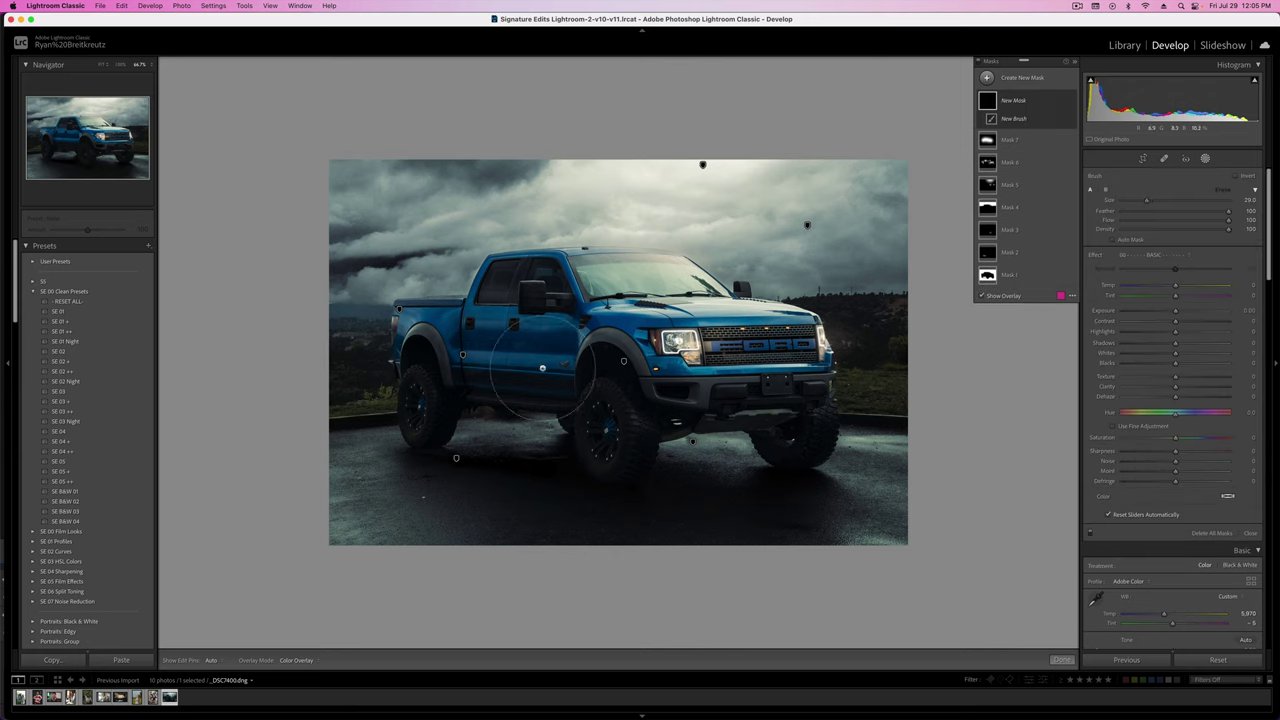
scroll(542, 368, "down", 10)
left_click_drag(471, 355, 553, 357)
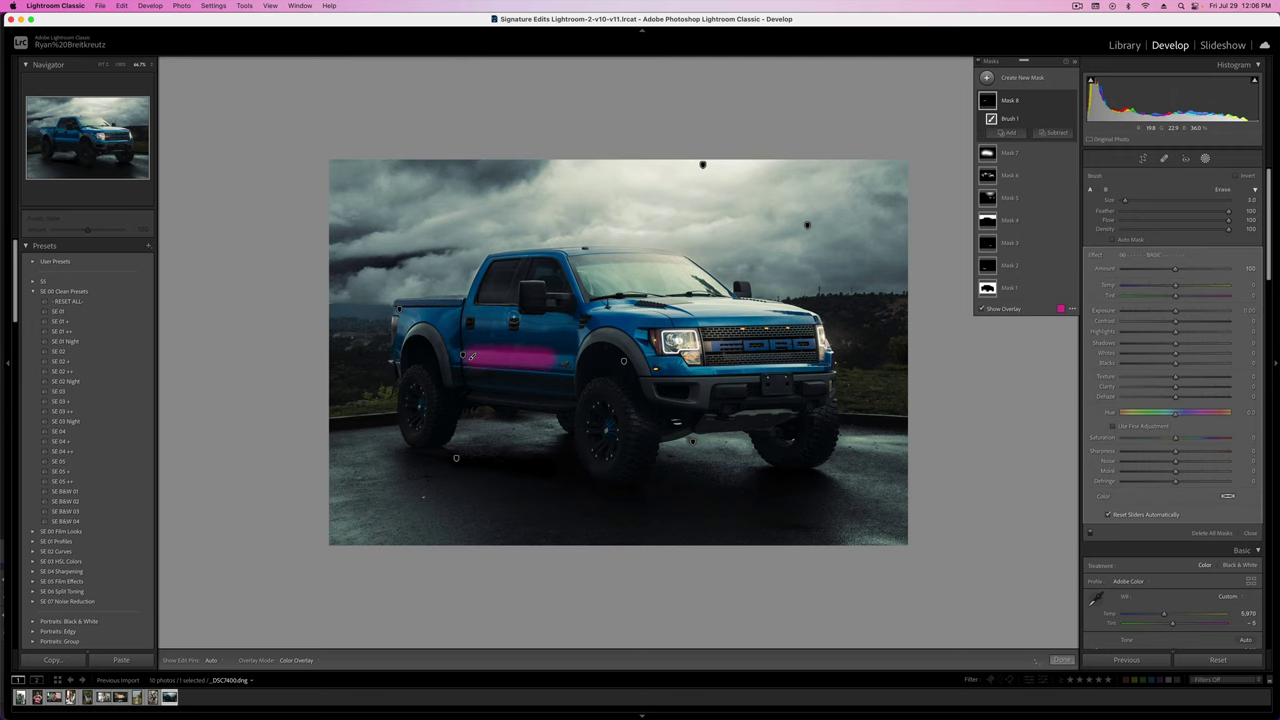
left_click_drag(478, 326, 572, 326)
mouse_move(399, 331)
left_mouse_down()
mouse_move(418, 323)
mouse_move(420, 340)
left_mouse_up()
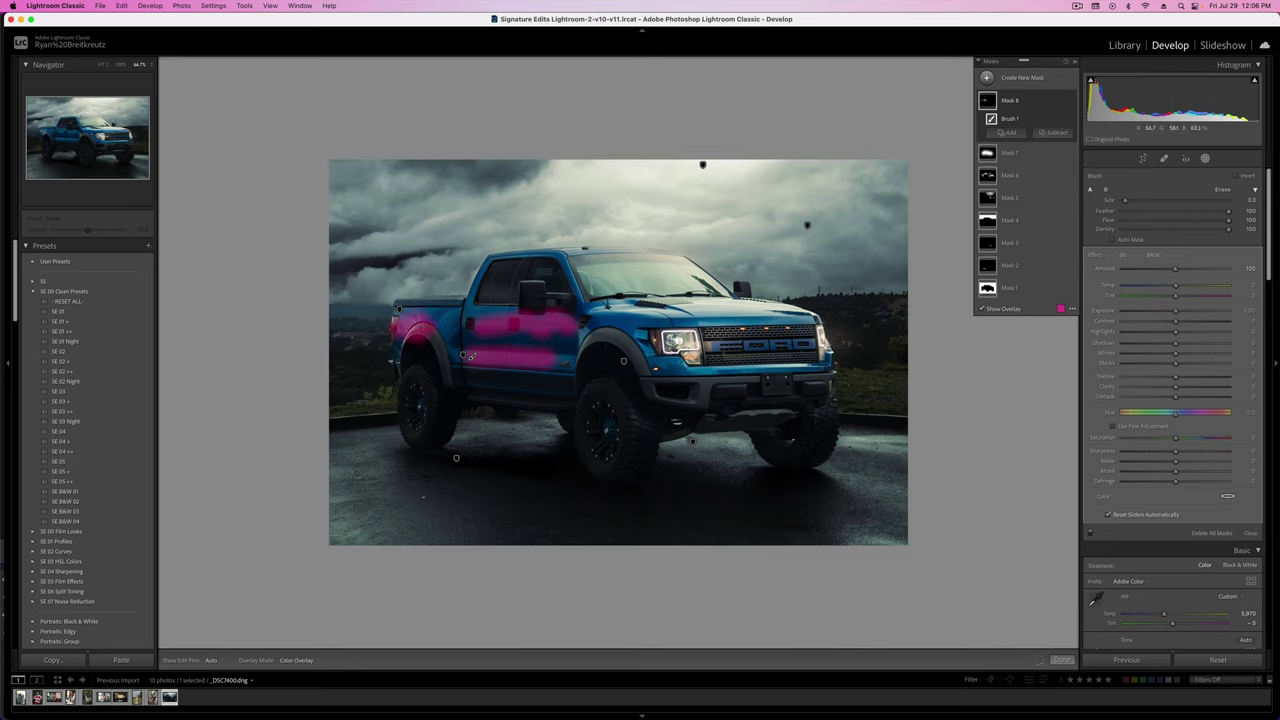
left_click_drag(666, 334, 694, 356)
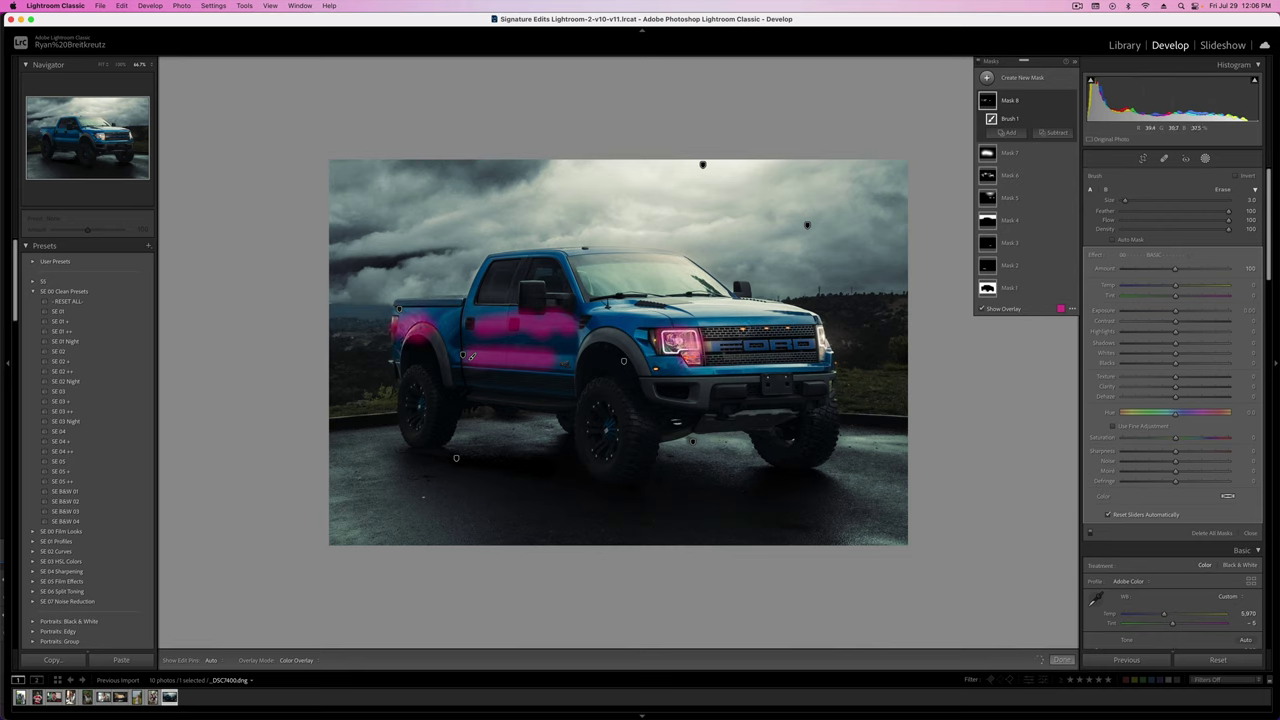
- Extend the brush mask over the grille marker lights, far headlight, windshield's far edge and front roof edge
left_click_drag(740, 329, 768, 330)
left_click(786, 331)
left_click(470, 356)
left_click(817, 334)
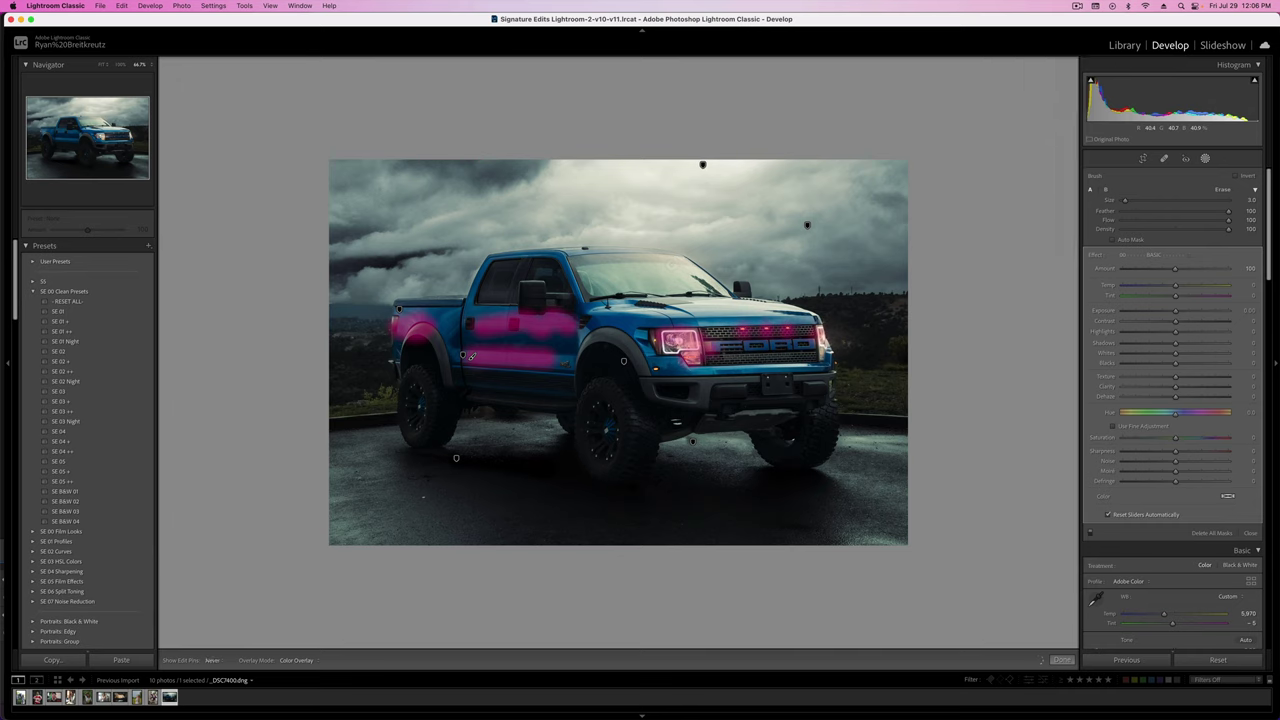
left_click_drag(665, 258, 728, 294)
left_click(578, 250)
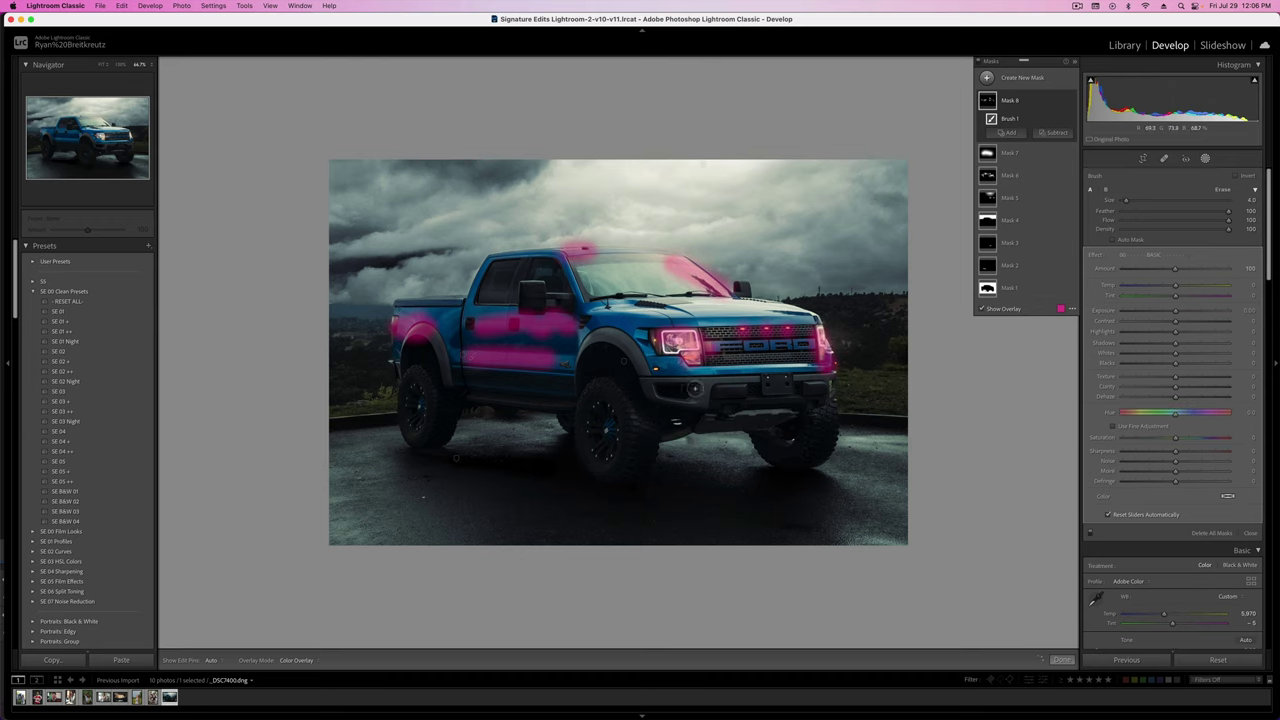
- Extend the brush mask with a size 4 brush over the wheels, the area below the bumper and the strip under the grille
left_click(685, 424)
left_click_drag(594, 423, 591, 447)
mouse_move(423, 403)
left_mouse_down()
mouse_move(410, 410)
mouse_move(408, 392)
mouse_move(412, 425)
mouse_move(410, 373)
left_mouse_up()
mouse_move(637, 421)
left_mouse_down()
mouse_move(595, 395)
mouse_move(605, 430)
left_mouse_up()
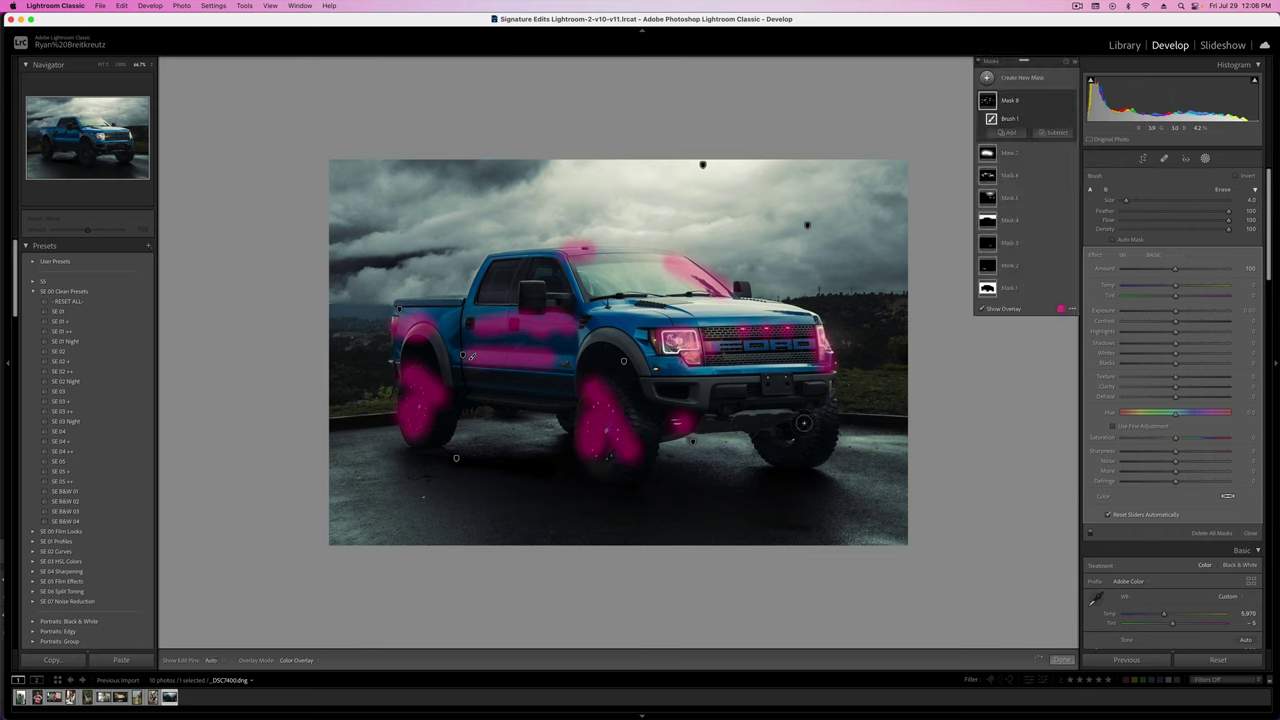
mouse_move(822, 410)
left_mouse_down()
mouse_move(825, 432)
mouse_move(808, 436)
left_mouse_up()
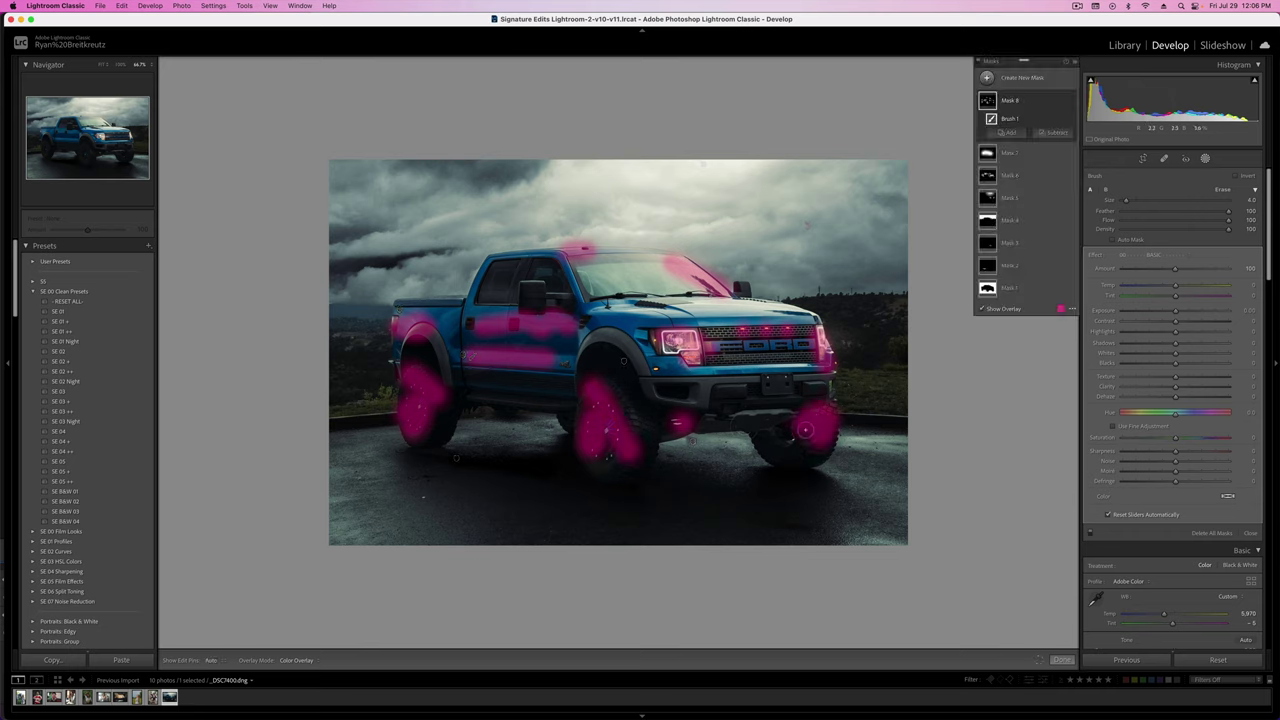
mouse_move(721, 367)
left_mouse_down()
mouse_move(813, 367)
mouse_move(778, 370)
left_mouse_up()
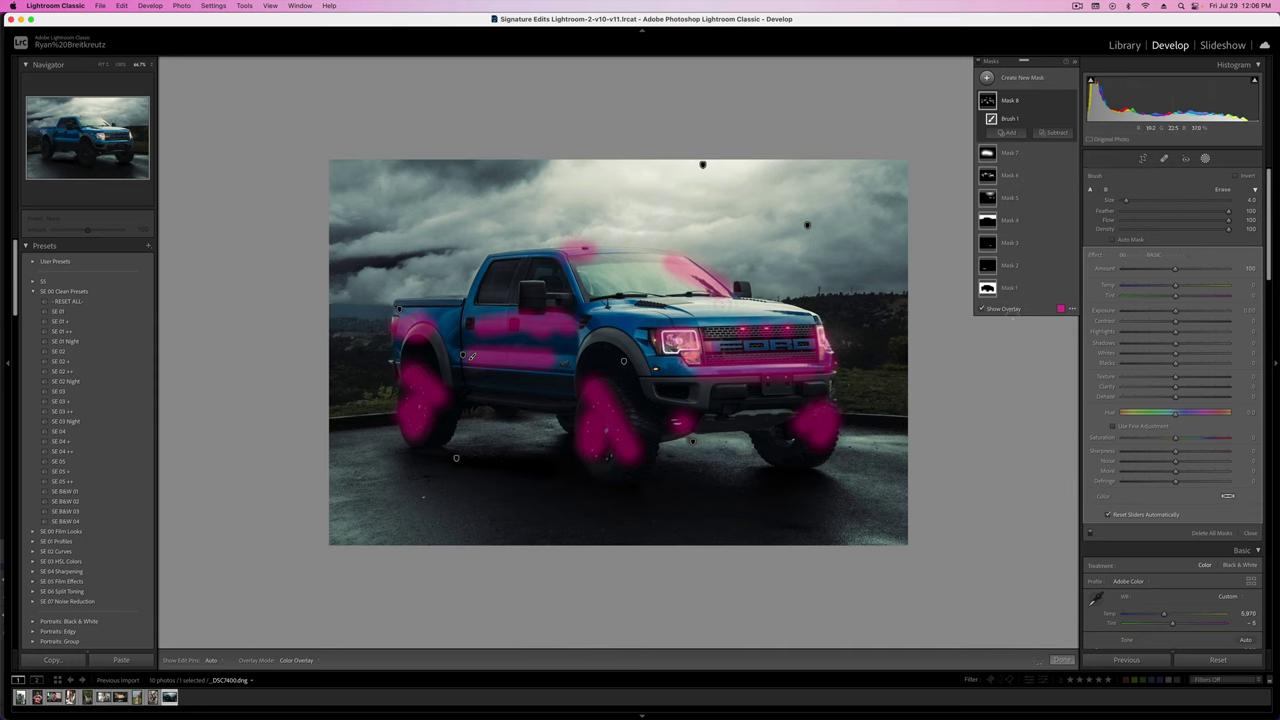
- Set Mask 8's Highlights to about 17, raise its Whites and Clarity slightly, and close masking
left_click(1195, 355)
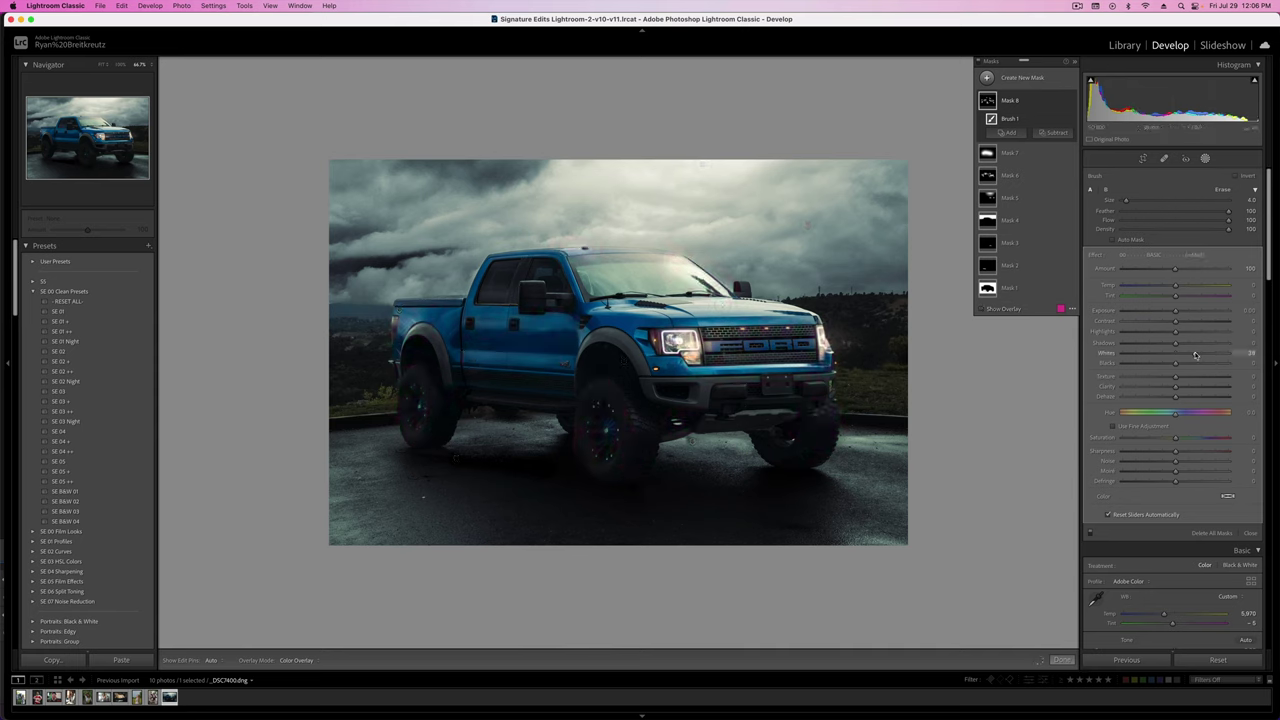
left_click_drag(1276, 358, 1177, 362)
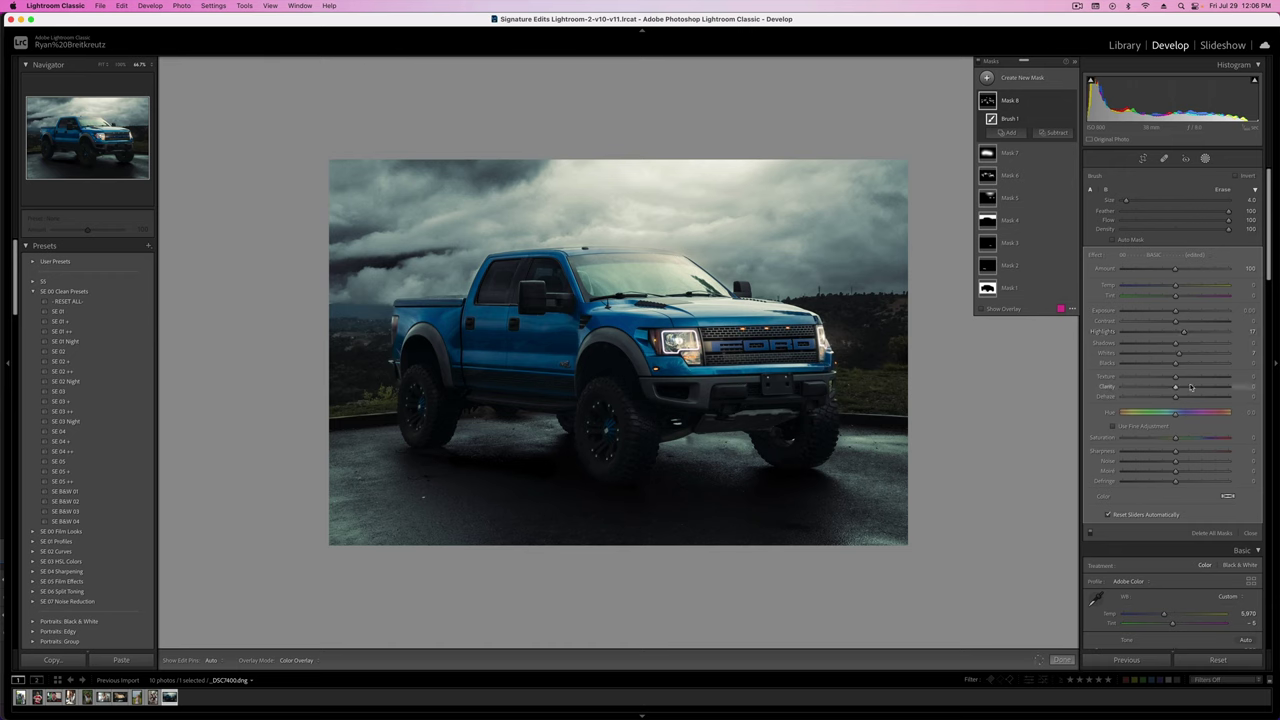
left_click(1194, 377)
left_click_drag(1122, 378, 1277, 390)
left_click_drag(1178, 385, 1186, 390)
key("Return")
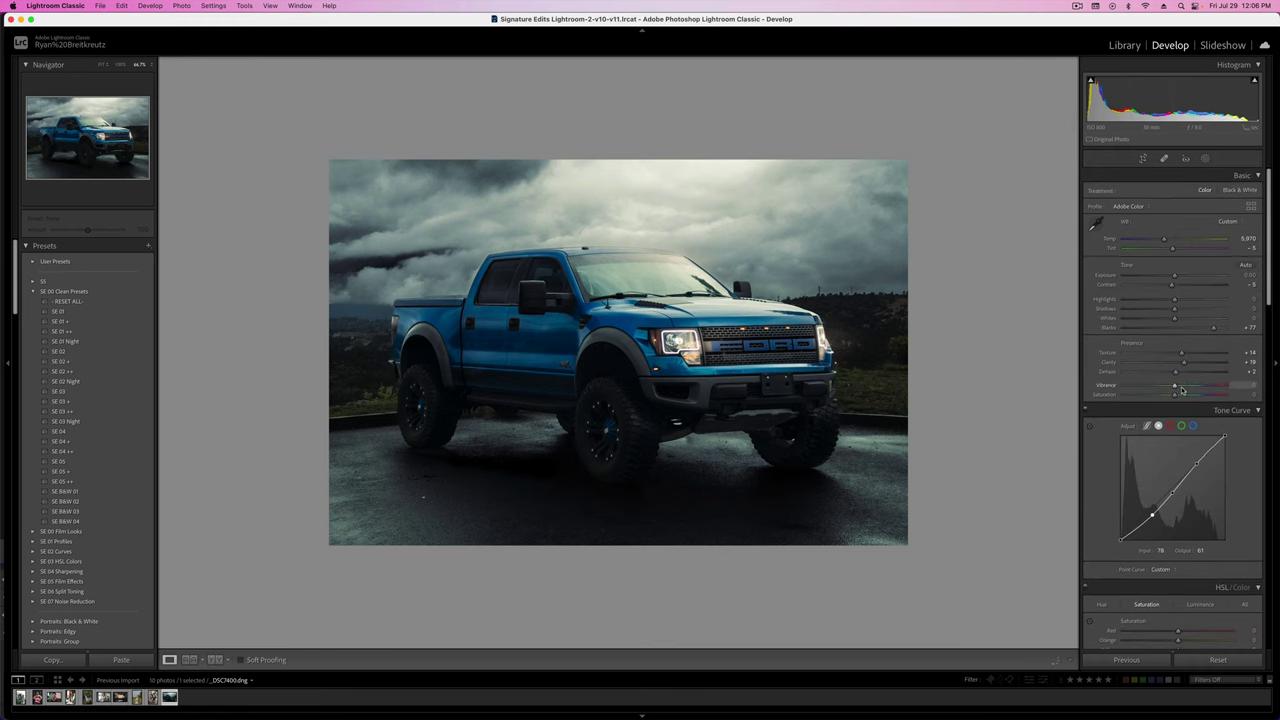
- Compare the edited photo with its original version
key("backslash")
key("backslash")
key("backslash")
key("backslash")
- Heal the seat shape visible through the near side of the windshield, sampling from the glass beside it
left_click_drag(712, 232, 411, 338)
left_click_drag(425, 265, 547, 293)
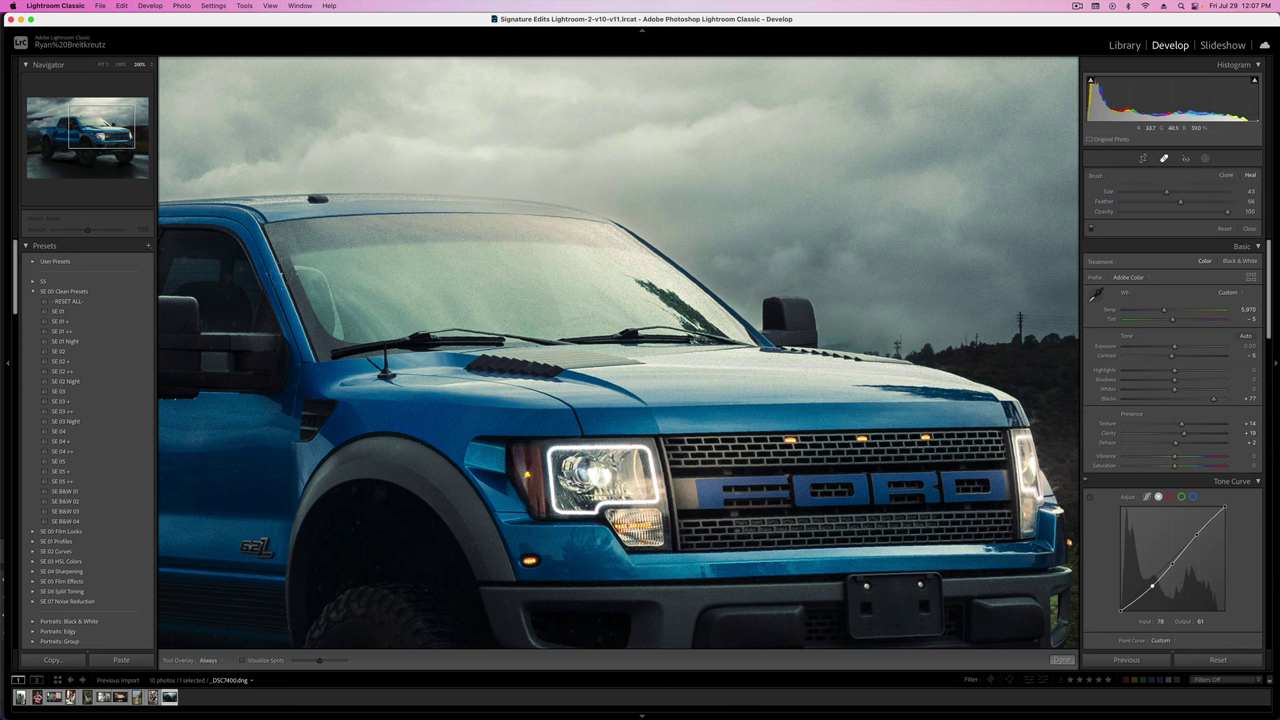
mouse_move(300, 262)
left_mouse_down()
mouse_move(341, 326)
mouse_move(312, 340)
mouse_move(441, 283)
left_mouse_up()
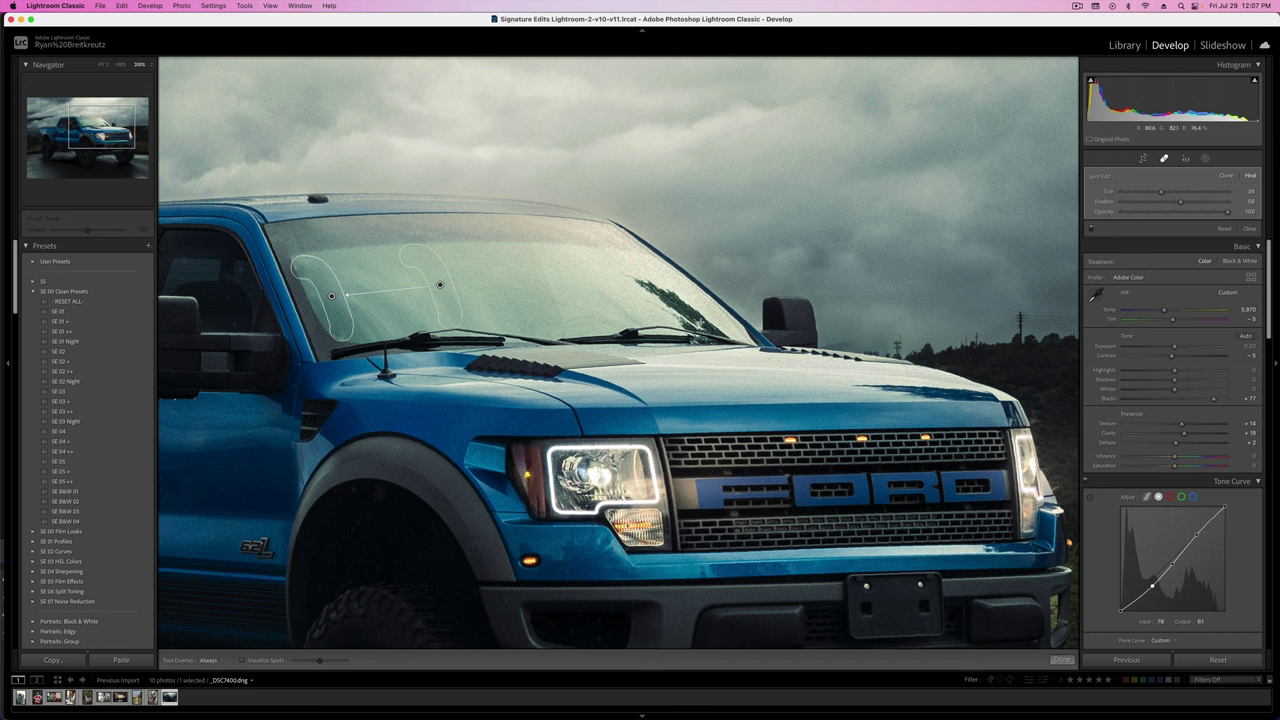
- Try to heal the whole dark reflection on the windshield's far side with overlapping spots
left_click_drag(635, 282, 715, 327)
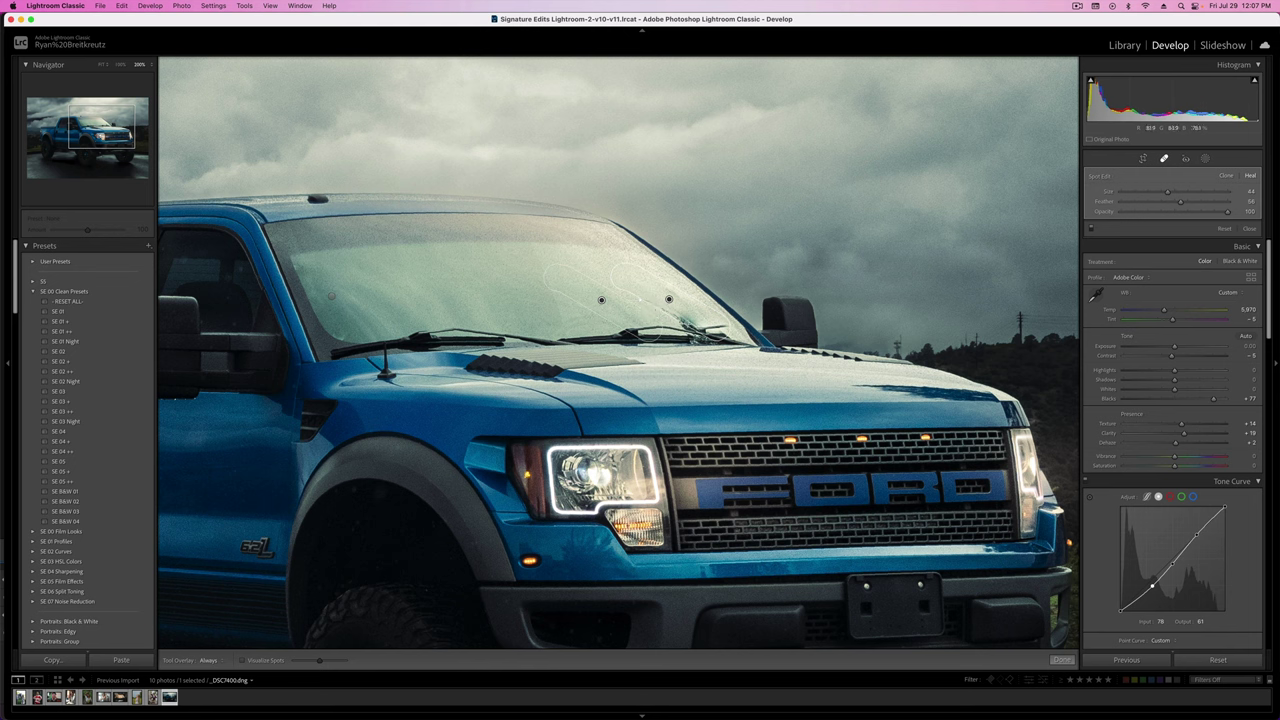
scroll(661, 306, "down", 3)
left_click_drag(659, 305, 699, 322)
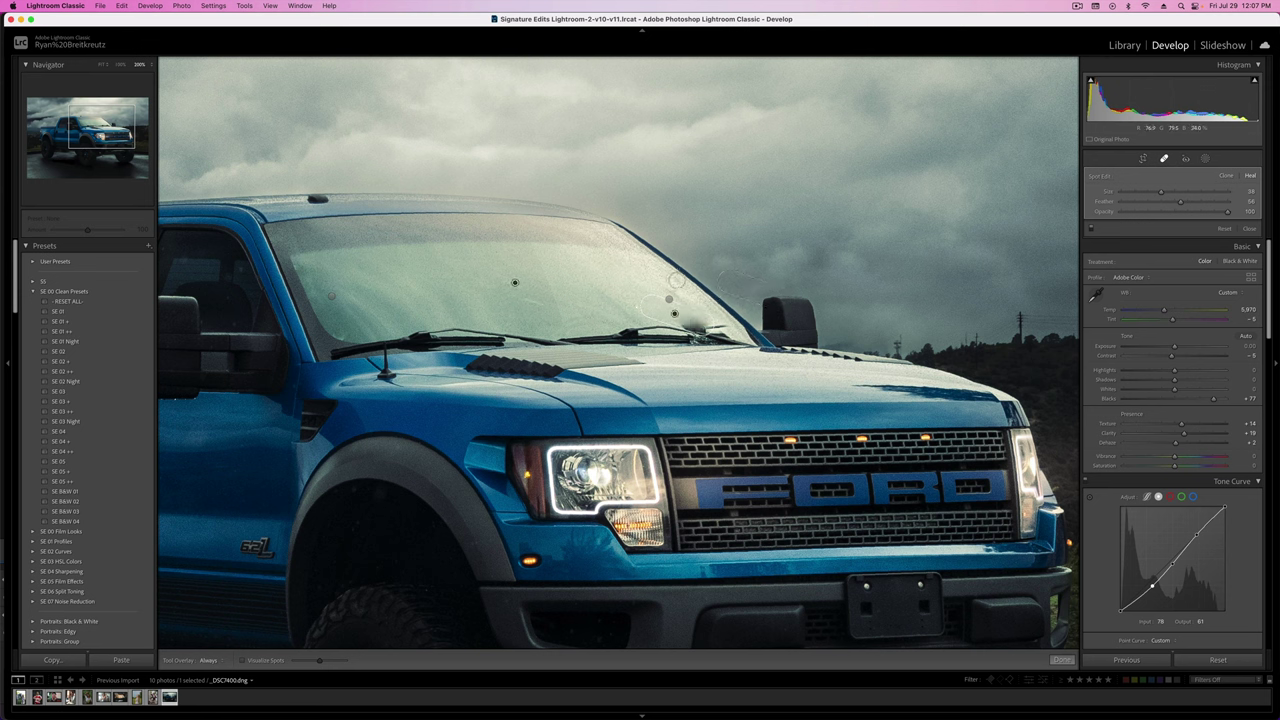
left_click(669, 298)
left_click_drag(601, 300, 568, 280)
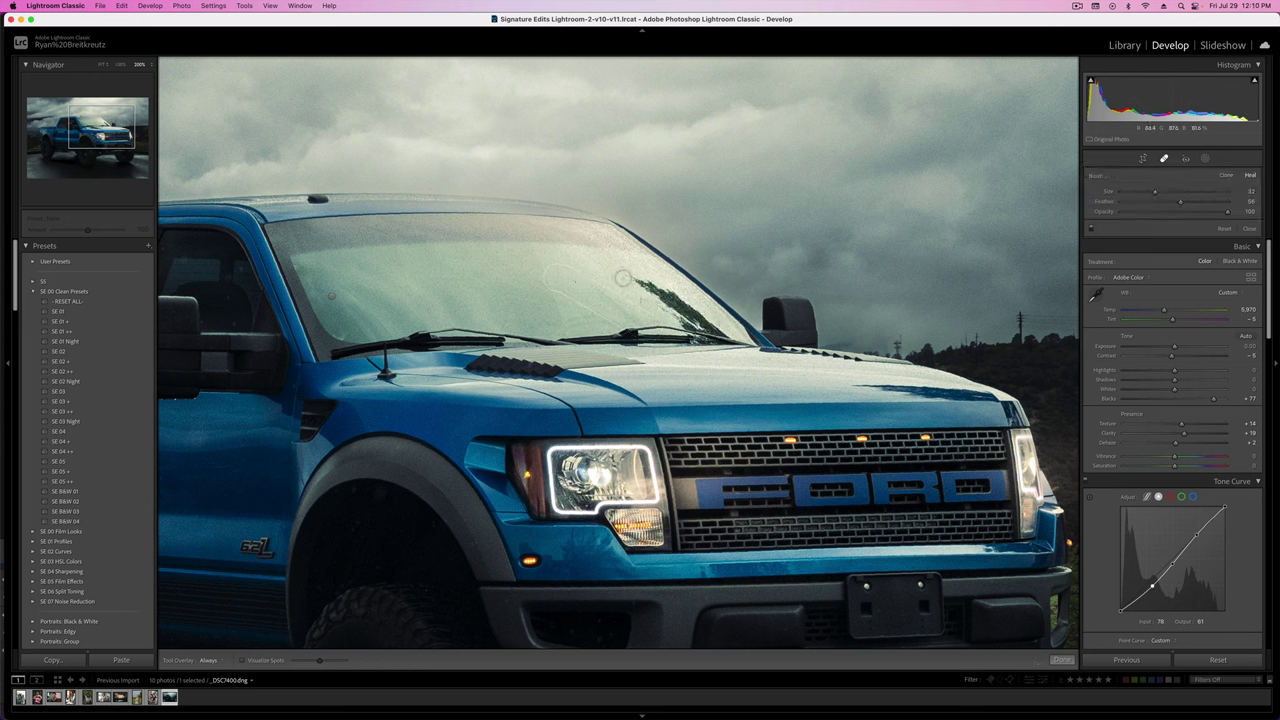
- Try to heal the far-side windshield reflection in short overlapping sections, repositioning their sources onto cleaner glass
left_click_drag(618, 279, 666, 299)
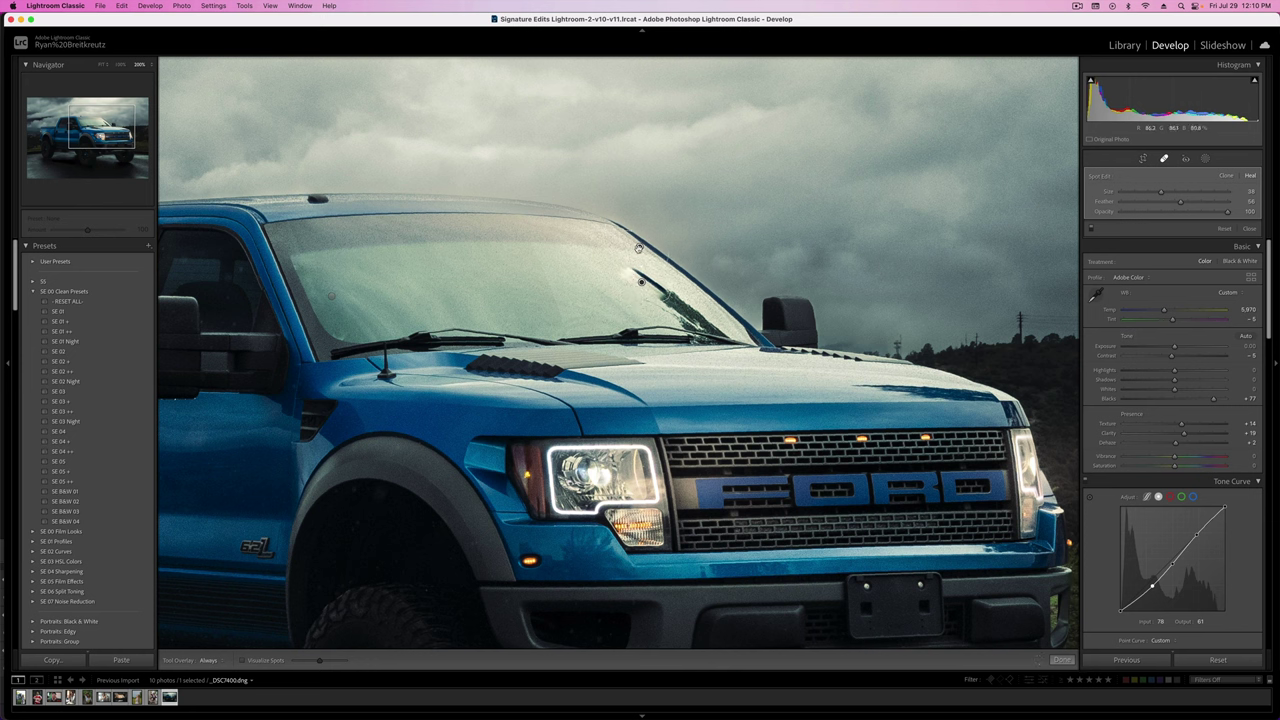
left_click_drag(639, 249, 562, 283)
left_click_drag(671, 298, 695, 319)
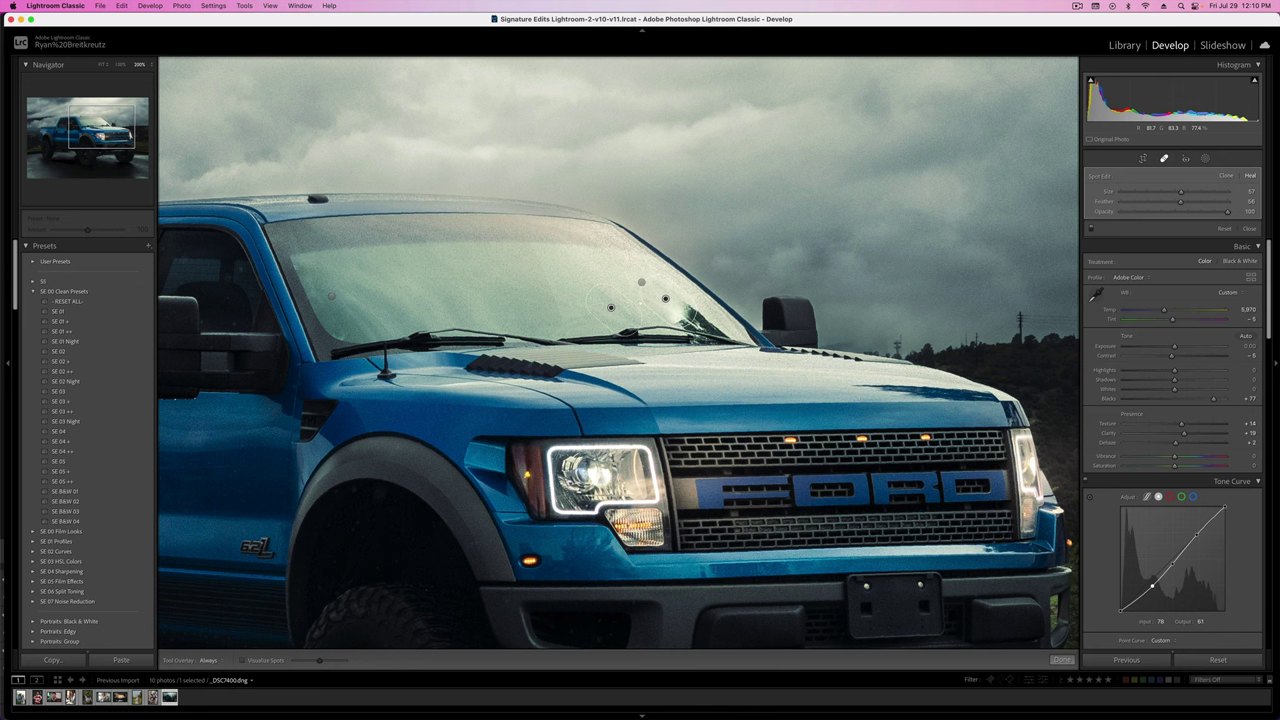
scroll(726, 322, "down", 3)
left_click_drag(695, 316, 722, 325)
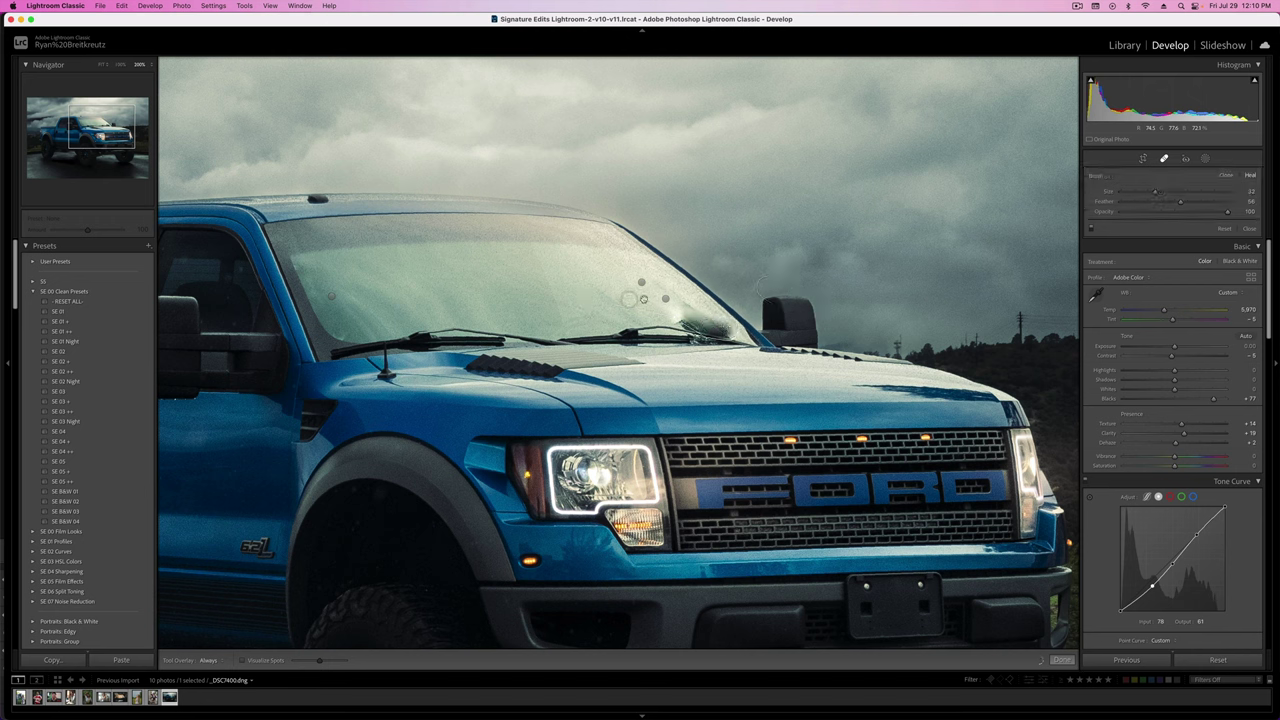
left_click(666, 299)
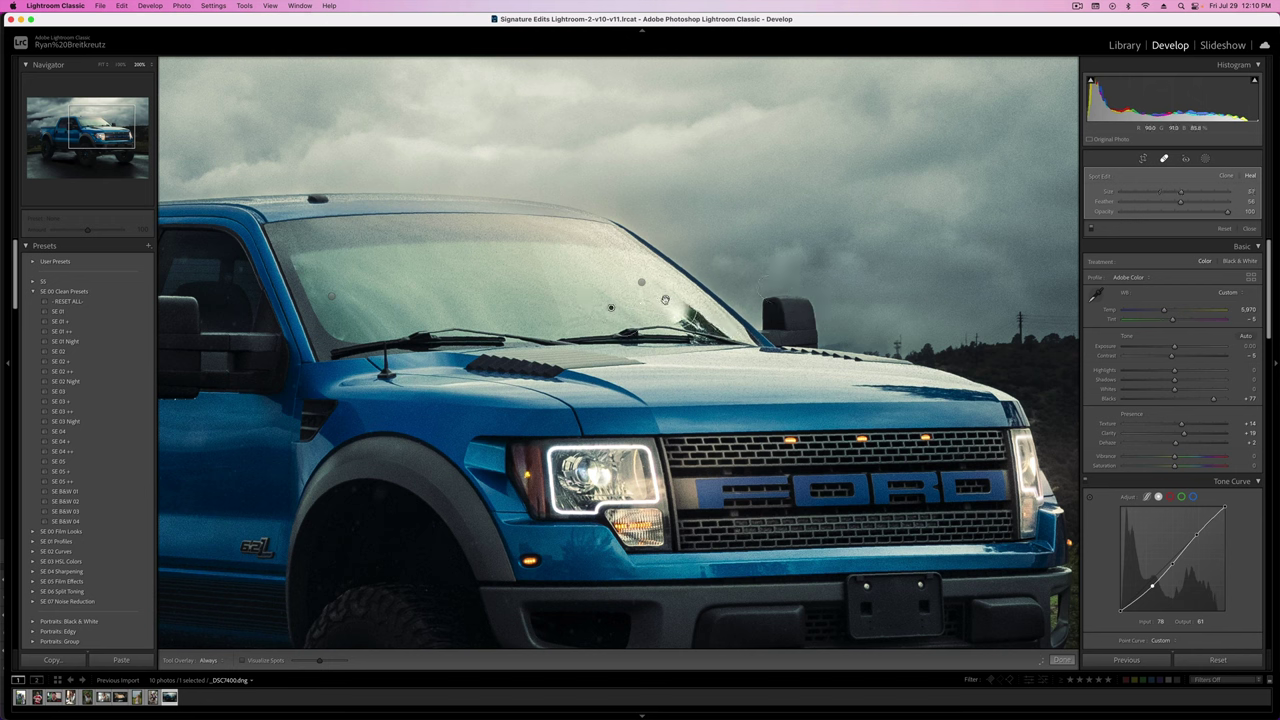
left_click_drag(612, 307, 603, 281)
- Delete all the healing spots placed over the dark reflection on the windshield's far side
left_click(713, 324)
key("Delete")
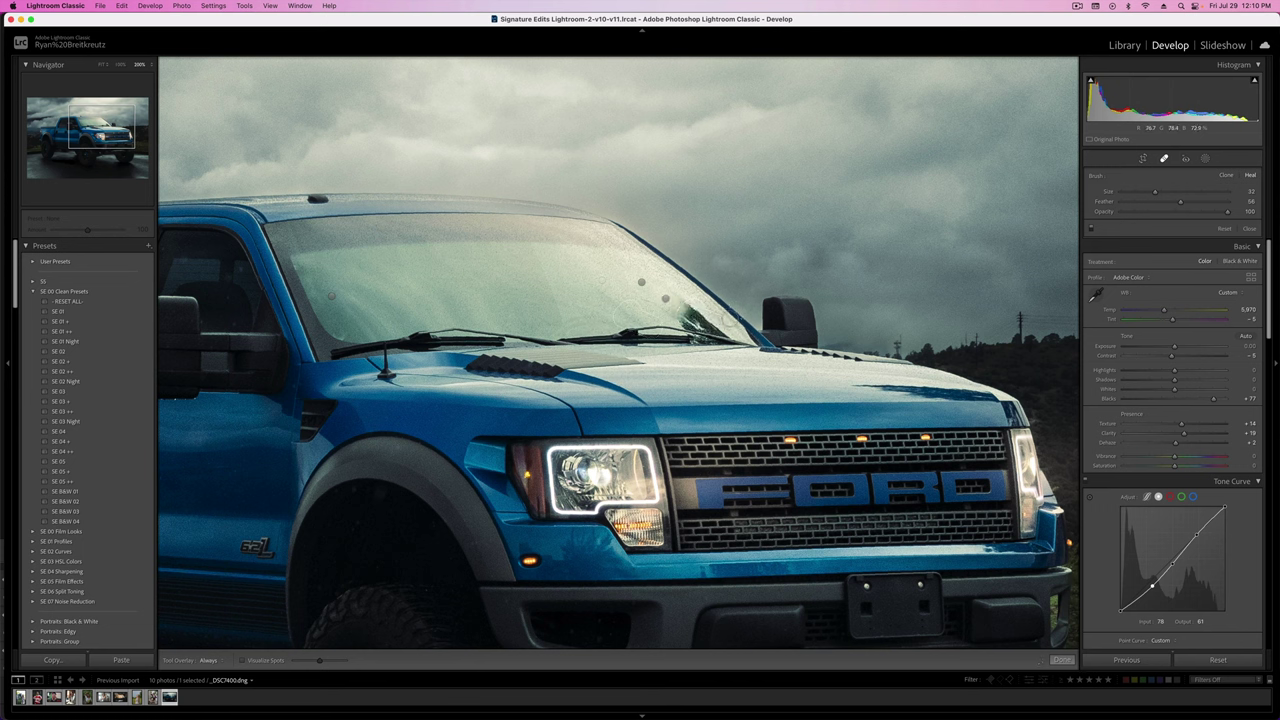
left_click(666, 300)
key("Delete")
left_click(641, 282)
key("Delete")
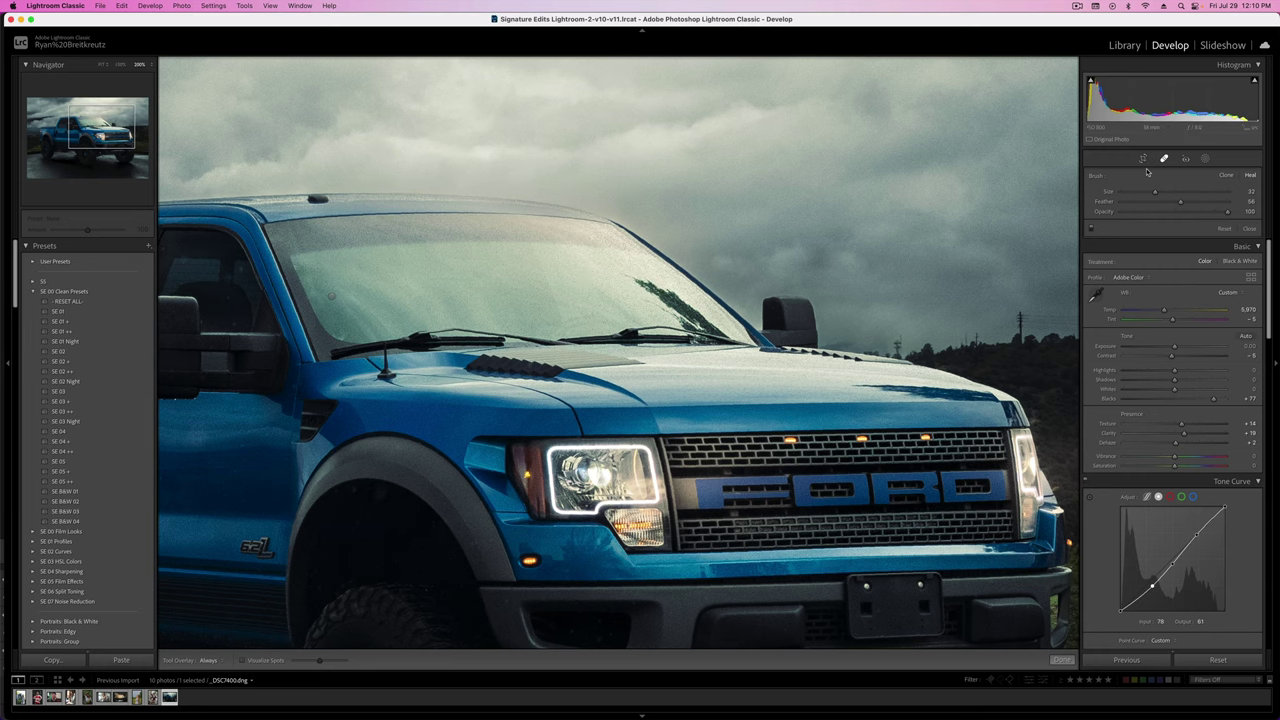
- Paint a new brush mask along the dark reflection on the windshield's far side, using a smaller brush toward its lower end
key("k")
key("]")
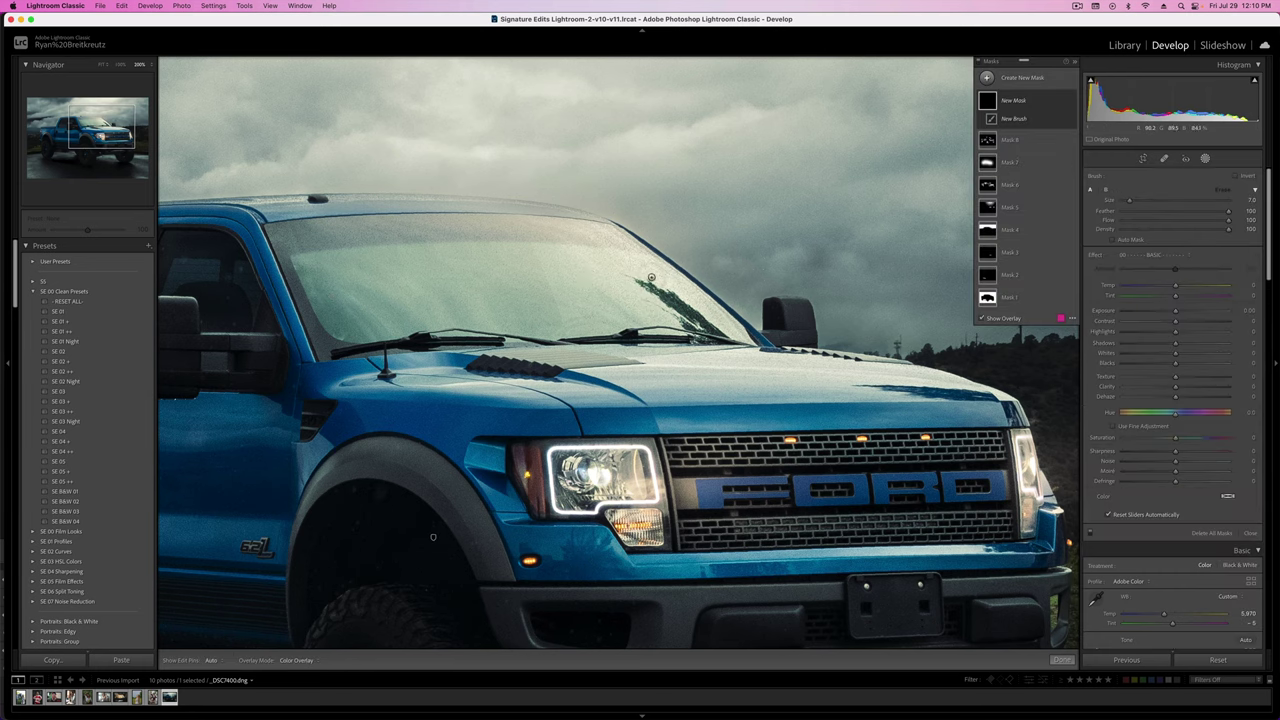
left_click(648, 277)
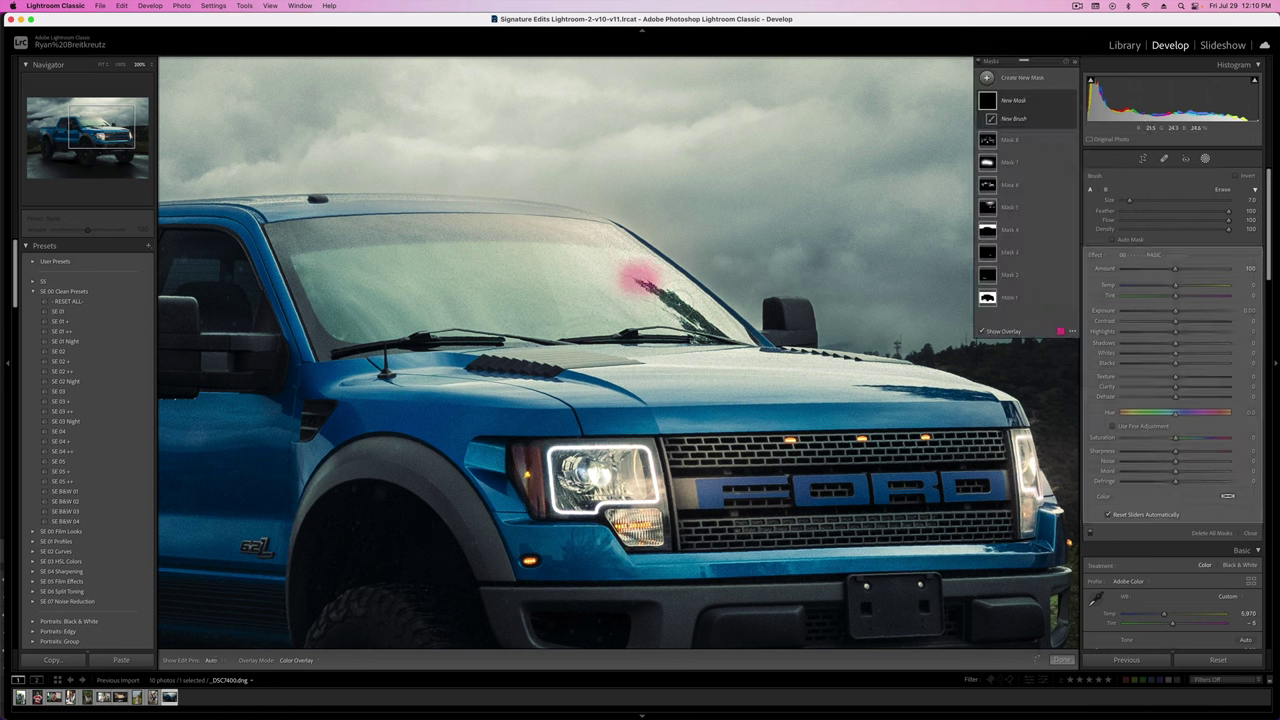
left_click_drag(640, 280, 672, 302)
key("[")
key("h")
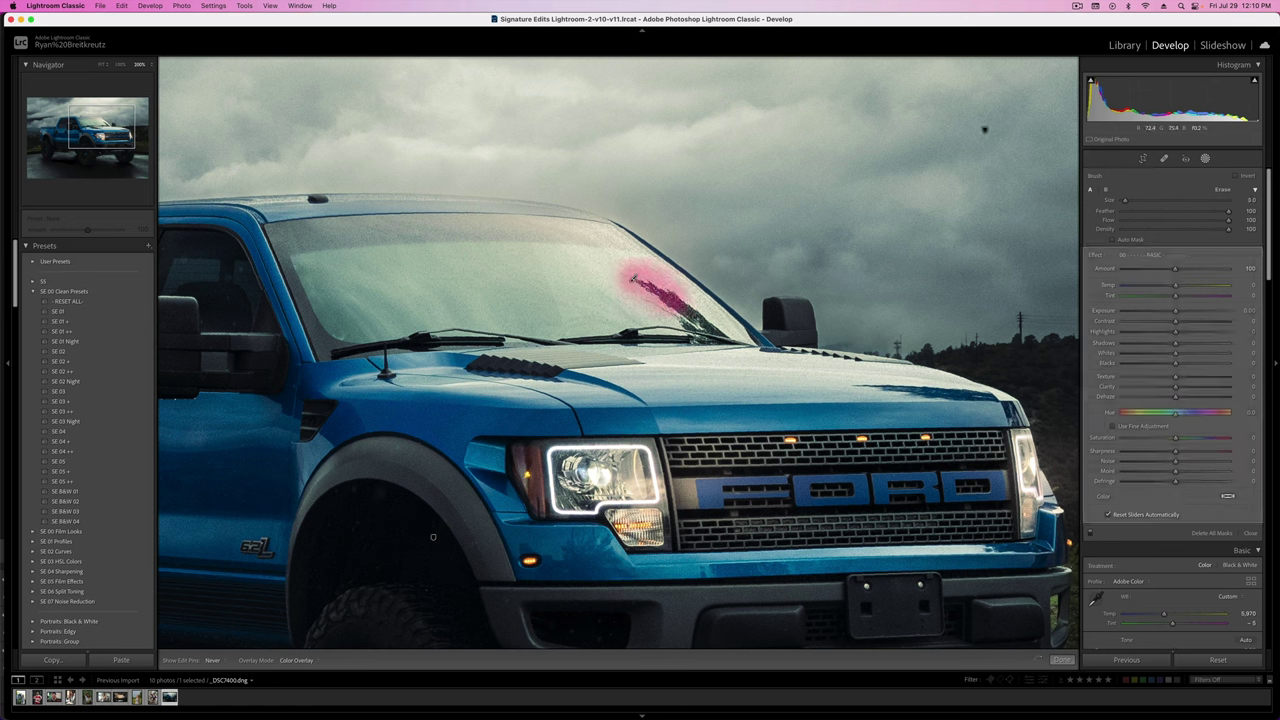
key("h")
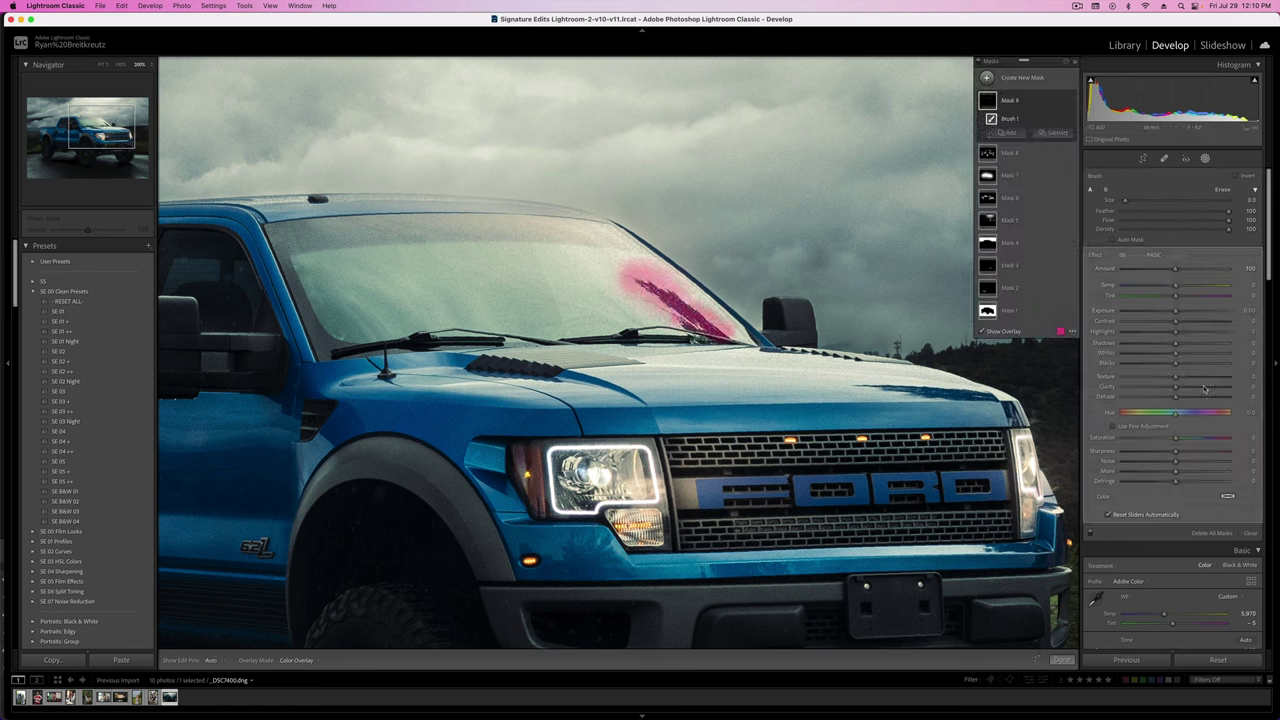
- Soften the masked windshield reflection with Texture −51, Clarity −37, Dehaze −13 and Shadows 100, and view the whole photo
left_click_drag(1175, 377, 1160, 400)
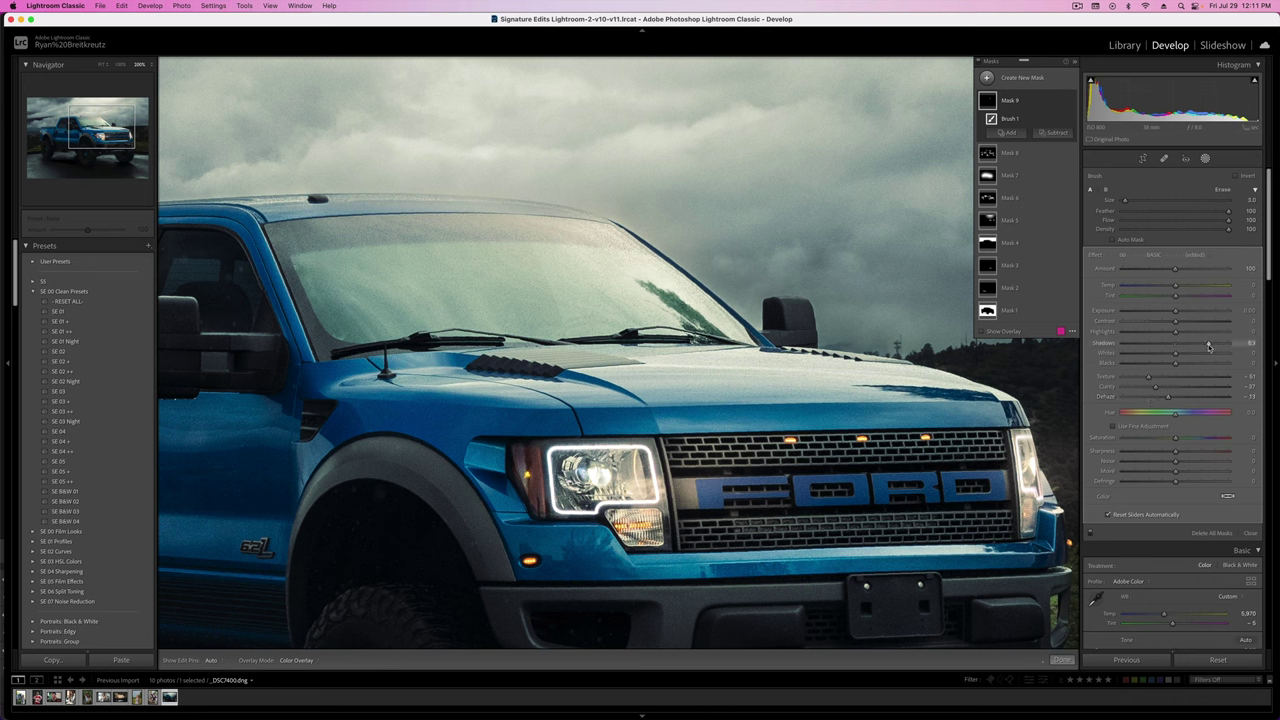
left_click_drag(1208, 346, 1278, 337)
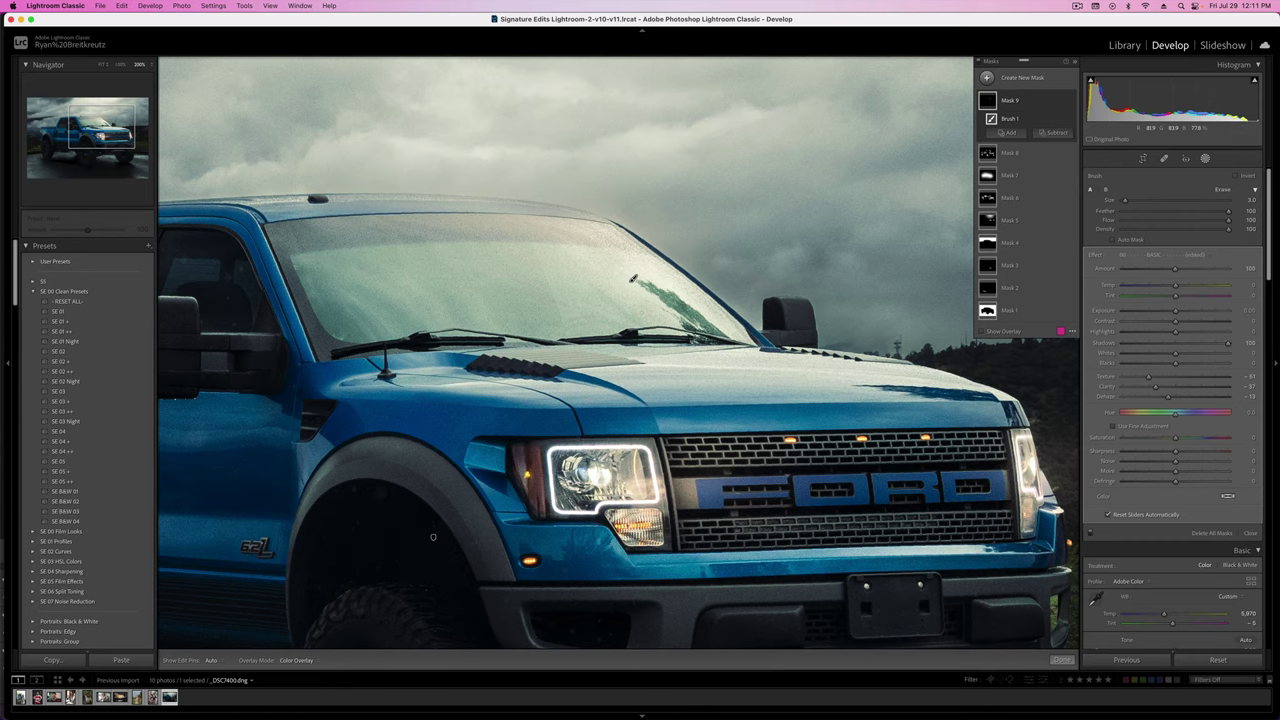
key("z")
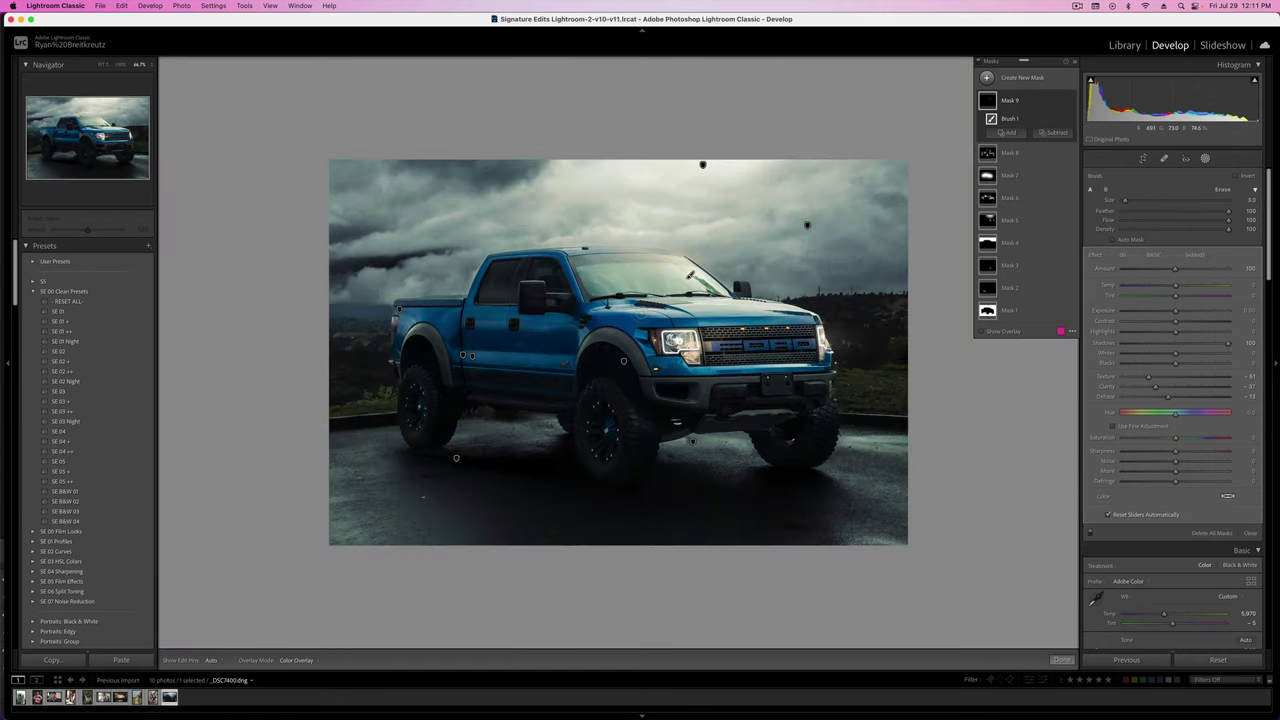
- Remove the brush adjustment from the windshield reflection after toggling its deletion for comparison
key("Delete")
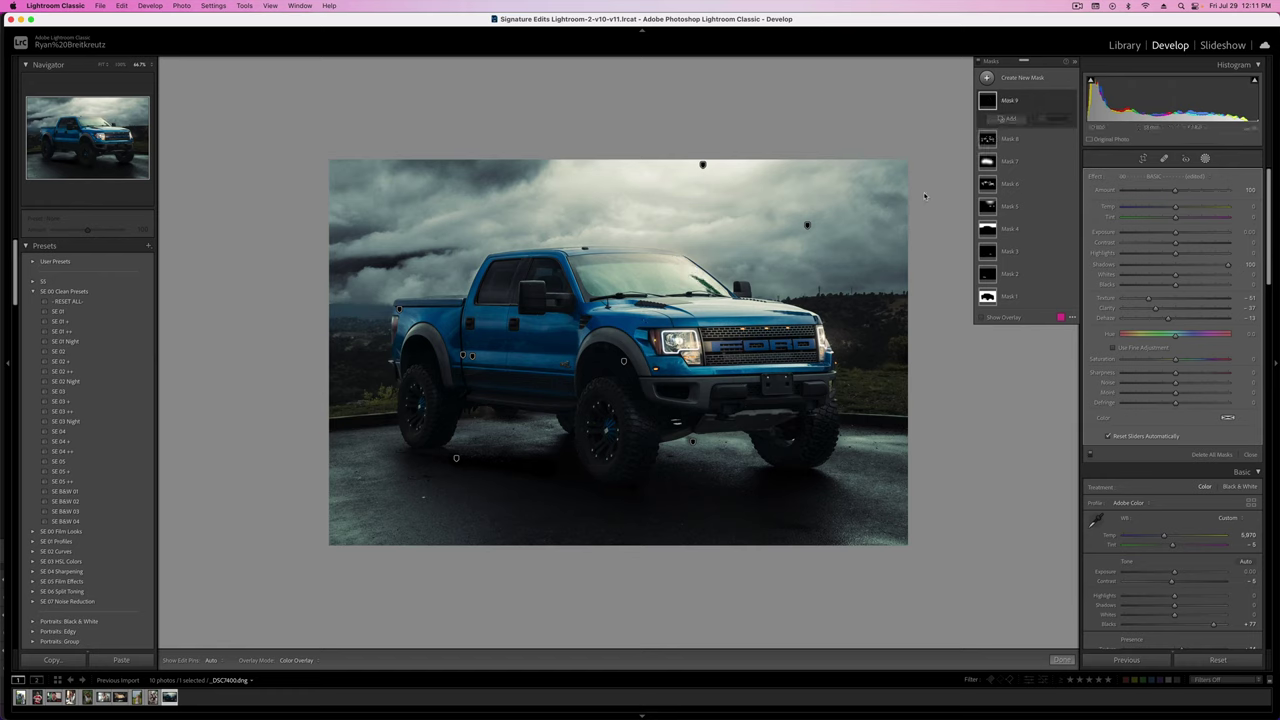
key("super+z")
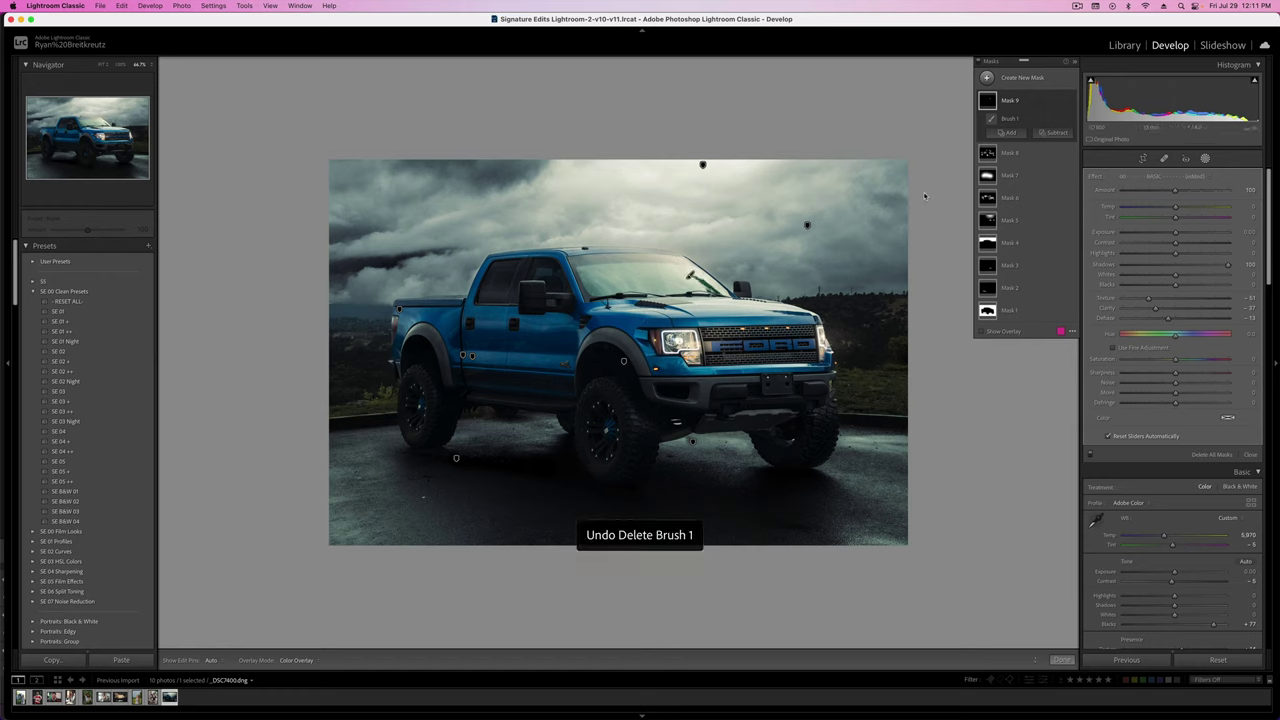
left_click_drag(688, 276, 722, 278)
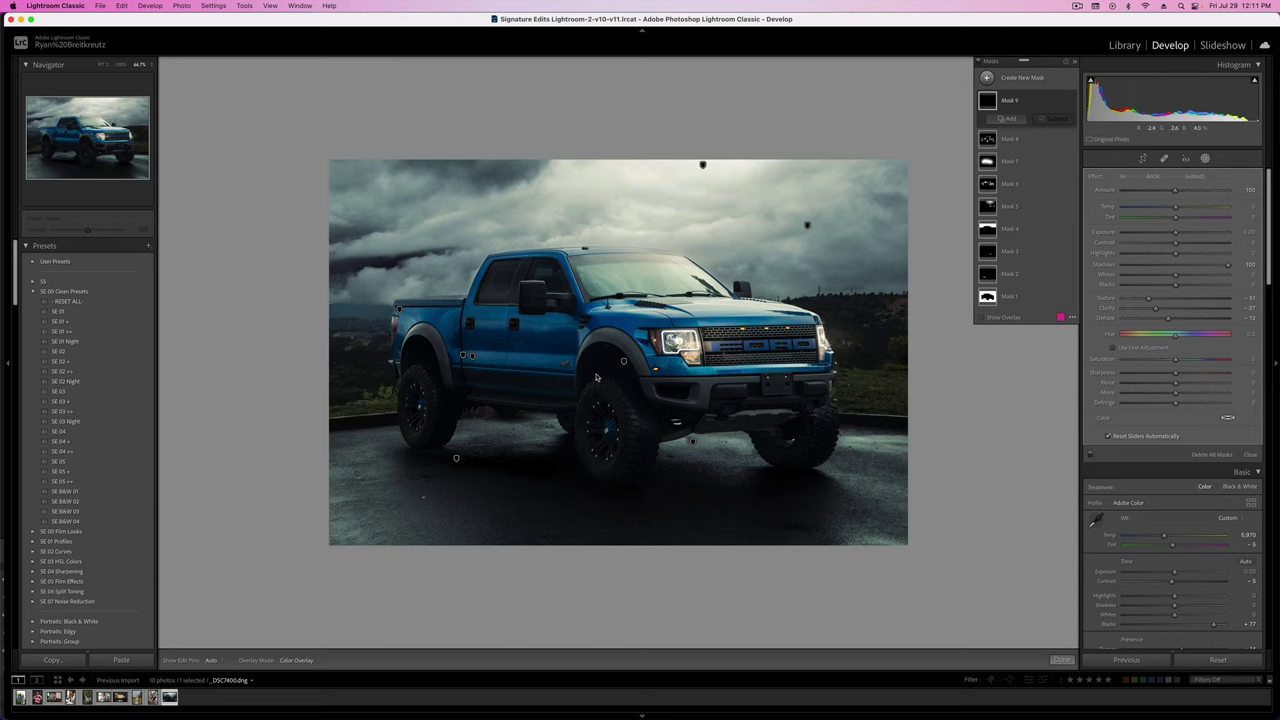
- Paint a new brush mask over the truck's cab, doors and rear side, with Shadows at 22 and Exposure at 0.24
key("k")
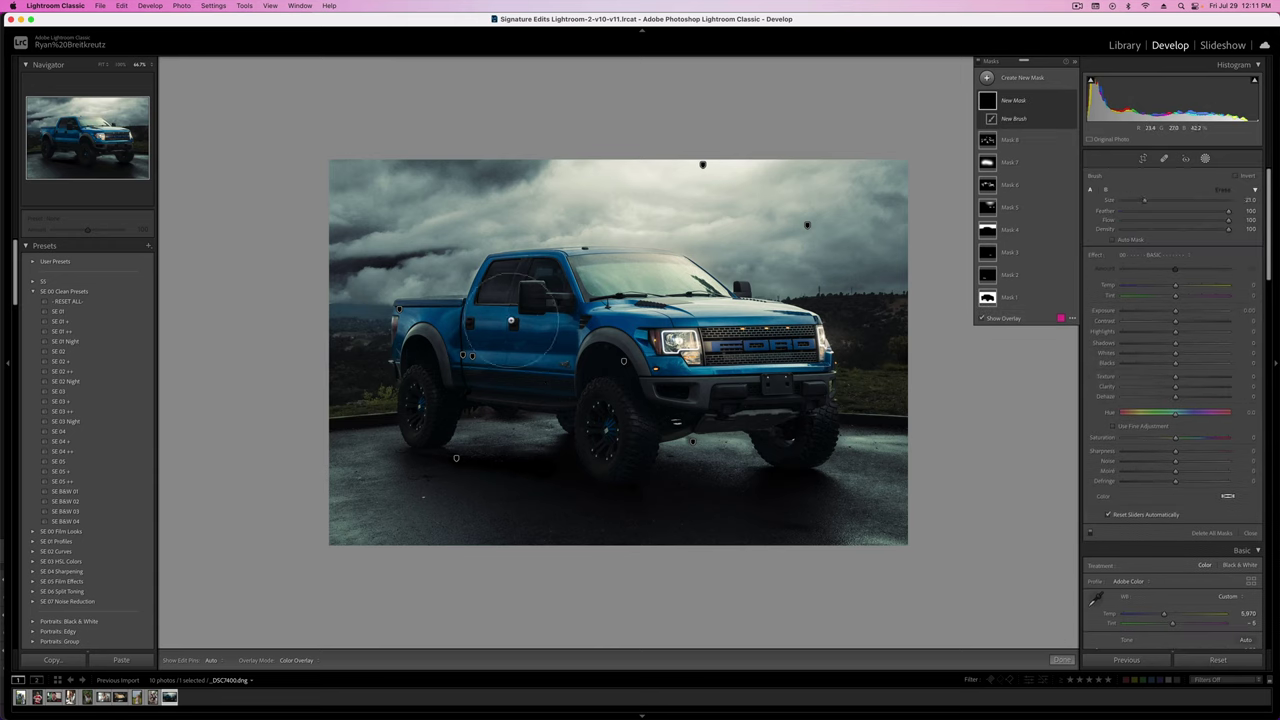
mouse_move(511, 321)
left_mouse_down()
mouse_move(516, 288)
mouse_move(472, 361)
mouse_move(533, 369)
mouse_move(545, 313)
mouse_move(532, 289)
mouse_move(493, 348)
mouse_move(442, 400)
left_mouse_up()
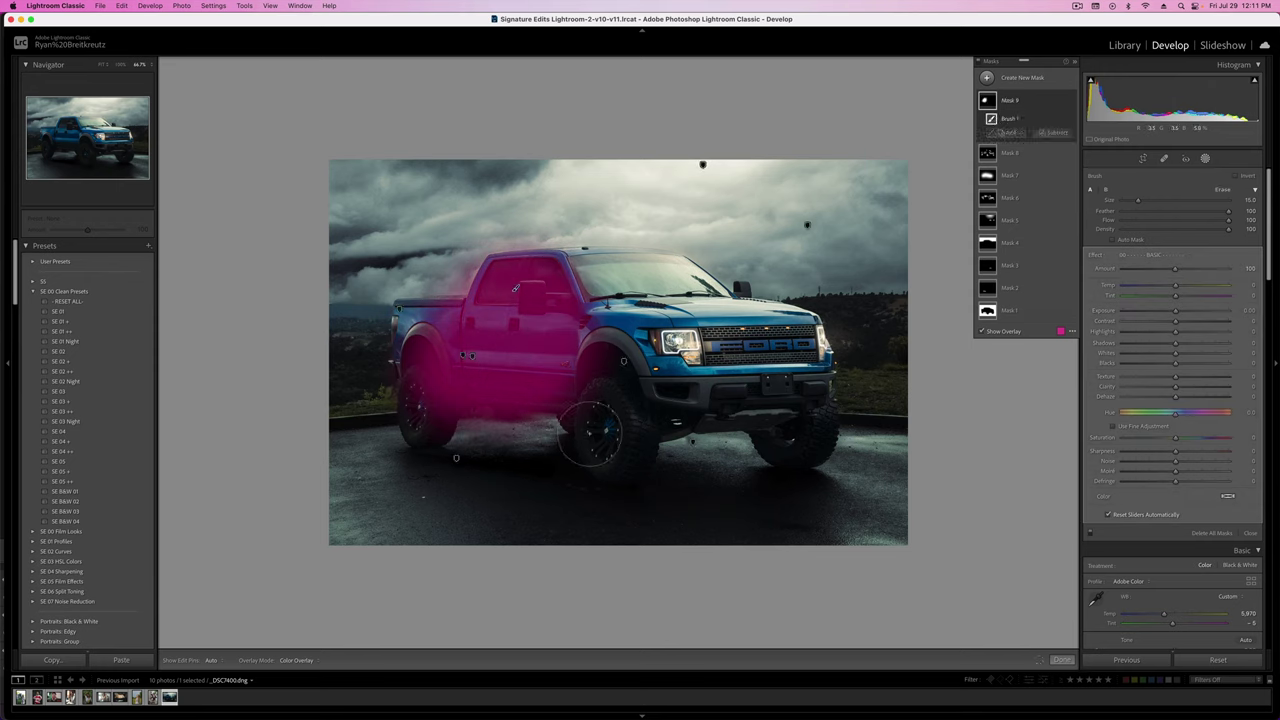
left_click_drag(1176, 343, 1180, 313)
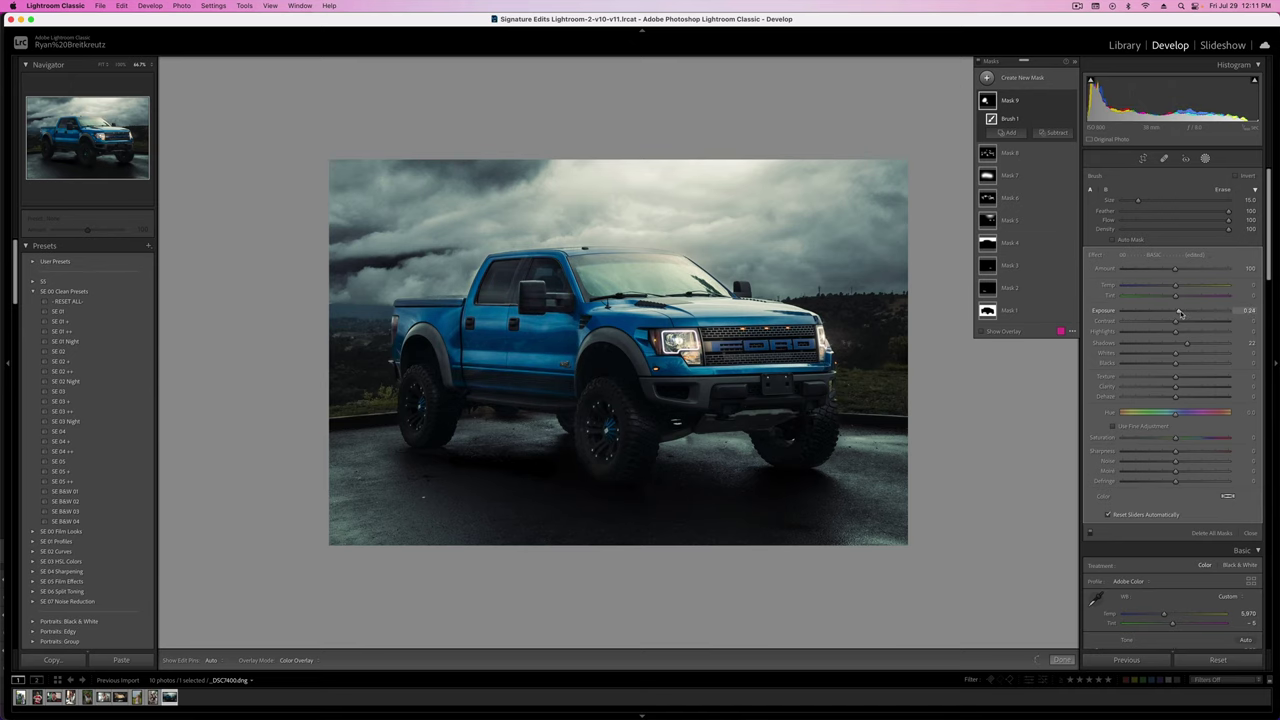
key("h")
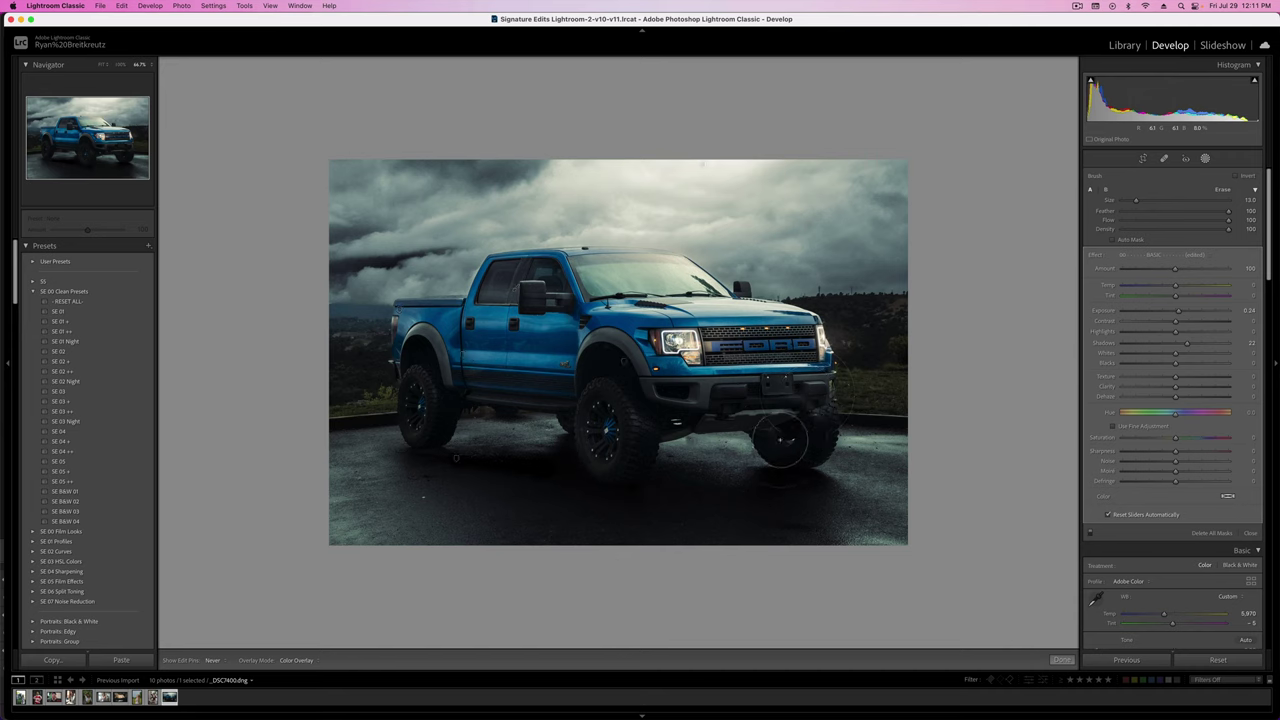
key("h")
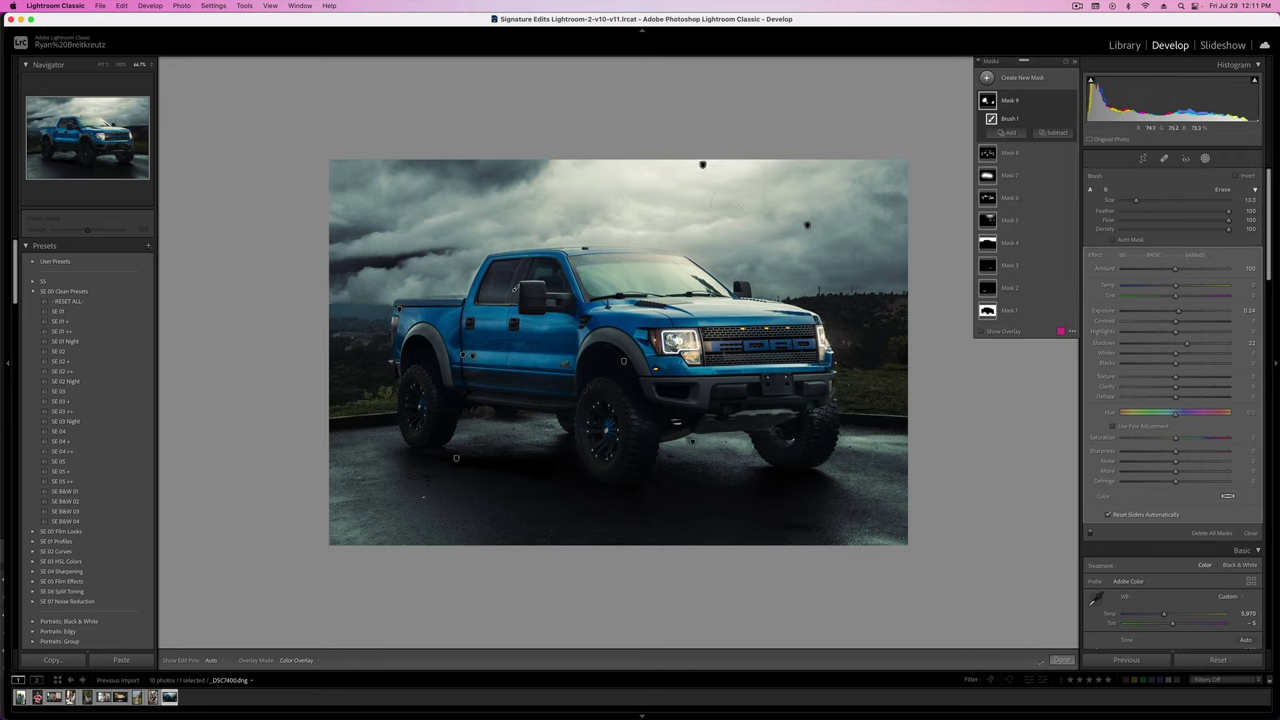
- Paint another brush mask over the dark sky and hills behind the truck's bed and over the hillside beyond its front
key("k")
scroll(358, 169, "down", 2)
mouse_move(348, 168)
left_mouse_down()
mouse_move(463, 186)
mouse_move(359, 185)
mouse_move(330, 265)
mouse_move(359, 268)
mouse_move(362, 240)
mouse_move(309, 265)
mouse_move(343, 366)
mouse_move(337, 315)
mouse_move(349, 316)
mouse_move(391, 143)
left_mouse_up()
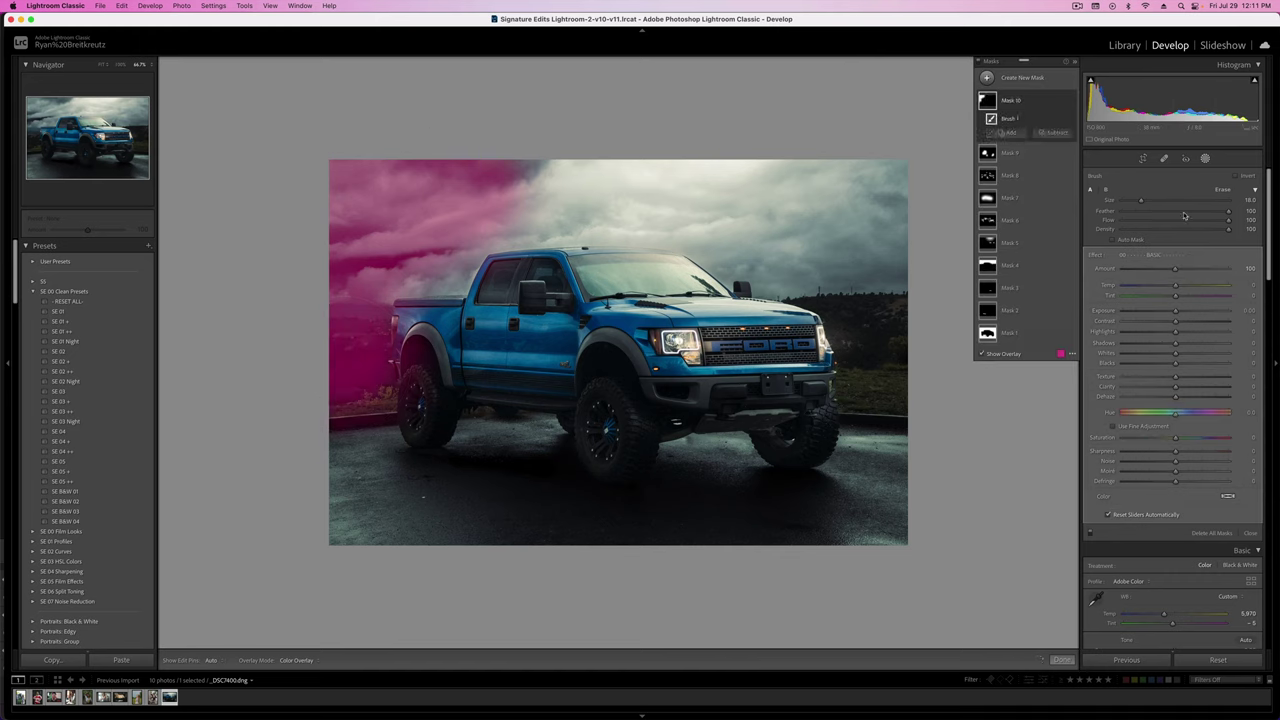
key("bracketleft")
key("bracketleft")
key("bracketleft")
left_click(820, 293)
mouse_move(838, 298)
left_mouse_down()
mouse_move(876, 282)
mouse_move(868, 368)
mouse_move(894, 269)
mouse_move(902, 310)
left_mouse_up()
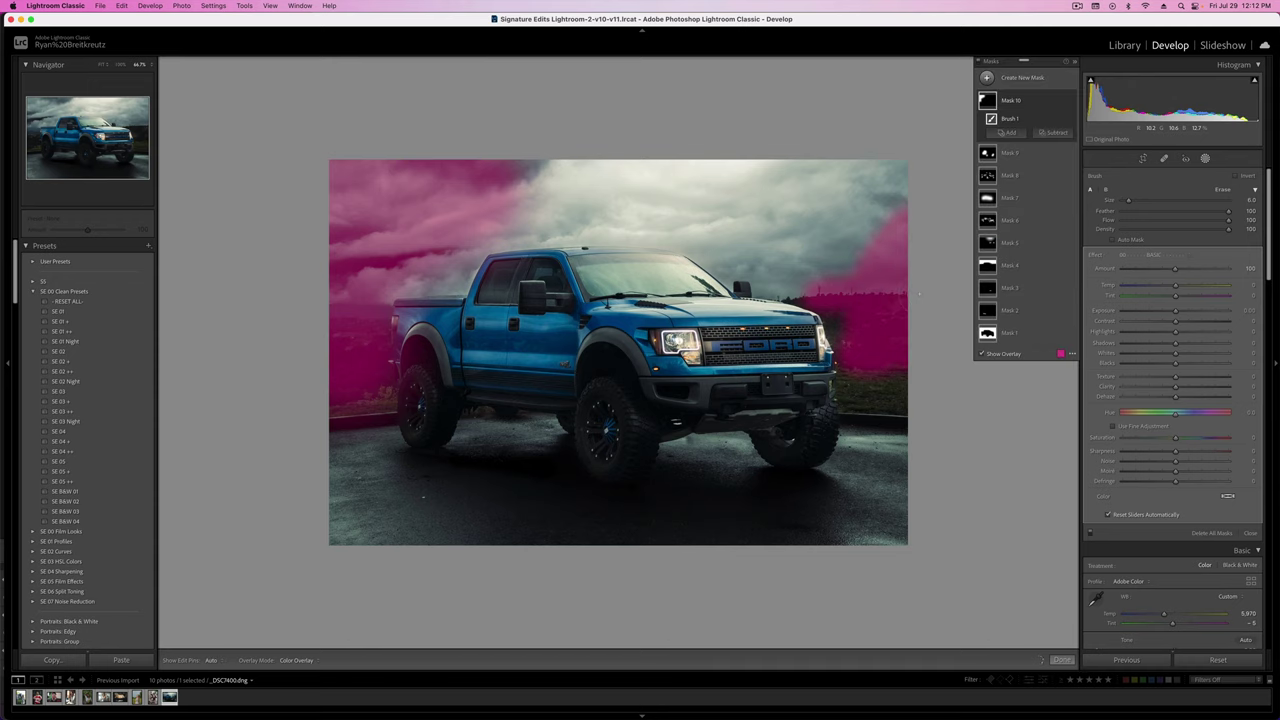
- Set the sky and hills mask's Contrast to −21, close masking, and lower the photo's overall Clarity to about 6
left_click_drag(1175, 322, 1163, 322)
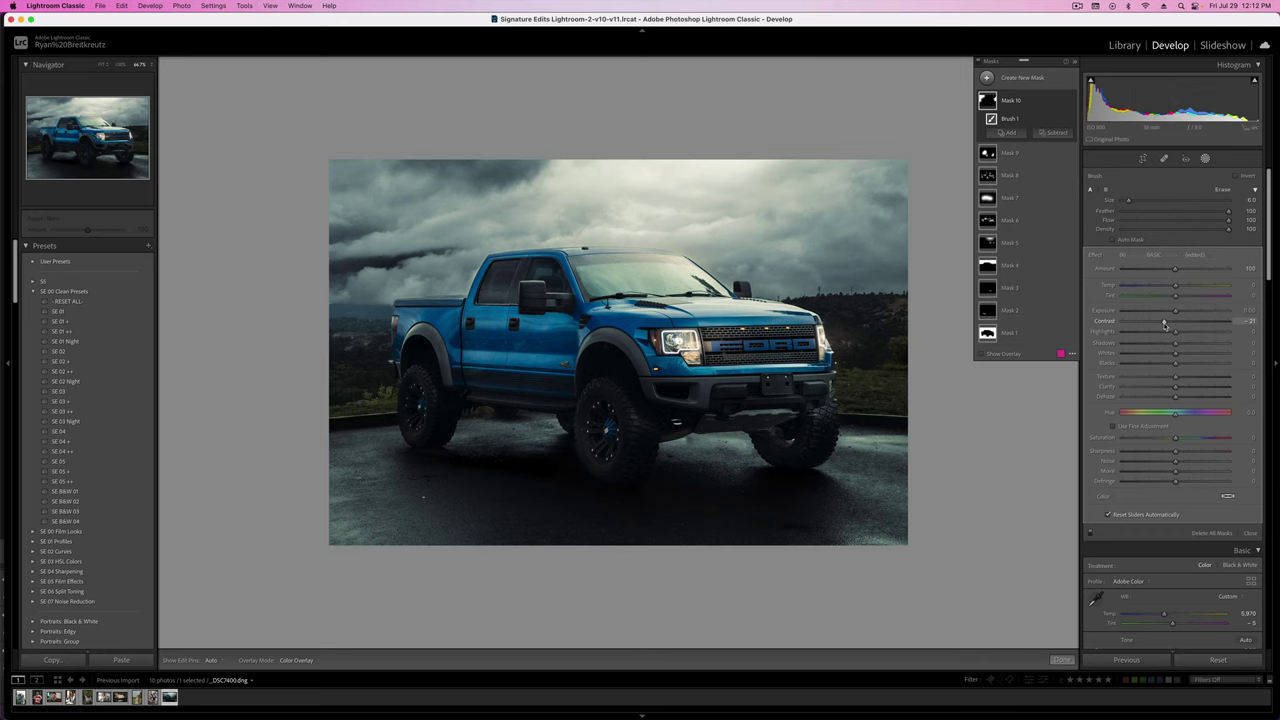
key("shift+w")
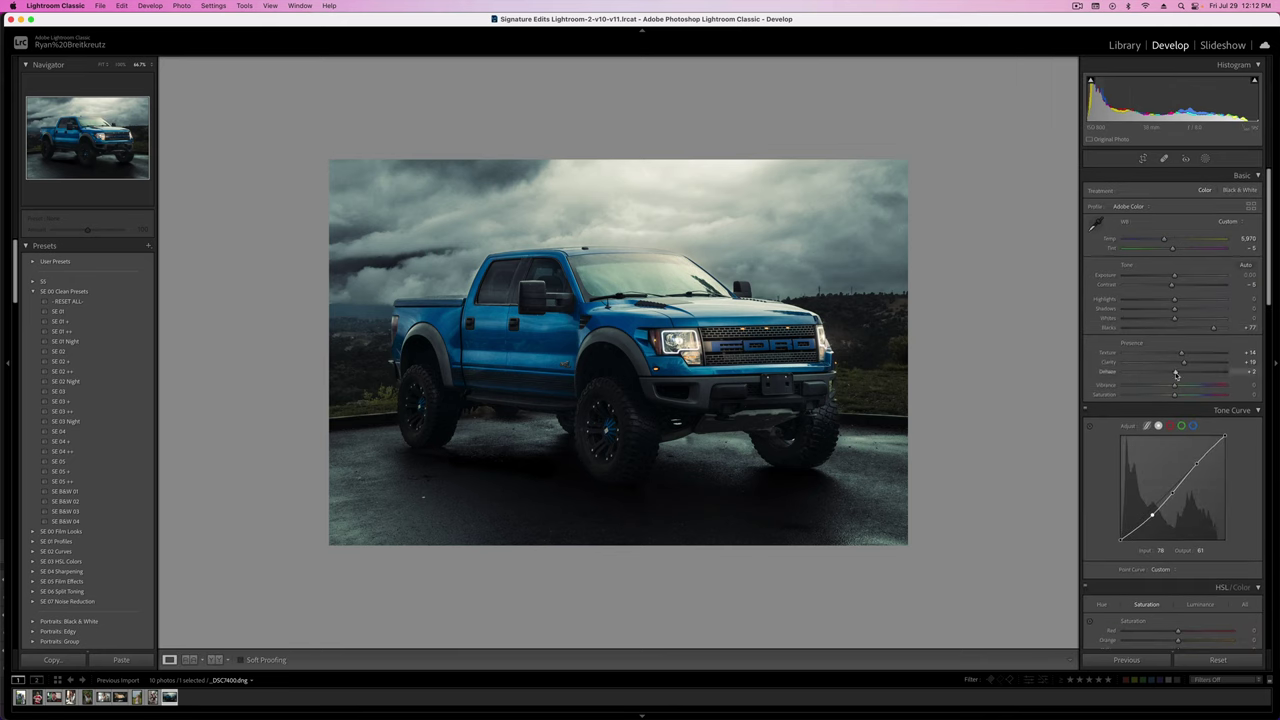
left_click(1178, 363)
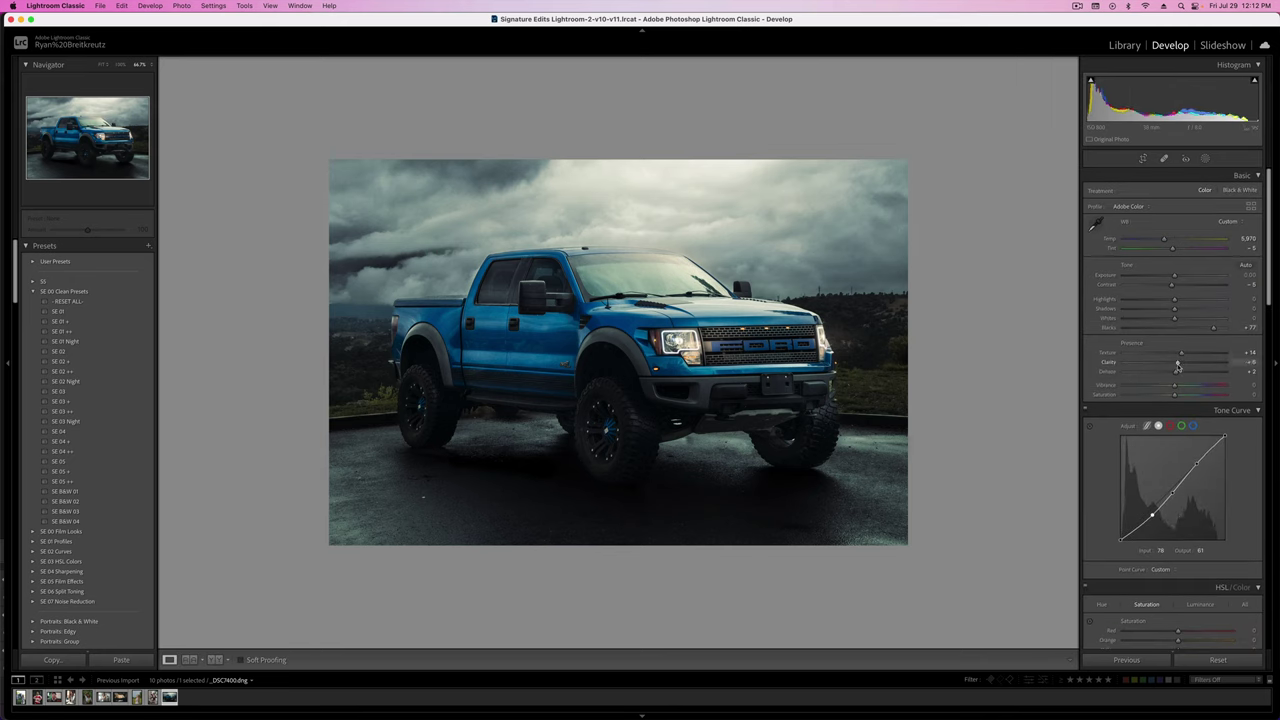
- Compare the full edited truck photo with its unedited version, toggling between the two
key("backslash")
key("backslash")
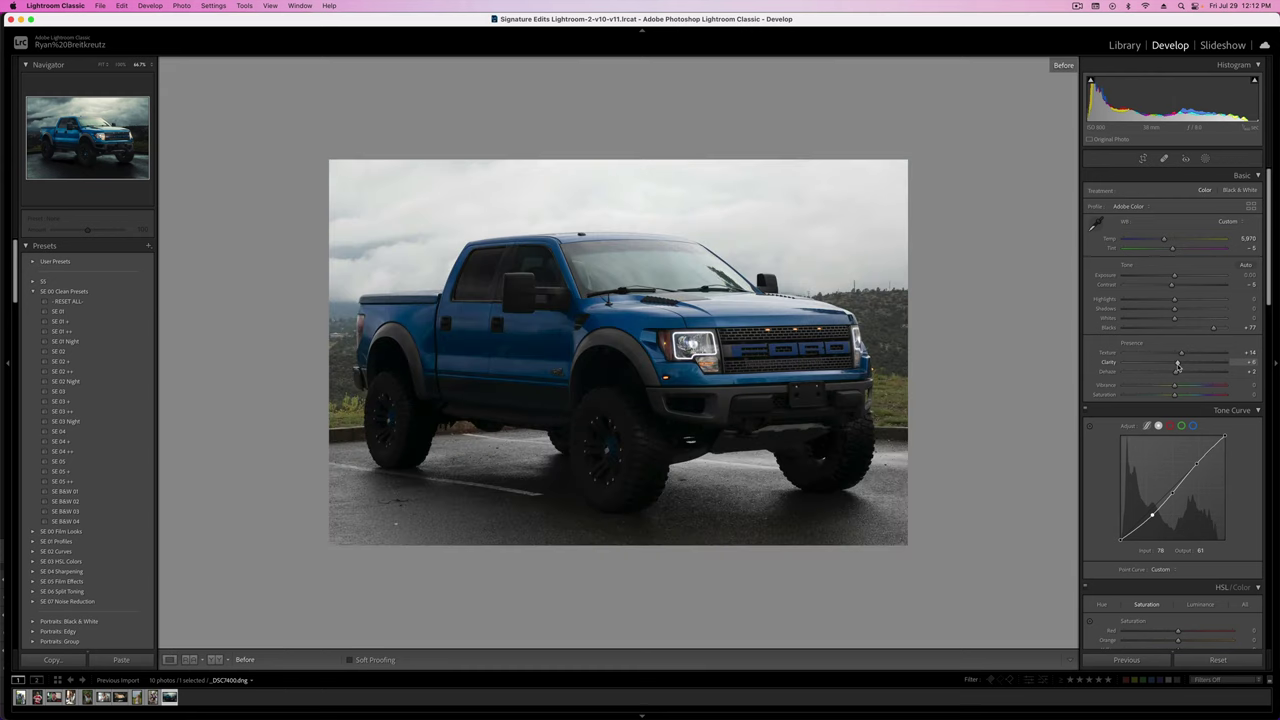
key("backslash")
key("backslash")
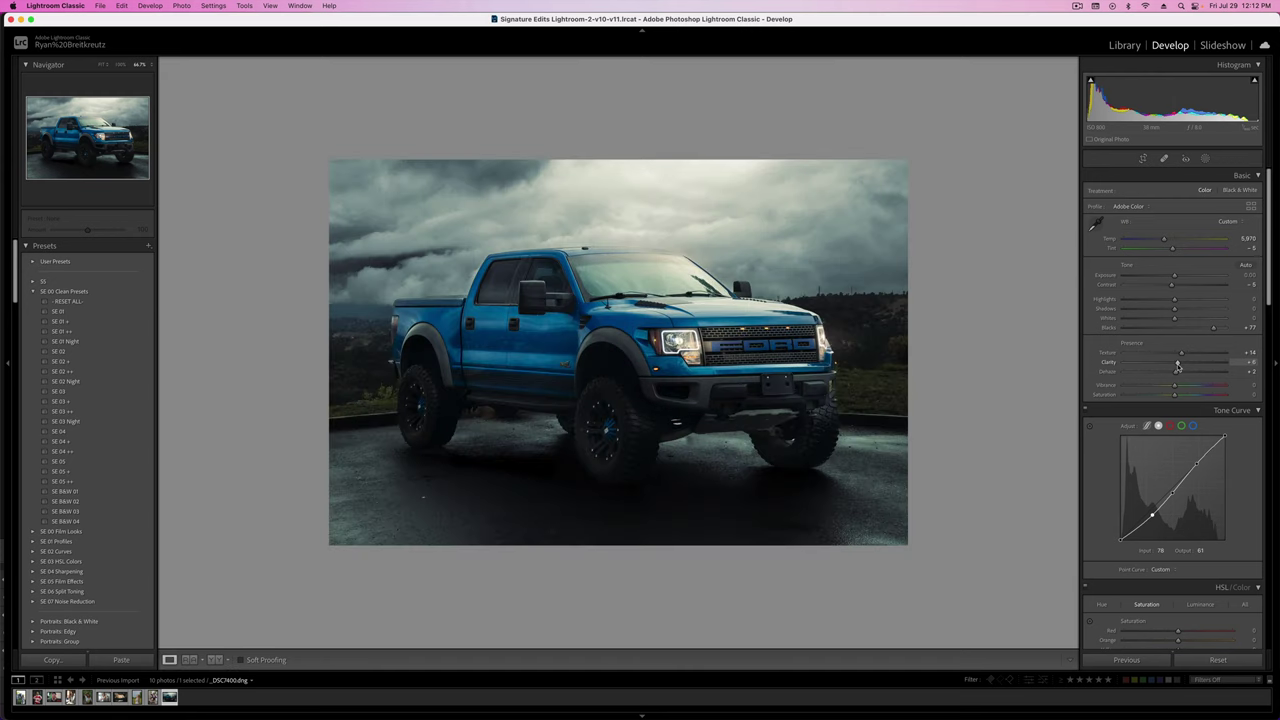
- Brush a new mask over the truck's wheels and set its Texture to 24, Clarity to about 45 and Highlights to about 70
key("k")
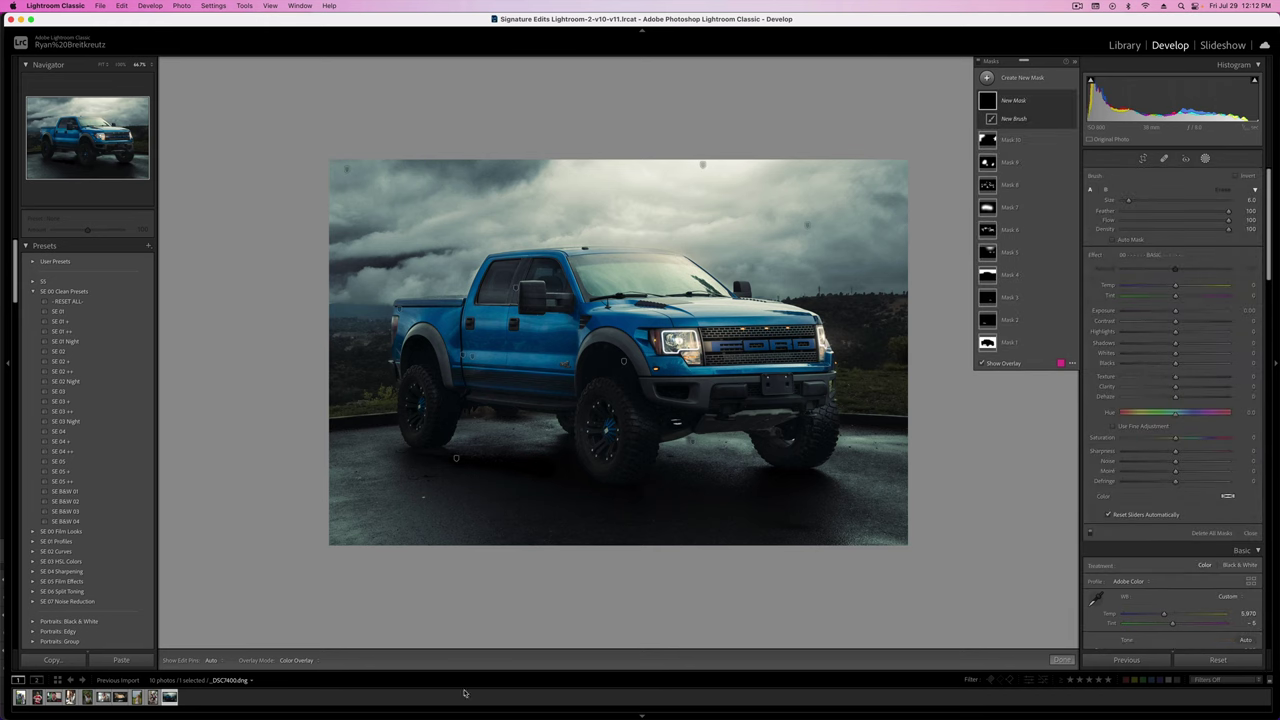
left_click_drag(600, 420, 616, 450)
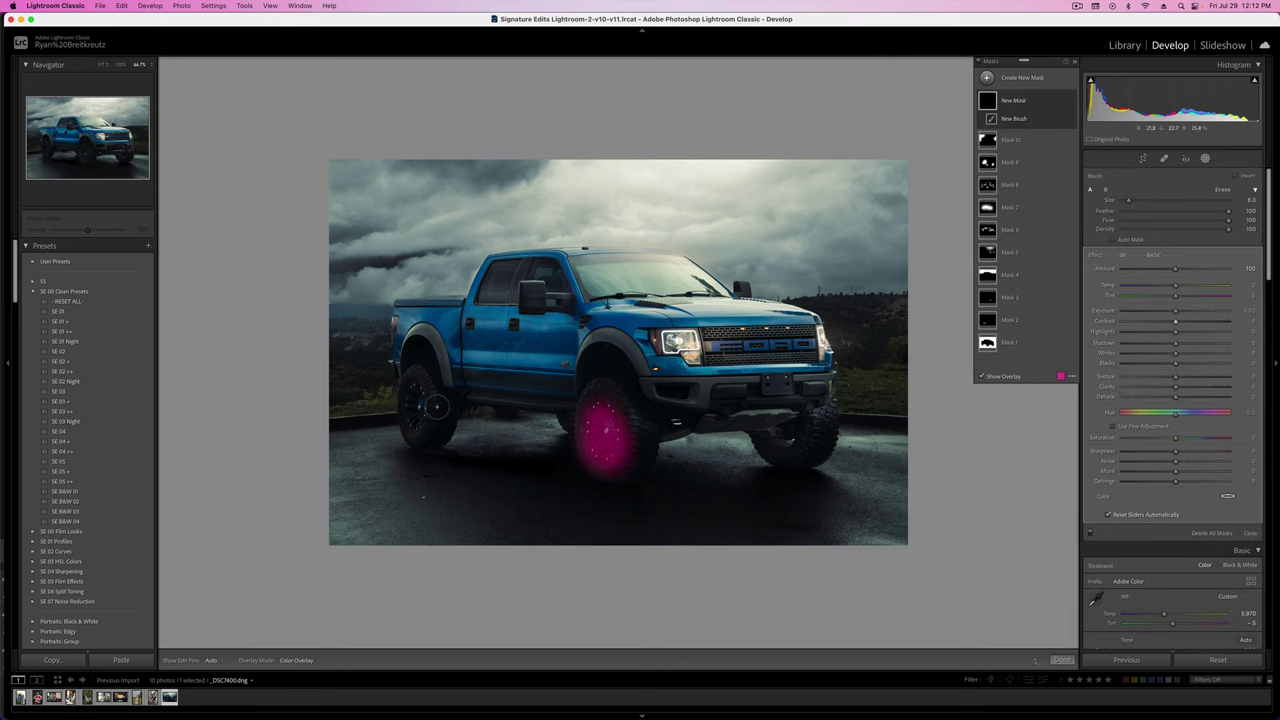
mouse_move(418, 420)
left_mouse_down()
mouse_move(418, 385)
mouse_move(418, 405)
left_mouse_up()
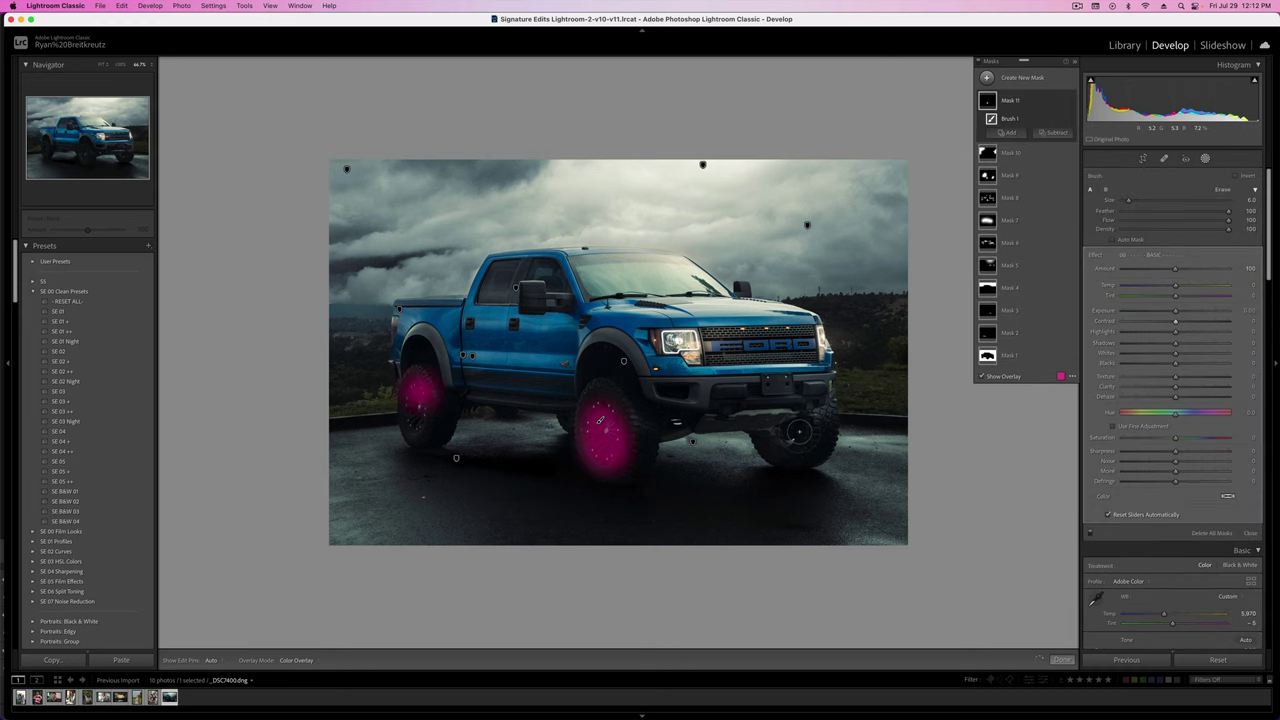
left_click(1188, 376)
left_click(1189, 387)
left_click_drag(1190, 389, 1200, 389)
left_click_drag(1194, 335, 1212, 337)
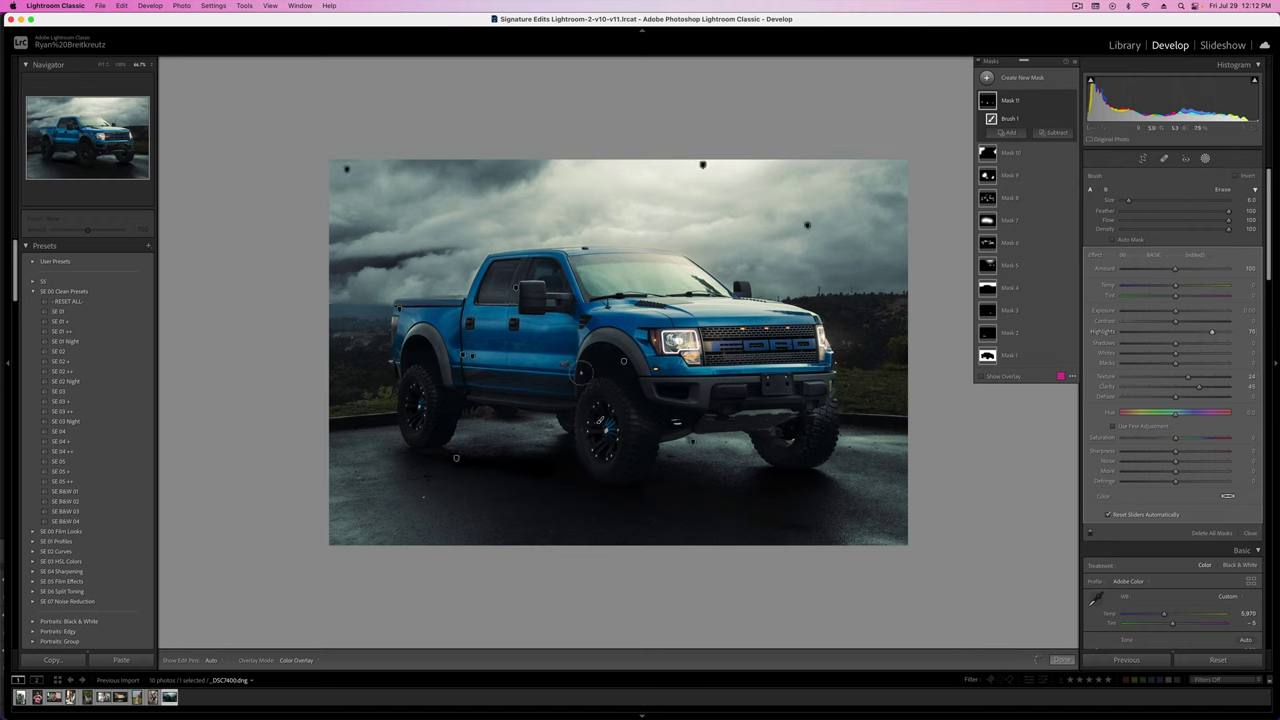
- Brush a small new mask over the 6.2L badge behind the front wheel, with Highlights about 78, Texture 41 and Clarity 17
key("k")
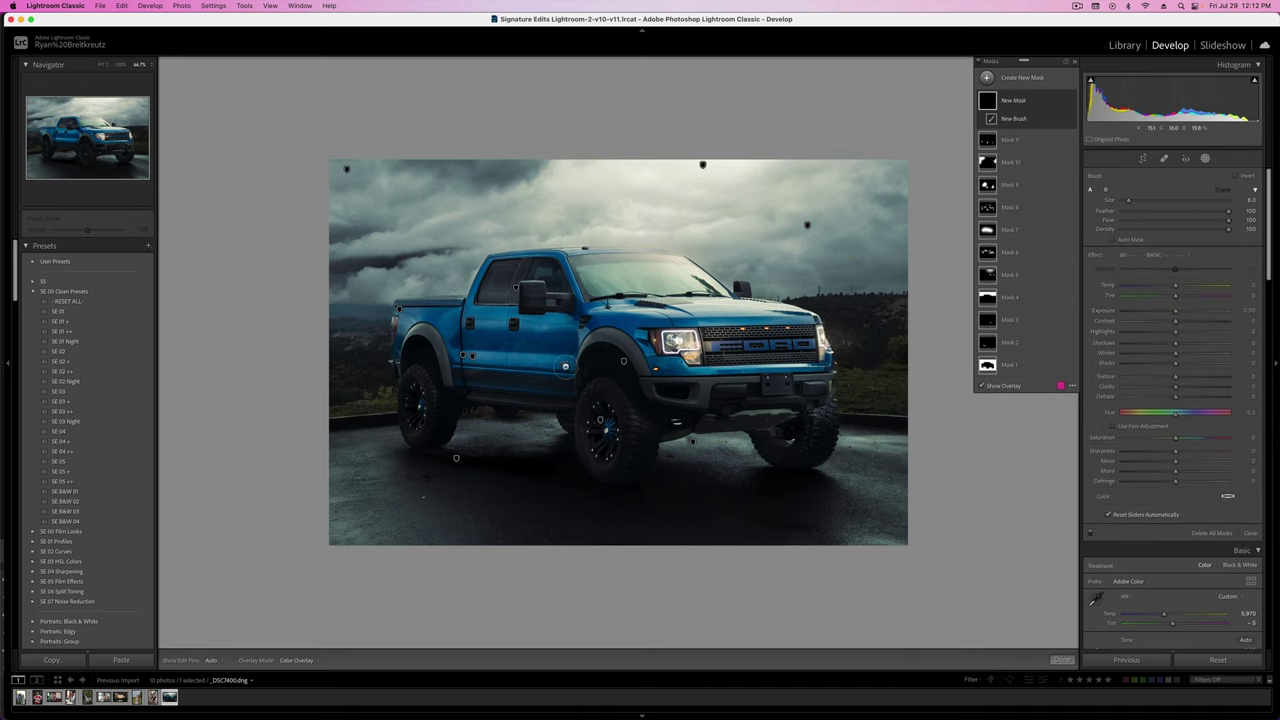
left_click_drag(565, 366, 565, 366)
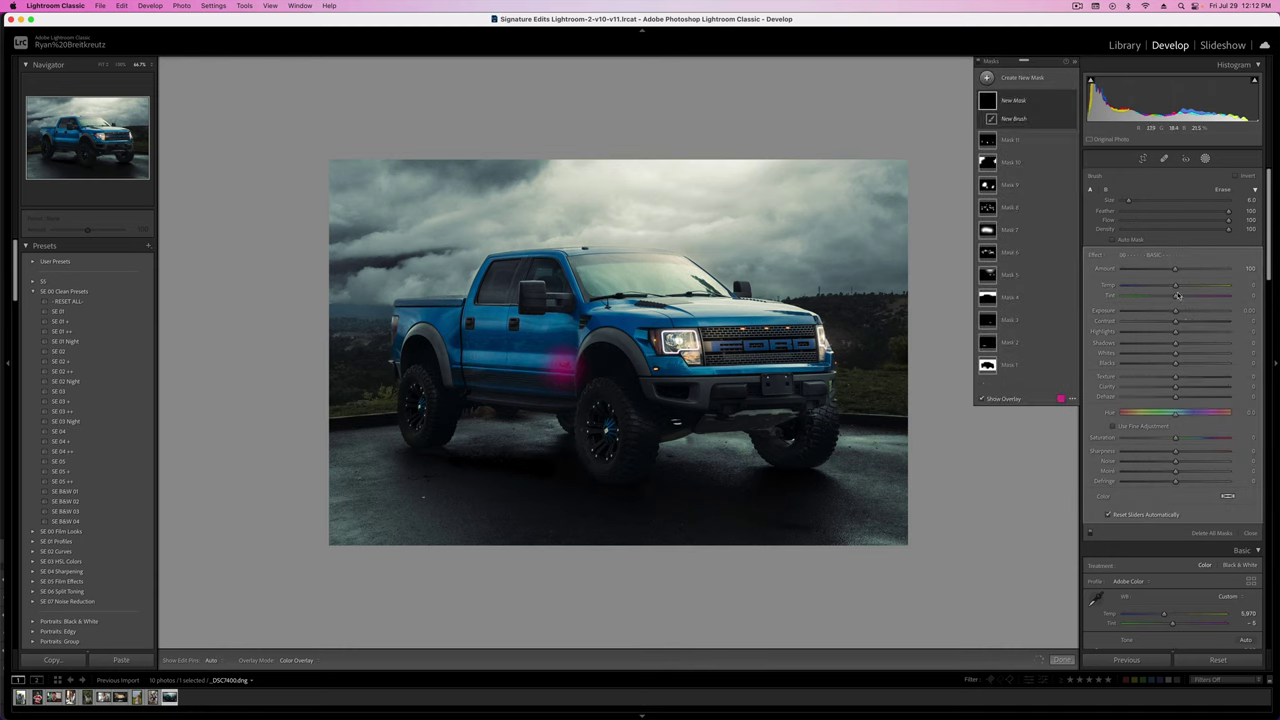
left_click_drag(1178, 332, 1217, 334)
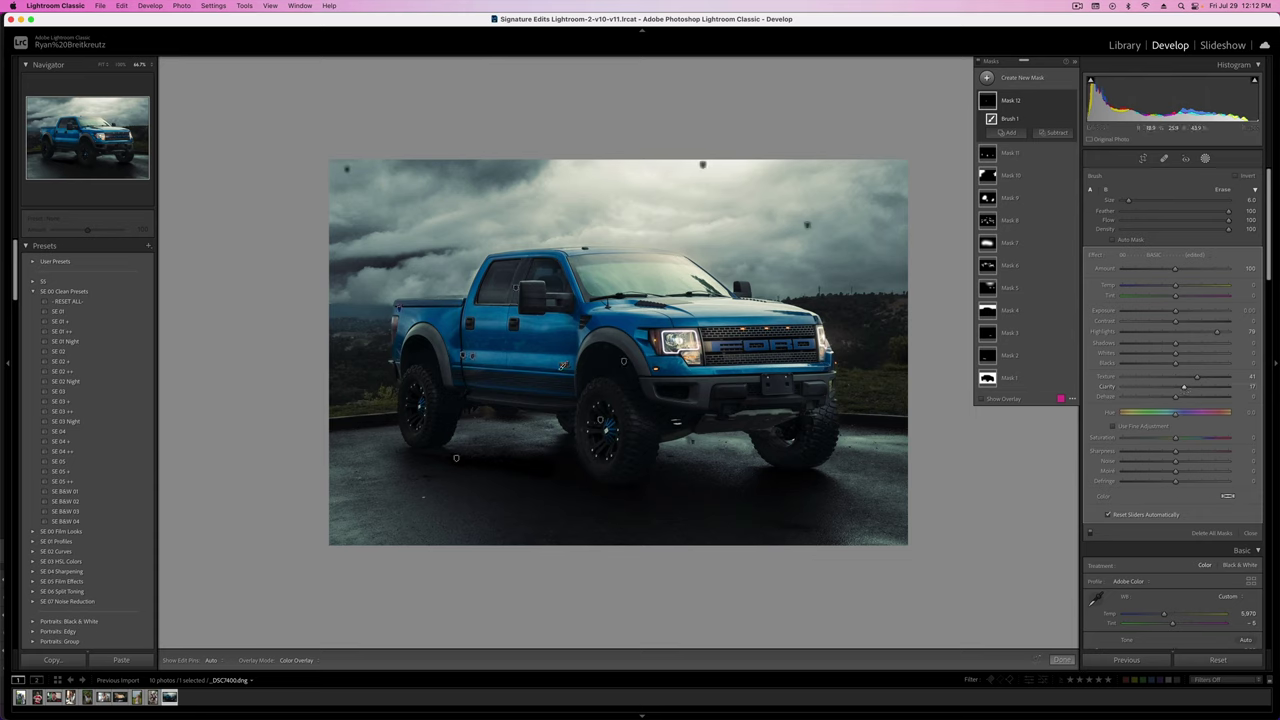
- Extend the badge highlight mask by brushing across the grille lettering, and check the result with the mask pins hidden
key("h")
left_click_drag(733, 347, 805, 346)
key("h")
key("h")
key("h")
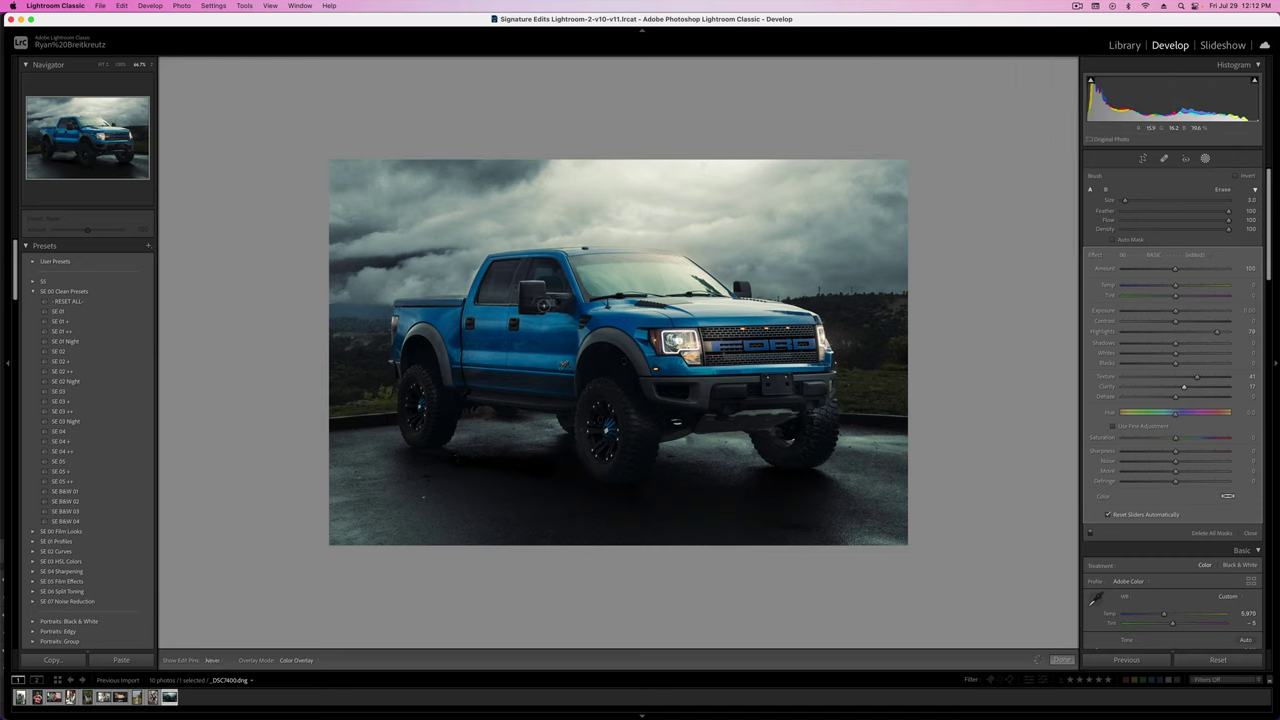
key("h")
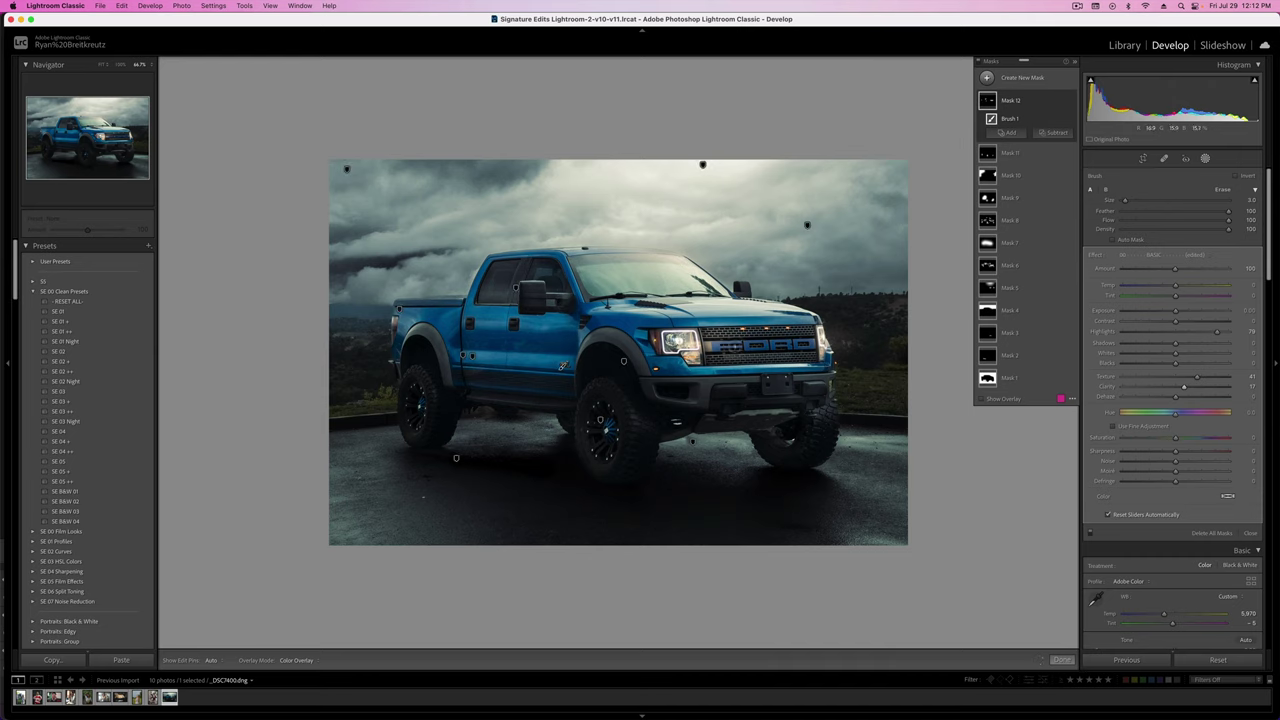
- Close masking and review the whole truck photo at several zoom levels, comparing it with the unedited version
key("shift+w")
key("super+minus")
key("super+minus")
key("super+minus")
key("super+minus")
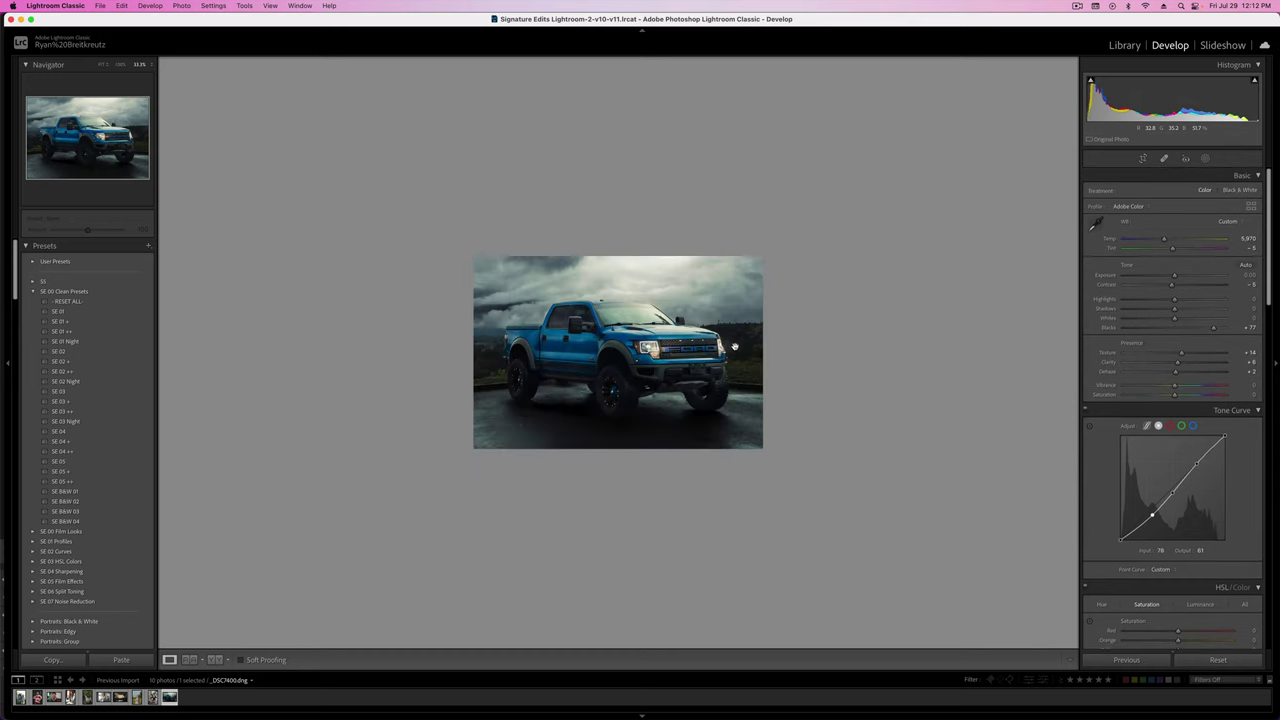
key("super+equal")
key("super+equal")
key("super+minus")
key("super+minus")
key("backslash")
key("backslash")
key("backslash")
key("backslash")
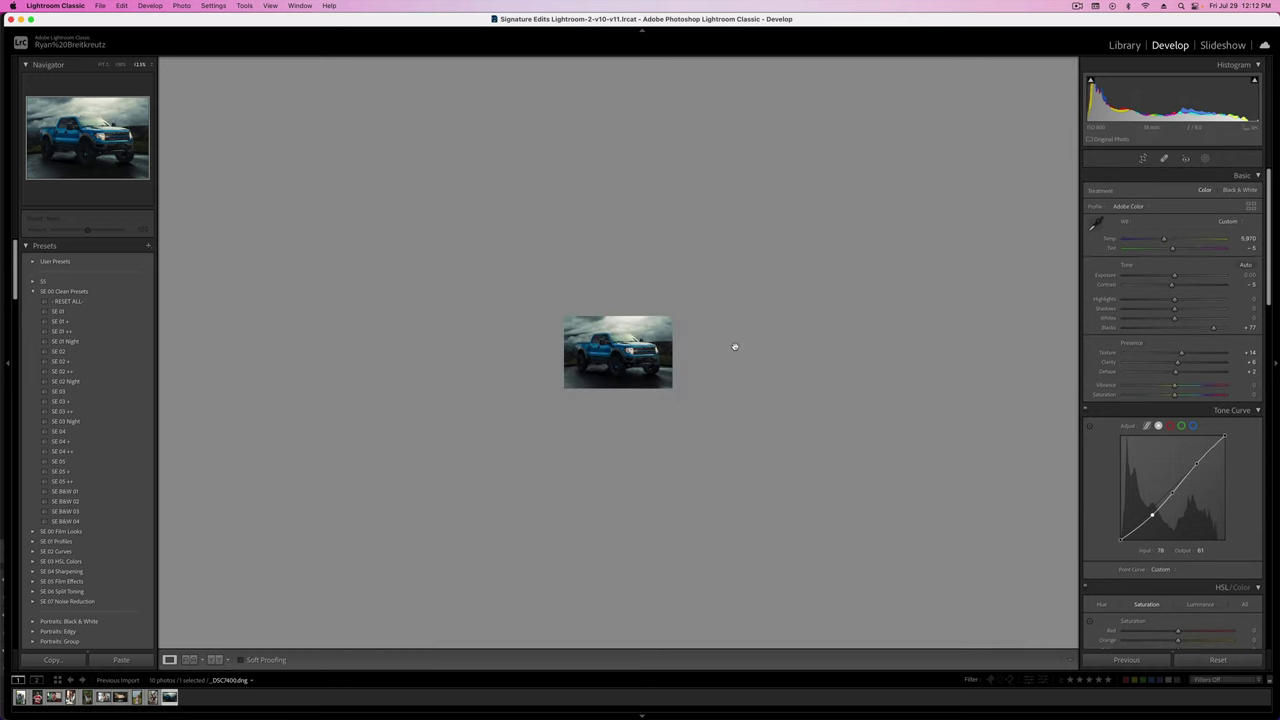
key("super+equal")
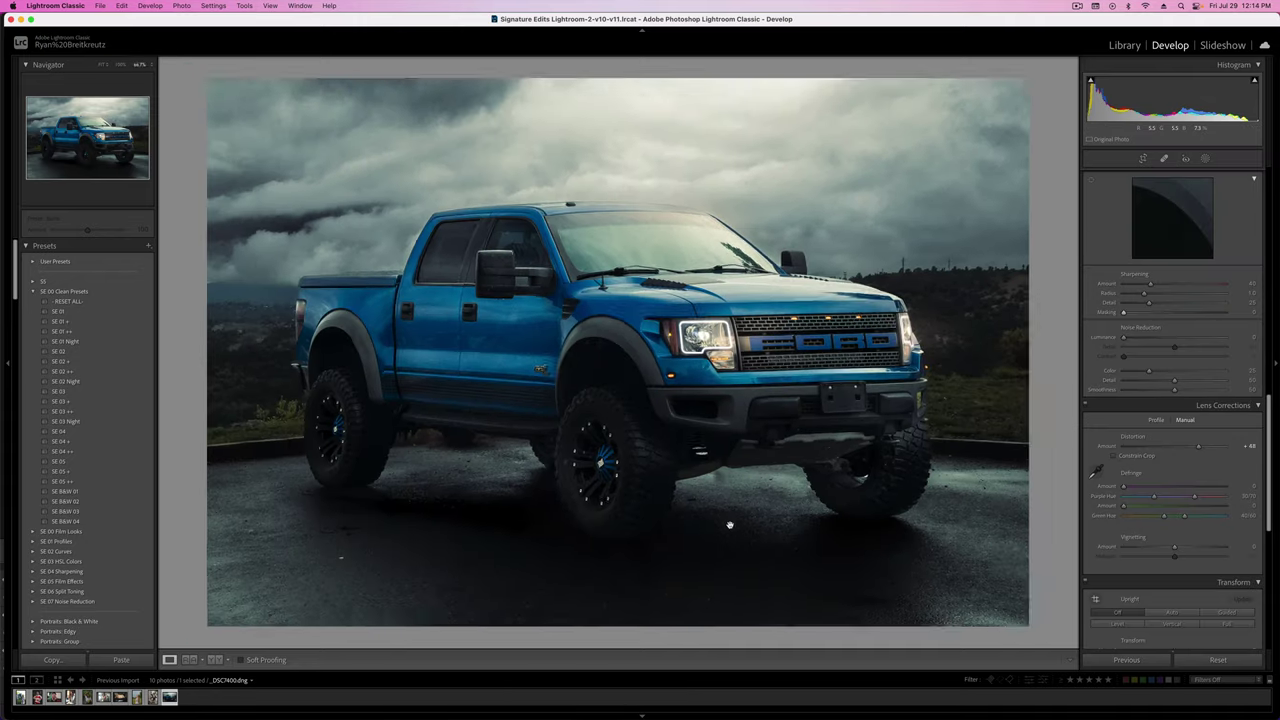
key("super+minus")
key("super+equal")
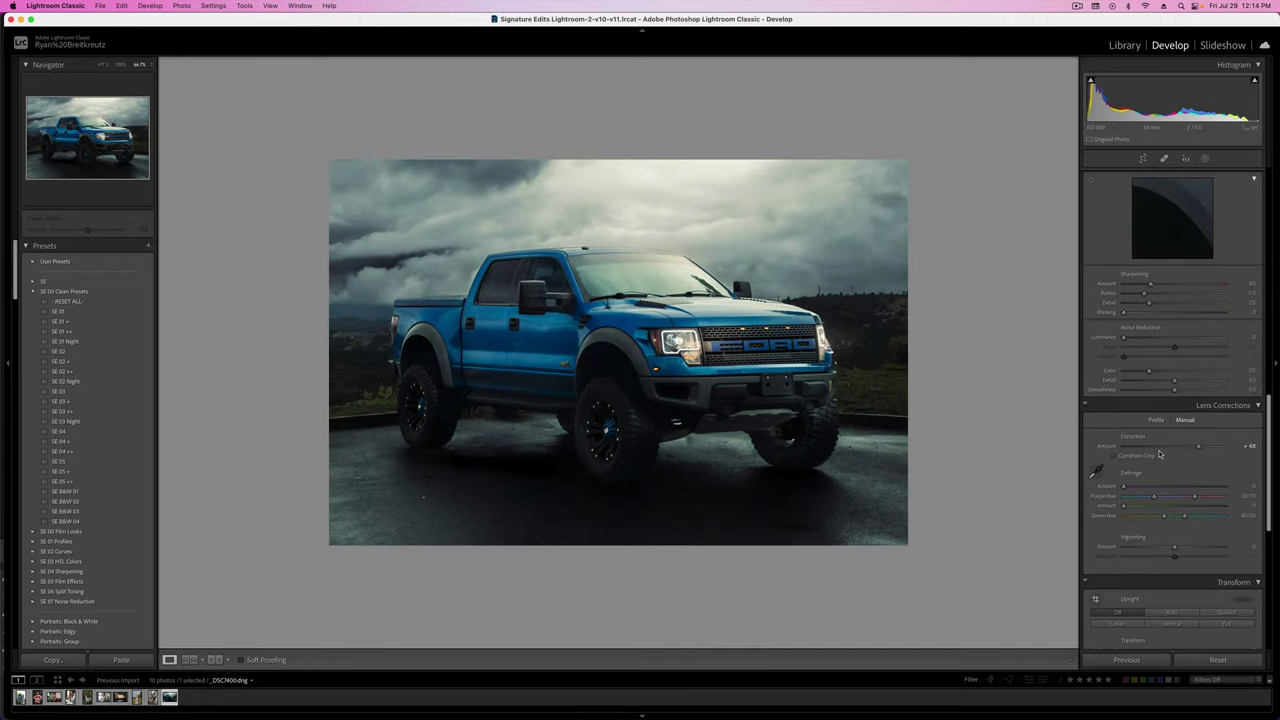
- Focus the Detail preview on the truck's grille lettering and set the sharpening Amount to 150
scroll(1159, 455, "up", 3)
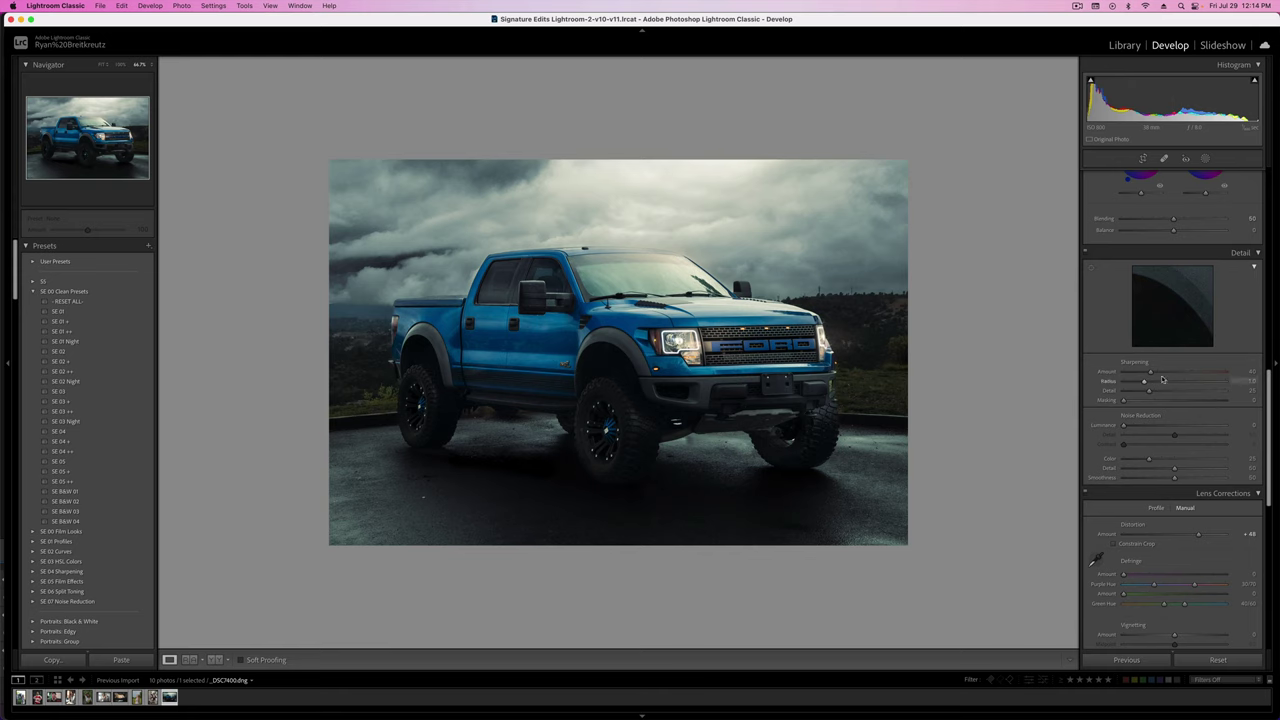
left_click_drag(1162, 372, 1212, 376)
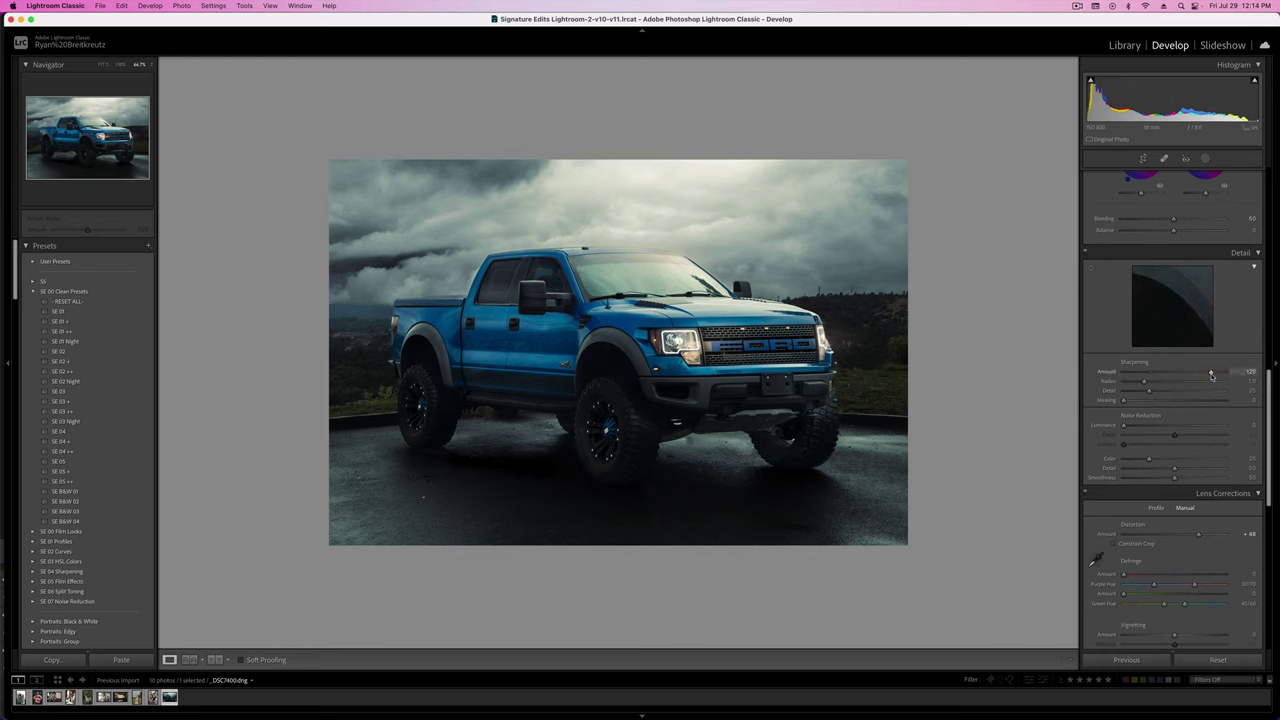
mouse_move(1124, 426)
left_mouse_down()
mouse_move(1167, 426)
mouse_move(1118, 428)
left_mouse_up()
left_click(1157, 372)
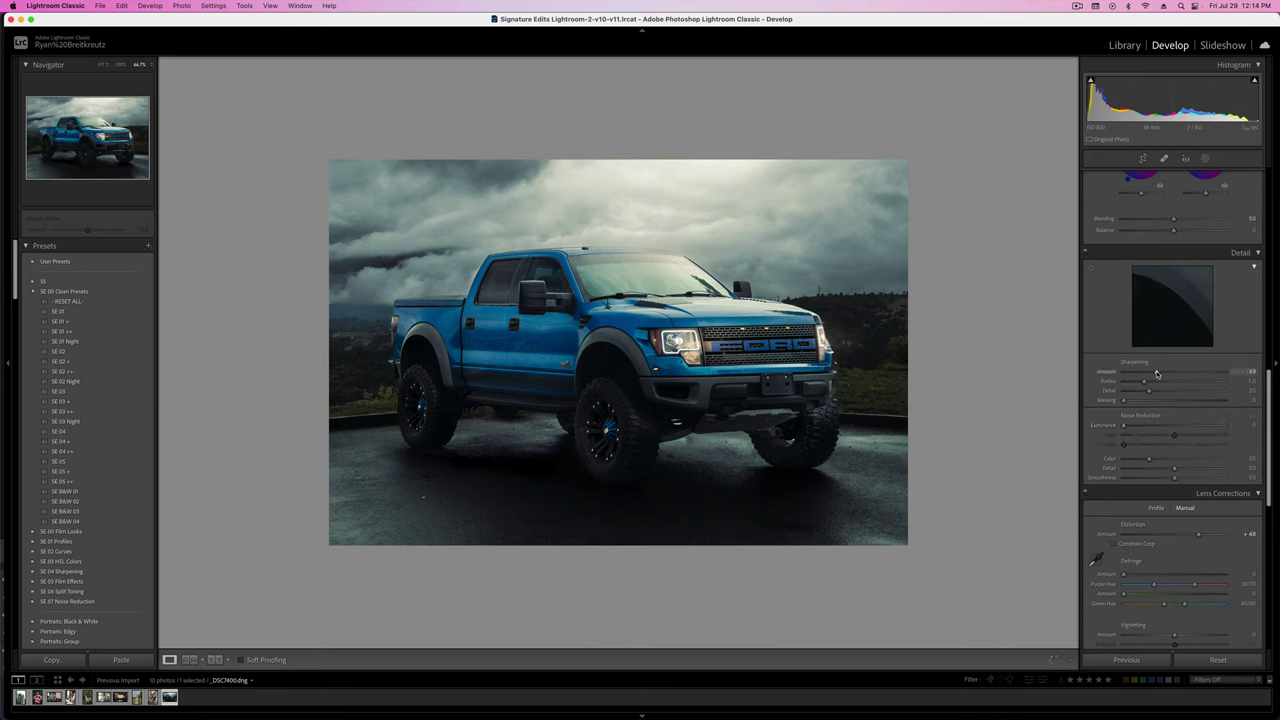
left_click(1091, 270)
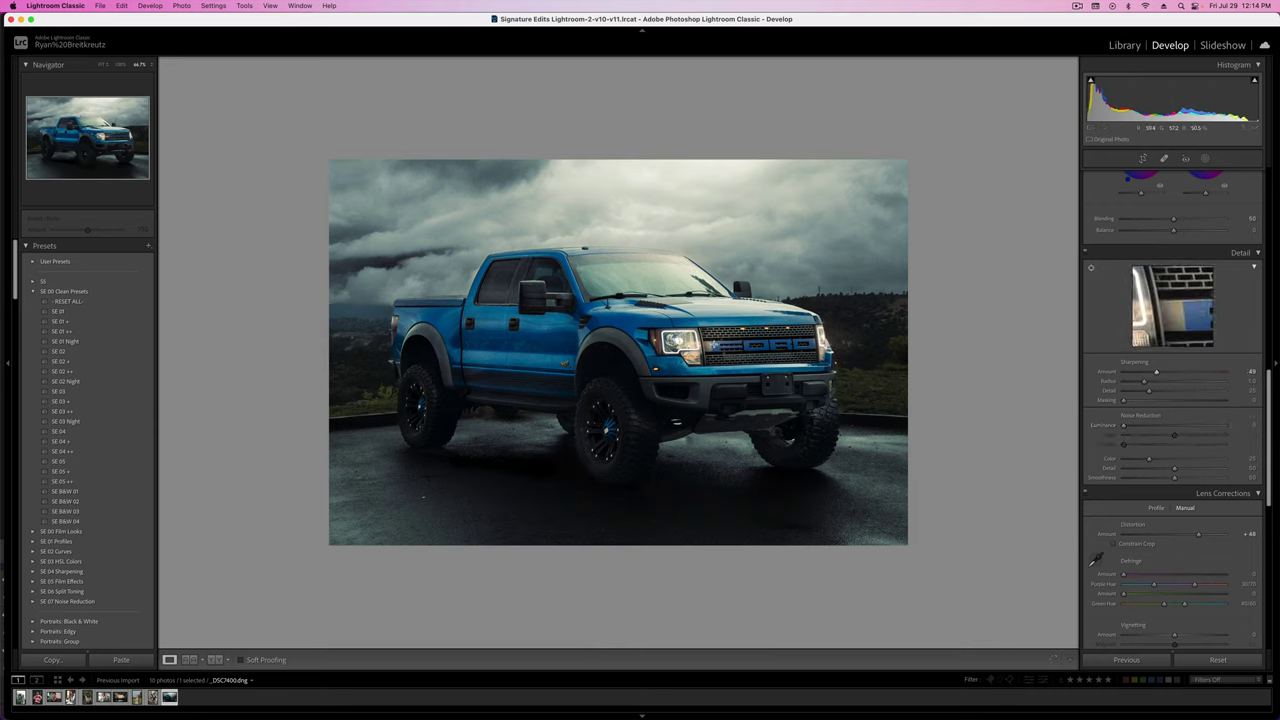
left_click(723, 344)
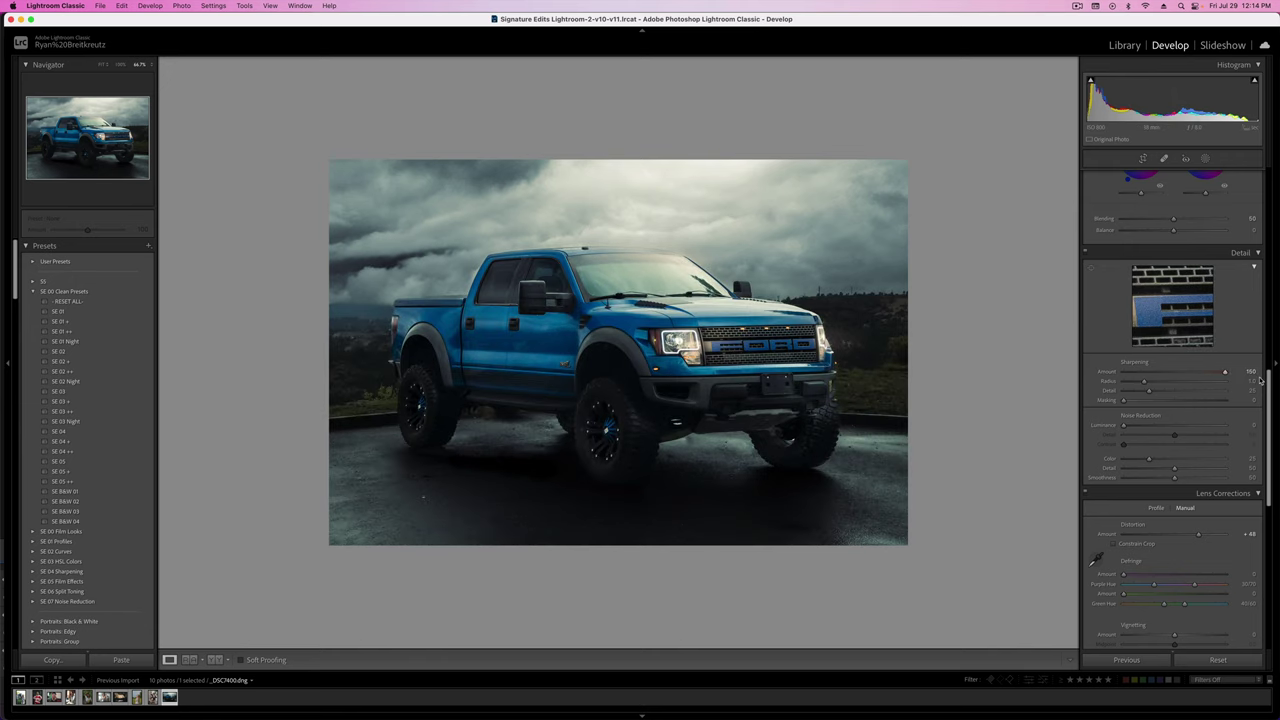
- Set the sharpening Radius to 1.5, Detail to 18 and Masking to 68, checking each in the greyscale preview
left_click_drag(1144, 382, 1163, 384)
mouse_move(1163, 384)
left_mouse_down()
mouse_move(1135, 383)
mouse_move(1170, 385)
left_mouse_up()
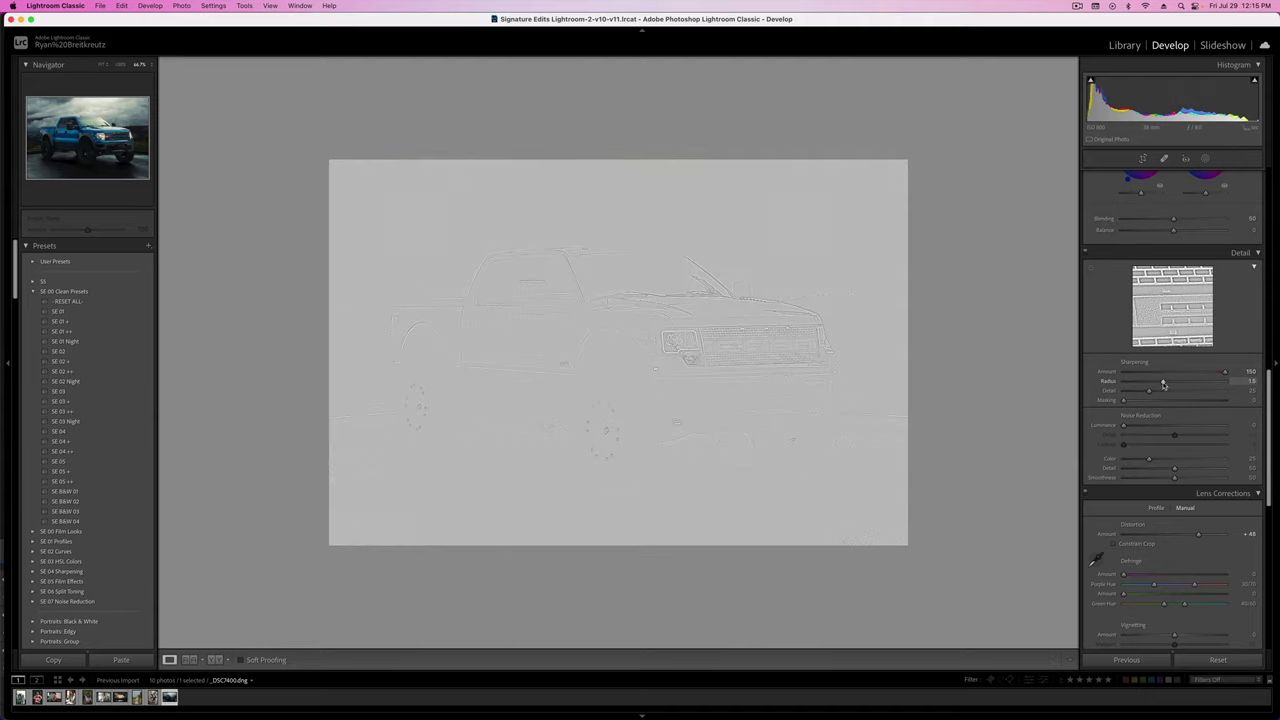
left_click_drag(1163, 384, 1212, 399)
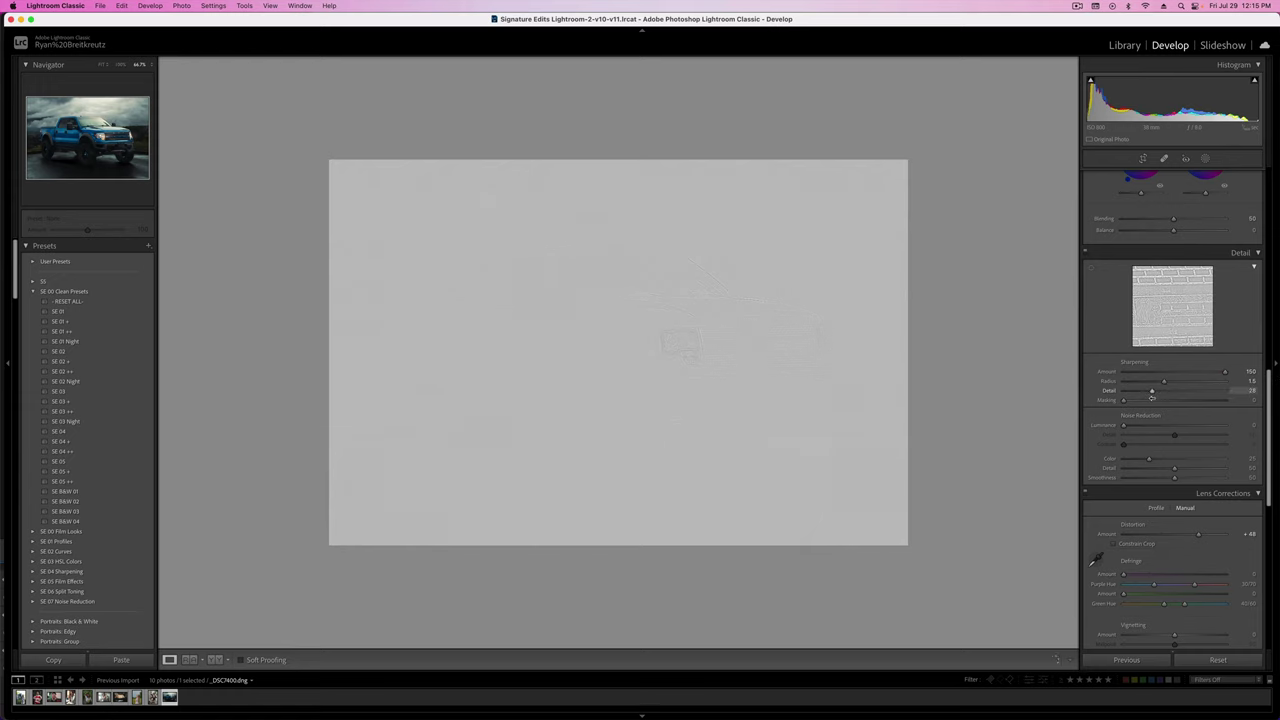
left_click_drag(1142, 399, 1141, 400)
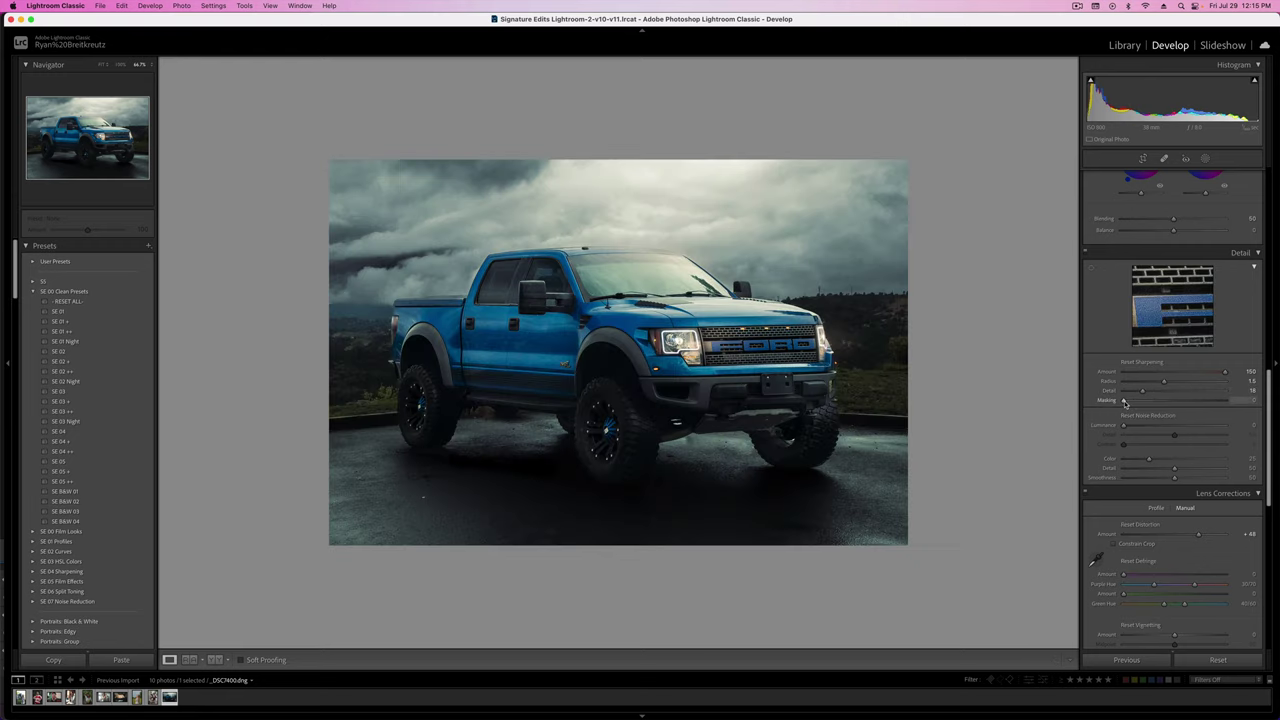
left_click_drag(1124, 401, 1192, 402)
- Compare the truck photo with and without the Detail adjustments, and against its unedited version
left_click(1087, 258)
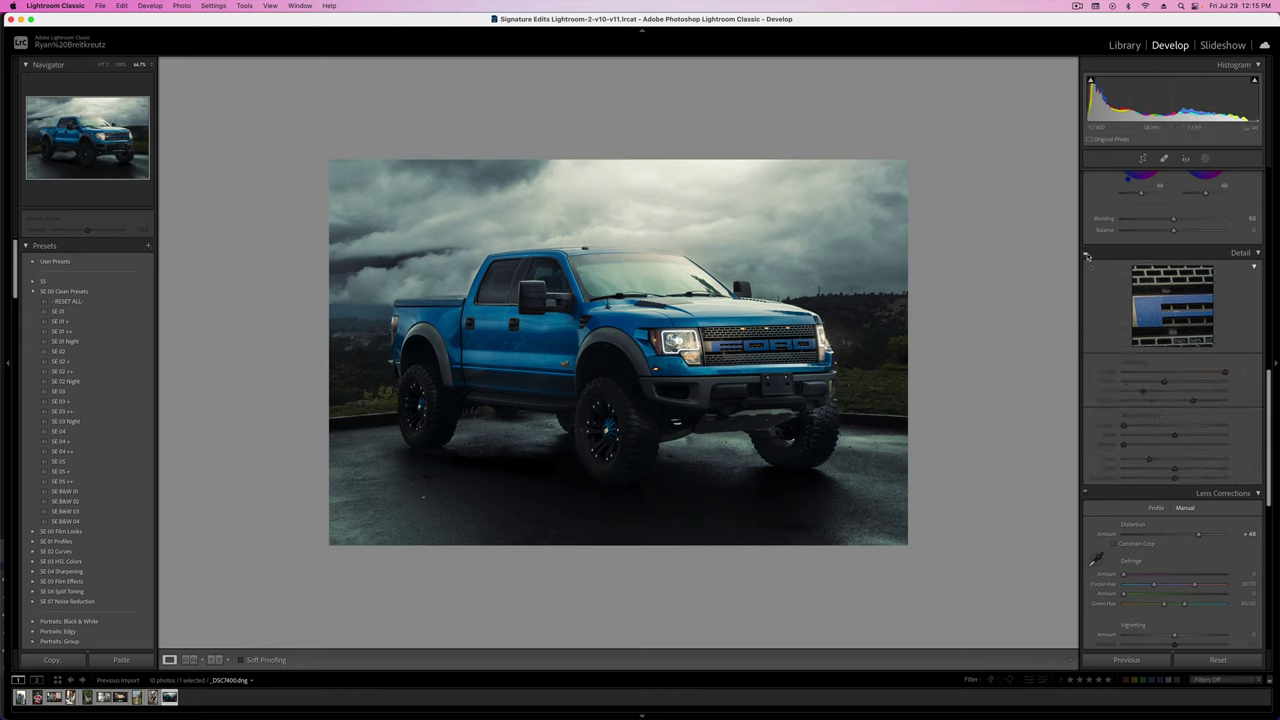
left_click(1087, 256)
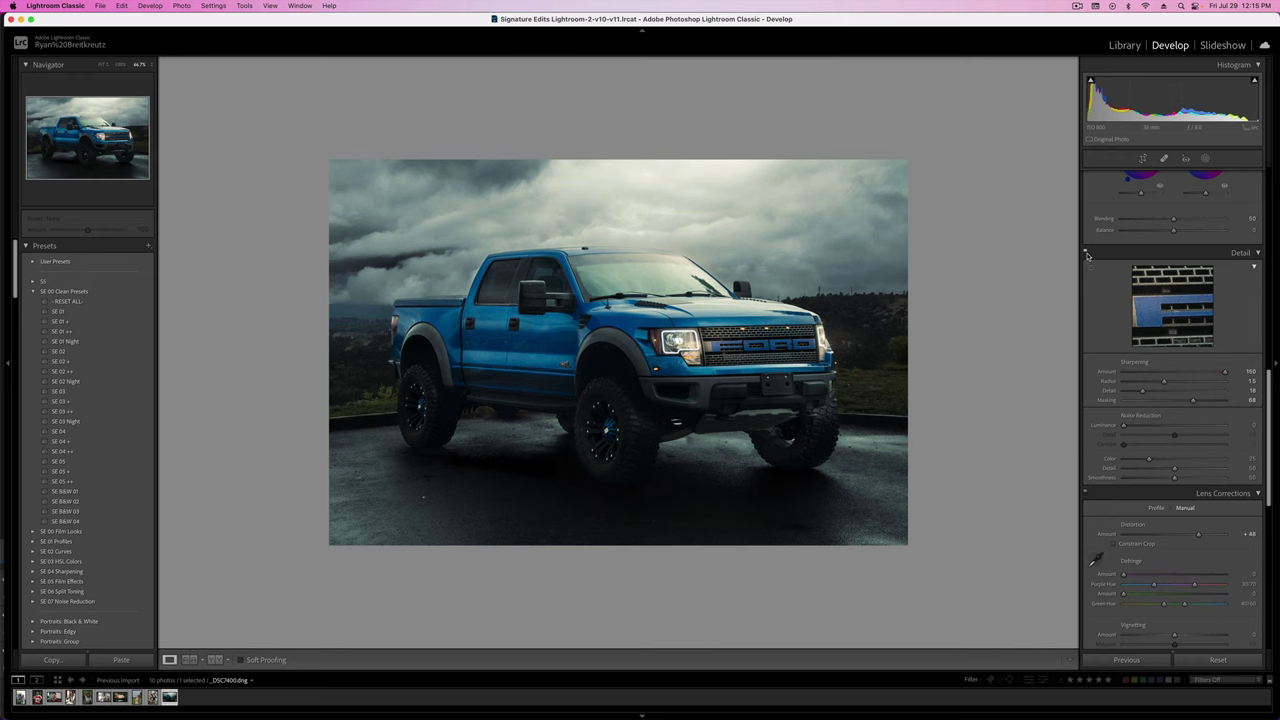
left_click(1087, 256)
left_click(1087, 256)
left_click(1087, 256)
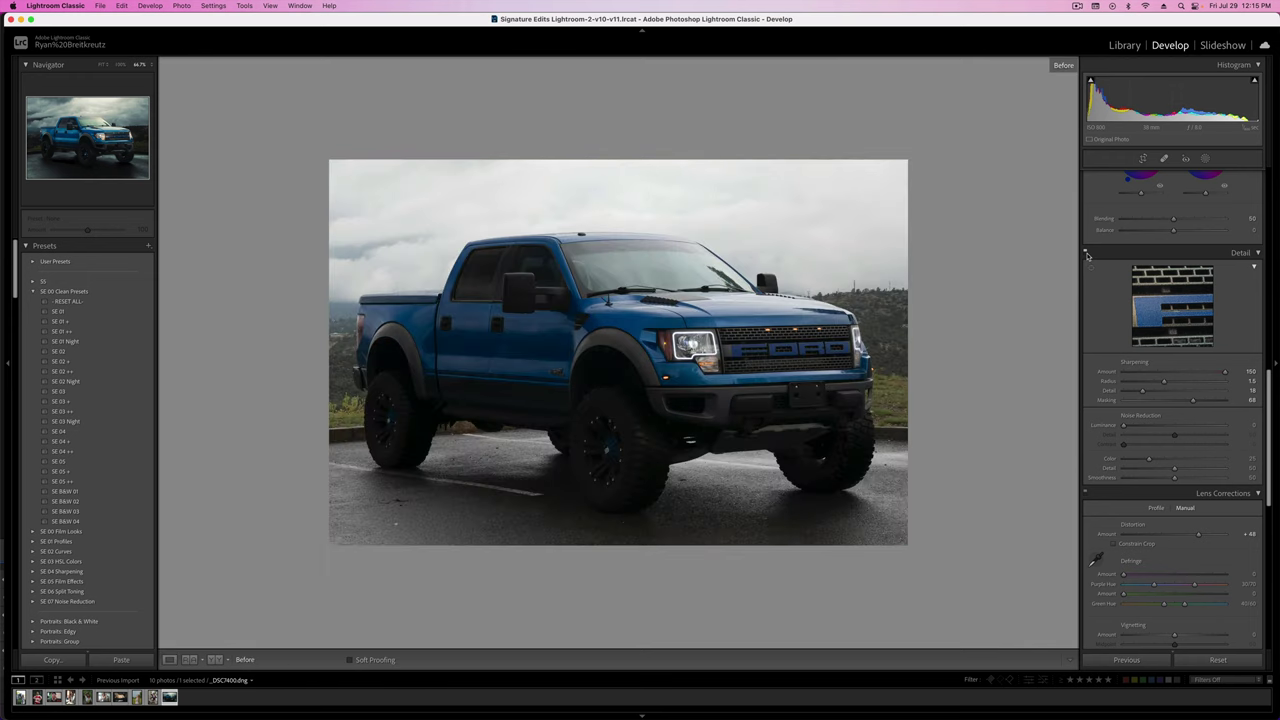
left_click(1087, 256)
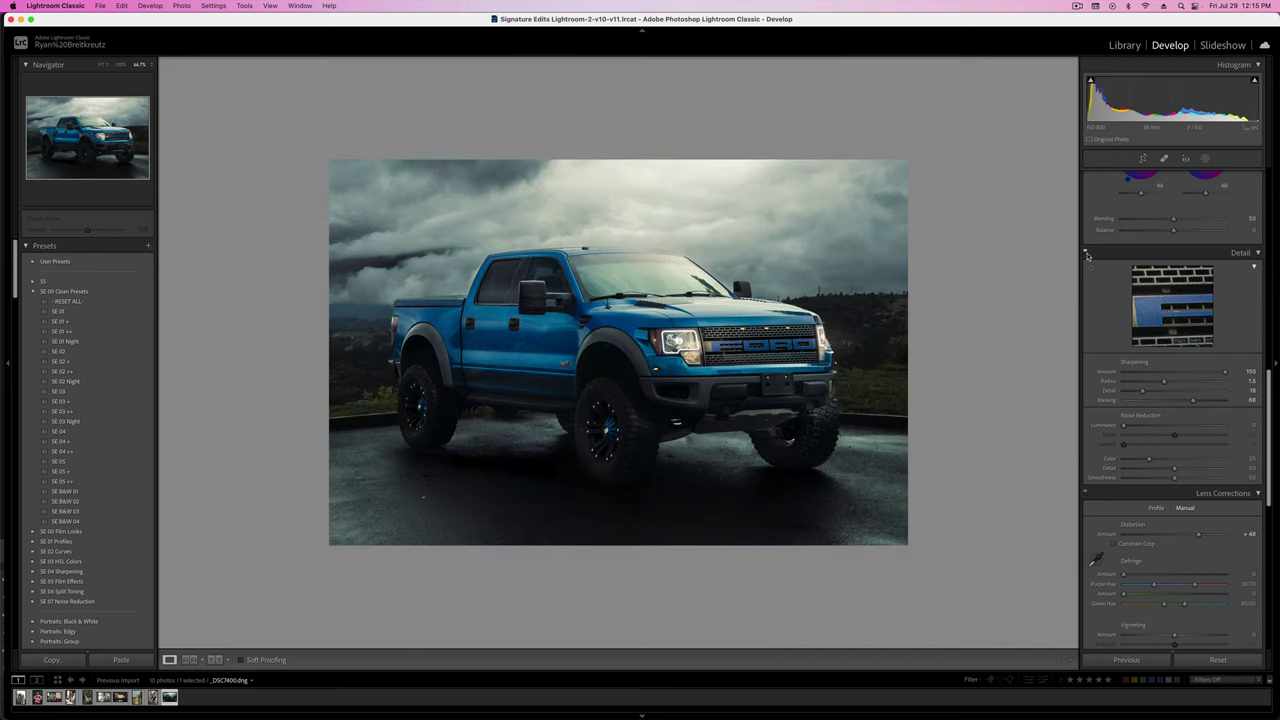
- Heal the small white spot on the asphalt in front of the rear wheel and the distraction in the grass beside the front bumper
left_click(1164, 158)
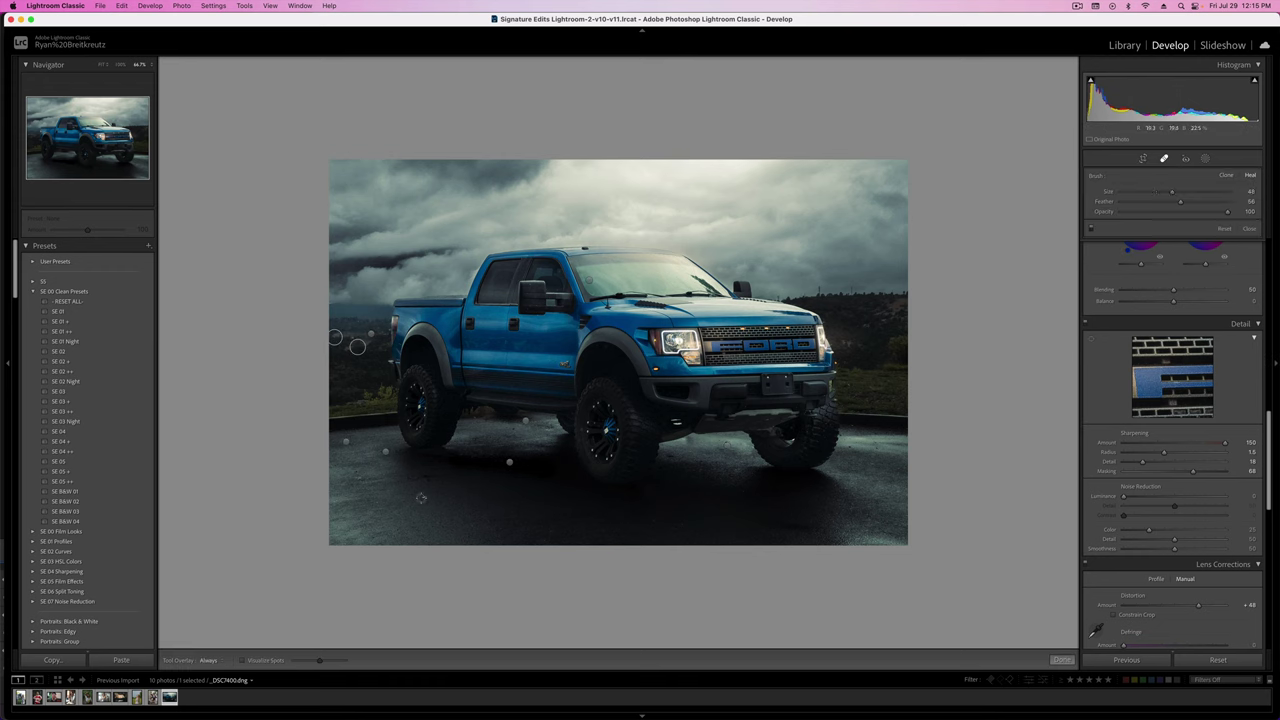
left_click(421, 497)
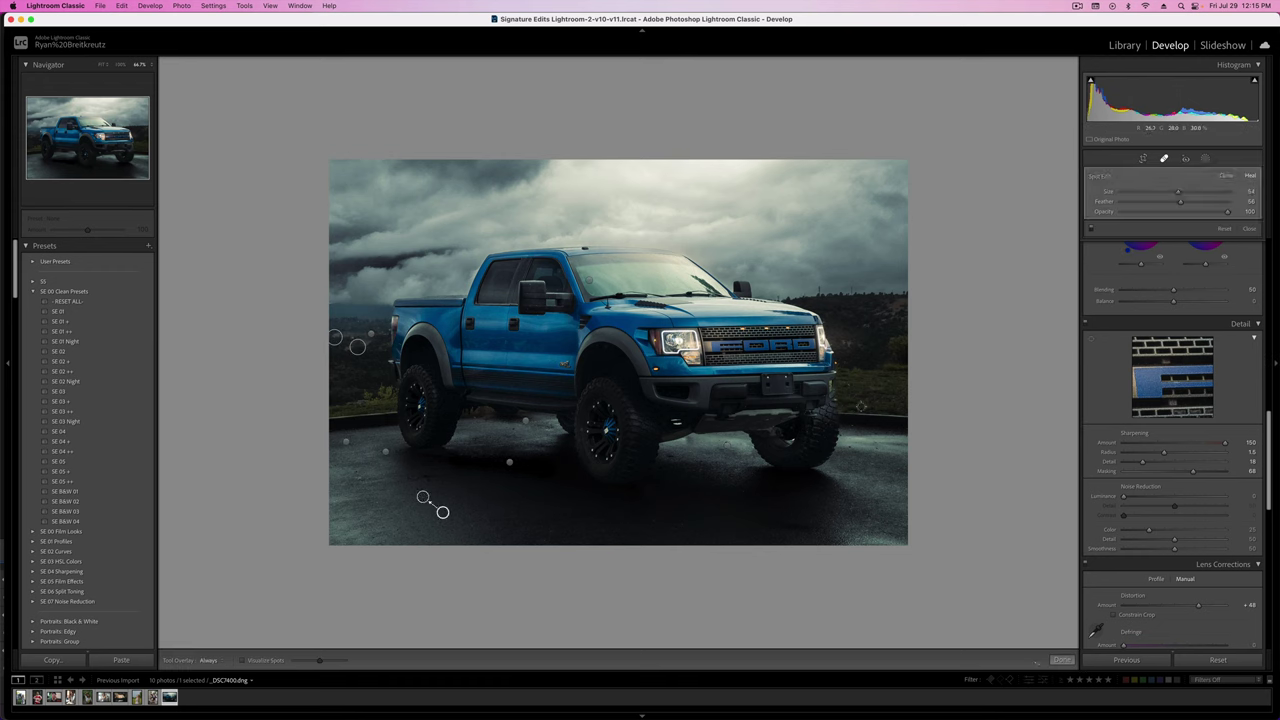
left_click(850, 385)
left_click_drag(814, 386, 868, 386)
left_click(868, 385)
- Heal the remaining spots on the hillside behind the tailgate, under the truck and on the foreground pavement, and close the healing tool
left_click(370, 318)
left_click(350, 338)
left_click(475, 418)
left_click(678, 524)
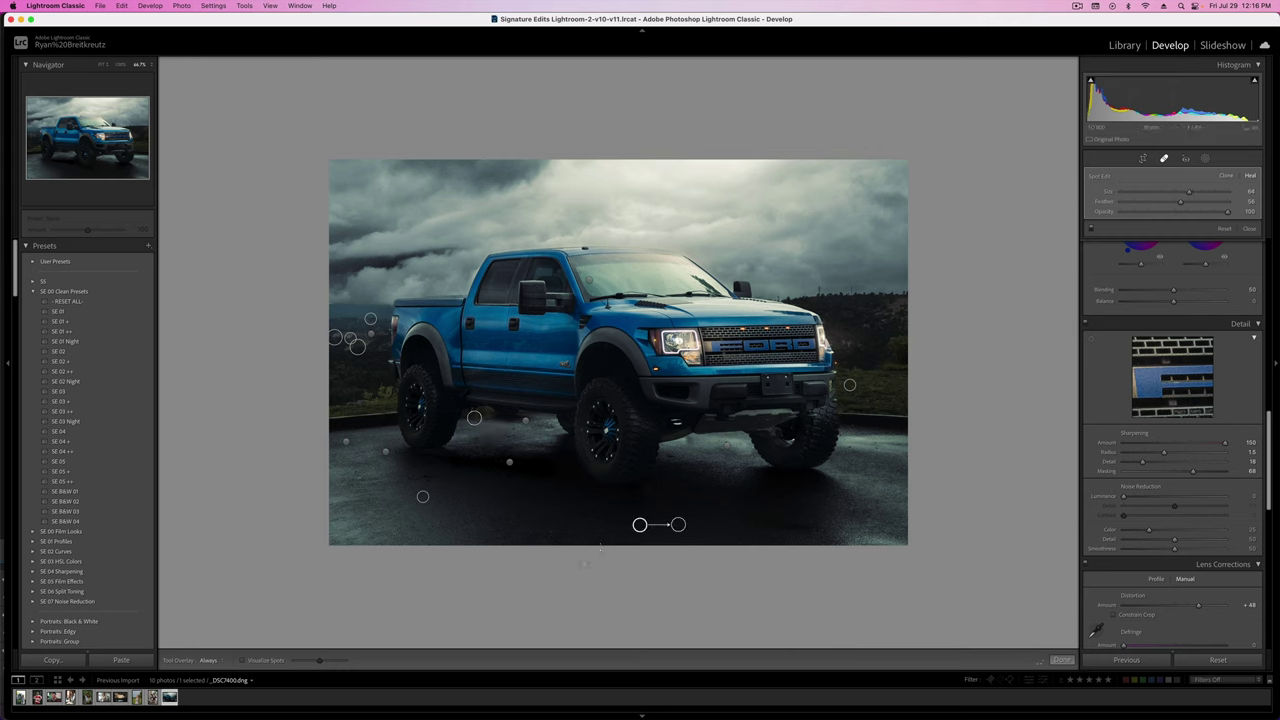
key("q")
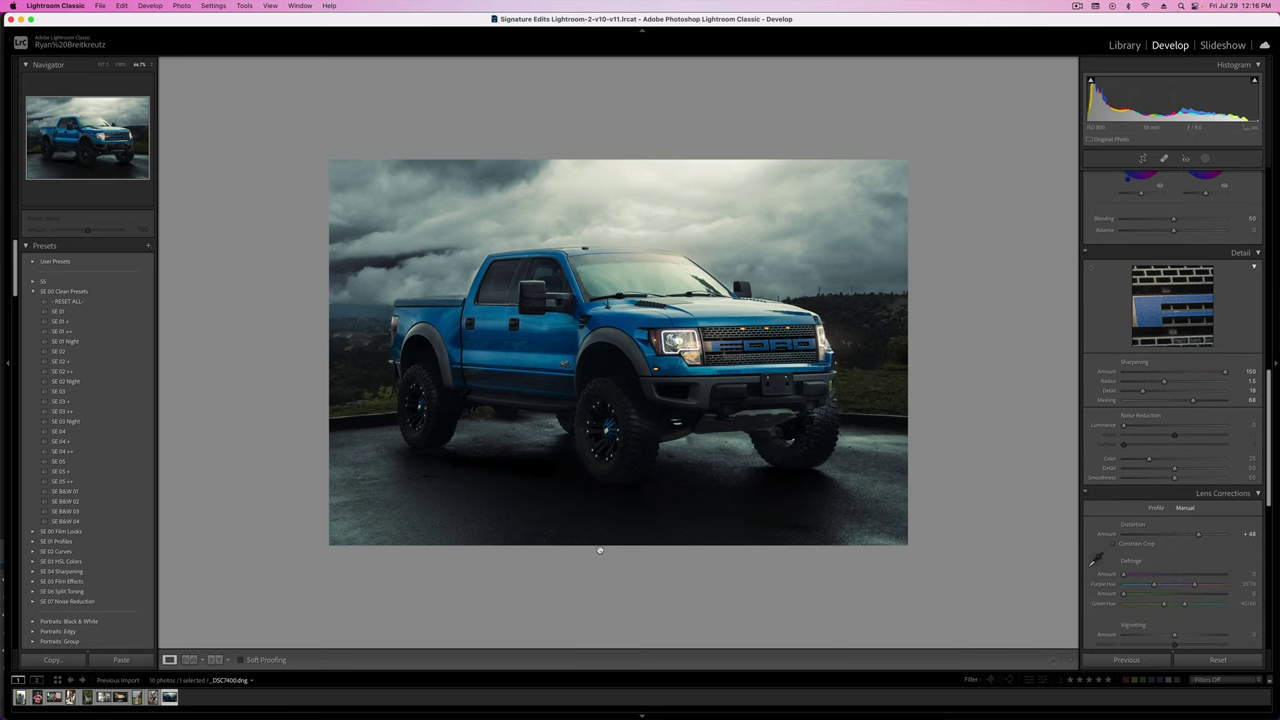